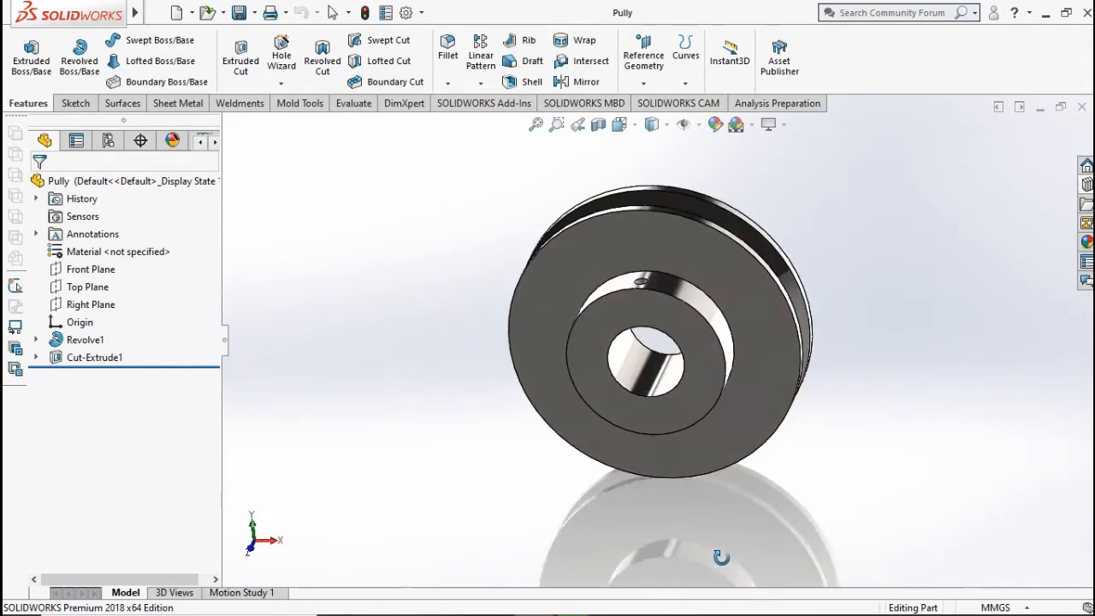
pyautogui.moveTo(566, 431); pyautogui.dragTo(598, 484, button='middle')
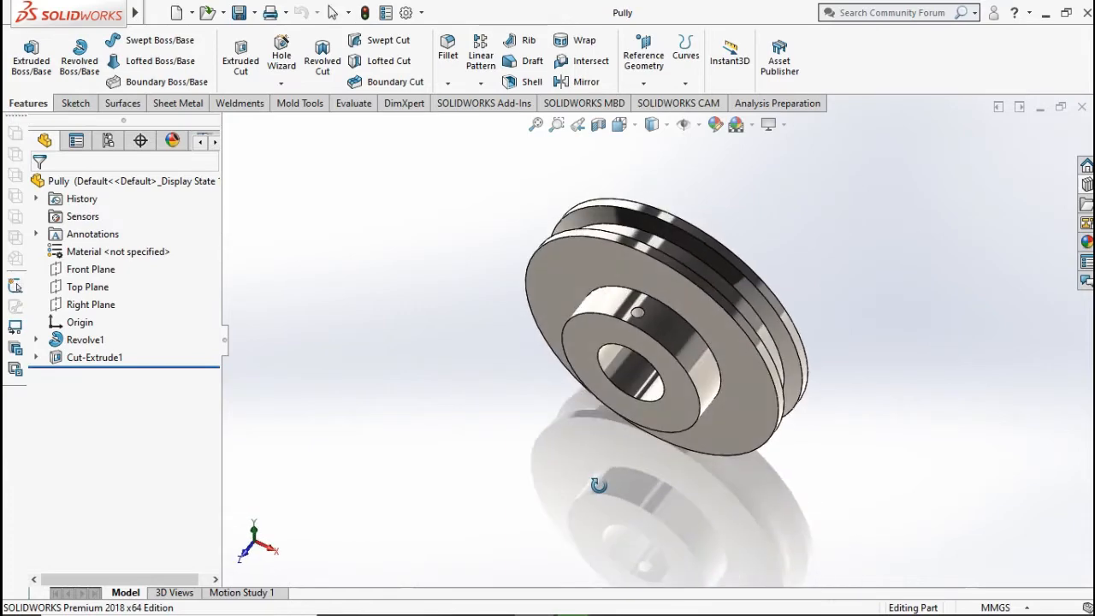
pyautogui.hotkey('ctrl', '7')
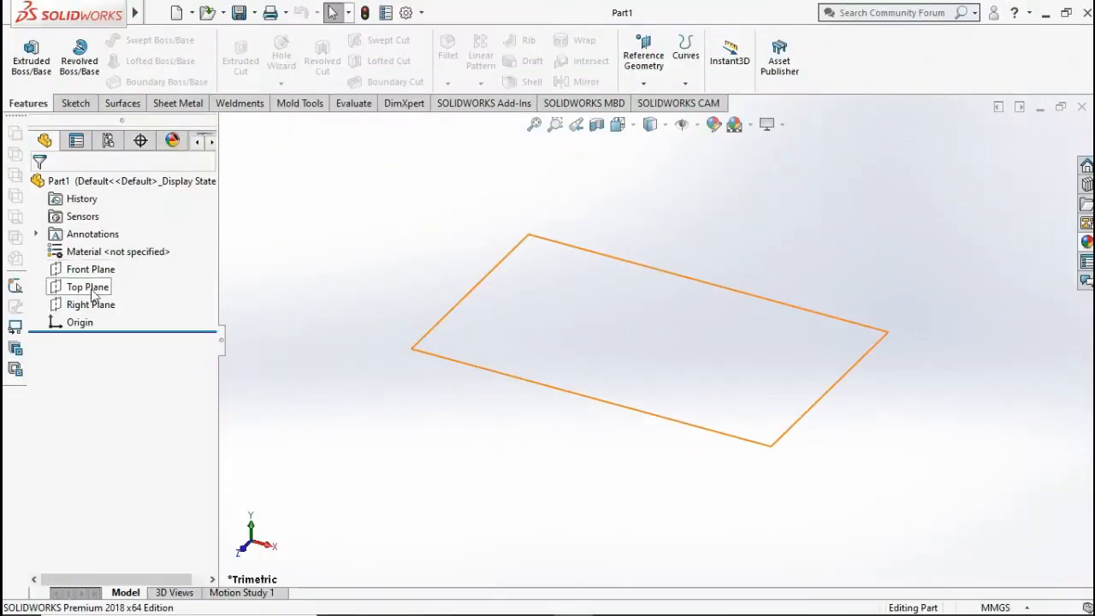
# Start a sketch on the Right Plane and draw a horizontal centerline about 93 mm long from the origin
pyautogui.click(96, 306)
pyautogui.click(104, 275)
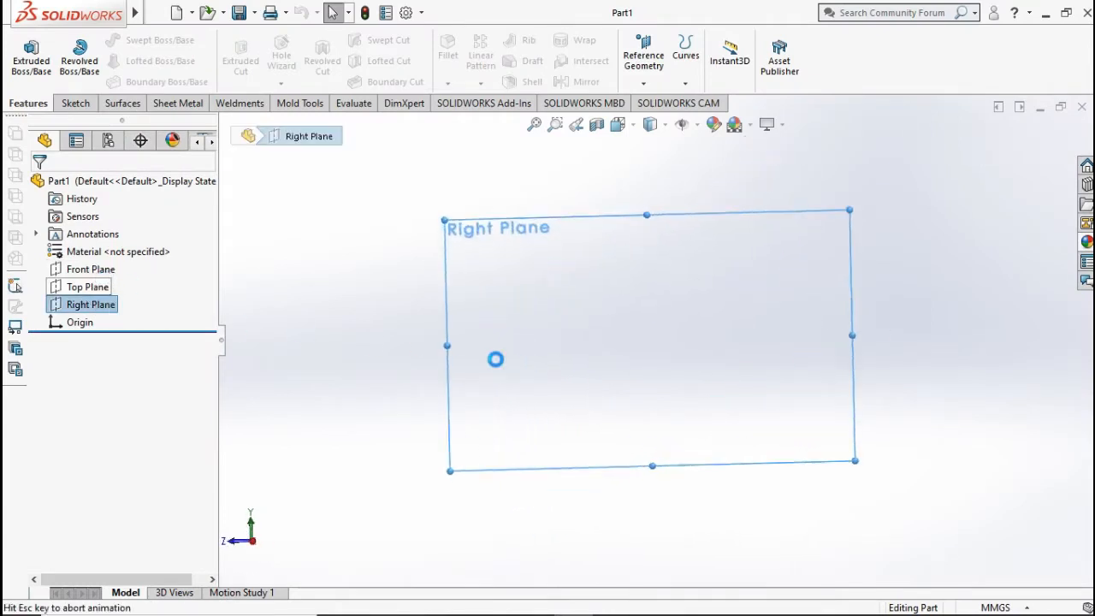
pyautogui.click(123, 40)
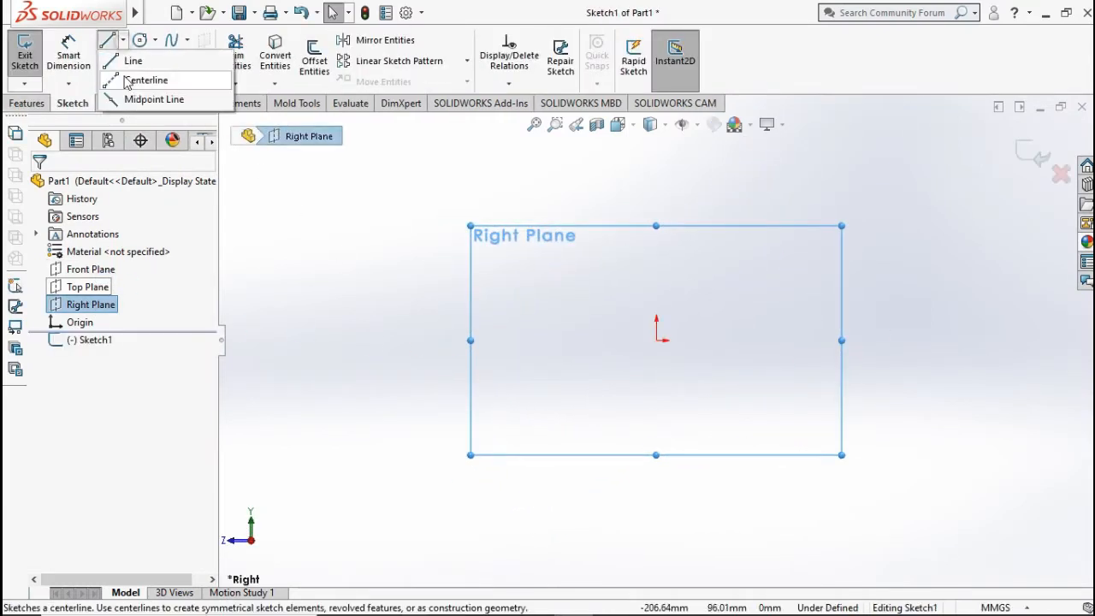
pyautogui.click(135, 78)
pyautogui.moveTo(656, 341)
pyautogui.mouseDown()
pyautogui.moveTo(852, 347)
pyautogui.moveTo(847, 340)
pyautogui.mouseUp()
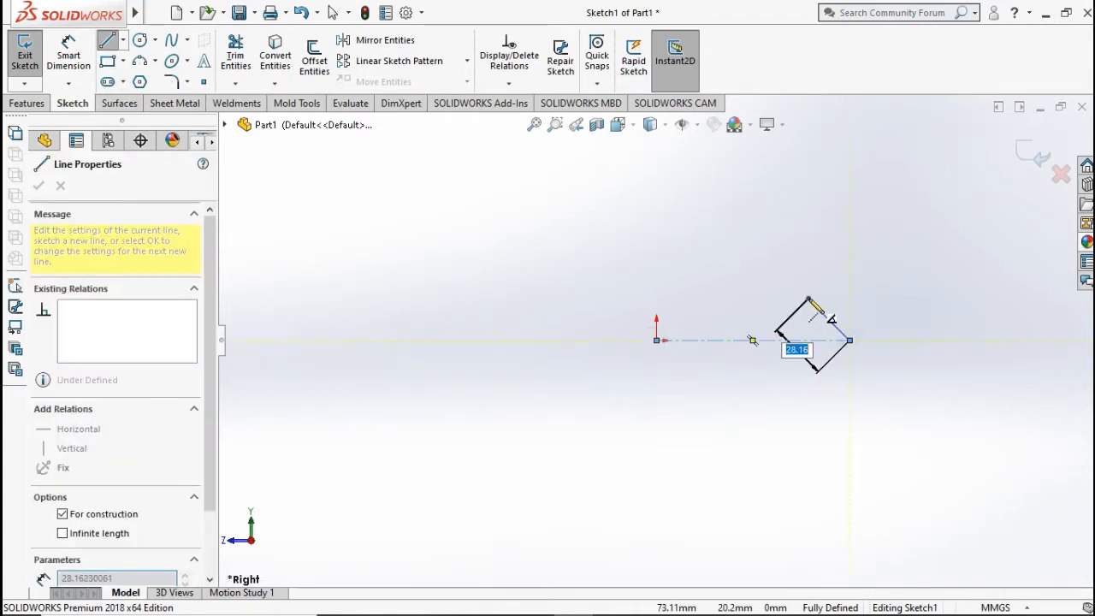
pyautogui.press('Escape')
# Draw a vertical centerline upward from the origin
pyautogui.click(656, 340)
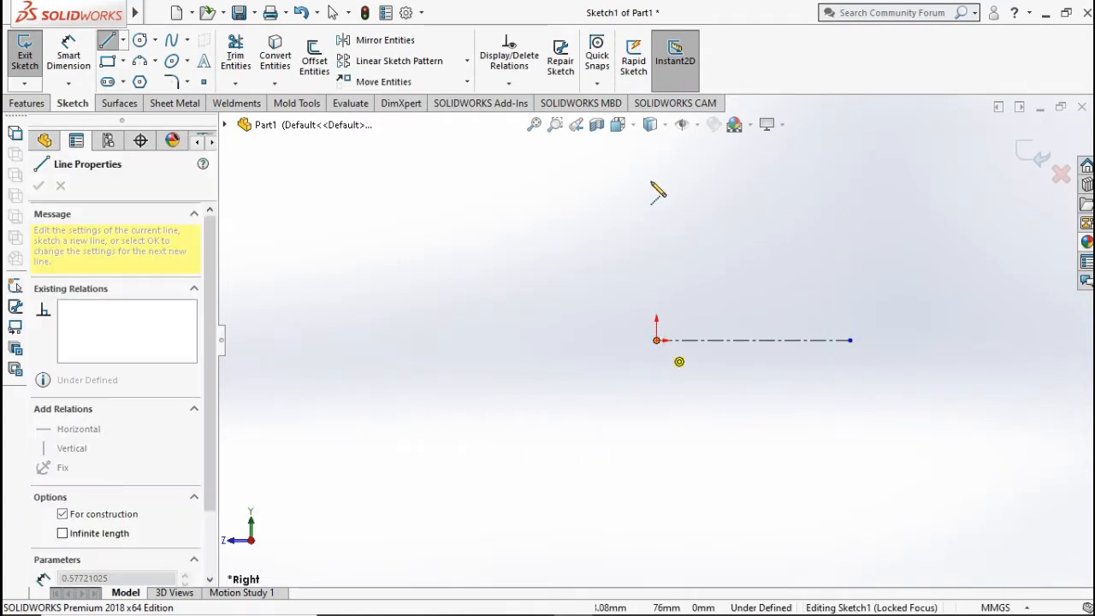
pyautogui.click(656, 177)
pyautogui.press('Escape')
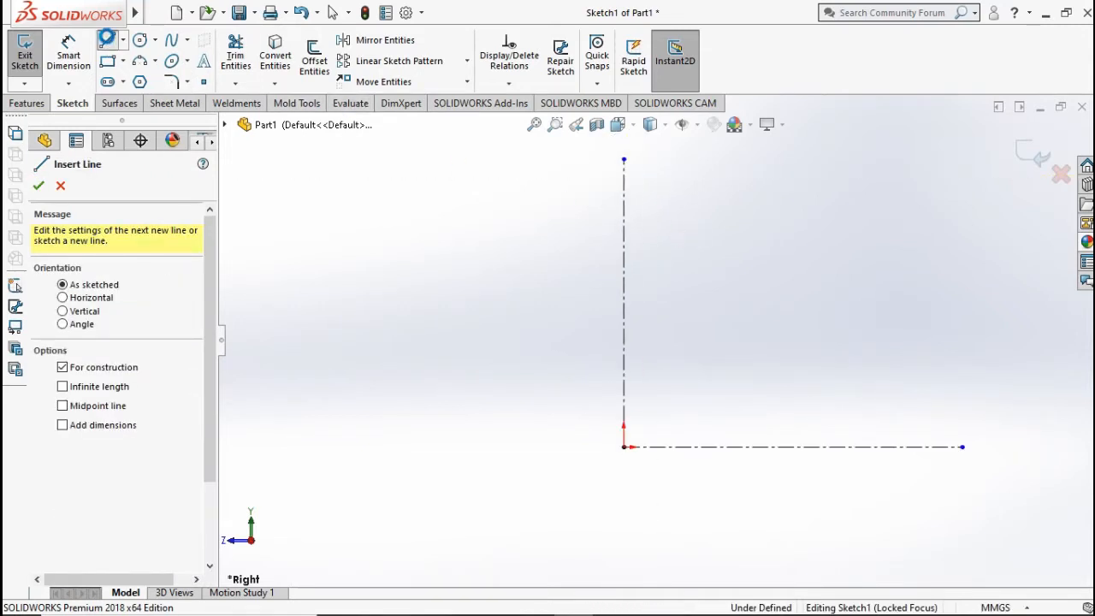
pyautogui.press('Escape')
# Sketch the stepped pulley half-profile with connected lines, including the sloped groove side, starting and ending on the vertical centerline
pyautogui.press('l')
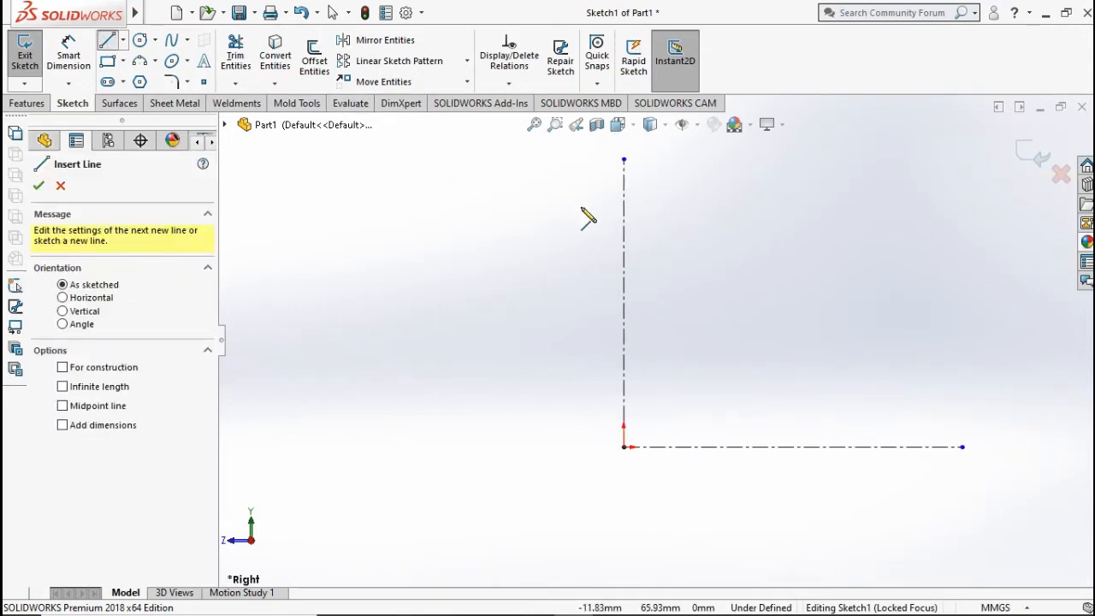
pyautogui.click(625, 199)
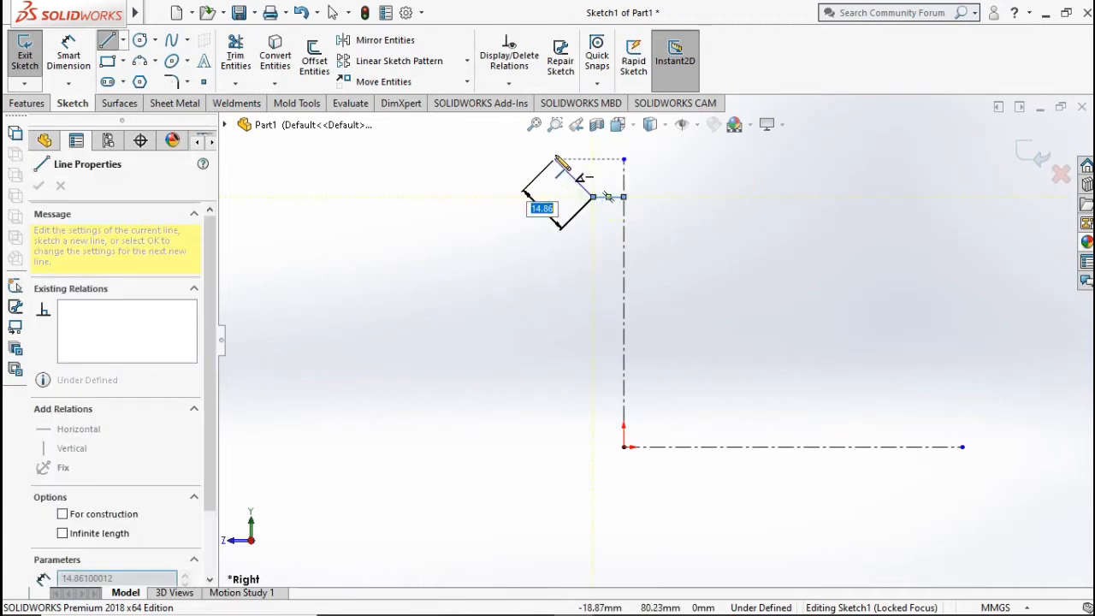
pyautogui.click(562, 148)
pyautogui.click(511, 148)
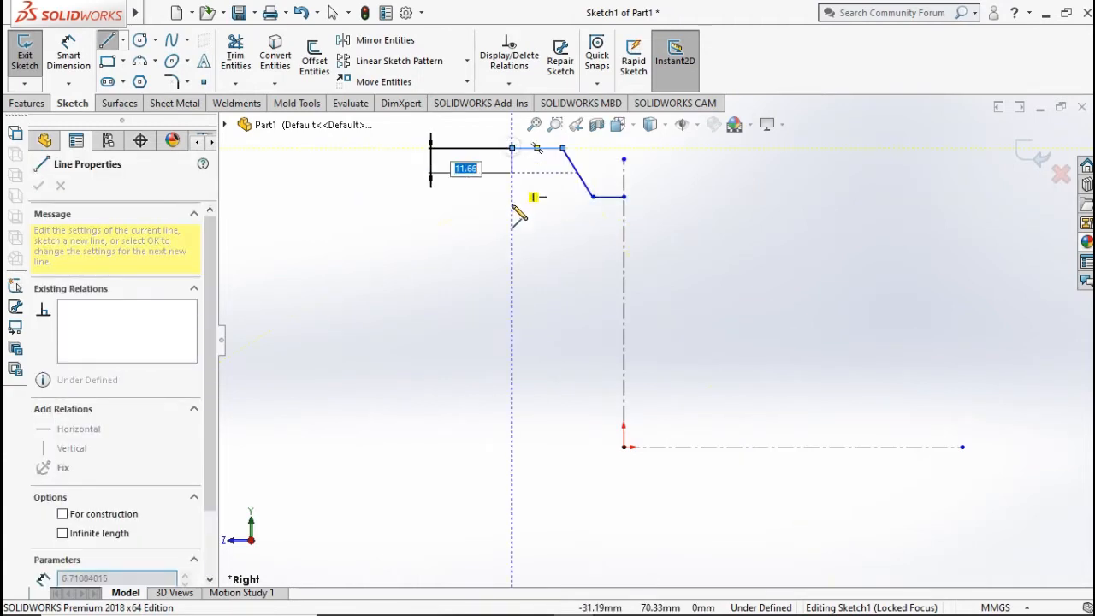
pyautogui.click(512, 248)
pyautogui.click(427, 248)
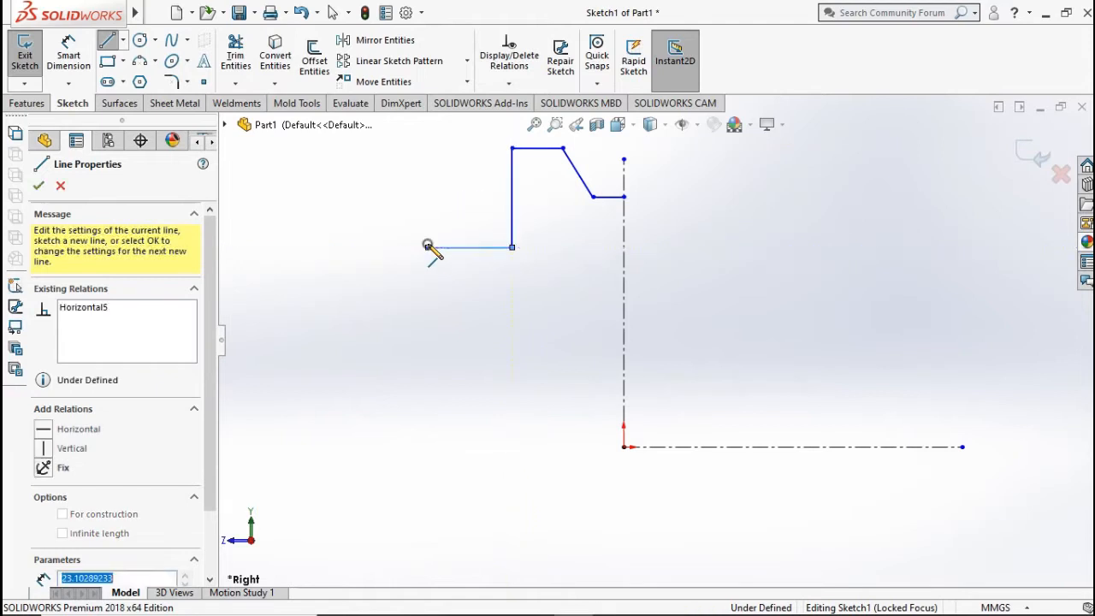
pyautogui.click(427, 247)
pyautogui.click(428, 326)
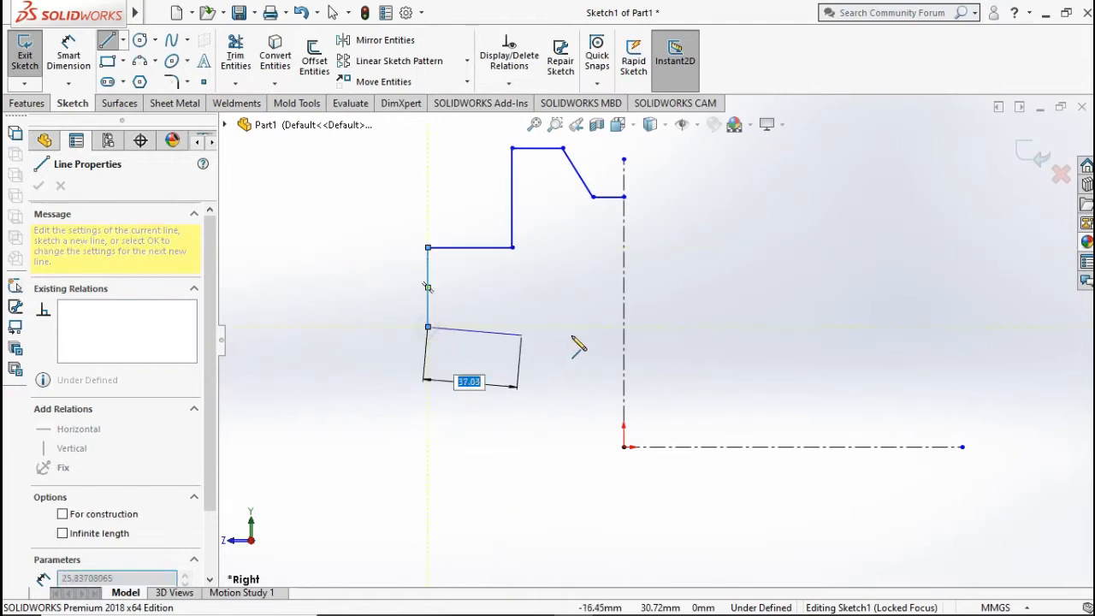
pyautogui.click(624, 326)
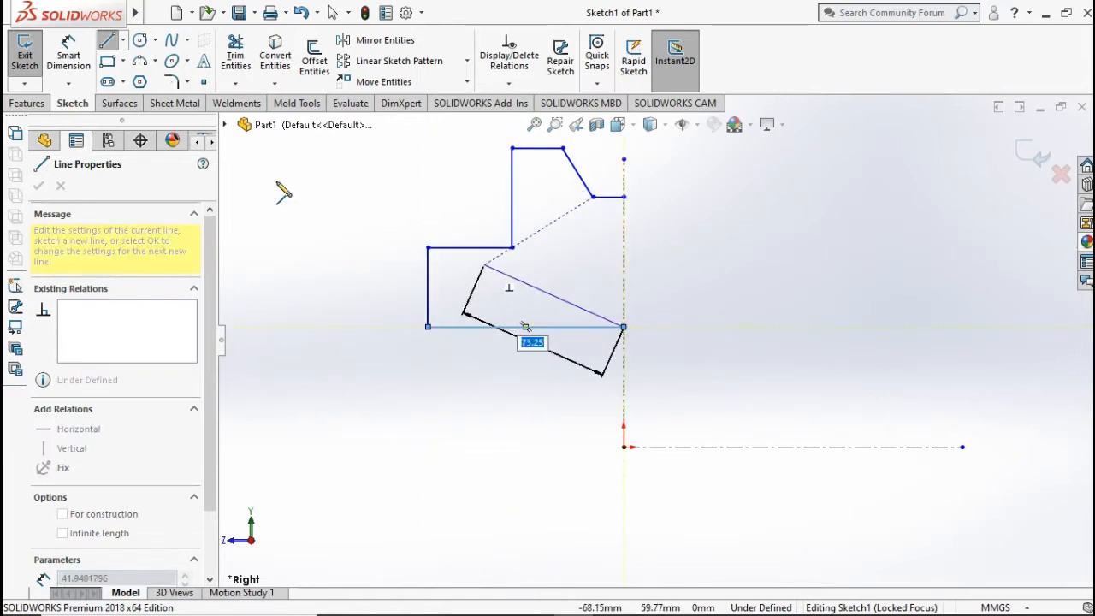
# Dimension the short groove-bottom line to the horizontal centerline at 4 in
pyautogui.click(70, 54)
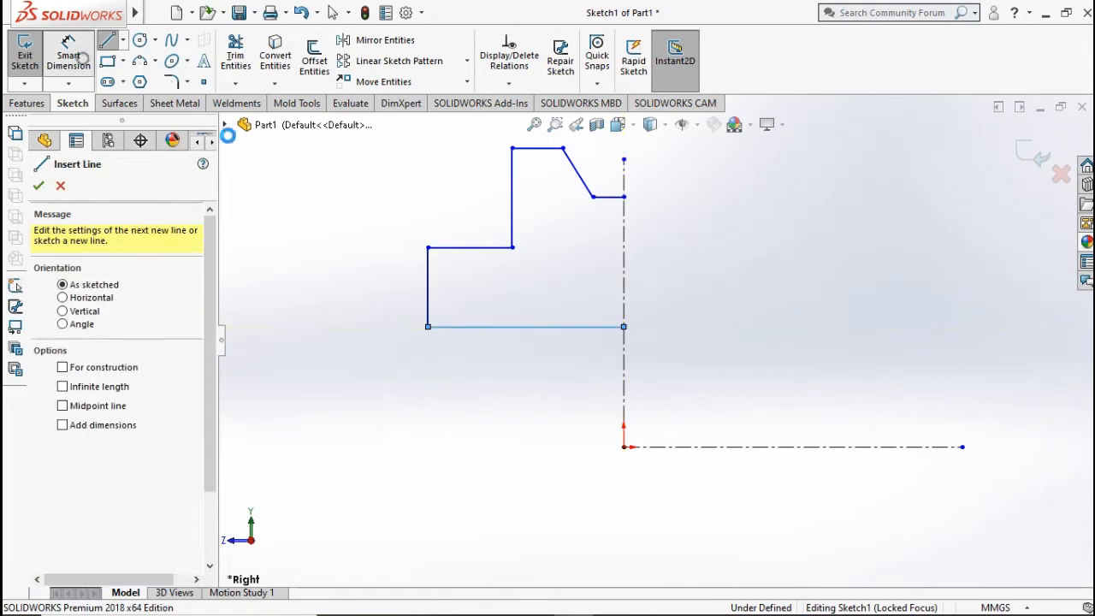
pyautogui.click(610, 196)
pyautogui.click(675, 447)
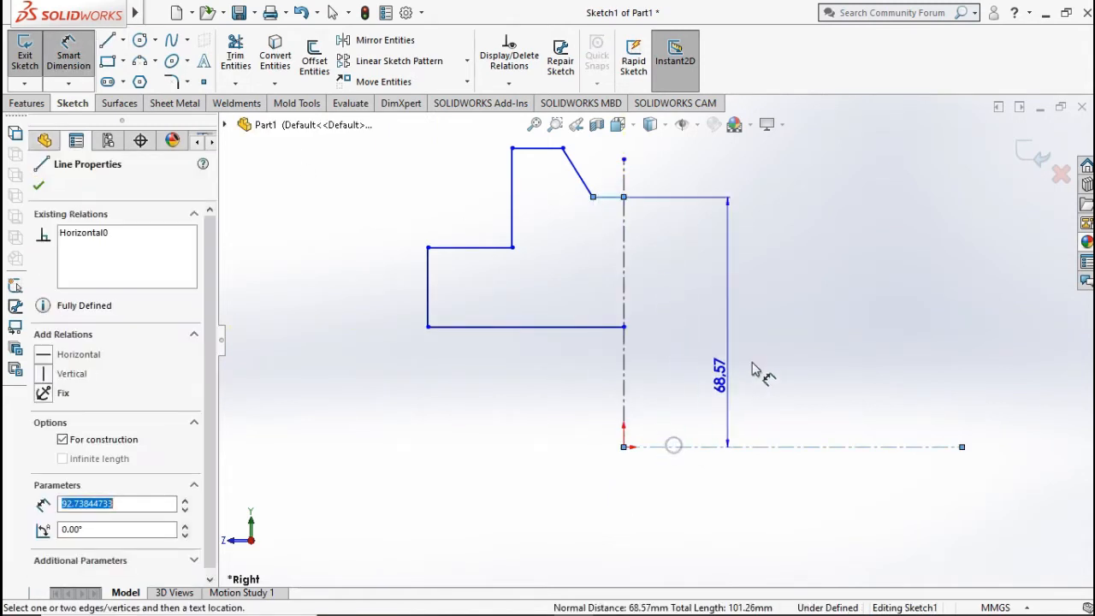
pyautogui.click(915, 335)
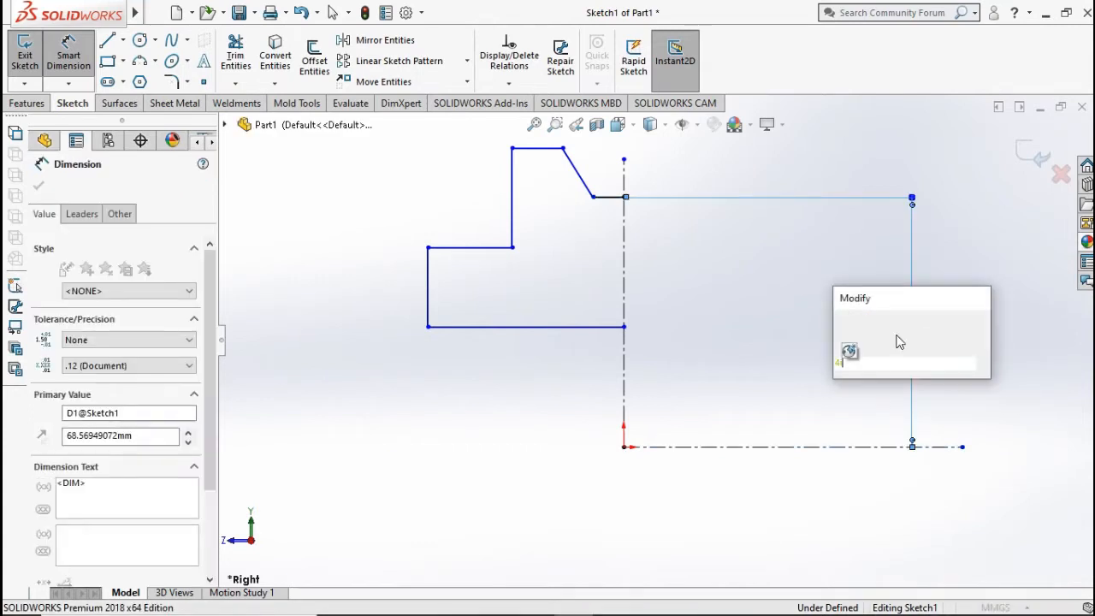
pyautogui.write('4in')
pyautogui.click(843, 321)
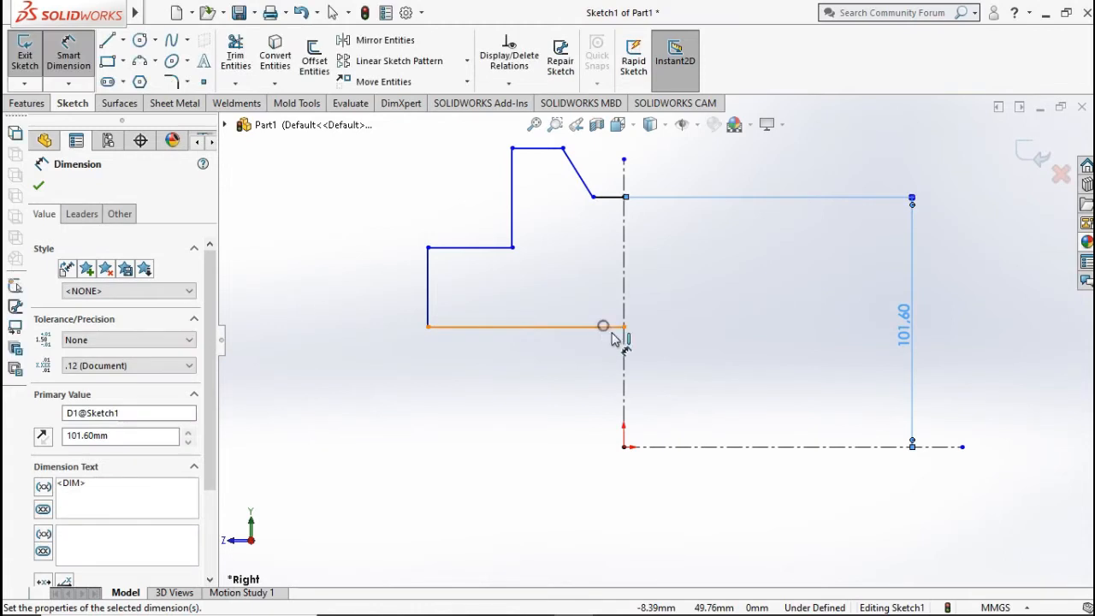
# Dimension the profile's lowest line to the horizontal centerline at 15 mm and move the dimension text above its extension line
pyautogui.click(605, 332)
pyautogui.click(723, 446)
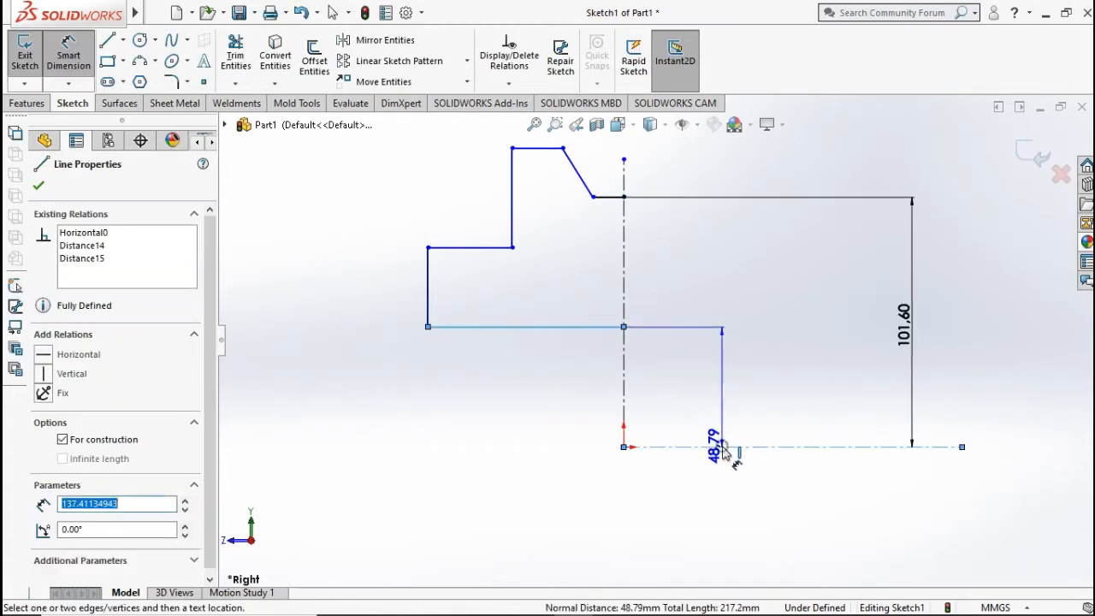
pyautogui.click(868, 403)
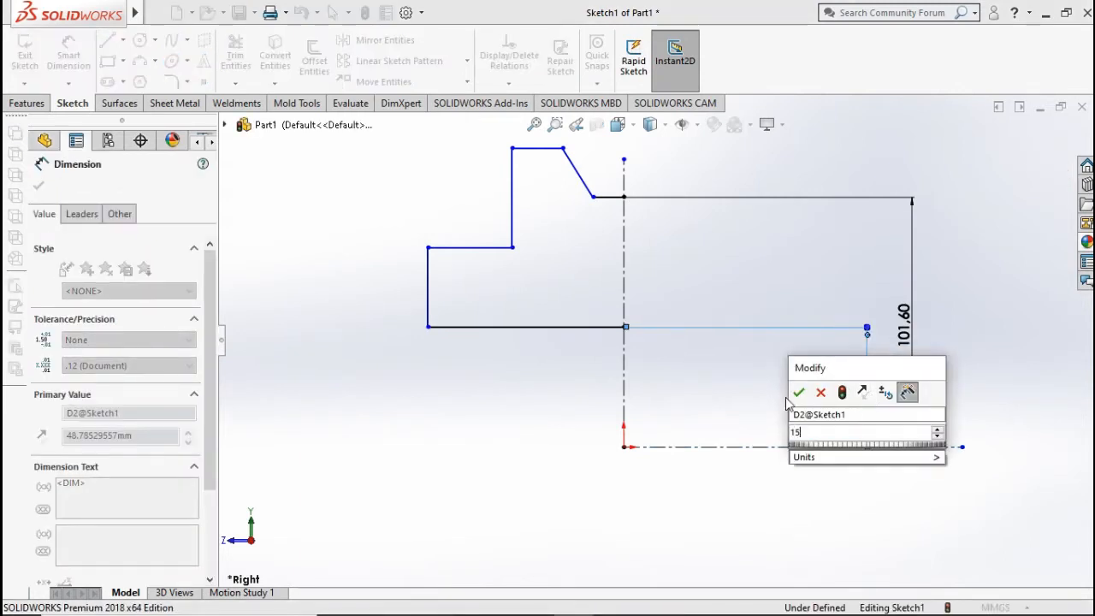
pyautogui.write('15')
pyautogui.click(820, 392)
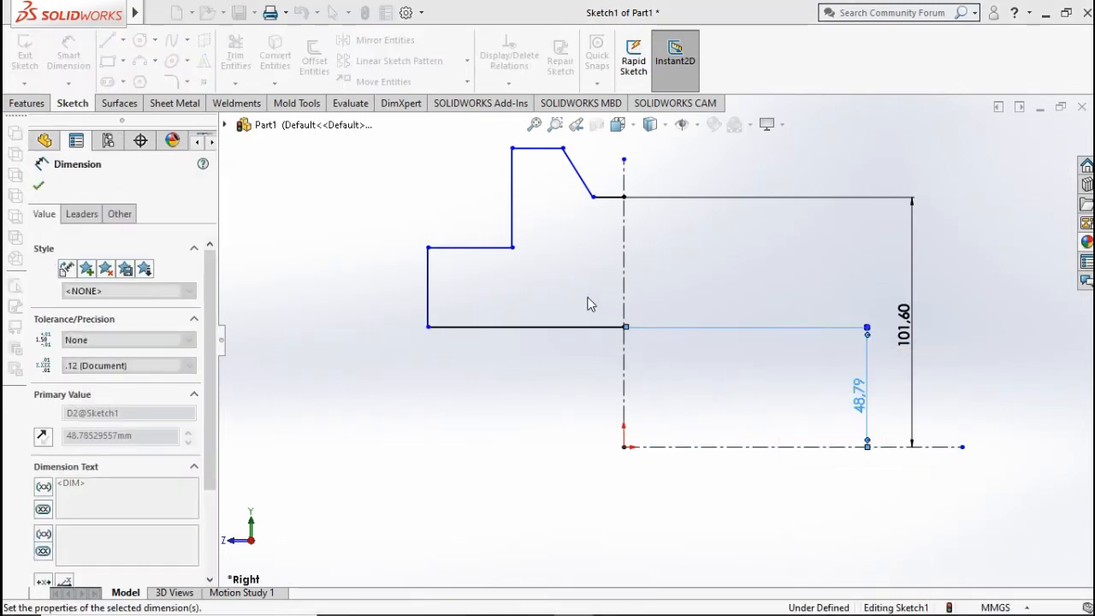
pyautogui.scroll(1, 564, 299)
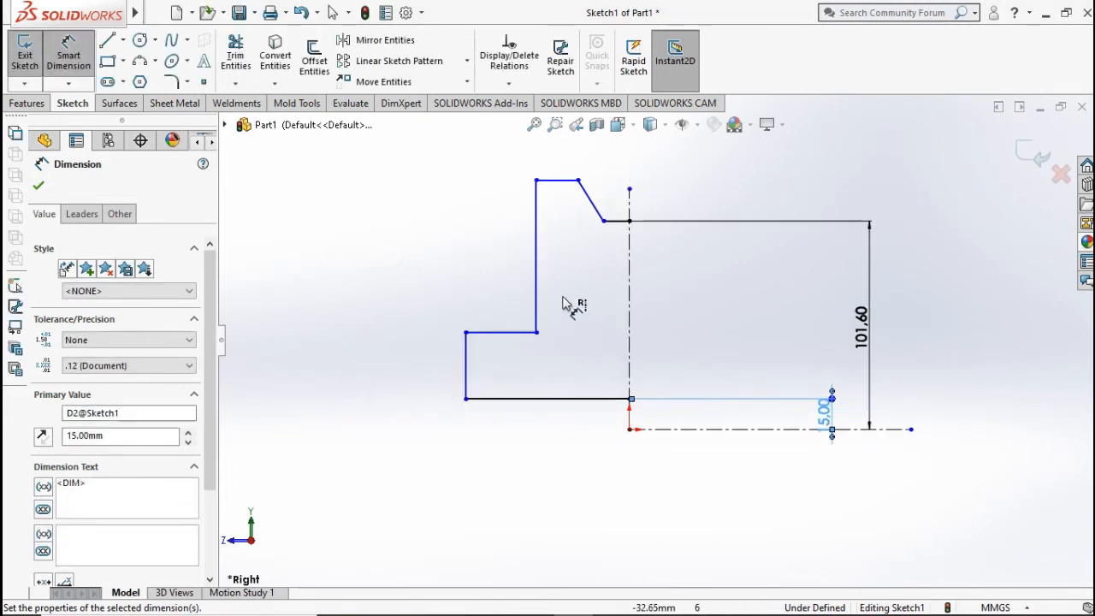
pyautogui.moveTo(829, 424); pyautogui.dragTo(828, 391)
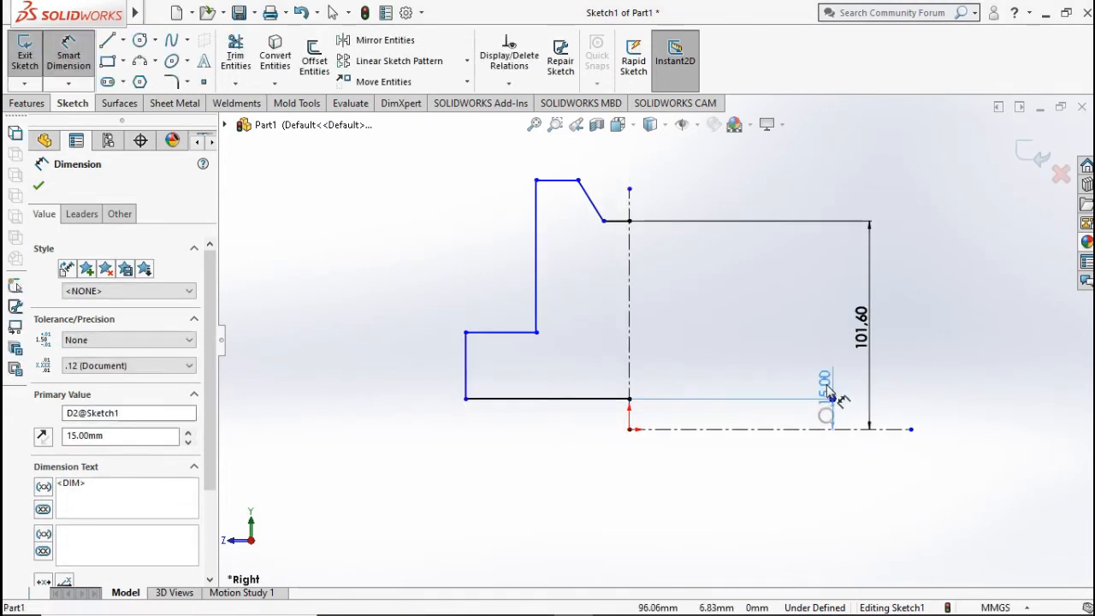
# Dimension the length of the short groove-bottom line at 3 mm
pyautogui.scroll(-6, 622, 320)
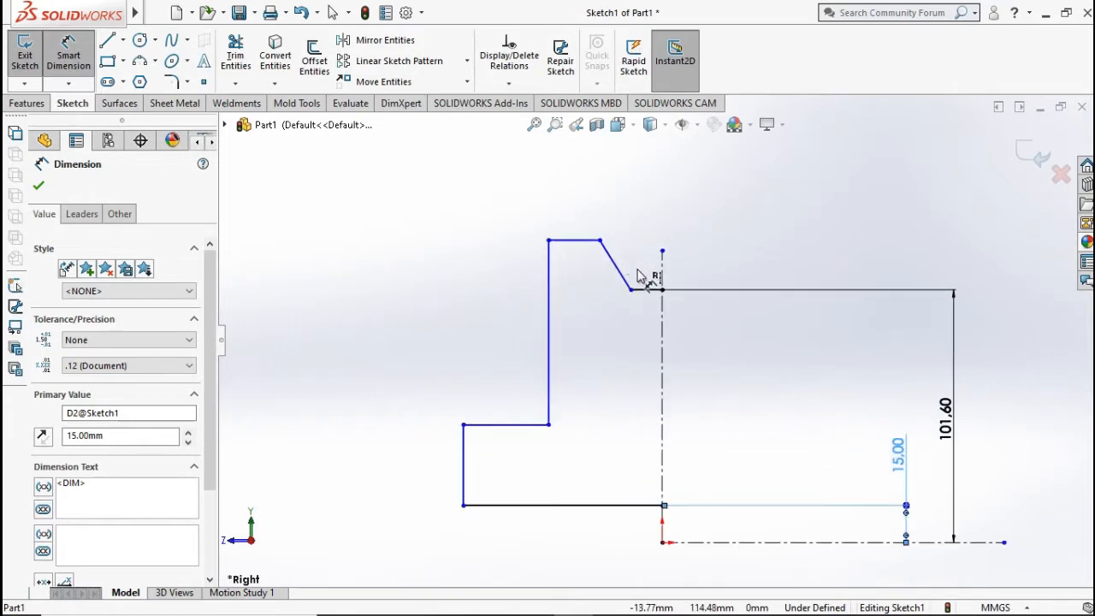
pyautogui.click(655, 335)
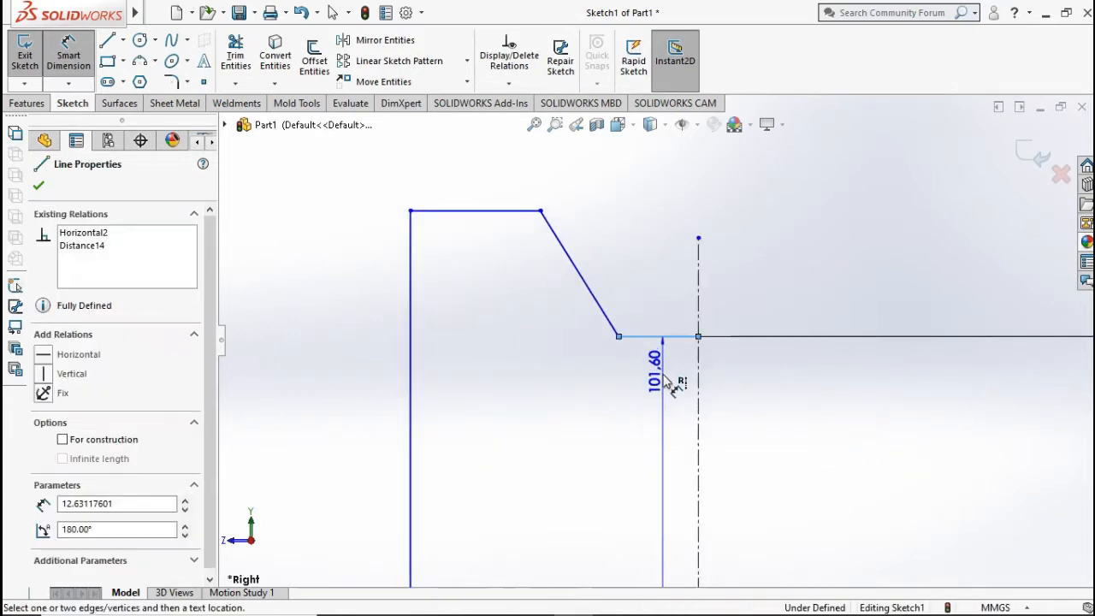
pyautogui.press('Escape')
pyautogui.click(663, 397)
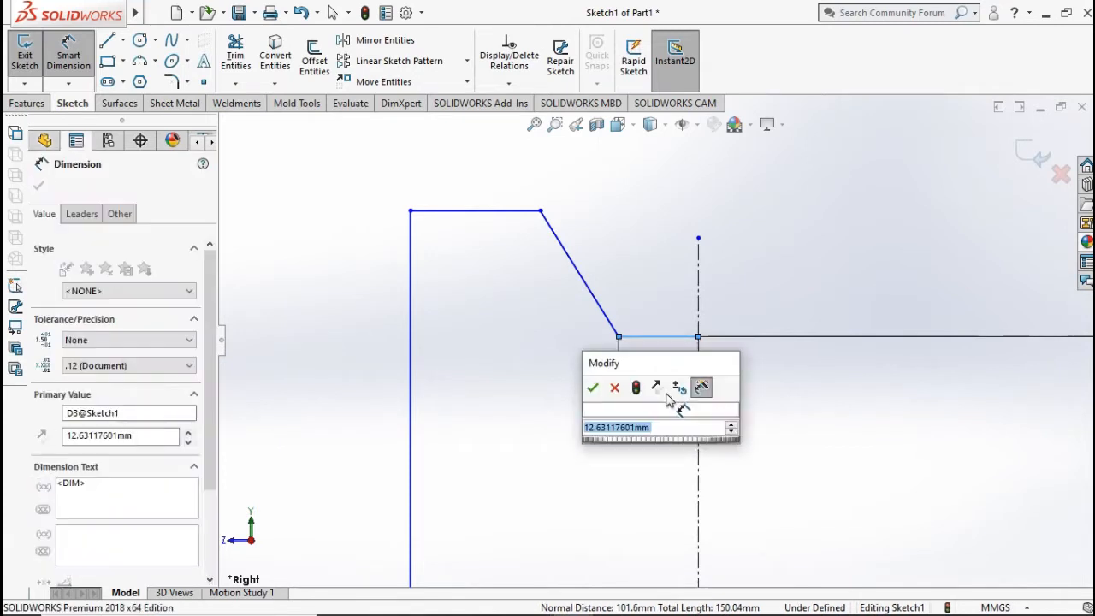
pyautogui.write('3')
pyautogui.click(590, 389)
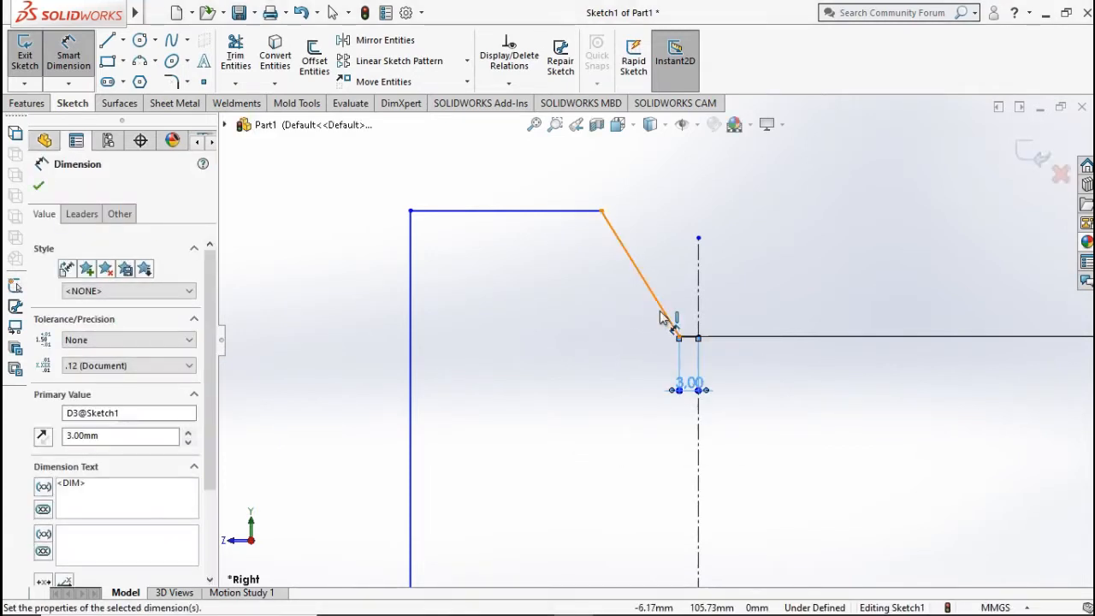
# Dimension the angle between the sloped groove side and the short groove-bottom line at 120 degrees
pyautogui.click(666, 311)
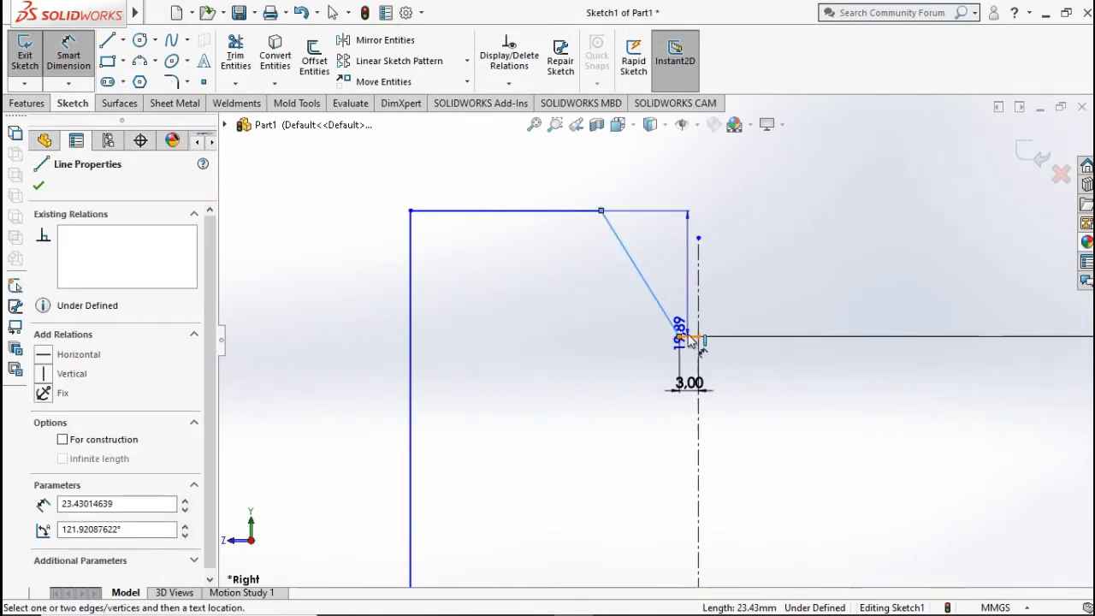
pyautogui.click(689, 337)
pyautogui.scroll(-6, 687, 323)
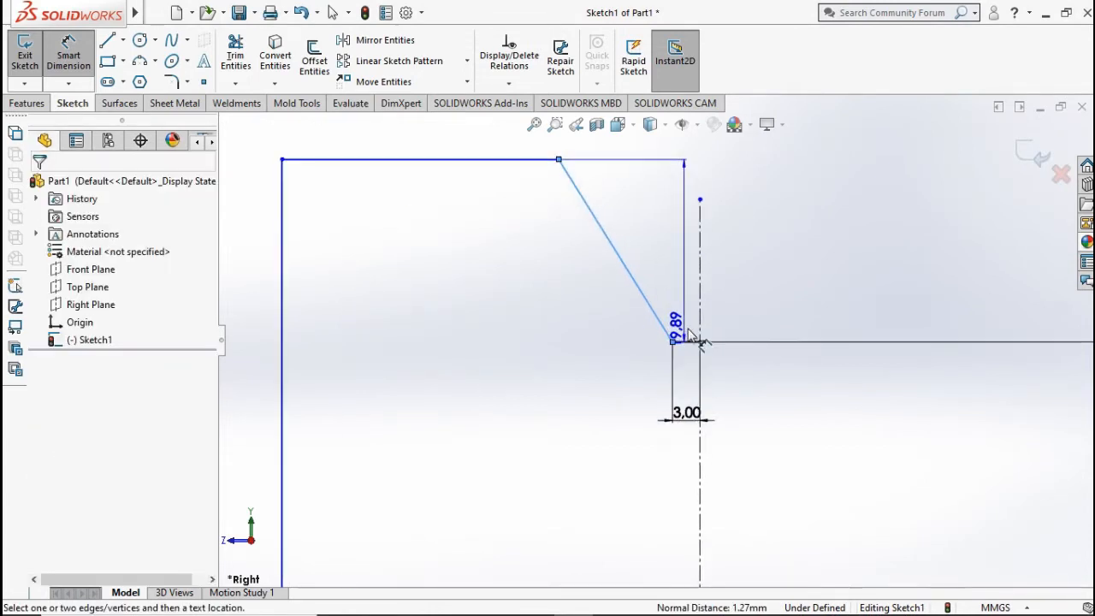
pyautogui.click(678, 359)
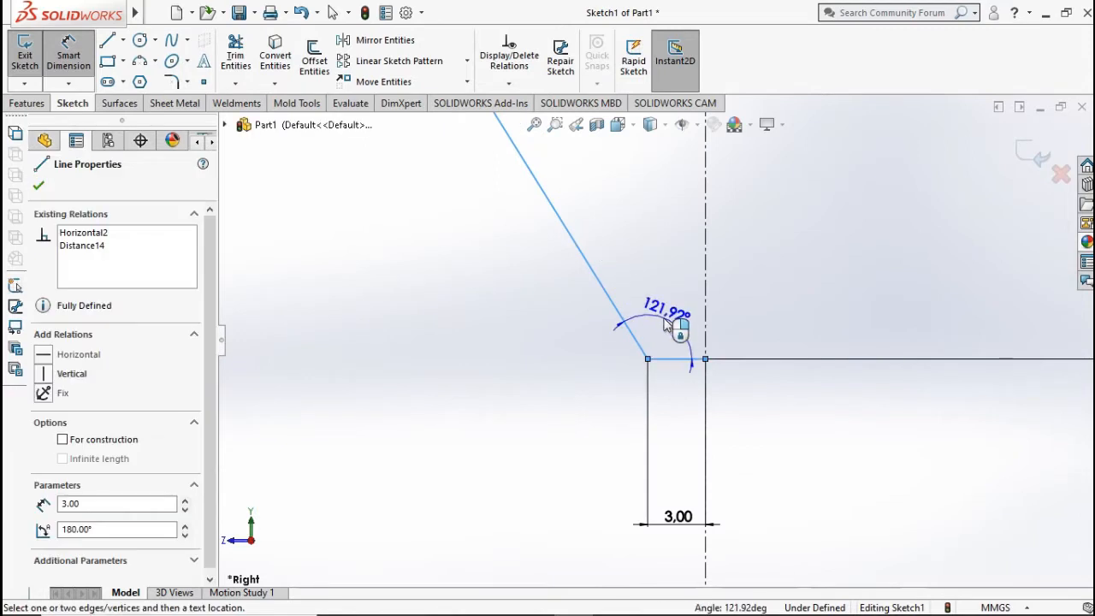
pyautogui.click(666, 326)
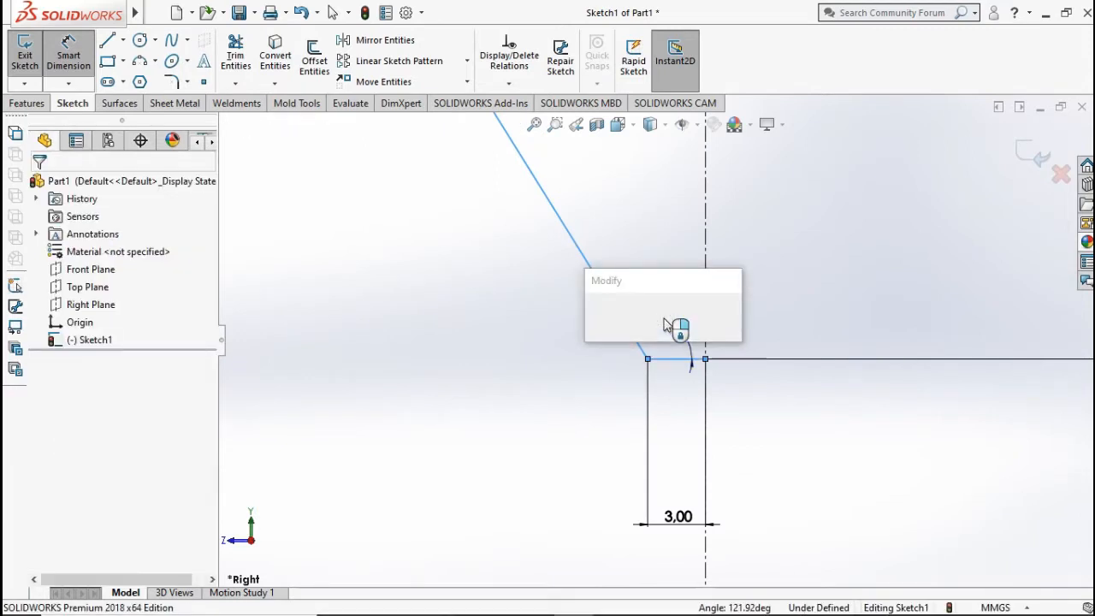
pyautogui.write('120')
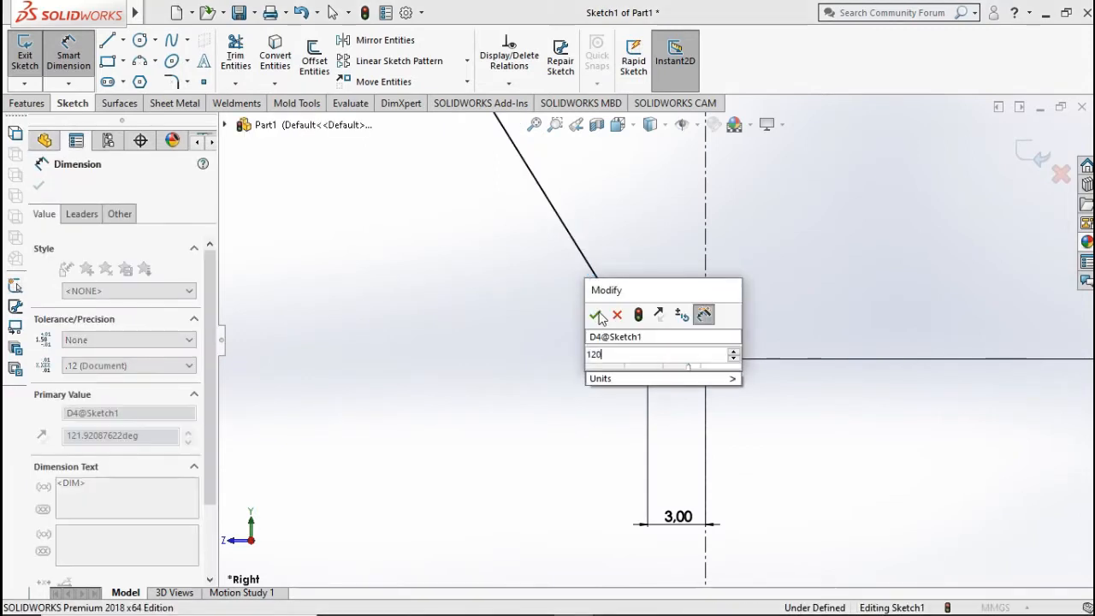
pyautogui.click(599, 316)
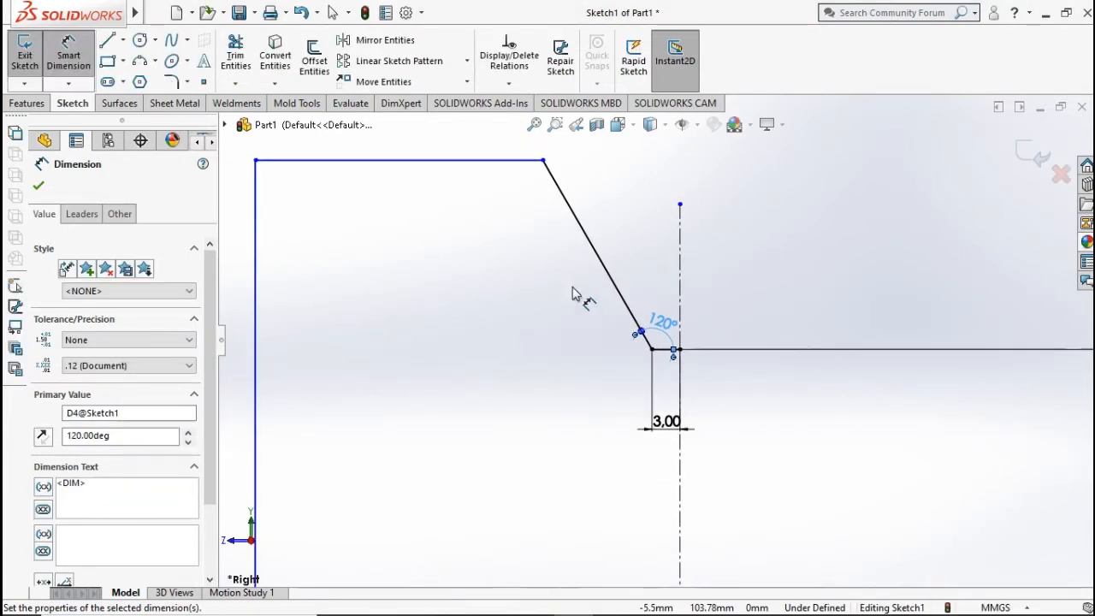
pyautogui.press('Escape')
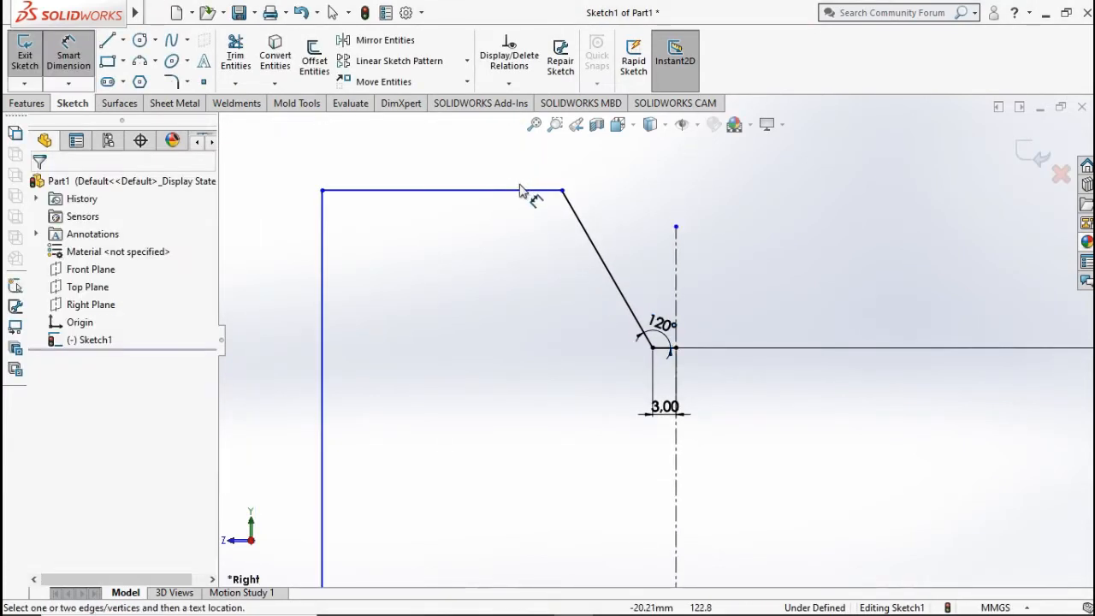
# Dimension the vertical distance between the profile's top line and the short groove-bottom line at 6 mm
pyautogui.click(519, 191)
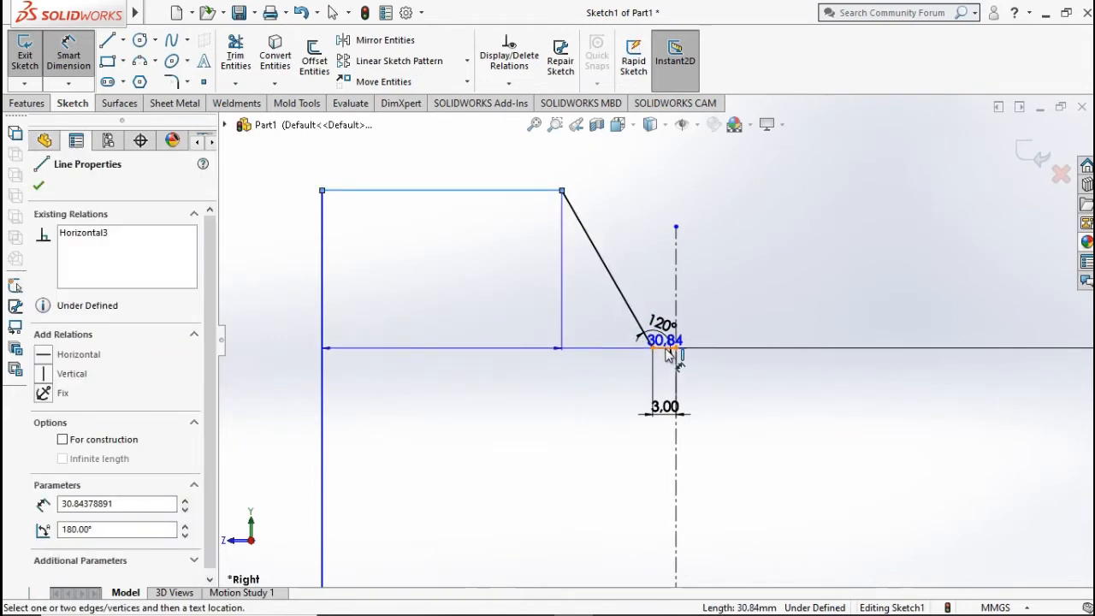
pyautogui.scroll(3, 746, 311)
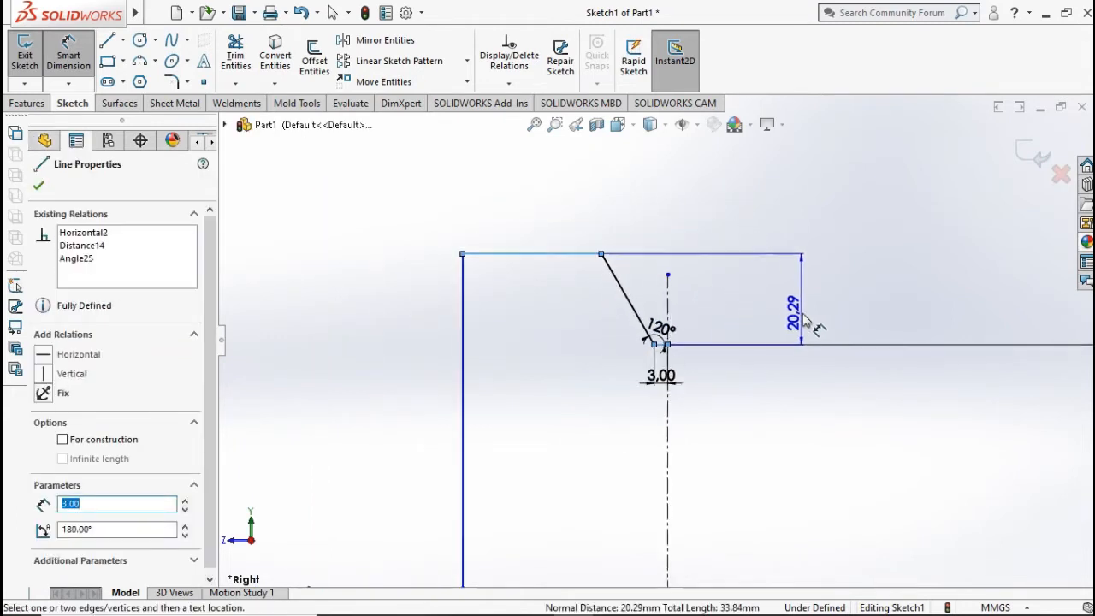
pyautogui.click(804, 313)
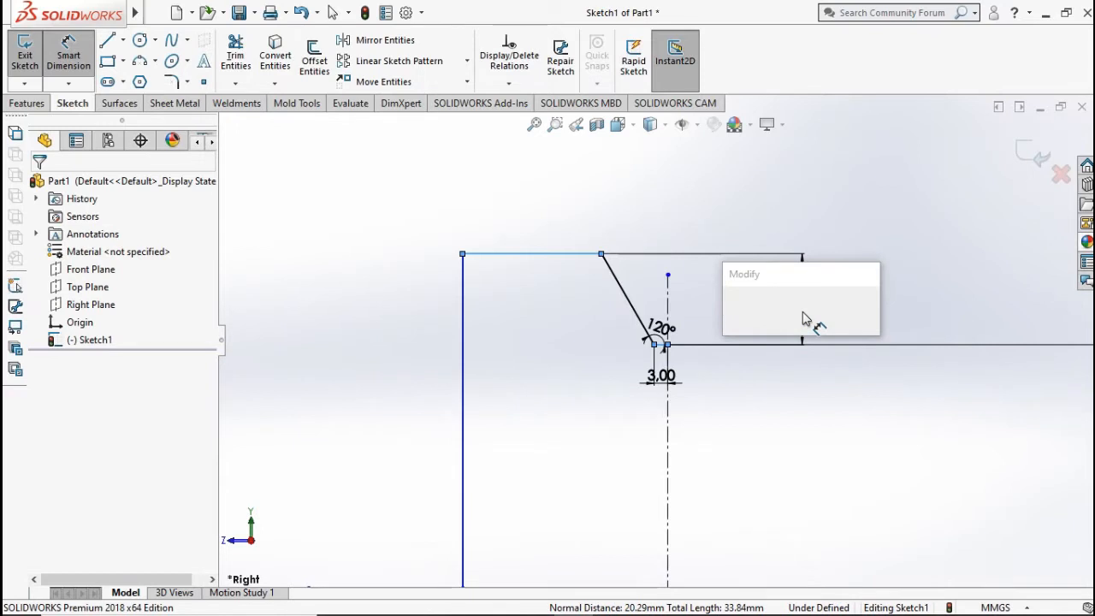
pyautogui.write('6')
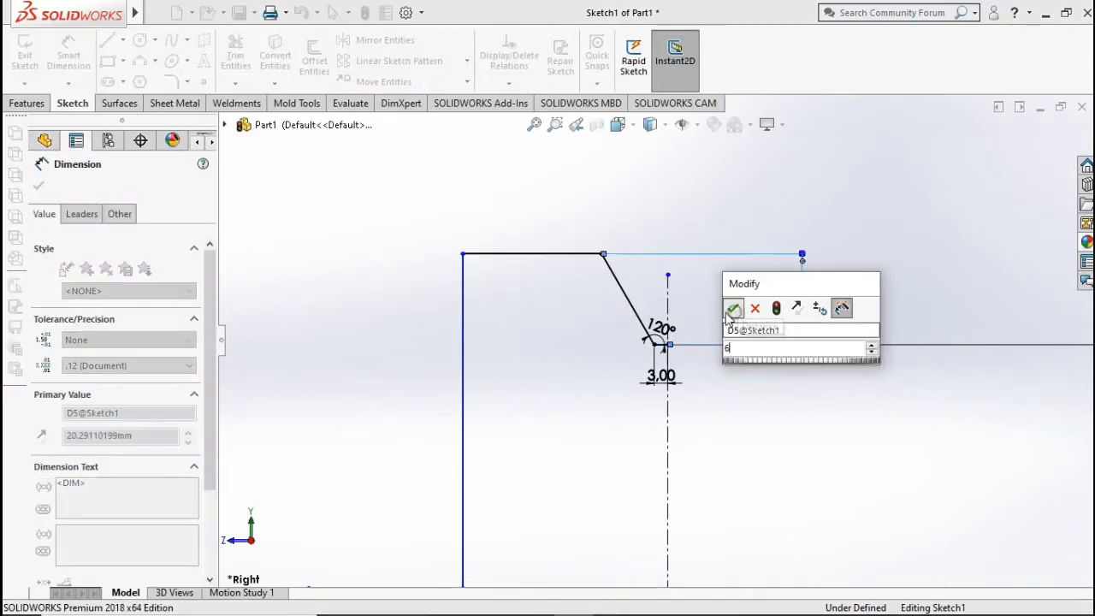
pyautogui.click(733, 308)
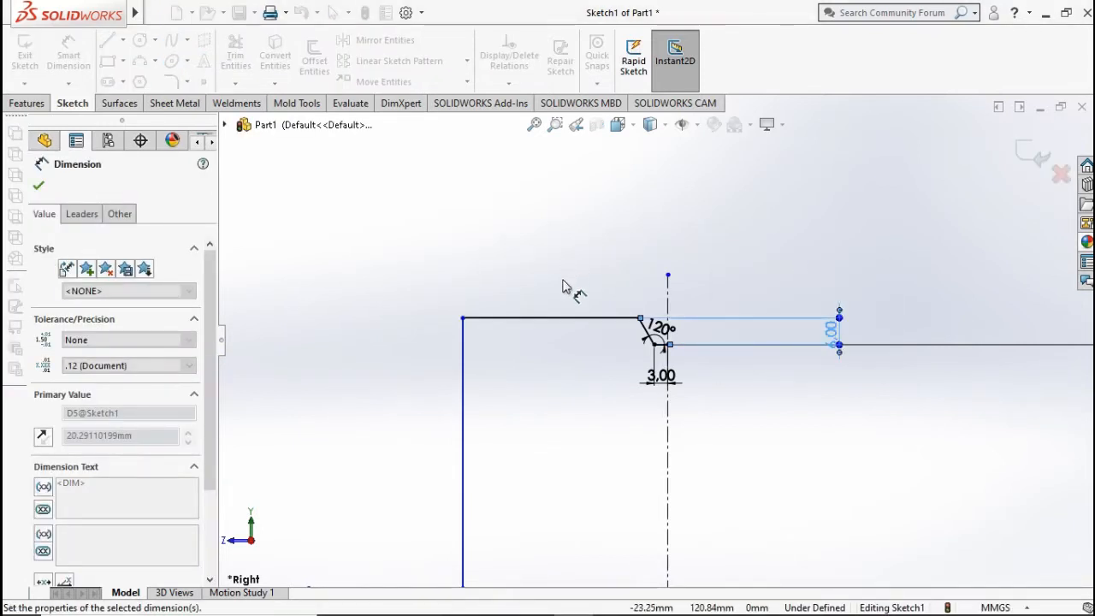
# Dimension the length of the profile's top rim line at 4 mm
pyautogui.click(564, 319)
pyautogui.click(563, 254)
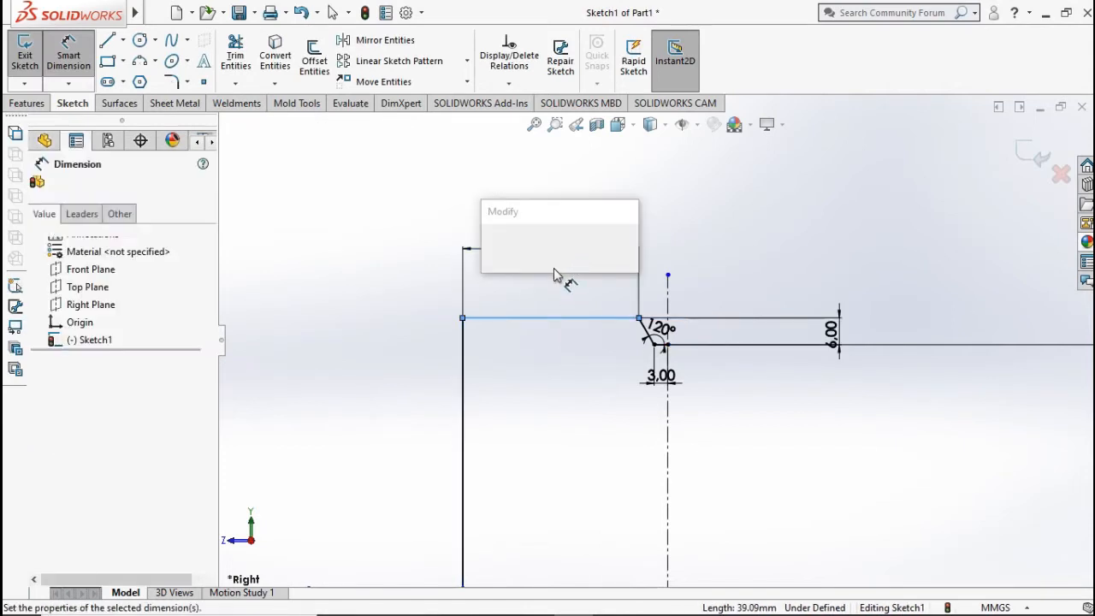
pyautogui.write('4')
pyautogui.click(491, 249)
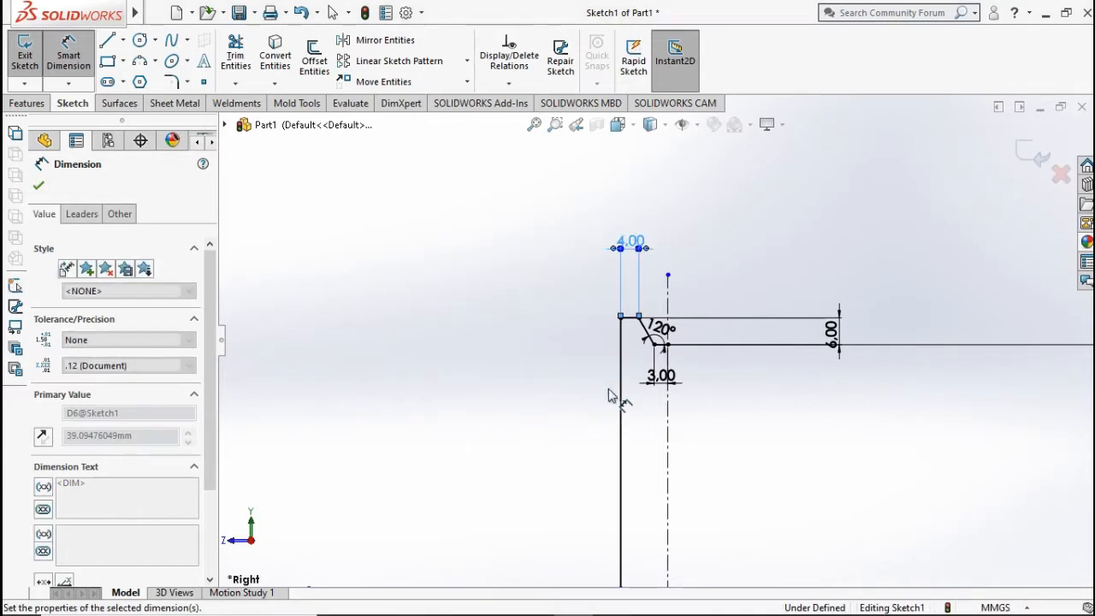
# Dimension the length of the horizontal hub shoulder line at 15 mm
pyautogui.scroll(5, 611, 391)
pyautogui.scroll(-3, 623, 434)
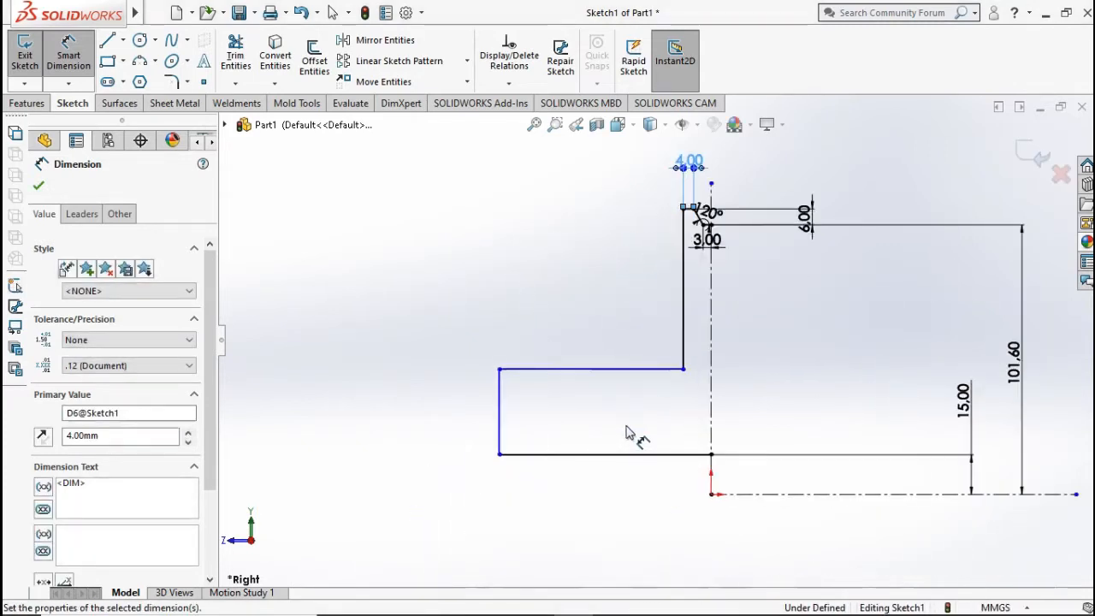
pyautogui.click(625, 369)
pyautogui.click(617, 321)
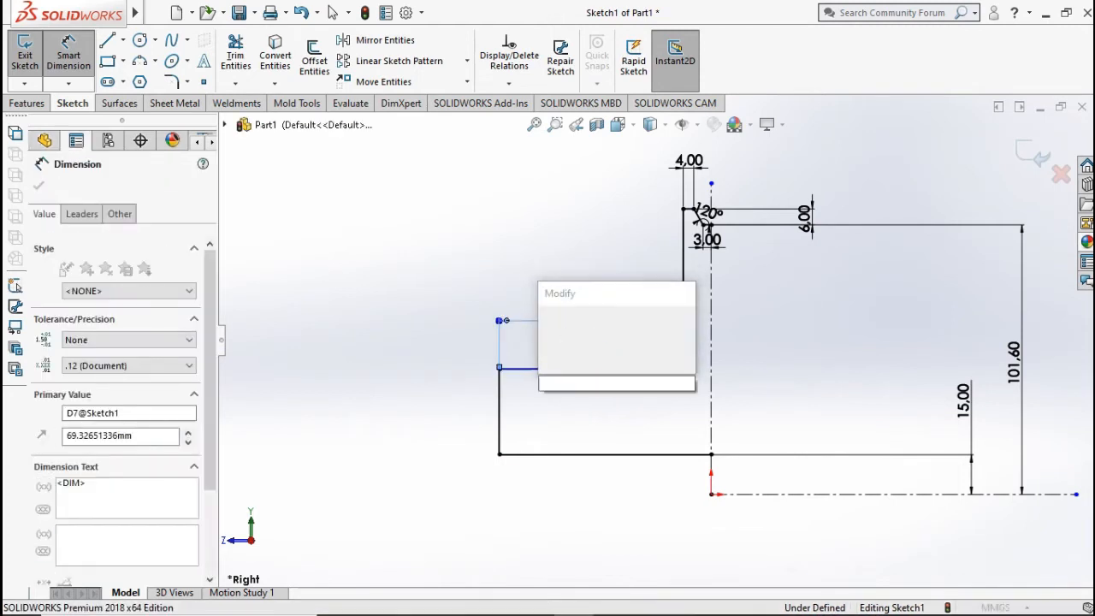
pyautogui.write('15')
pyautogui.press('Escape')
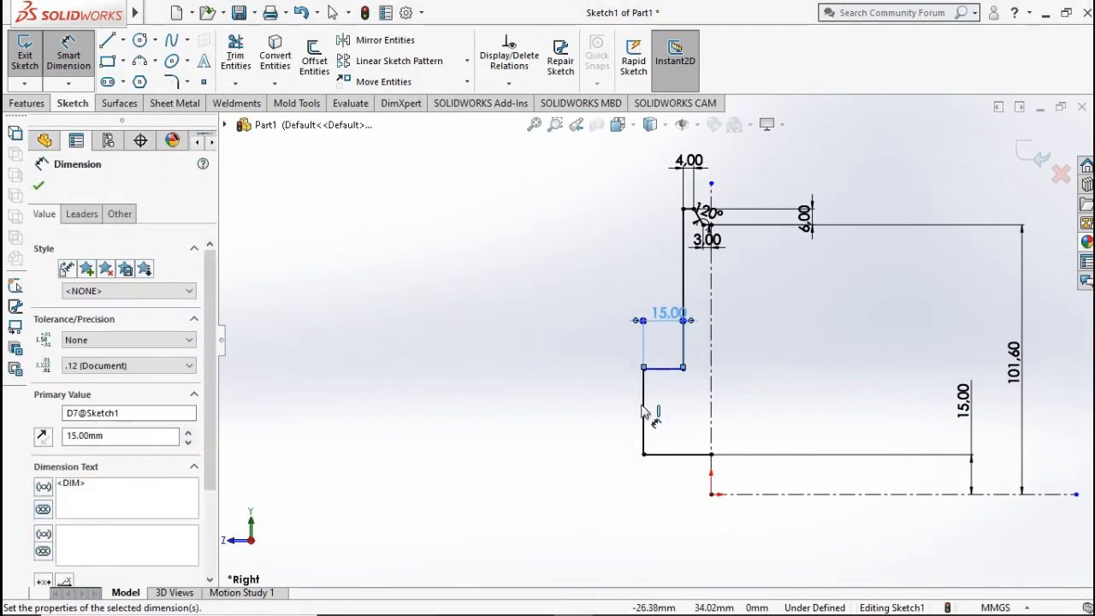
# Dimension the height of the hub's vertical end line at 16 mm
pyautogui.click(644, 408)
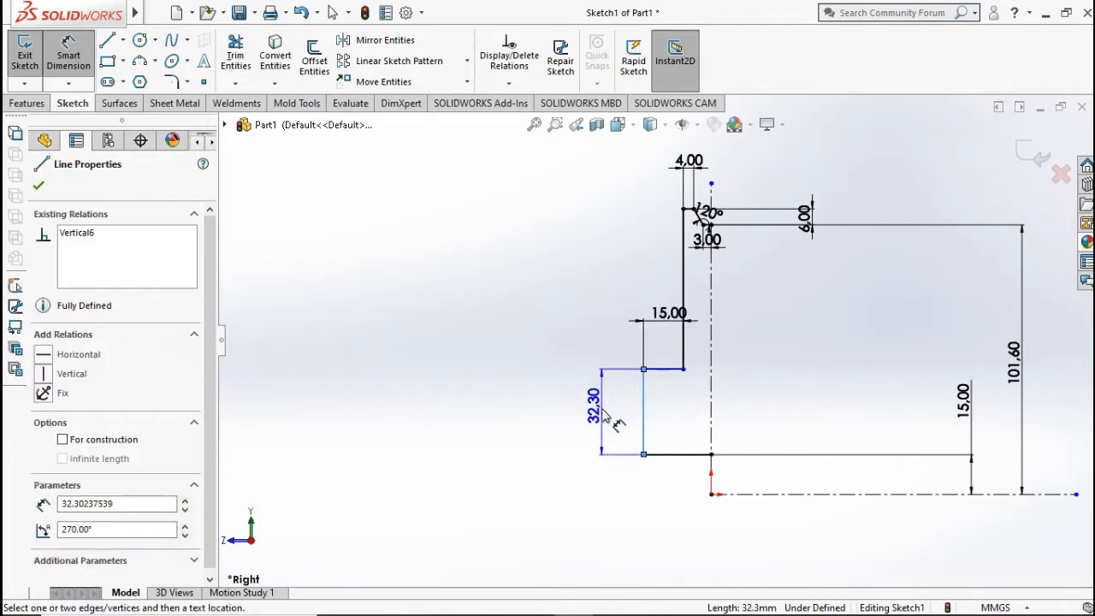
pyautogui.click(603, 417)
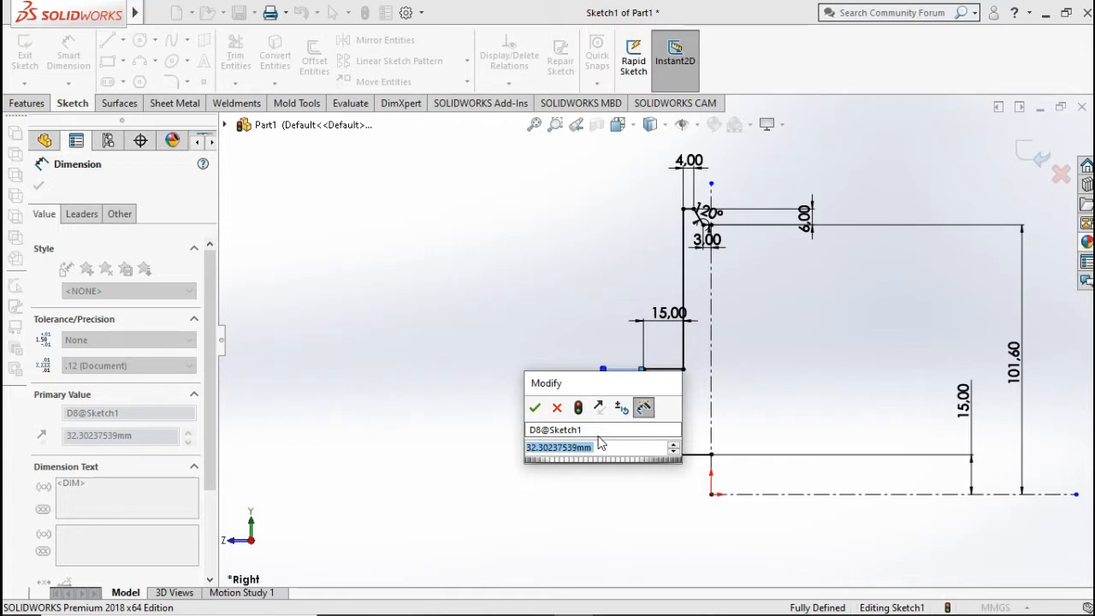
pyautogui.write('16')
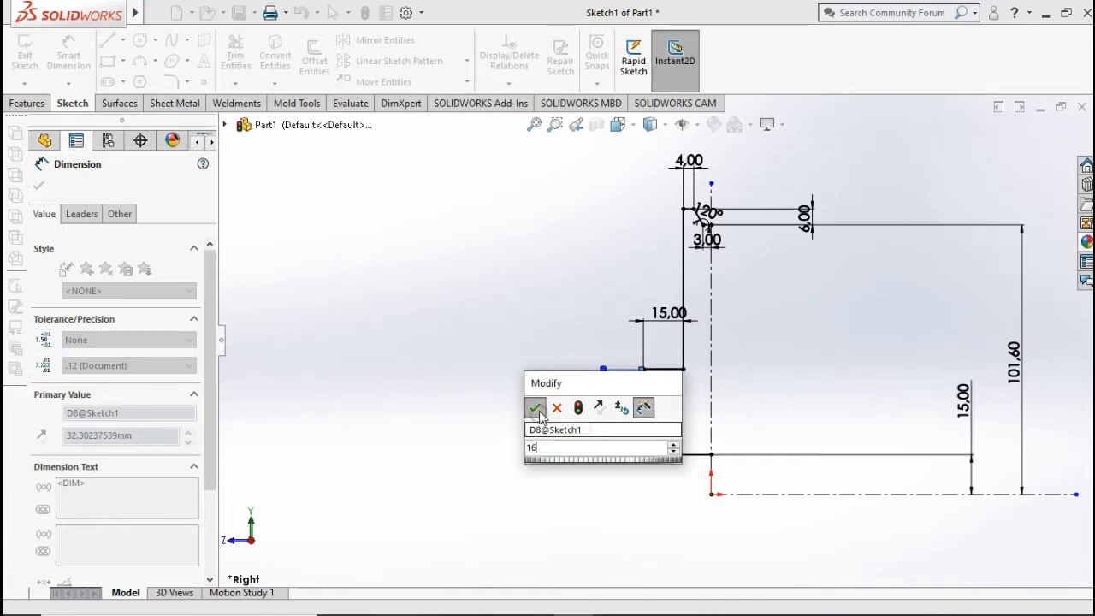
pyautogui.click(536, 408)
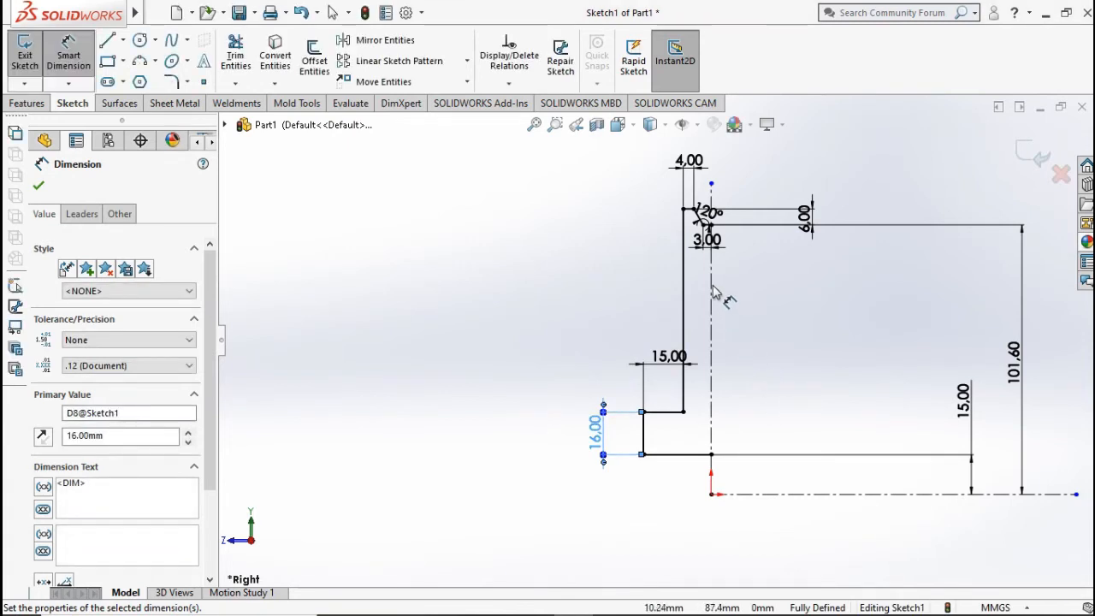
# Set the distance from the groove-bottom line to the horizontal centerline to 2 in
pyautogui.scroll(2, 710, 279)
pyautogui.scroll(-3, 709, 274)
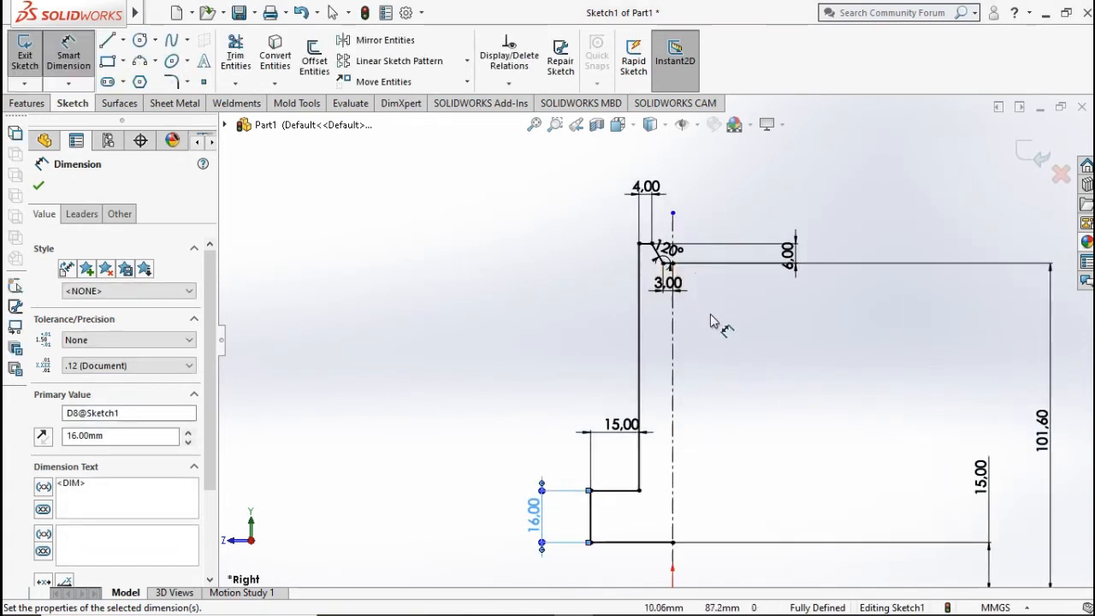
pyautogui.press('Escape')
pyautogui.doubleClick(1041, 433)
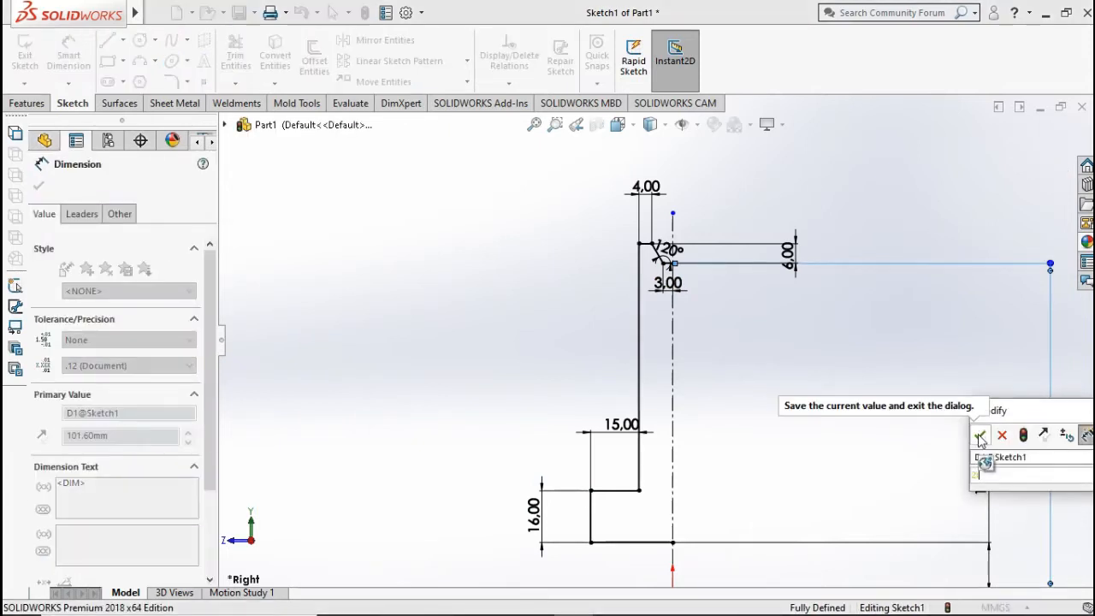
pyautogui.write('2')
pyautogui.press('BackSpace')
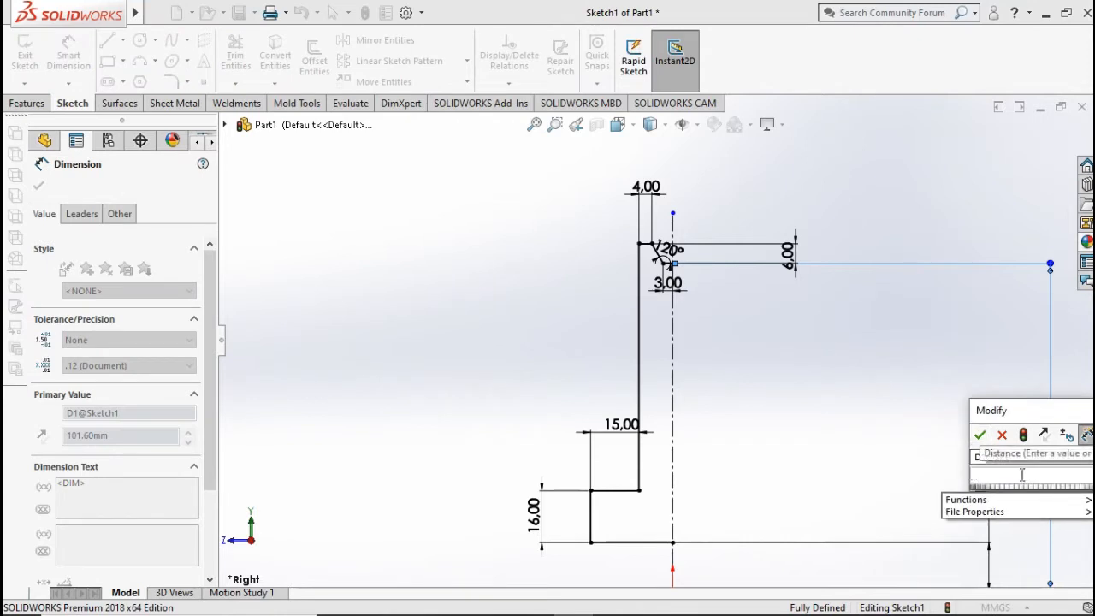
pyautogui.write('2in')
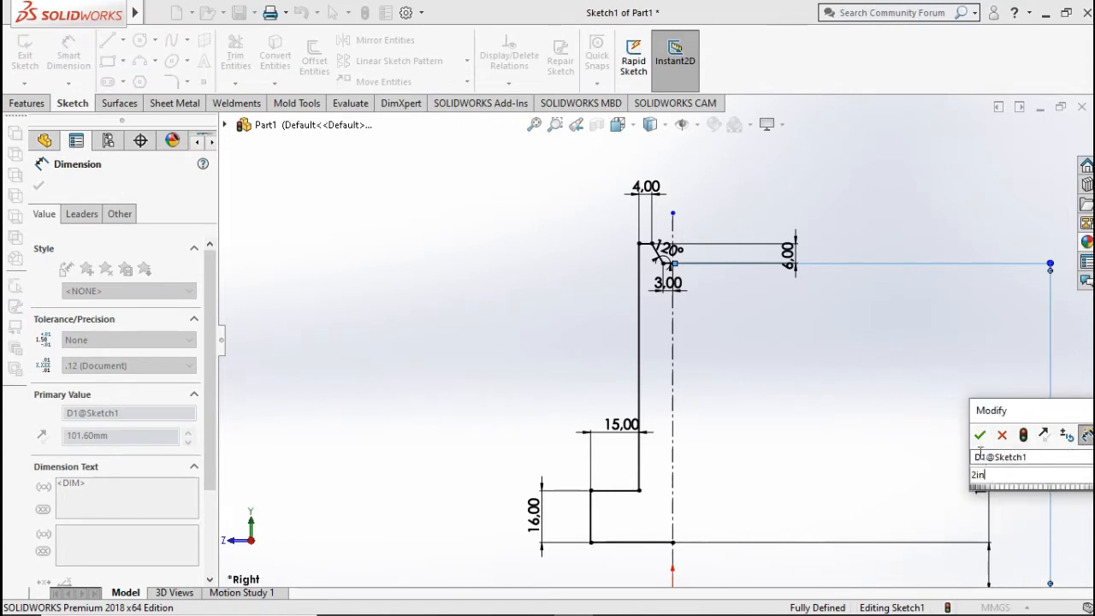
pyautogui.click(980, 436)
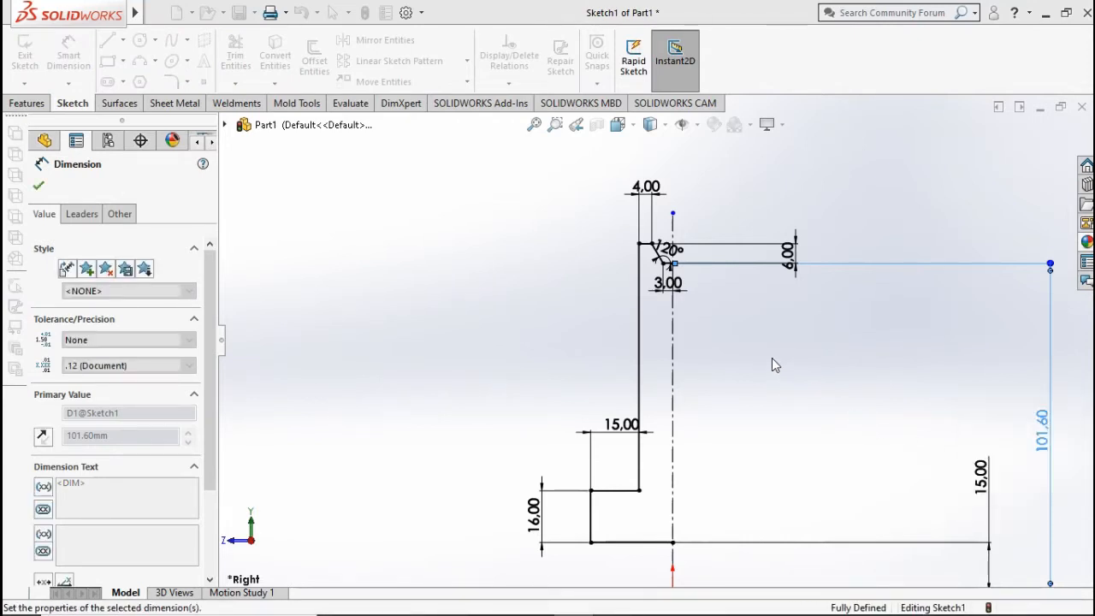
pyautogui.click(715, 385)
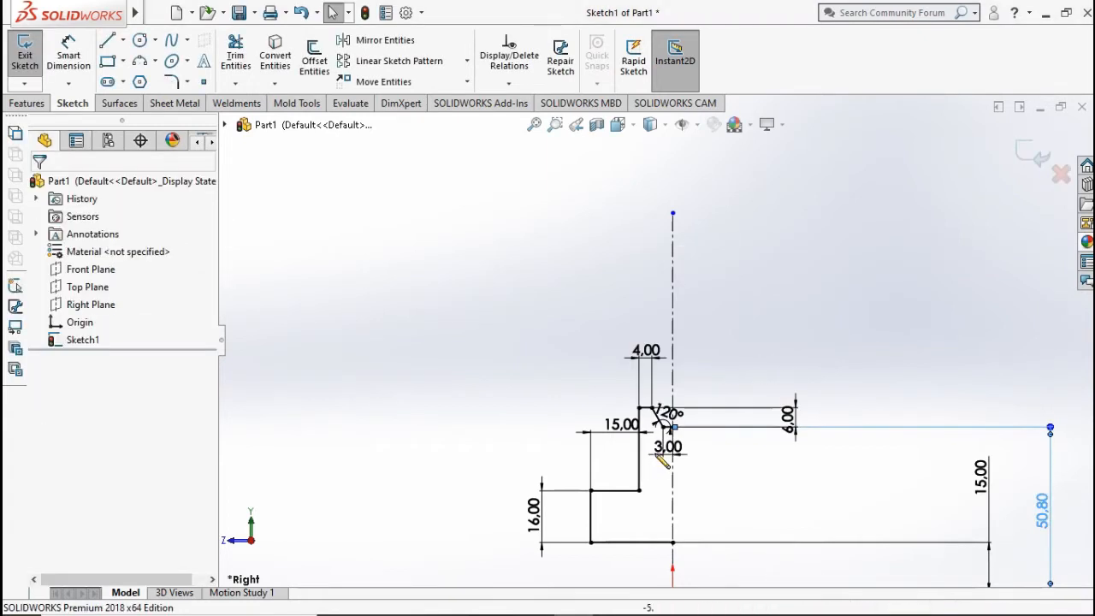
# Mirror the short groove-bottom line, the sloped groove side and the top rim line about the vertical centerline, keeping the originals
pyautogui.scroll(-5, 671, 428)
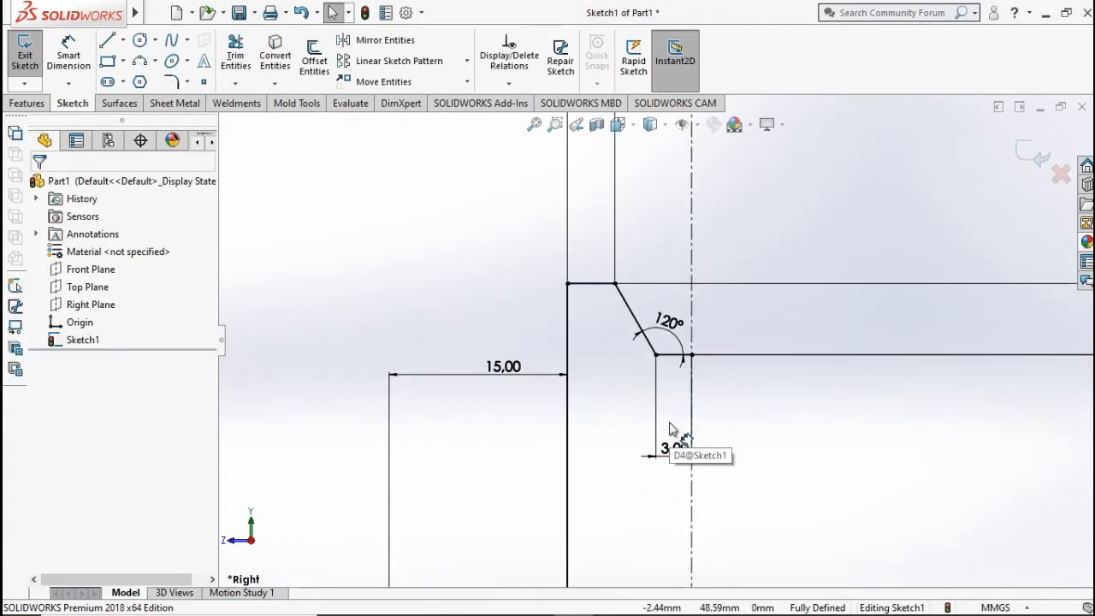
pyautogui.scroll(2, 670, 428)
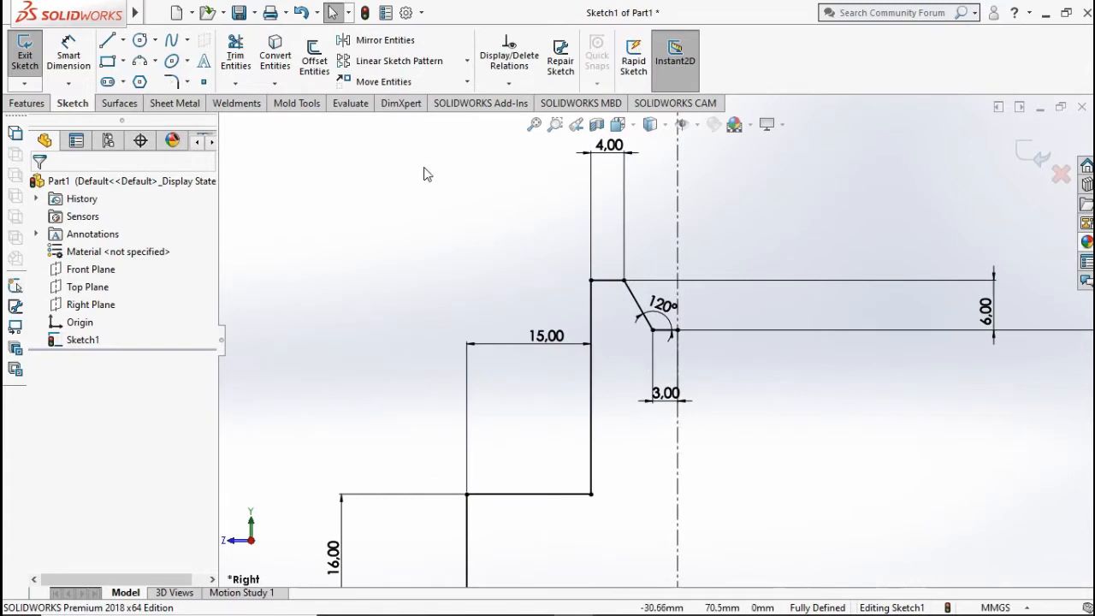
pyautogui.scroll(3, 653, 266)
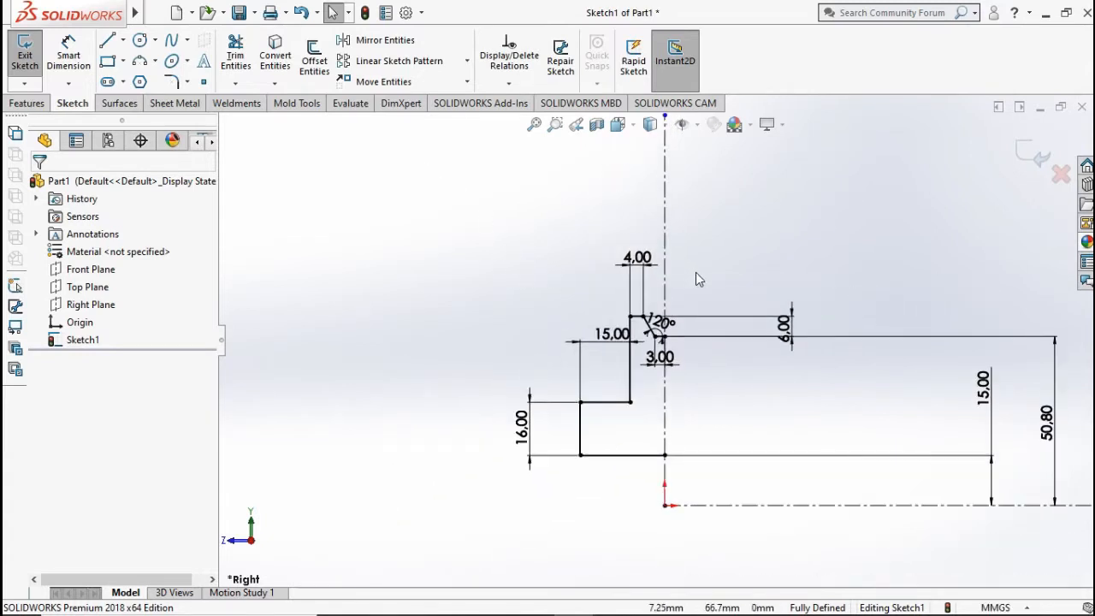
pyautogui.scroll(-4, 694, 273)
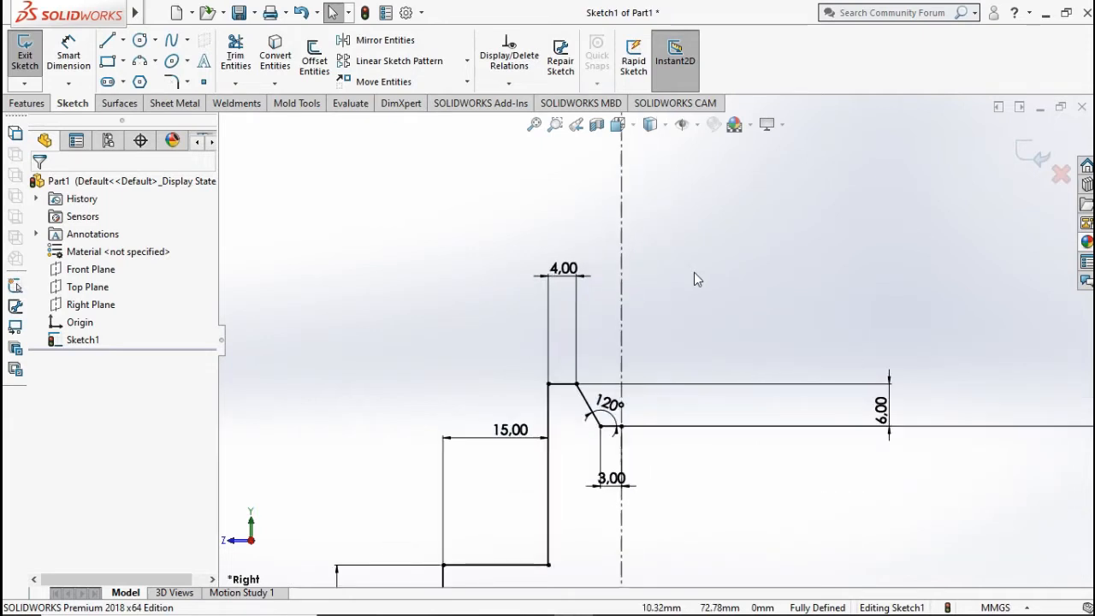
pyautogui.scroll(-2, 538, 507)
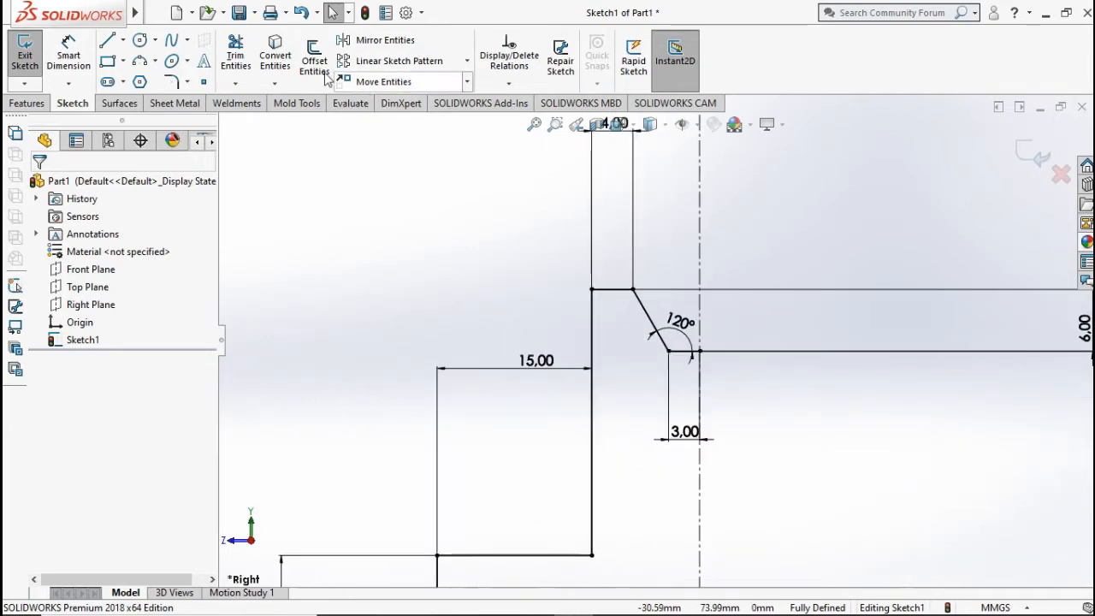
pyautogui.click(346, 41)
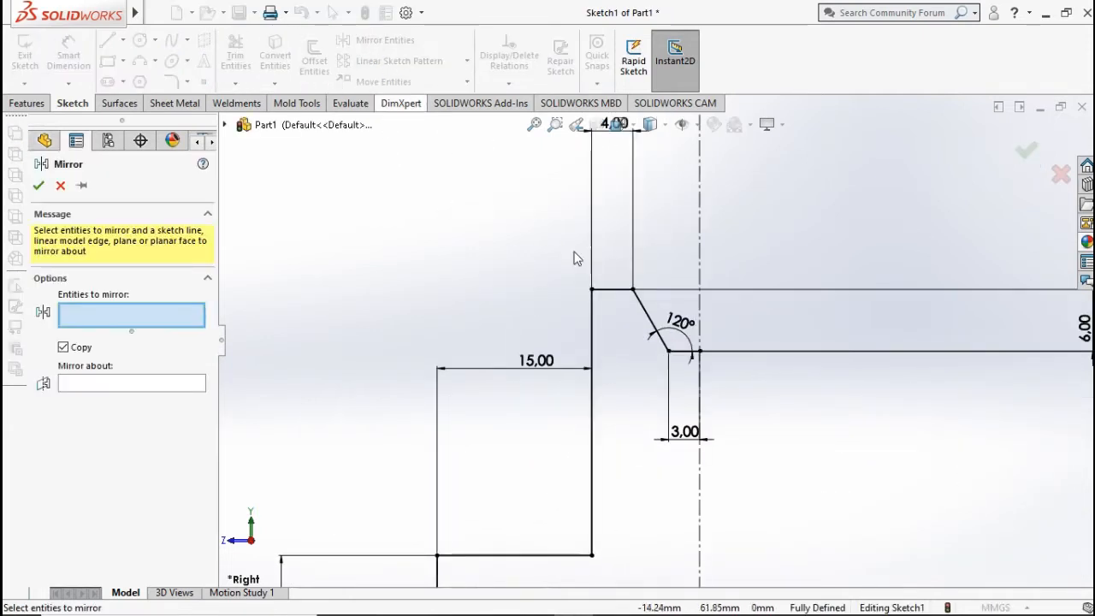
pyautogui.click(684, 352)
pyautogui.click(650, 324)
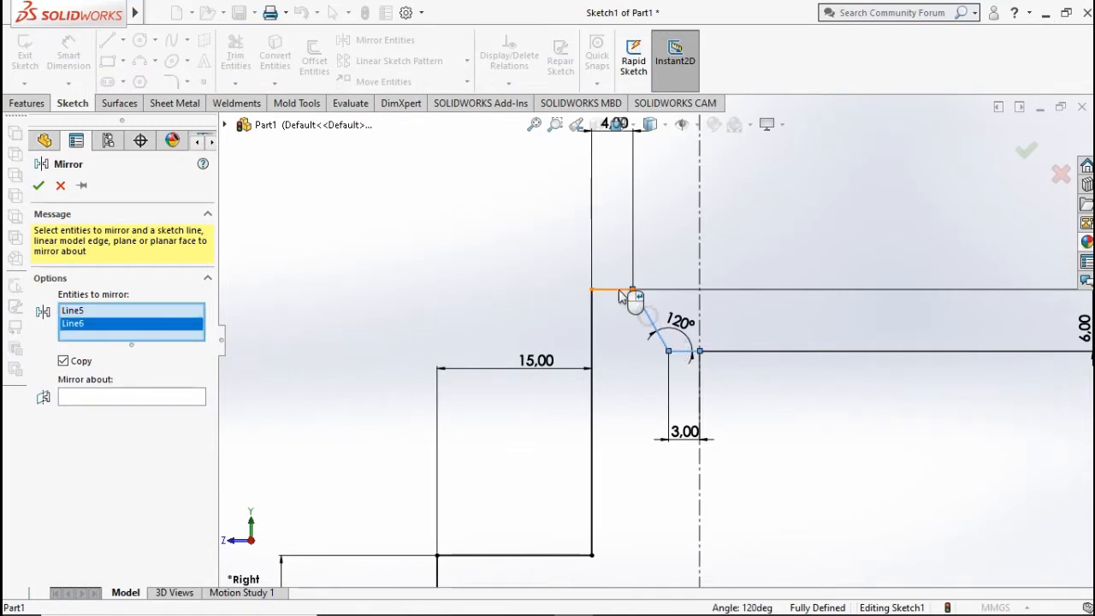
pyautogui.click(616, 291)
pyautogui.click(161, 409)
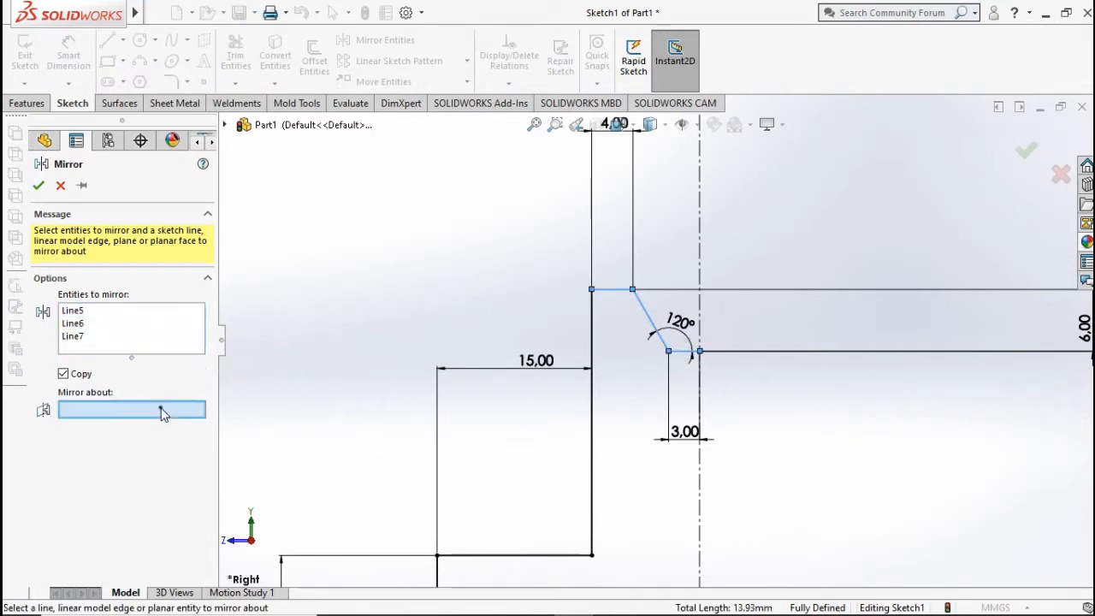
pyautogui.click(699, 240)
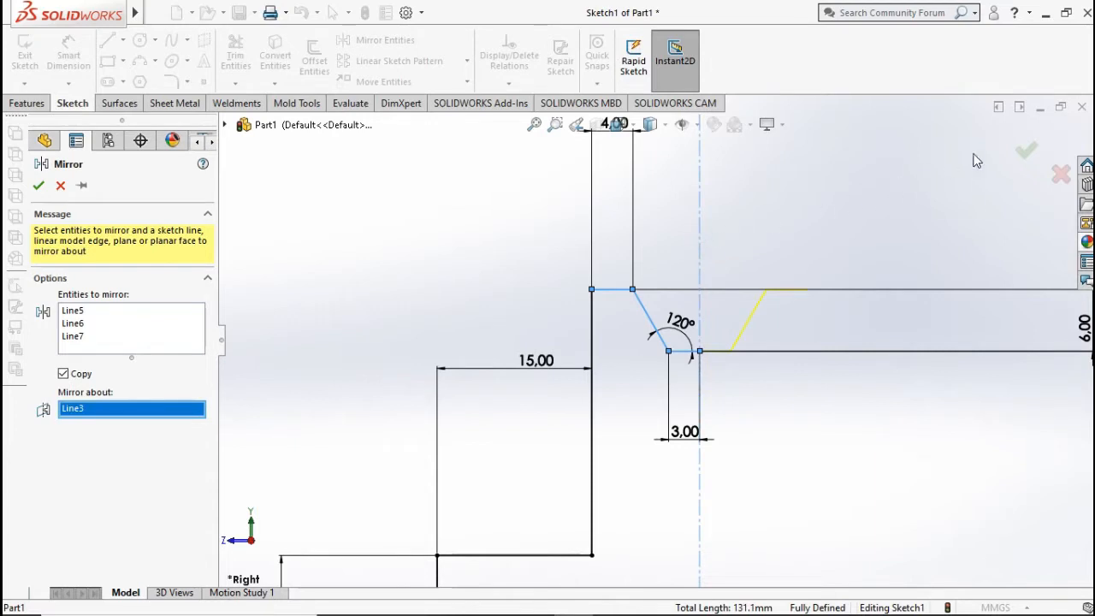
pyautogui.click(1028, 152)
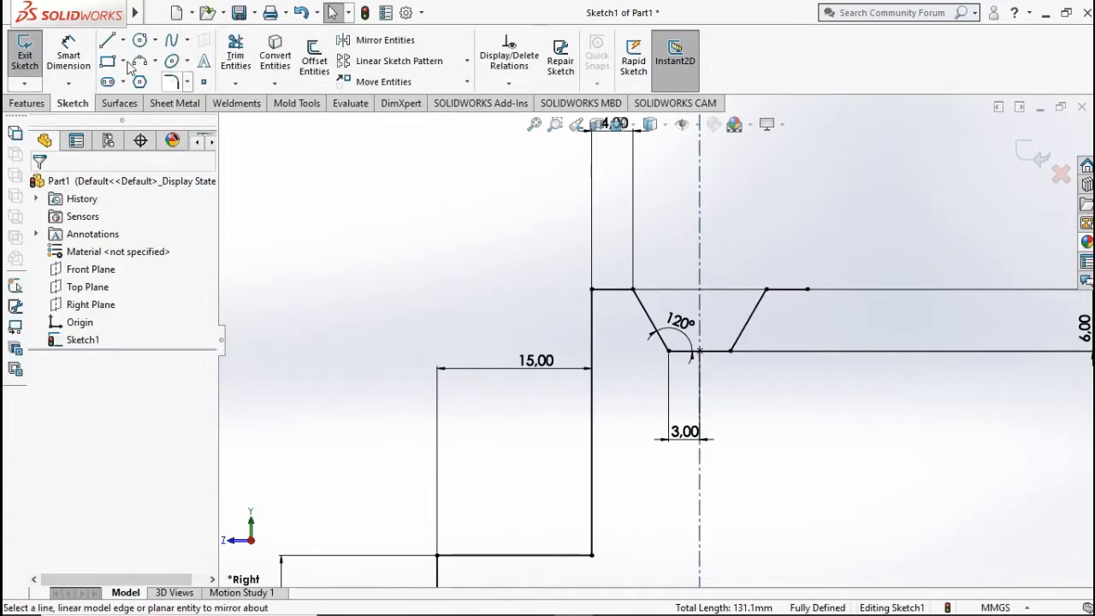
# Close the profile with a vertical line down from the mirrored rim line's outer end and a horizontal line to the lowest line's endpoint on the centerline
pyautogui.click(107, 43)
pyautogui.scroll(3, 657, 340)
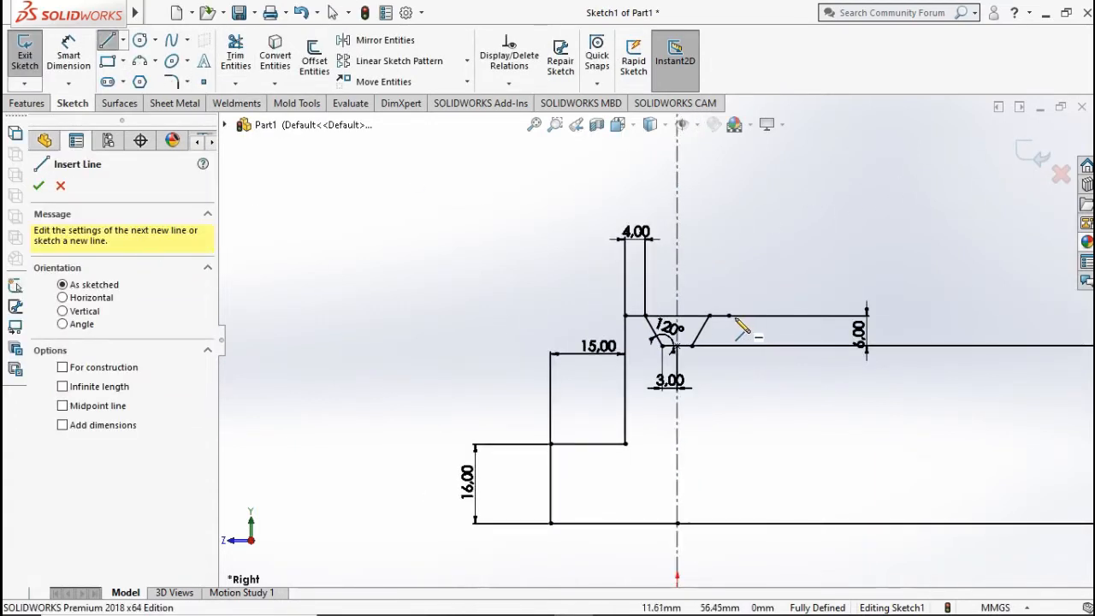
pyautogui.click(729, 316)
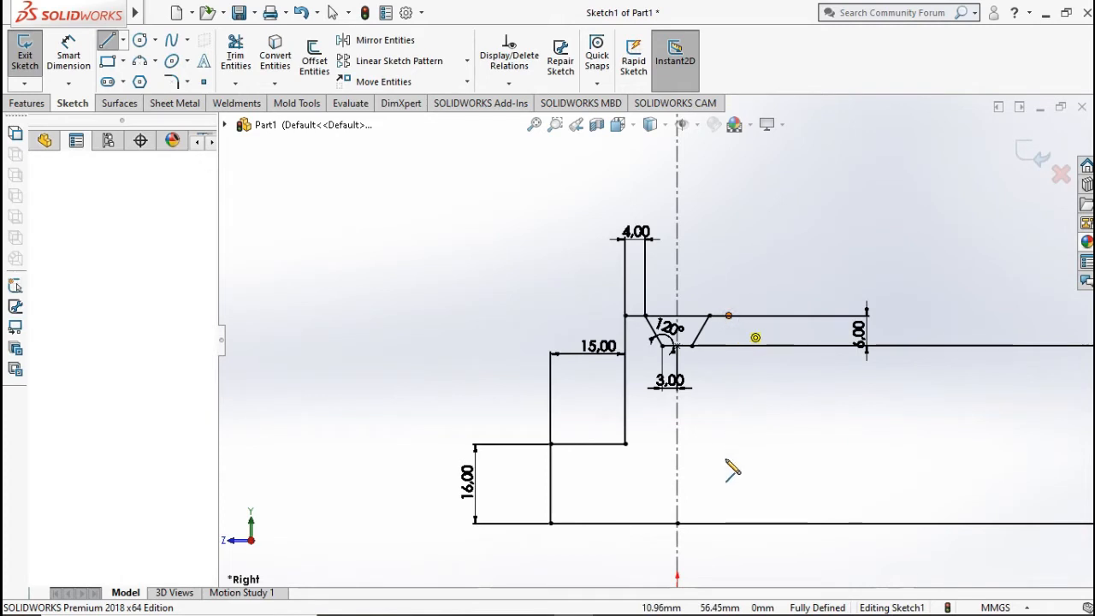
pyautogui.click(730, 524)
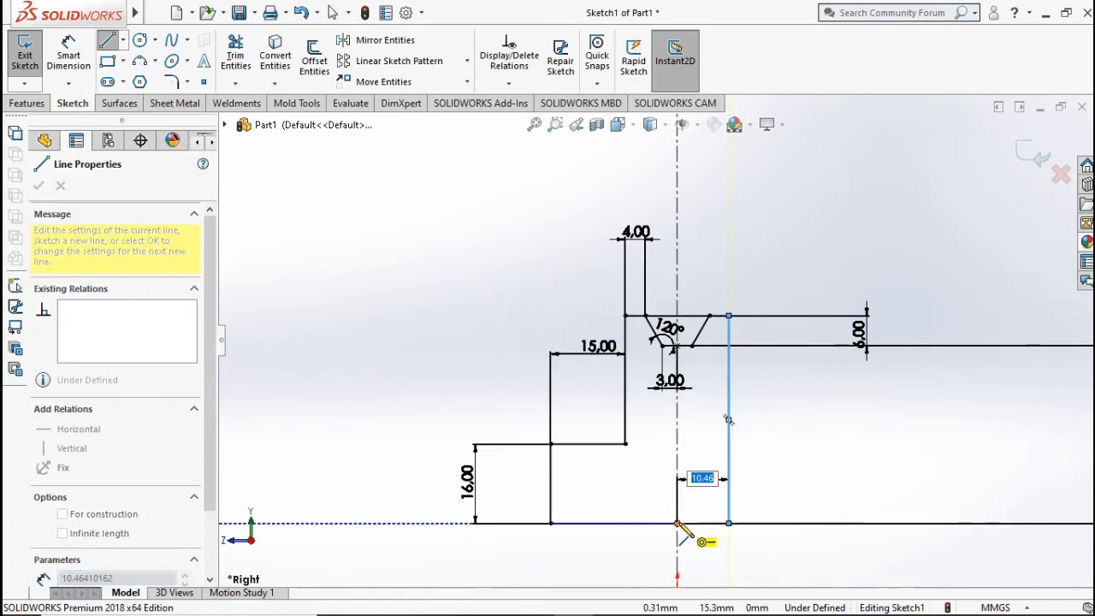
pyautogui.click(676, 523)
pyautogui.press('Escape')
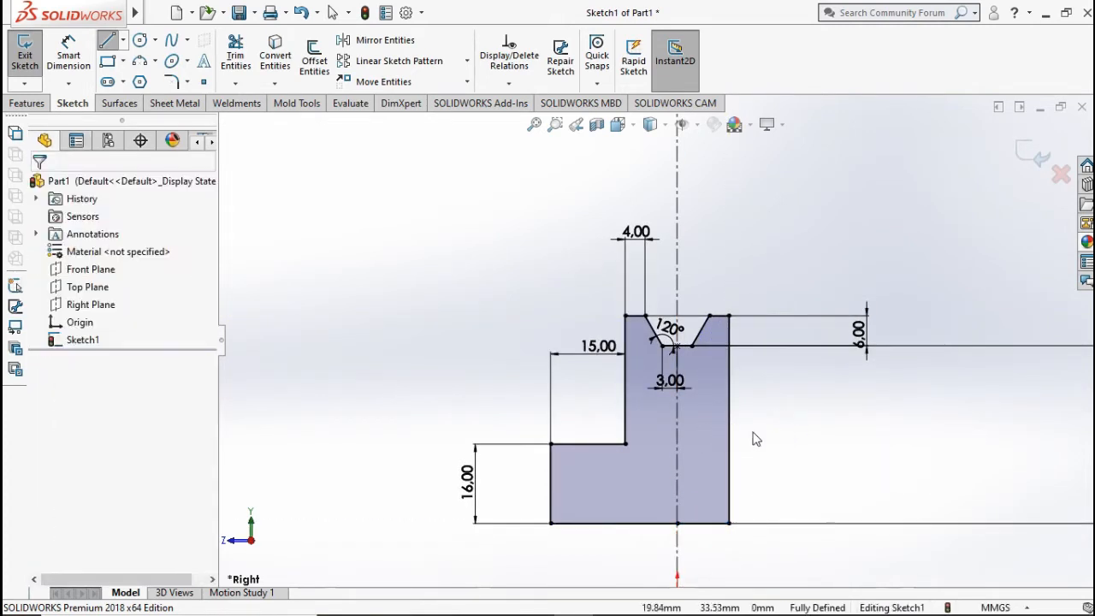
# Revolve the closed pulley profile 360 degrees about the horizontal centerline into a solid
pyautogui.click(28, 102)
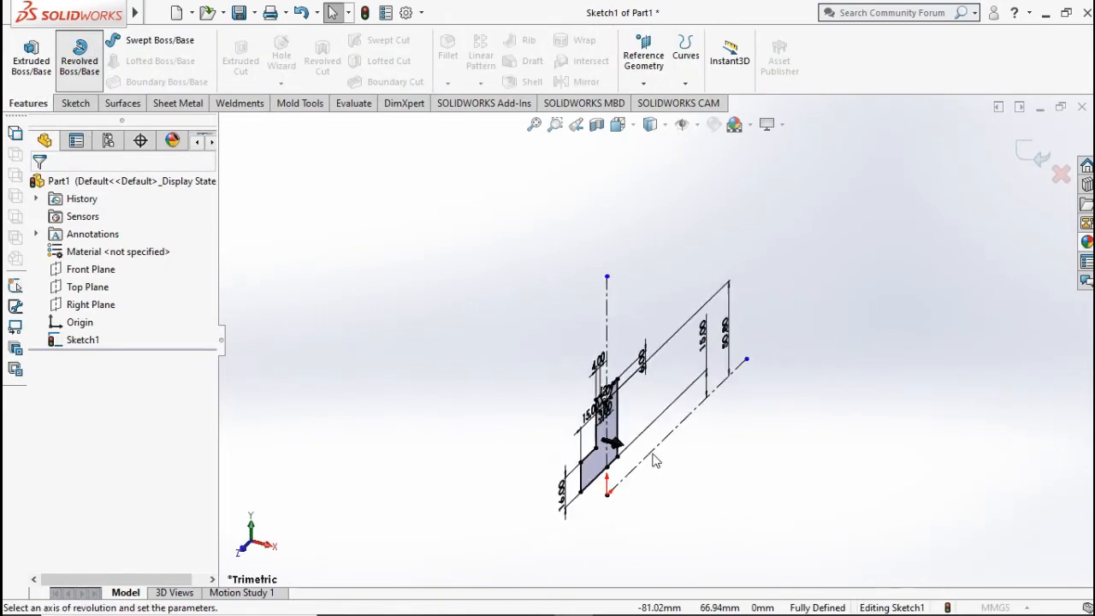
pyautogui.click(657, 448)
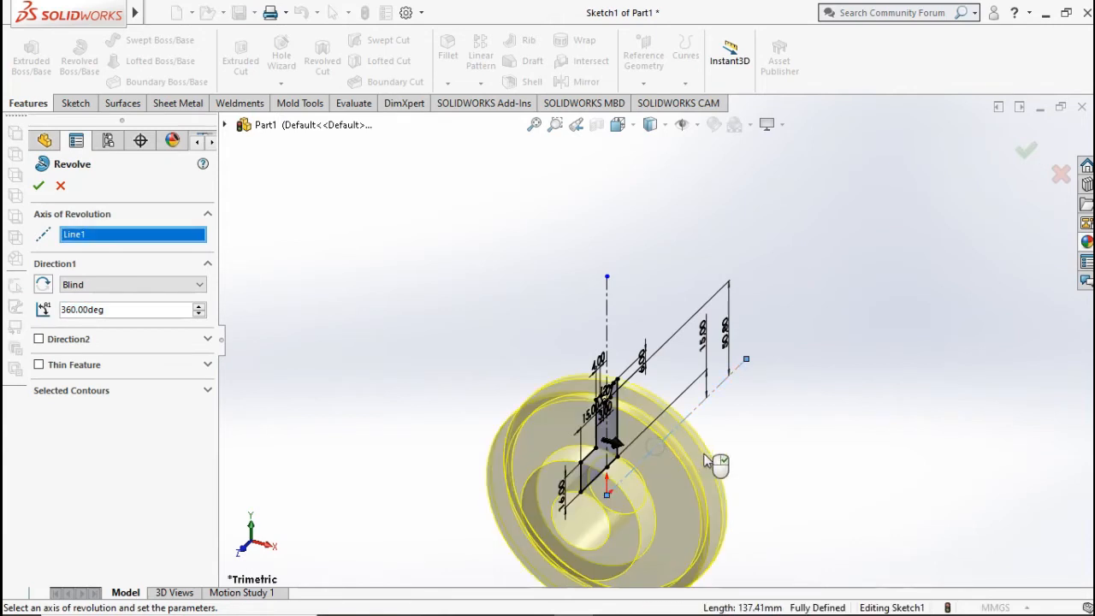
pyautogui.press('Return')
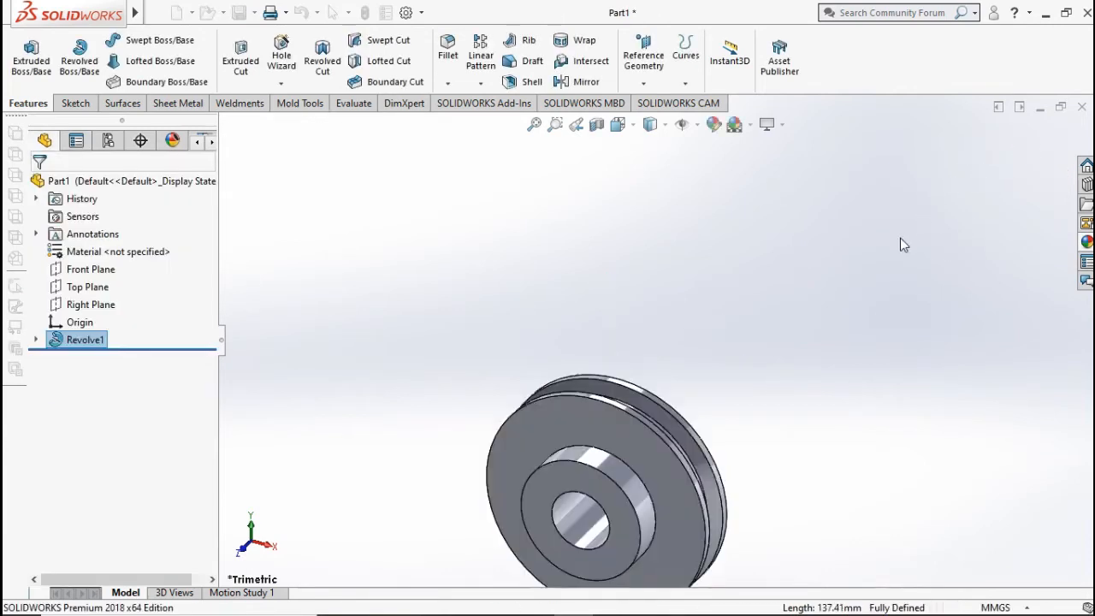
pyautogui.scroll(-3, 612, 487)
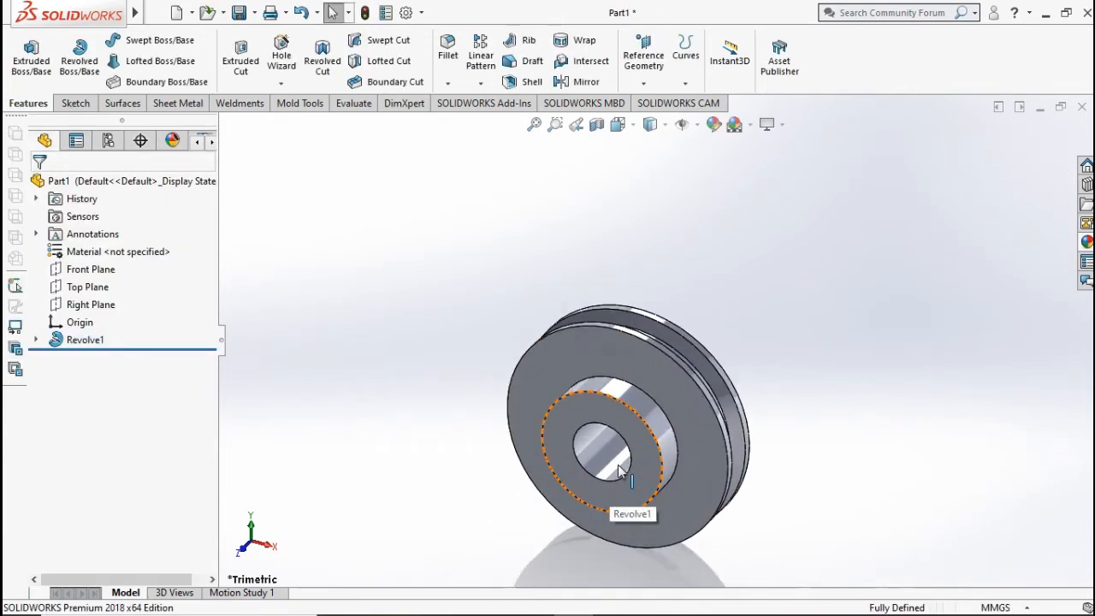
pyautogui.hotkey('ctrl', '7')
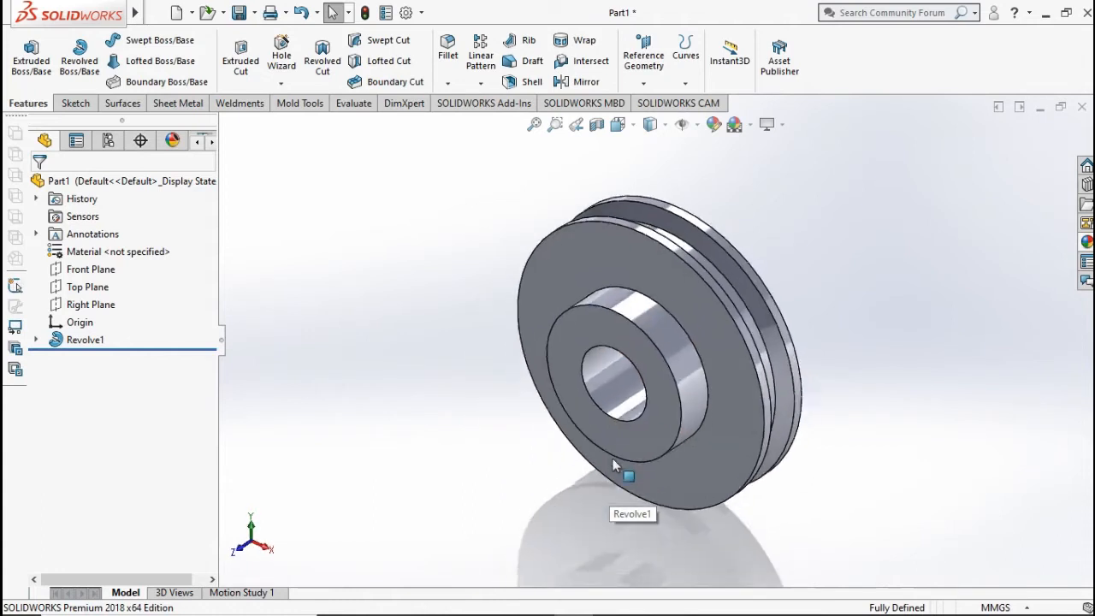
# Sketch a circle about 6.5 mm in diameter on the Top Plane, over the hub and vertically in line with the origin
pyautogui.click(91, 291)
pyautogui.click(100, 259)
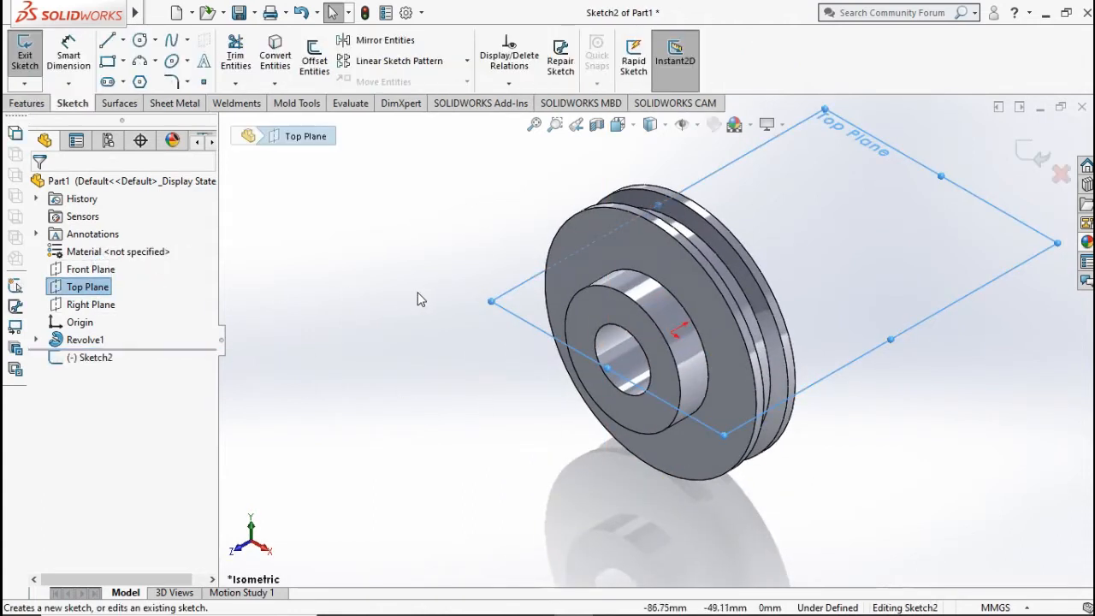
pyautogui.click(139, 40)
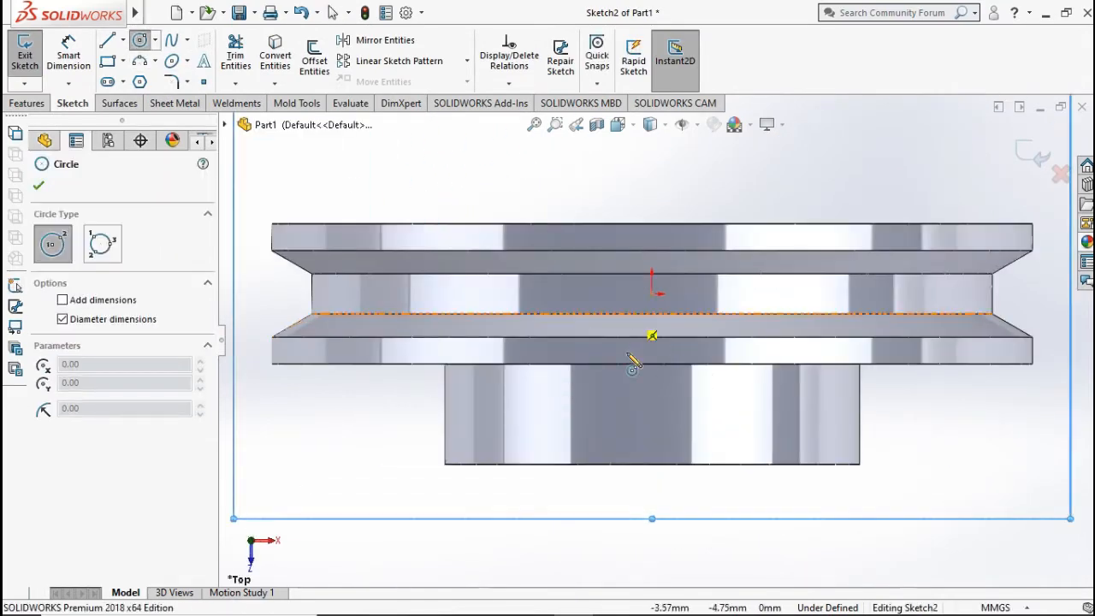
pyautogui.click(651, 429)
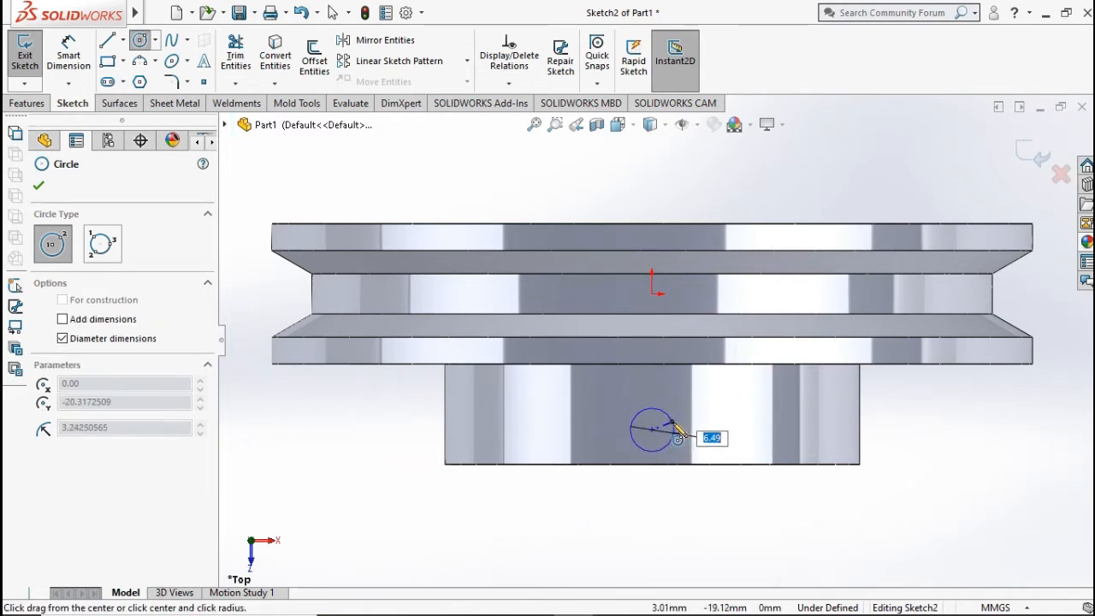
pyautogui.click(674, 429)
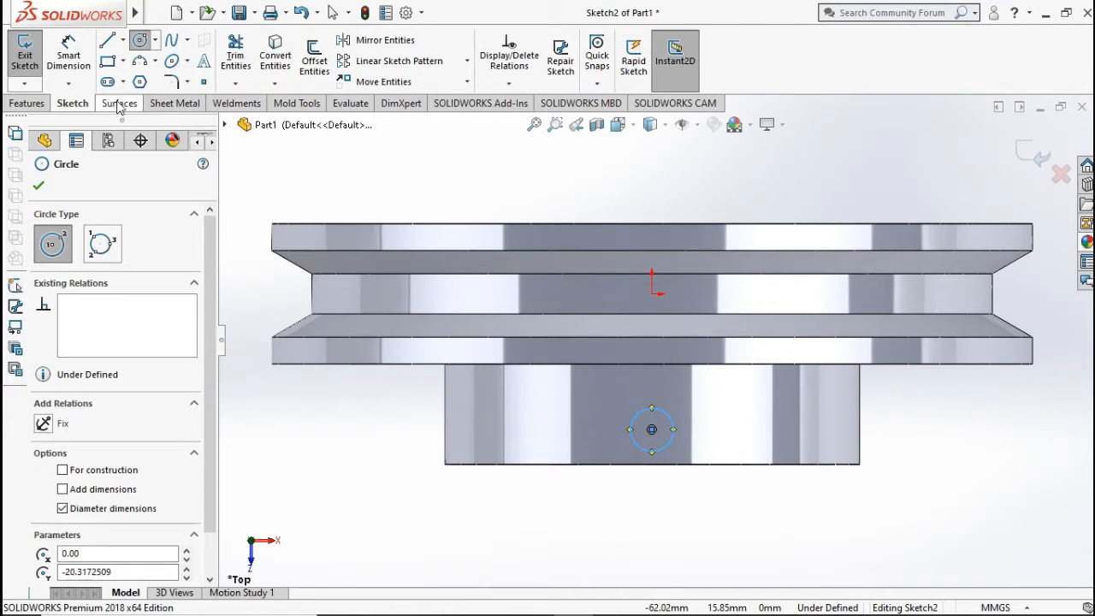
# Dimension the hub circle's diameter at 5 mm
pyautogui.click(86, 68)
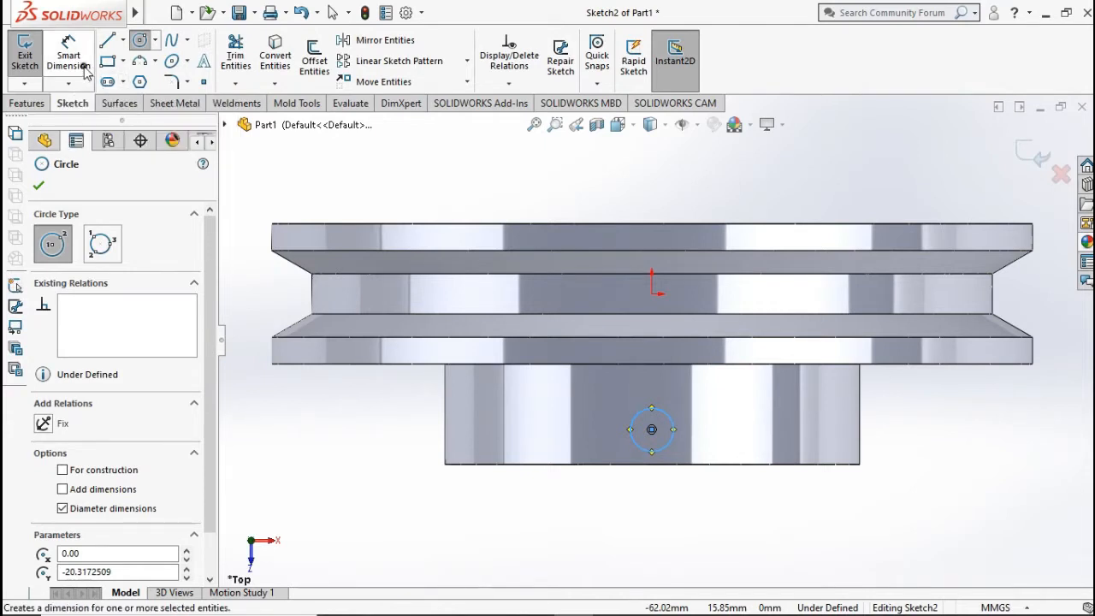
pyautogui.click(672, 449)
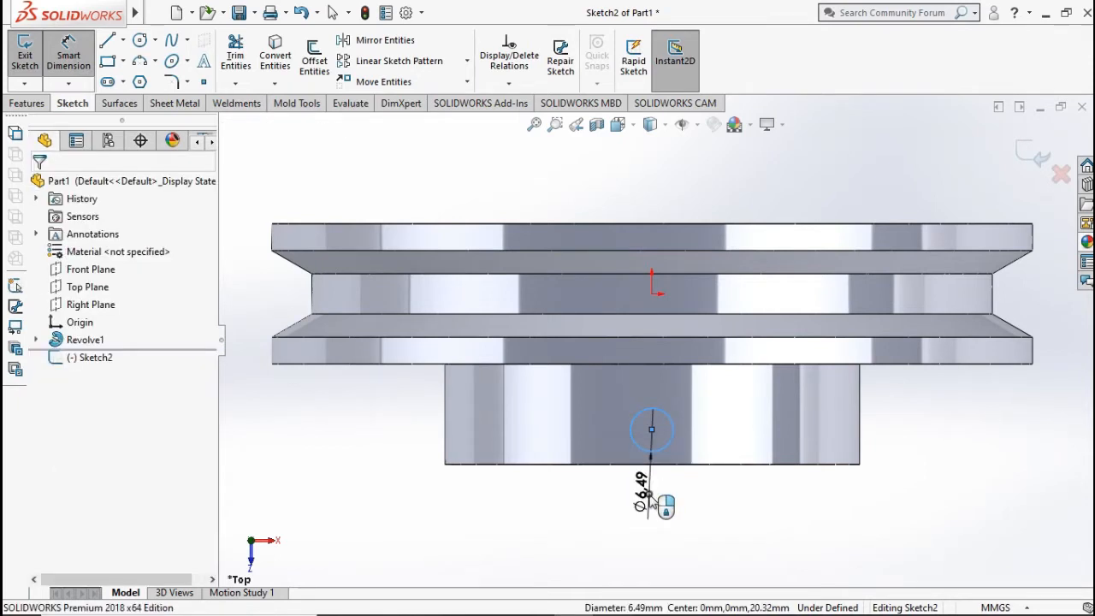
pyautogui.click(650, 502)
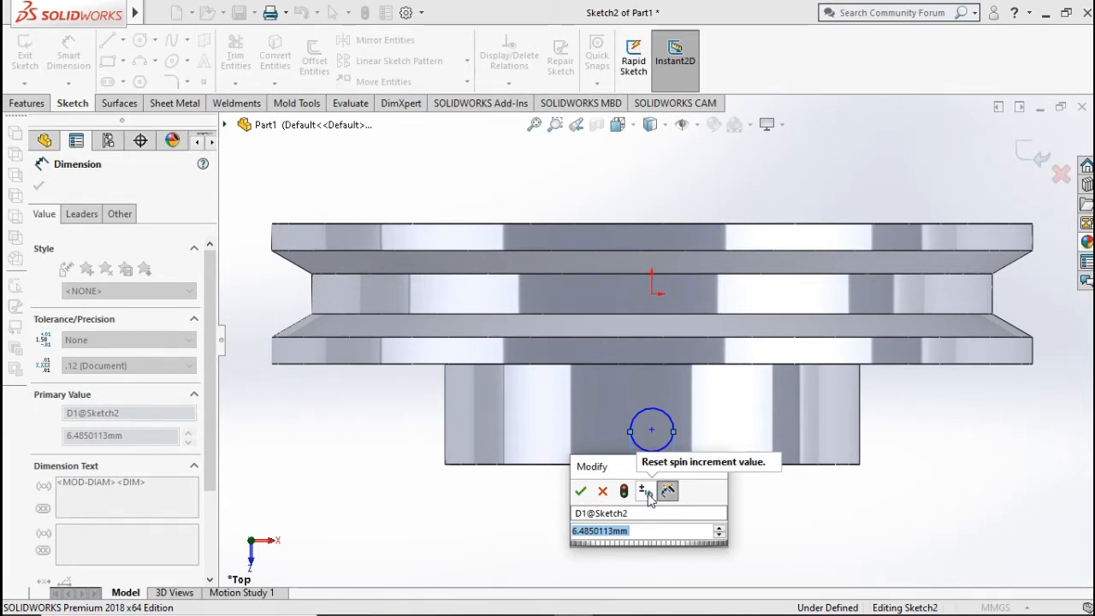
pyautogui.write('5')
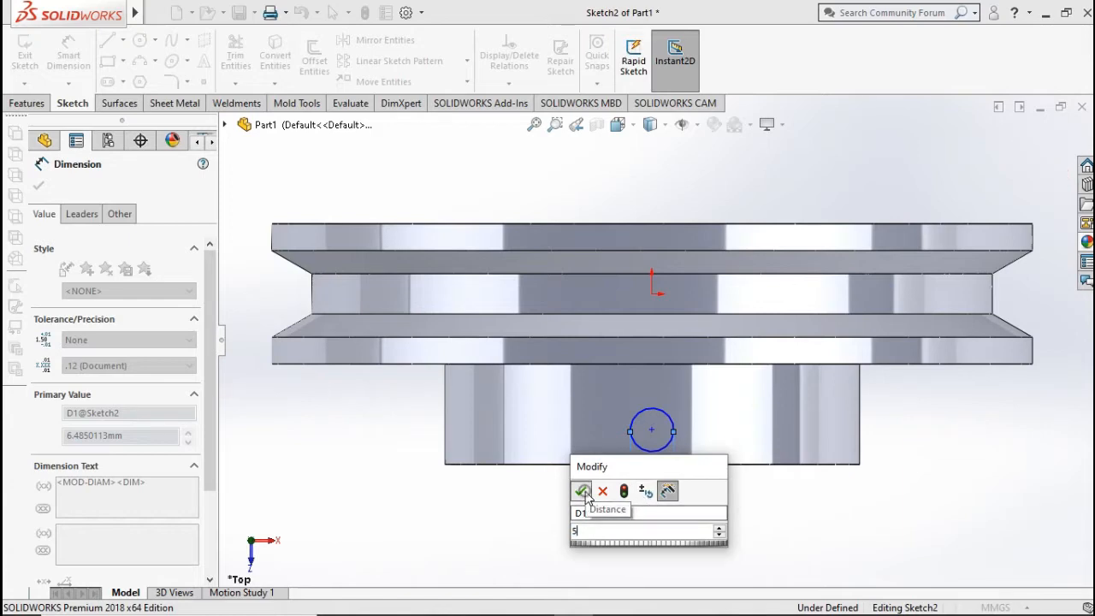
pyautogui.click(580, 490)
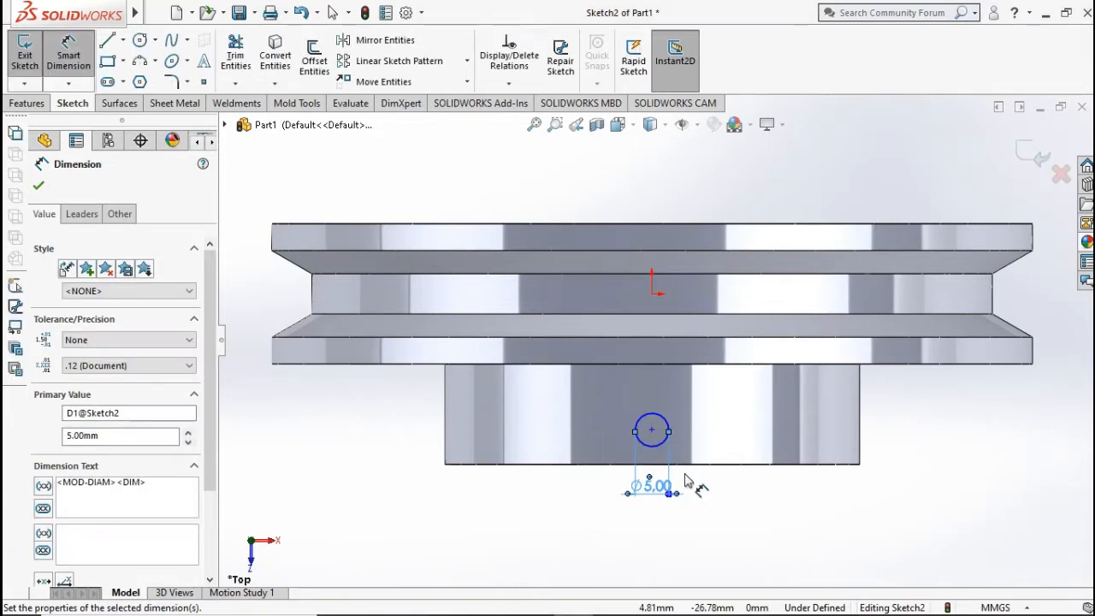
# Set the distance from the circle's center to the hub's outer end edge to 6 mm
pyautogui.click(689, 463)
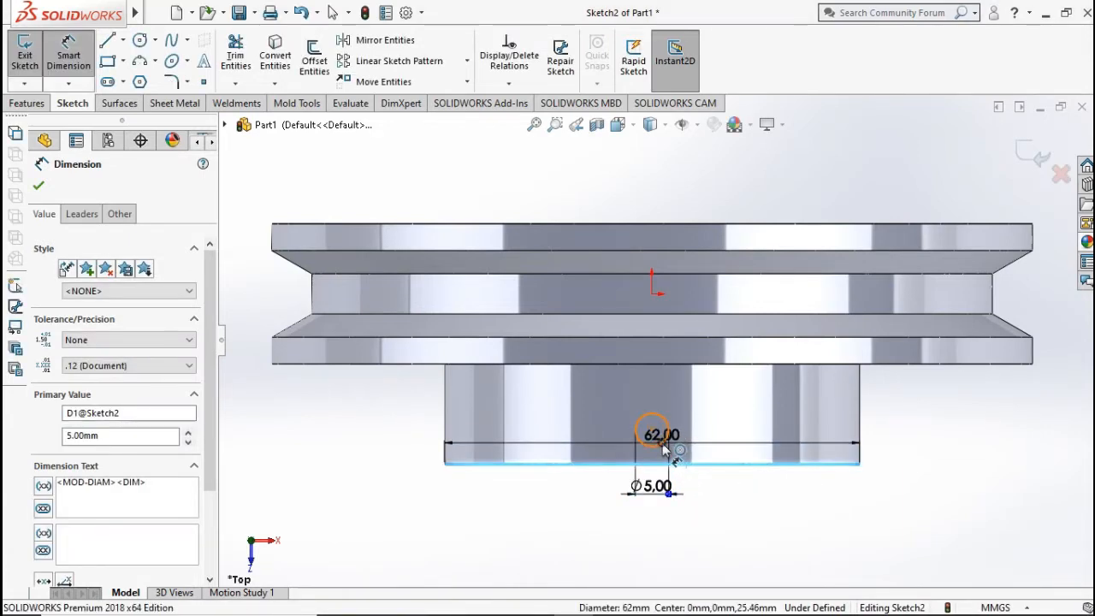
pyautogui.click(667, 440)
pyautogui.click(906, 452)
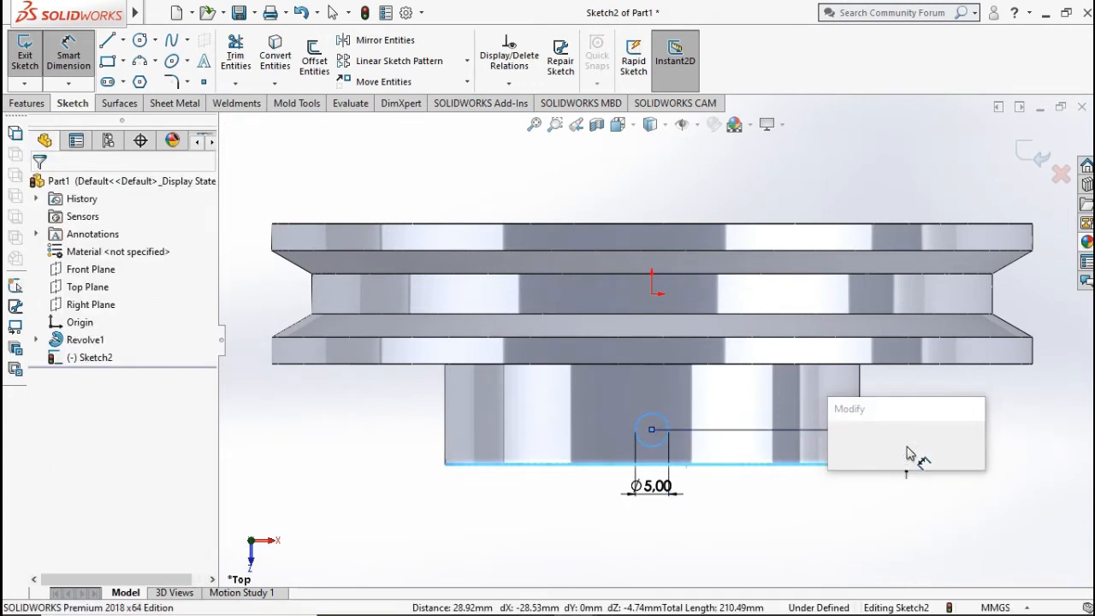
pyautogui.write('6')
pyautogui.click(840, 443)
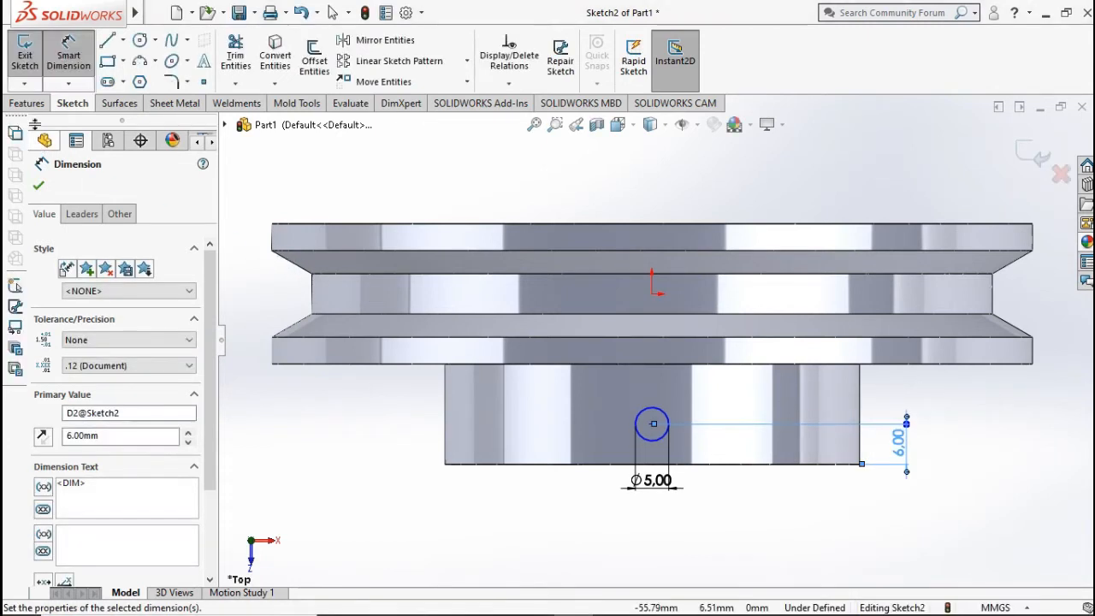
# Cut-extrude the 5 mm circle blind 40 mm in the reversed direction, through the hub wall, and return to the isometric view
pyautogui.click(28, 104)
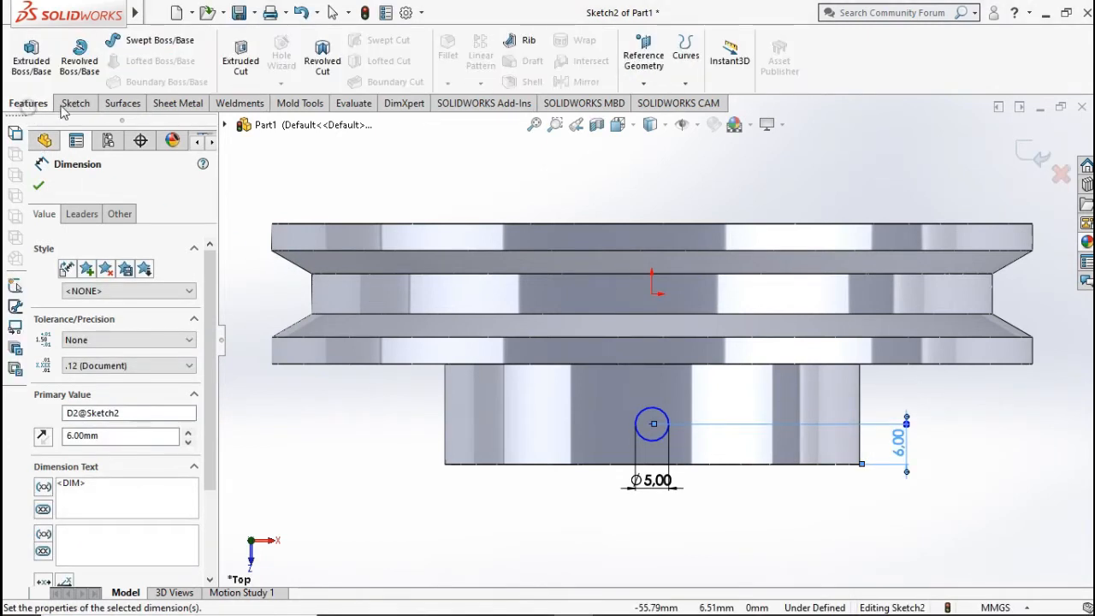
pyautogui.click(241, 55)
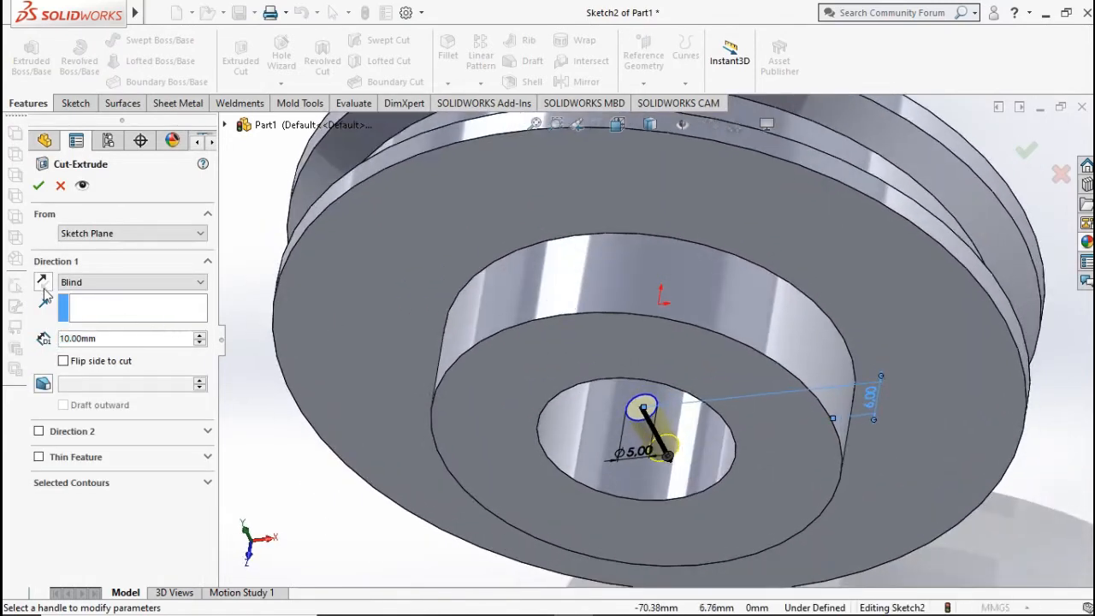
pyautogui.click(41, 283)
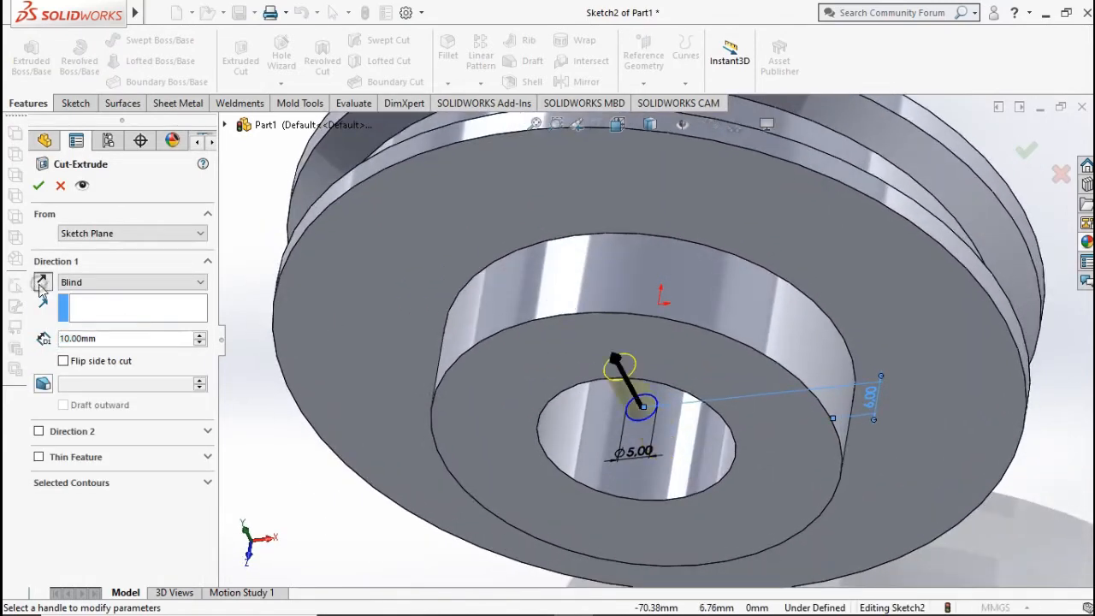
pyautogui.click(201, 334)
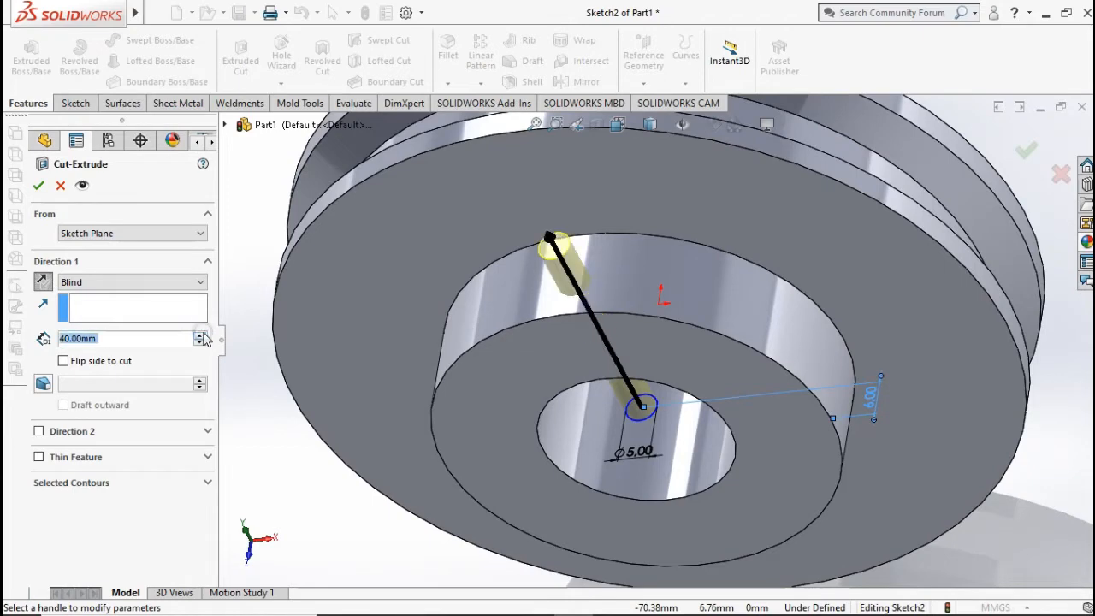
pyautogui.click(39, 187)
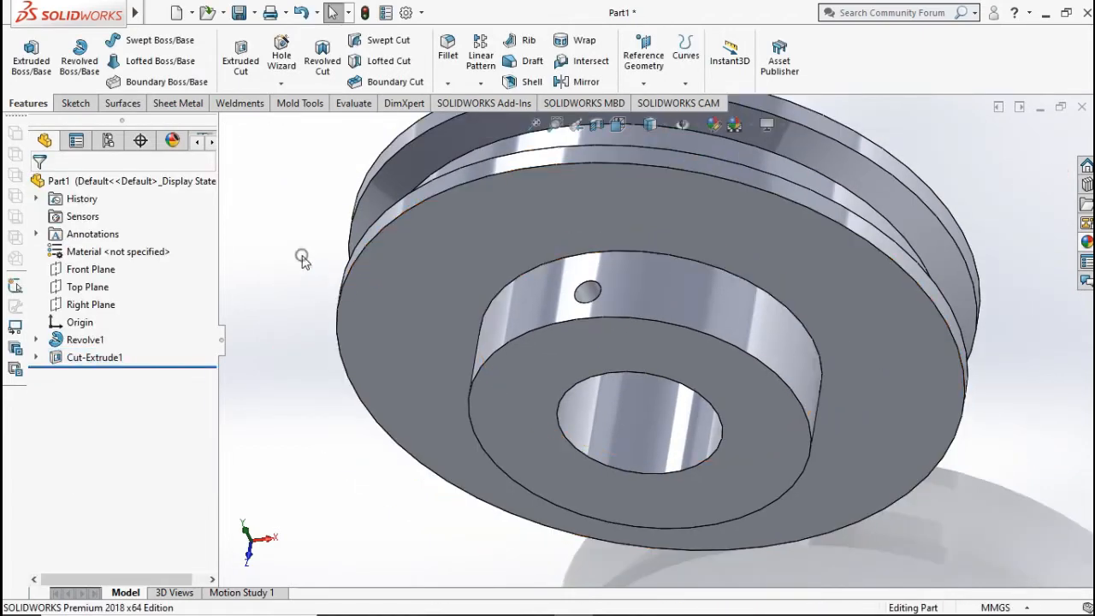
pyautogui.hotkey('ctrl', '7')
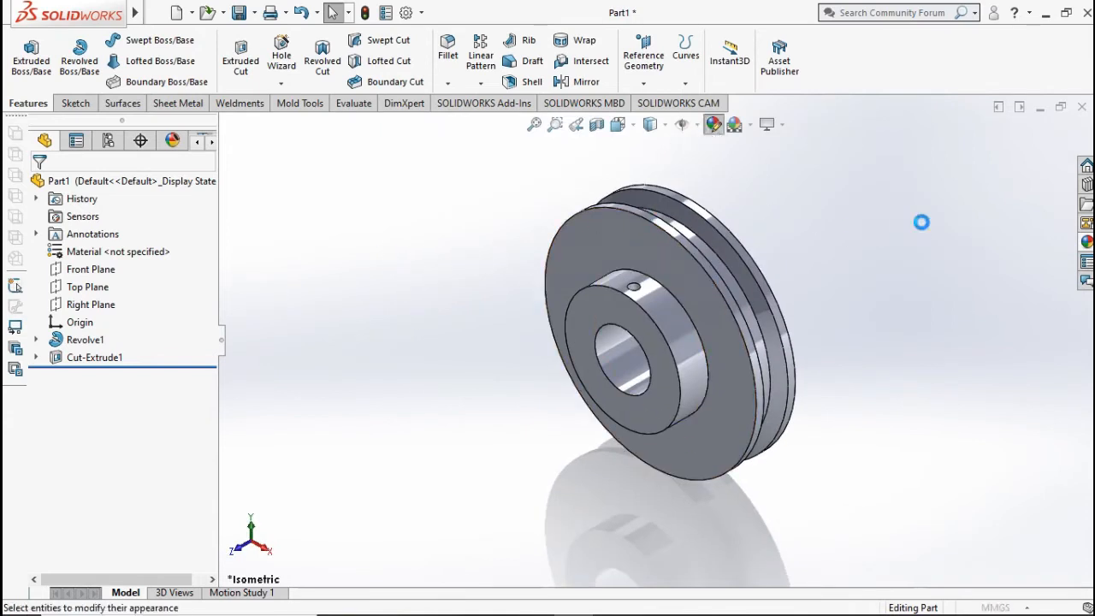
# Apply the polished steel appearance from the Metal Steel category to the whole part
pyautogui.click(864, 155)
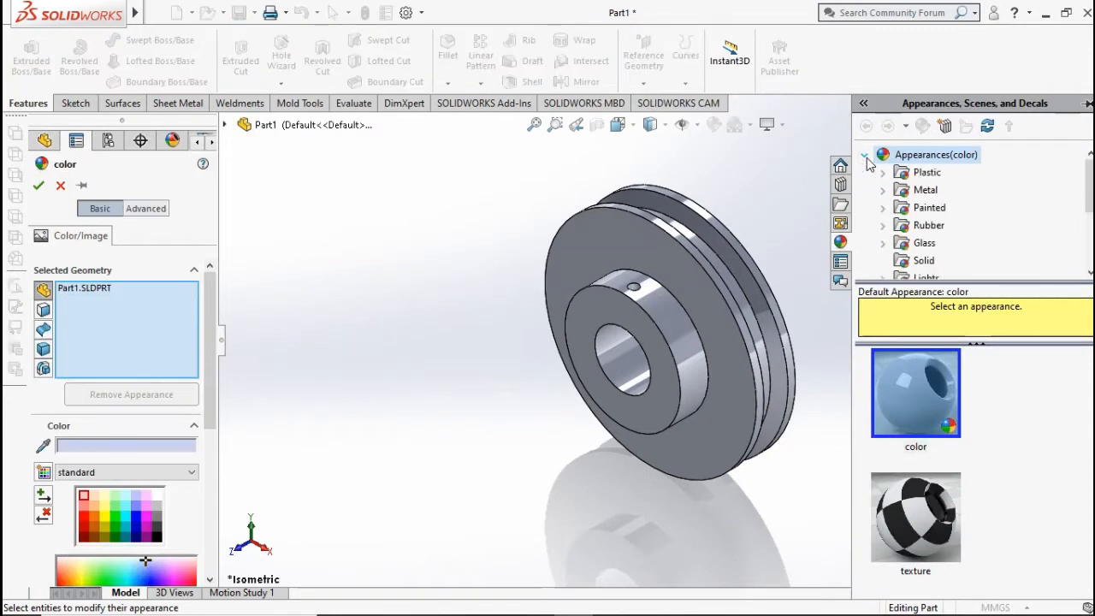
pyautogui.click(899, 191)
pyautogui.click(884, 191)
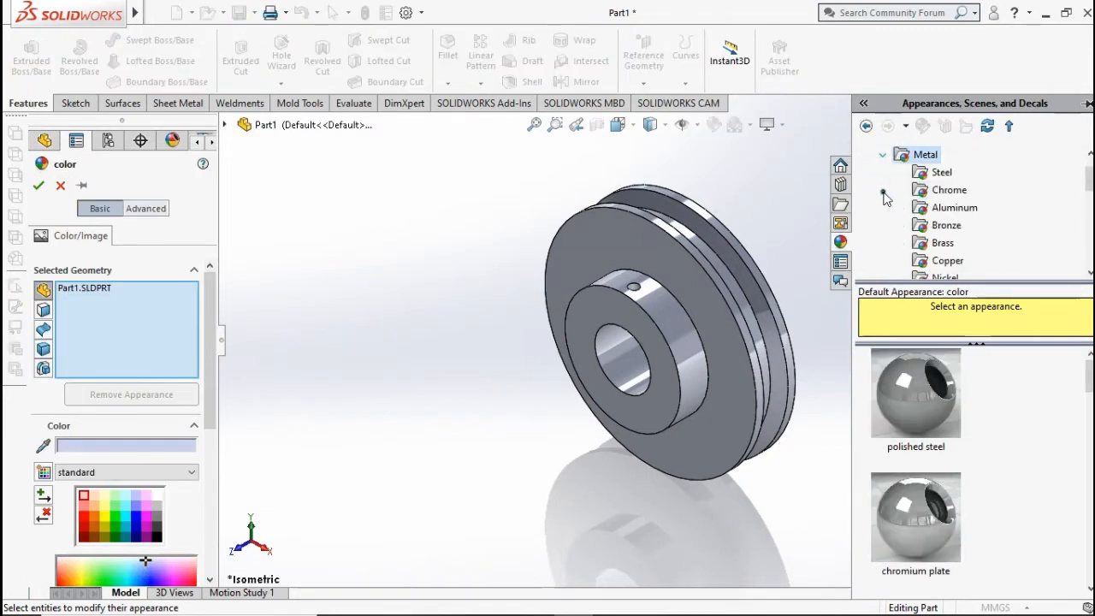
pyautogui.click(939, 172)
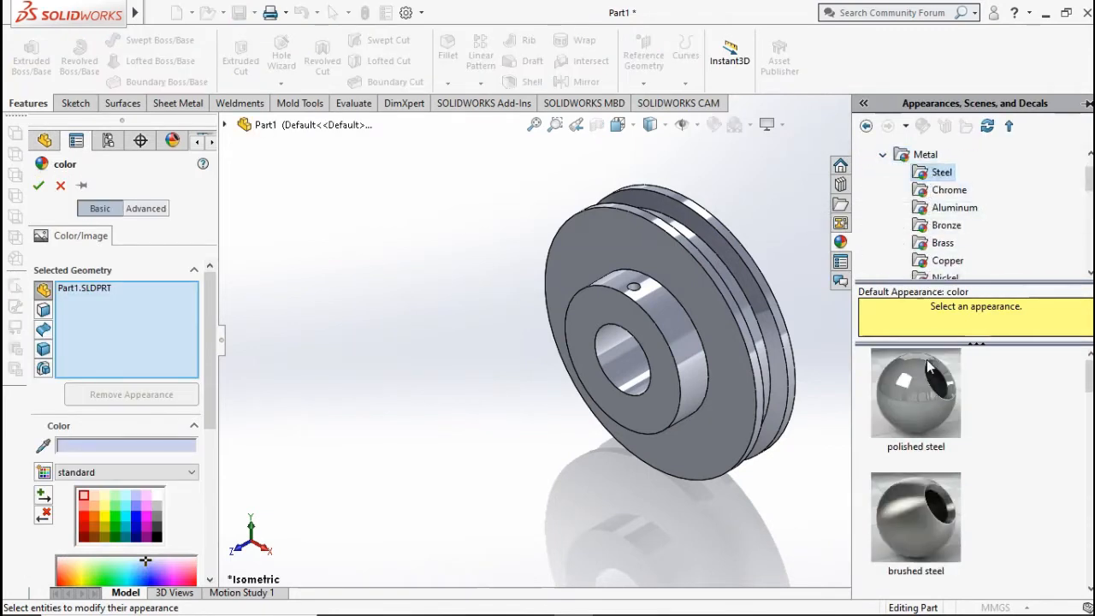
pyautogui.click(927, 398)
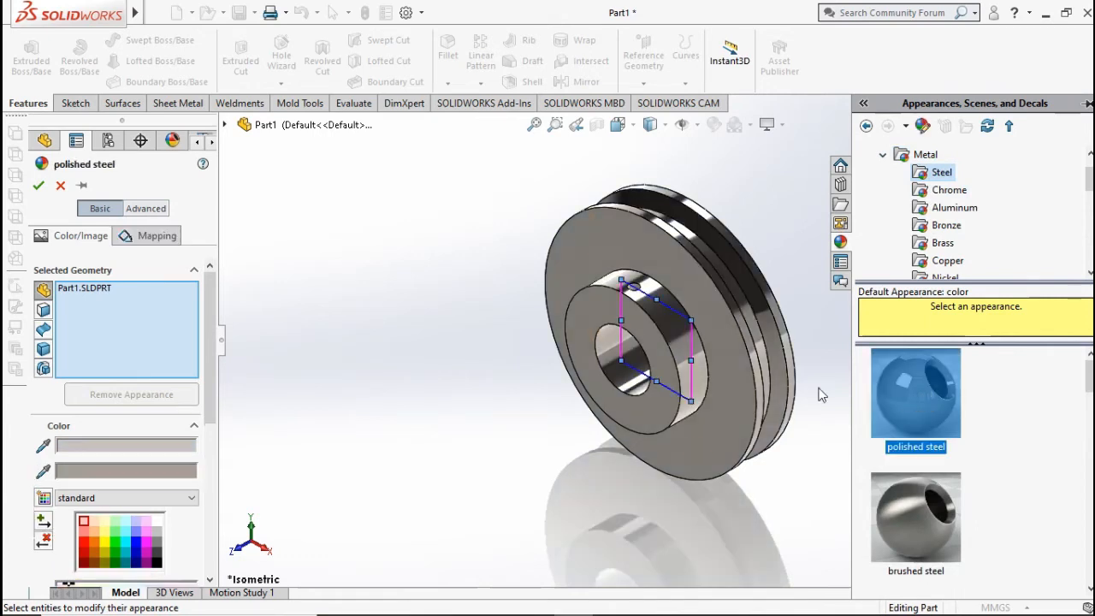
pyautogui.click(40, 186)
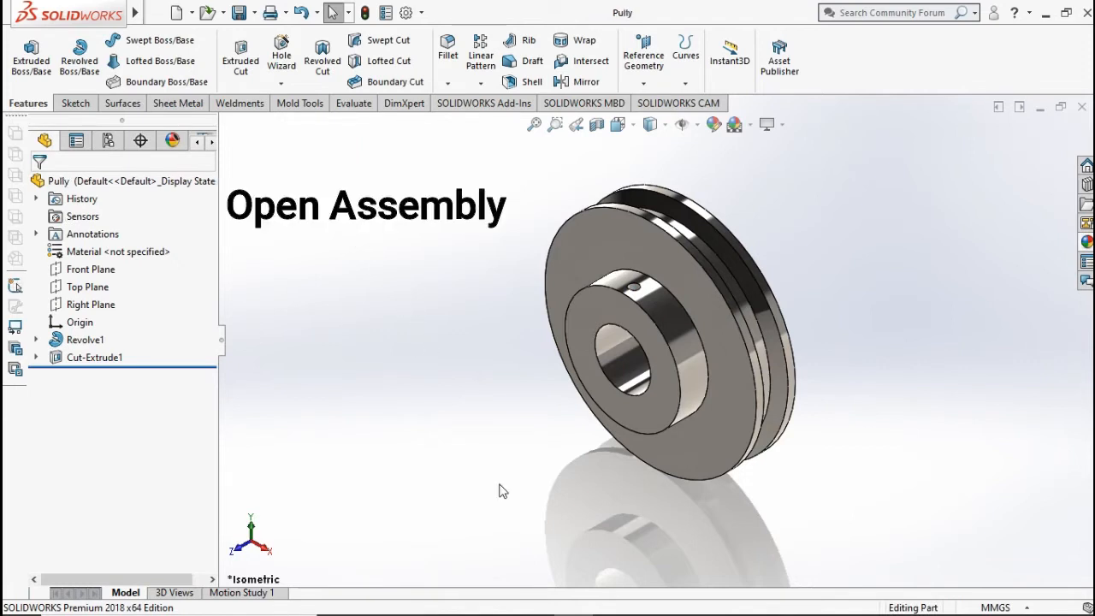
# Create a new assembly and insert a new in-context part with its first sketch on the assembly's Front Plane
pyautogui.hotkey('ctrl', 'n')
pyautogui.doubleClick(591, 328)
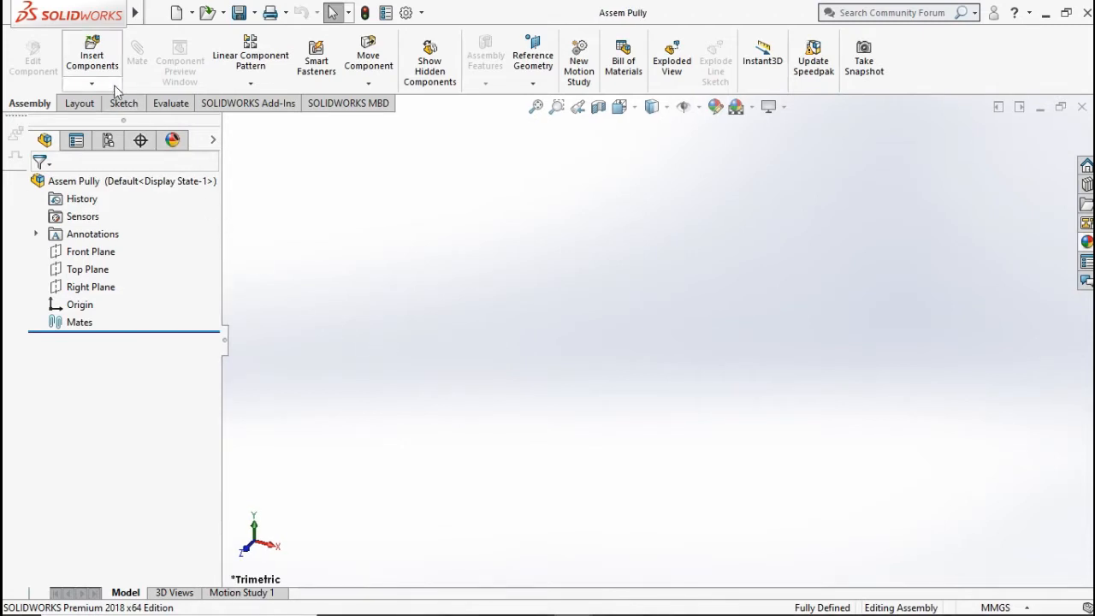
pyautogui.click(94, 84)
pyautogui.click(115, 120)
pyautogui.click(224, 254)
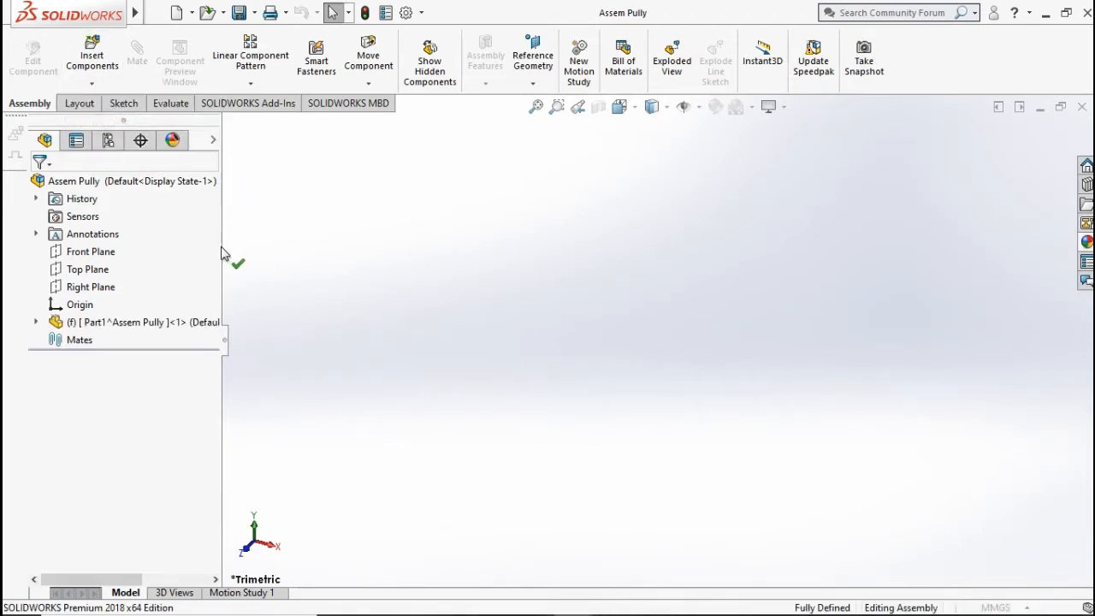
pyautogui.click(90, 255)
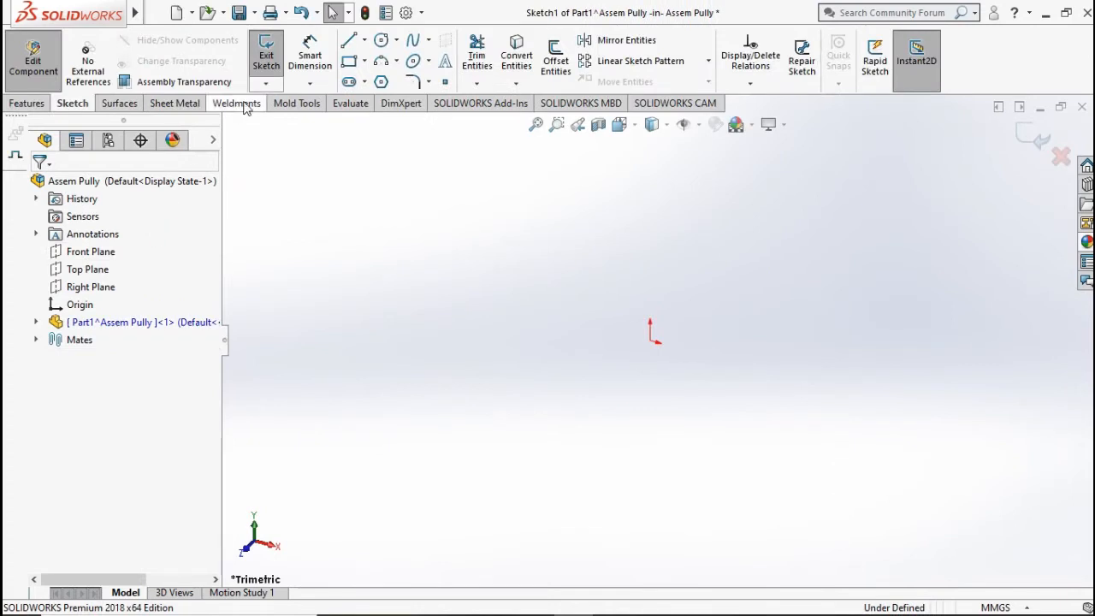
# In the front view, sketch a circle centered about 114 mm to the left of the origin and level with it
pyautogui.click(381, 41)
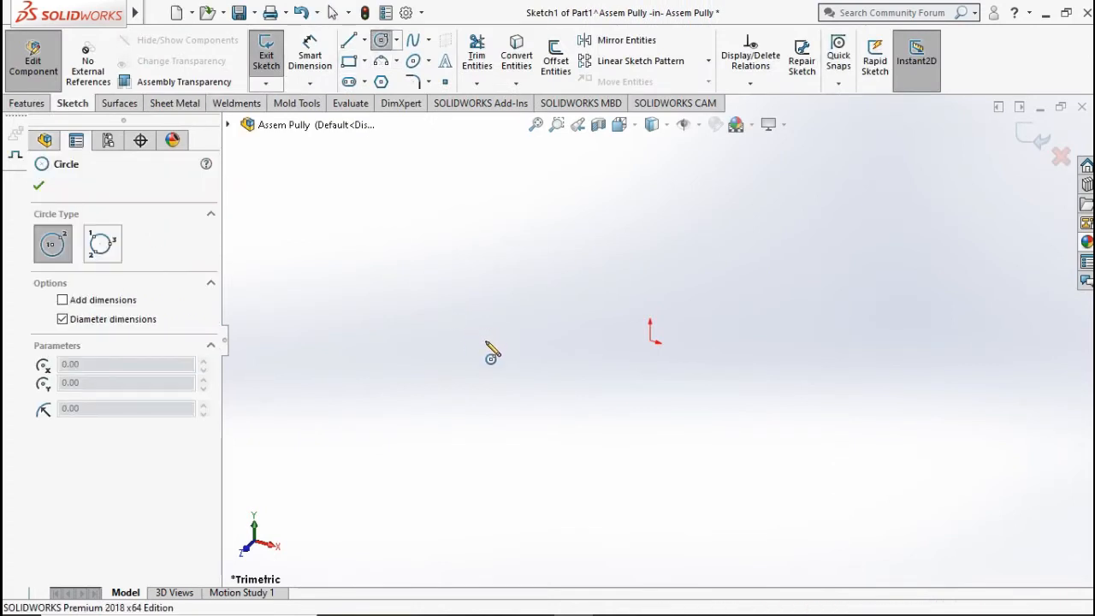
pyautogui.hotkey('ctrl', '8')
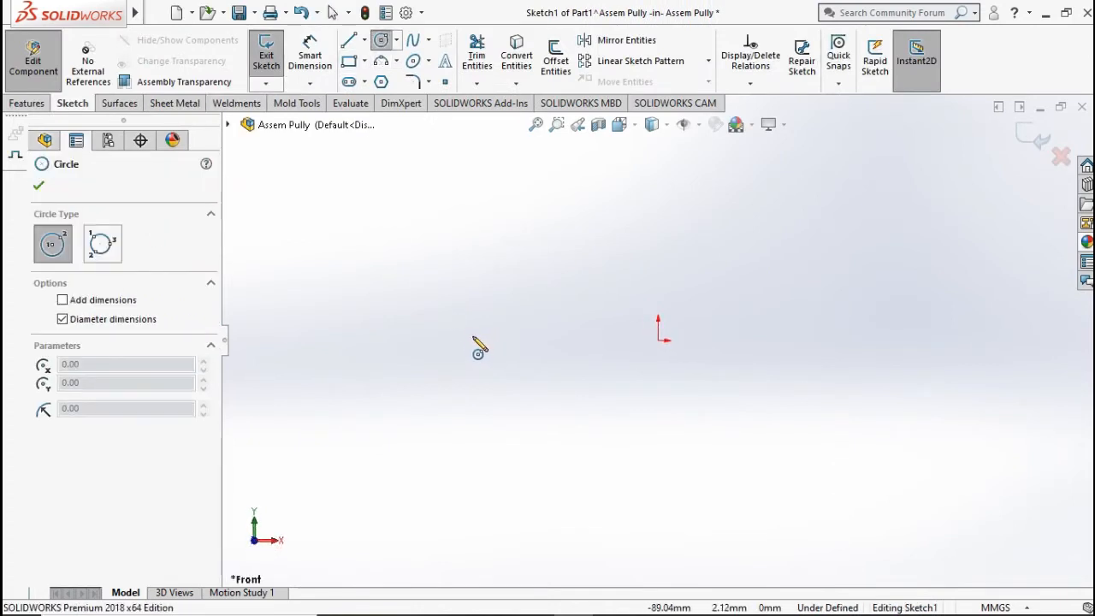
pyautogui.click(420, 340)
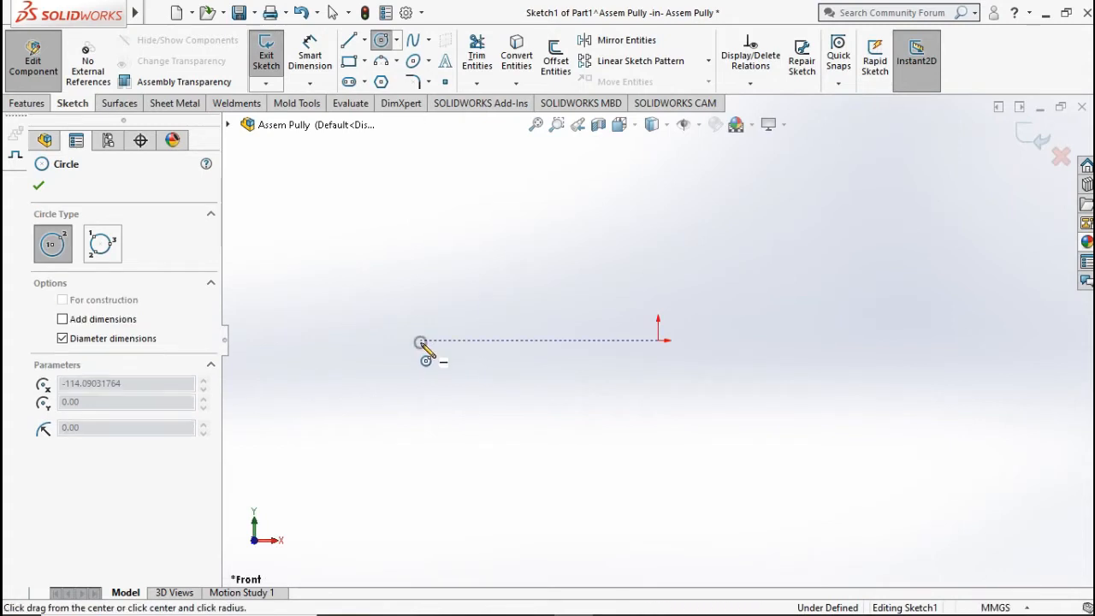
pyautogui.click(465, 288)
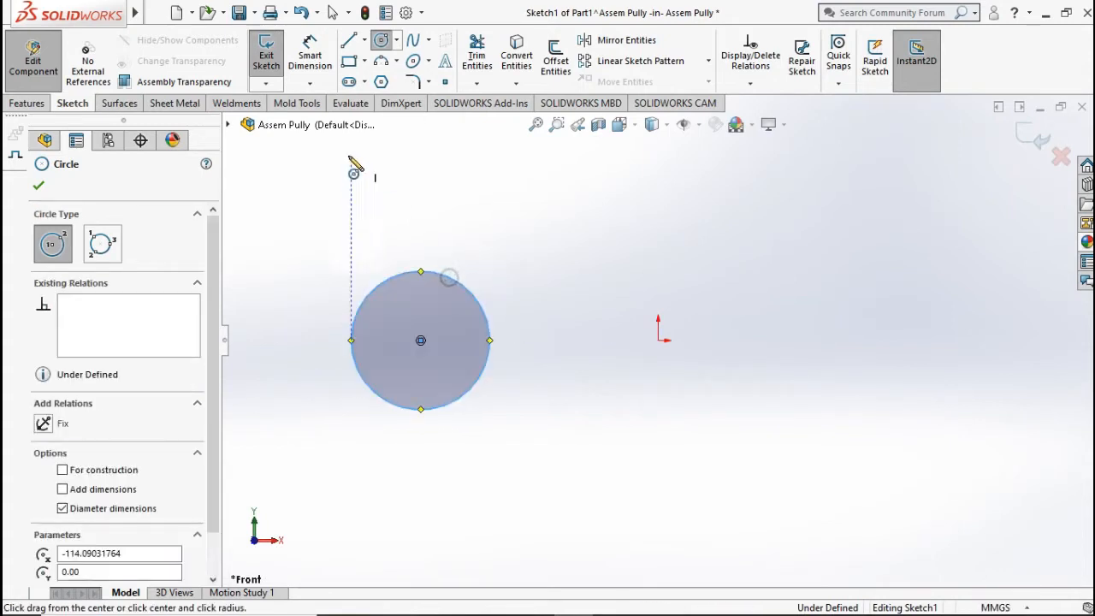
# Dimension the horizontal distance between the circle's center and the origin as 100 mm
pyautogui.click(310, 56)
pyautogui.click(486, 358)
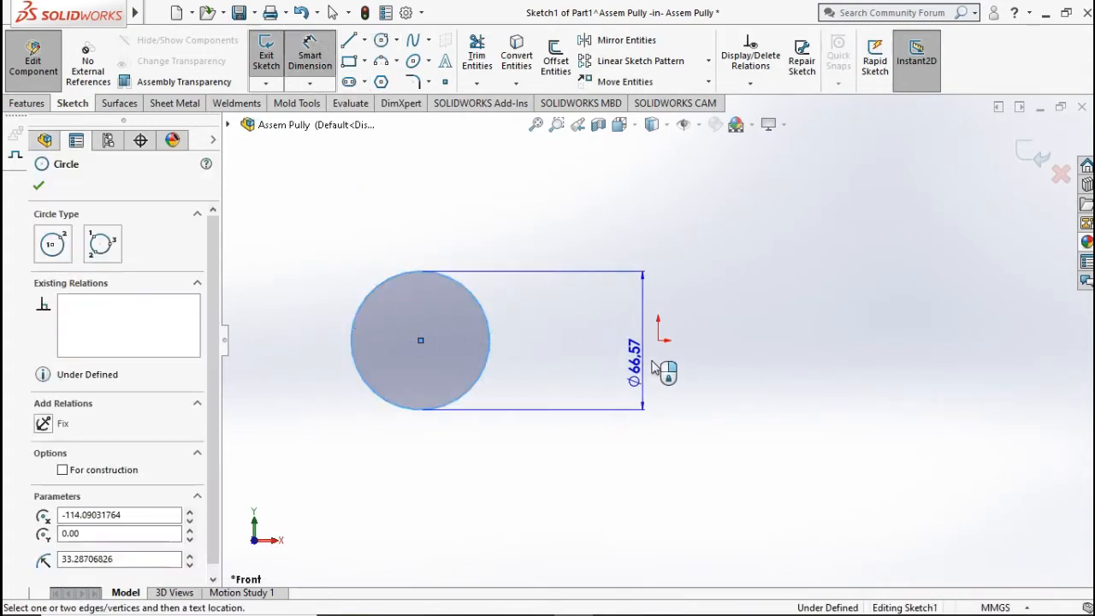
pyautogui.click(657, 339)
pyautogui.click(562, 481)
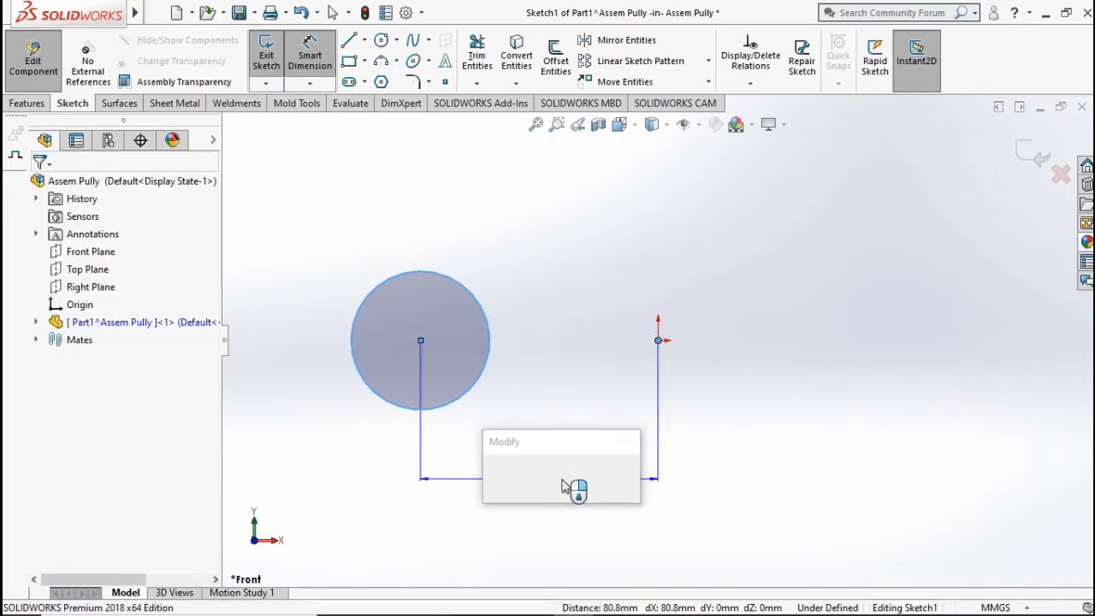
pyautogui.write('1')
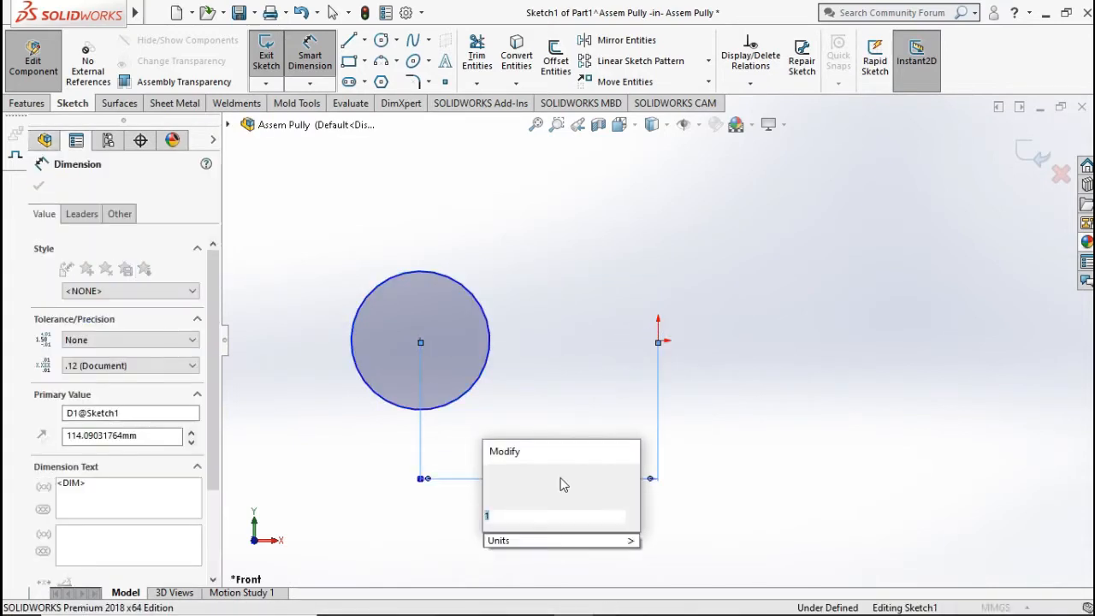
pyautogui.write('00')
pyautogui.press('Return')
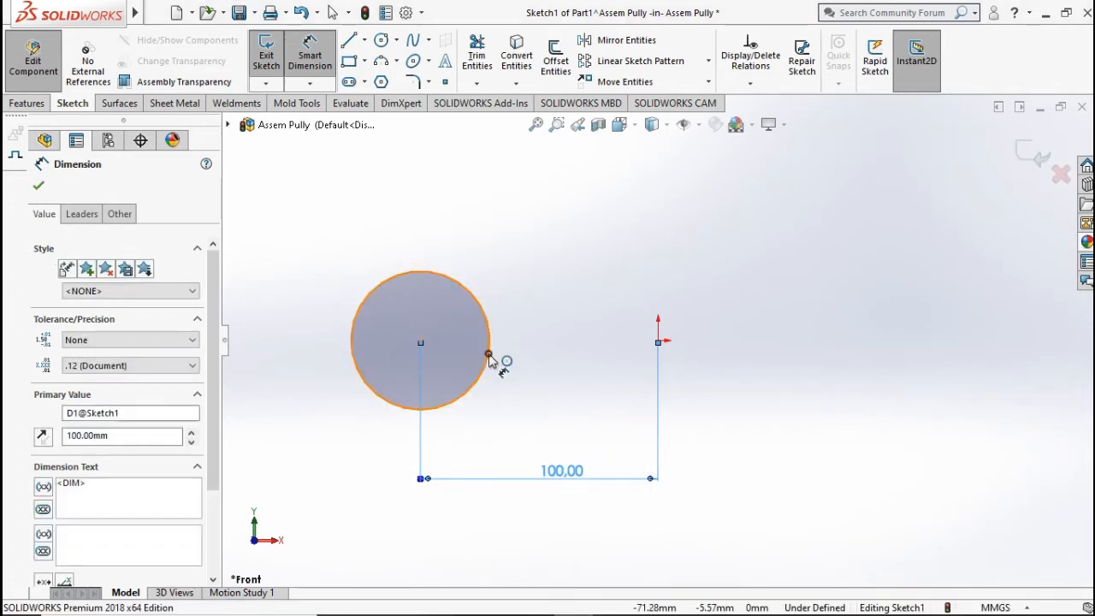
# Dimension the circle's diameter as 4 in
pyautogui.click(325, 324)
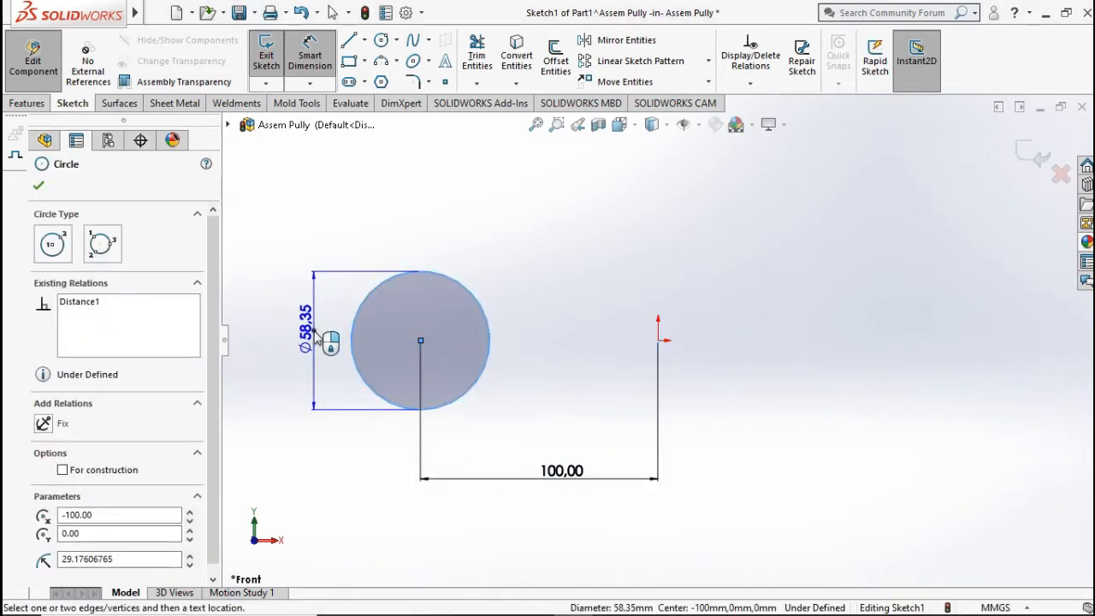
pyautogui.click(323, 353)
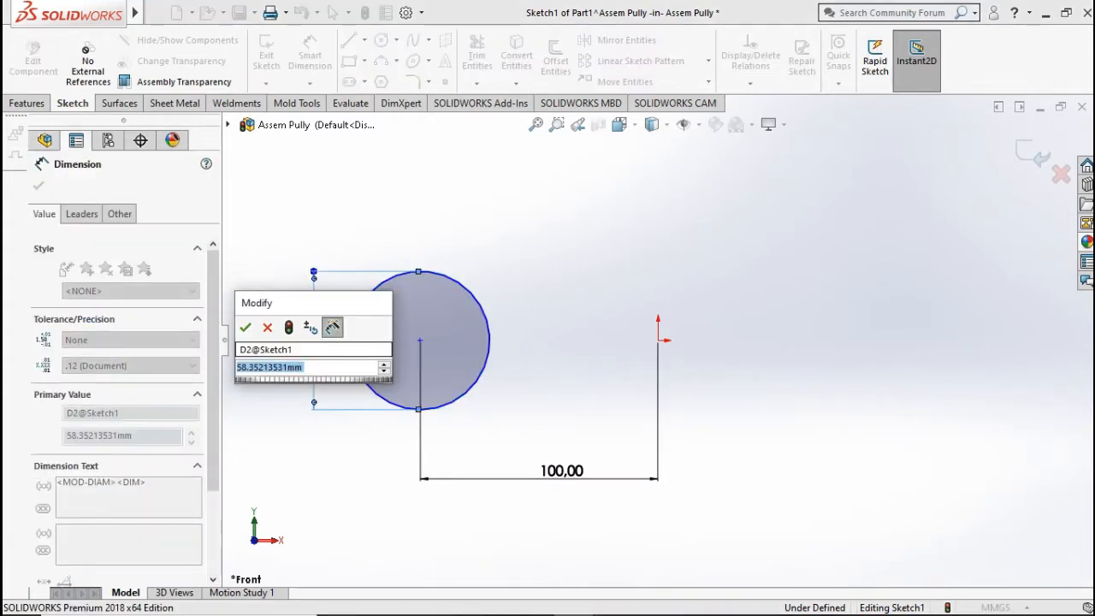
pyautogui.write('4in')
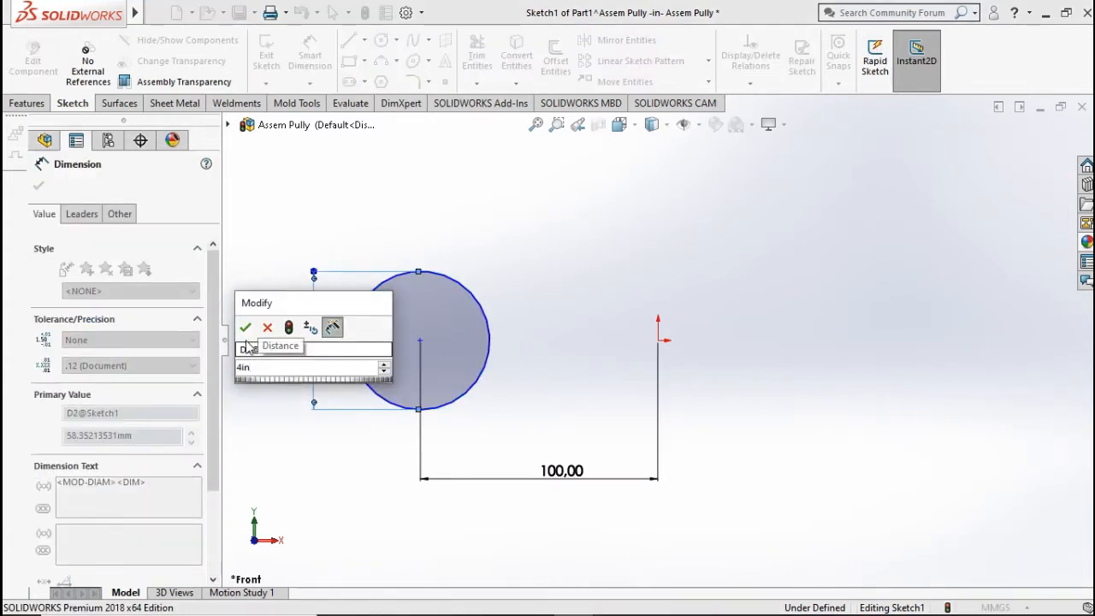
pyautogui.click(245, 328)
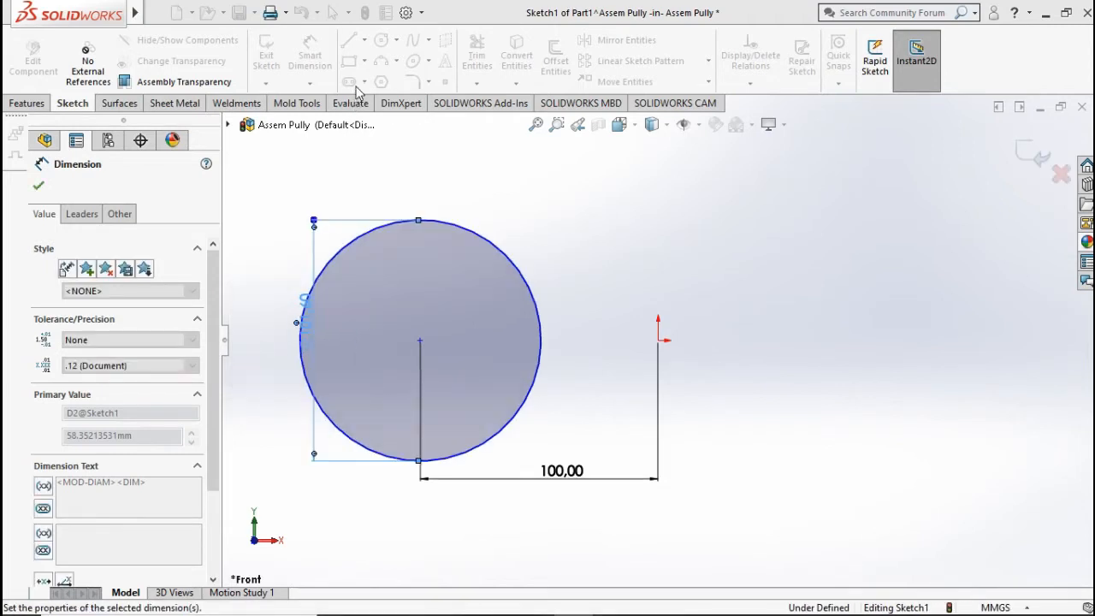
# Sketch a vertical centerline about 67 mm long, running upward from the origin
pyautogui.click(363, 40)
pyautogui.click(377, 78)
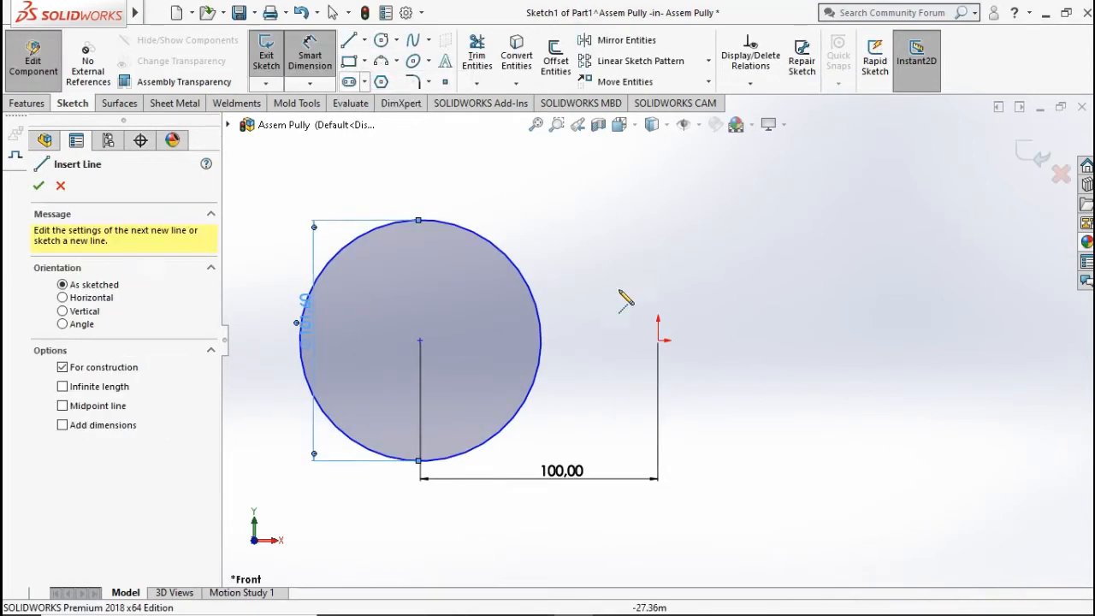
pyautogui.click(657, 339)
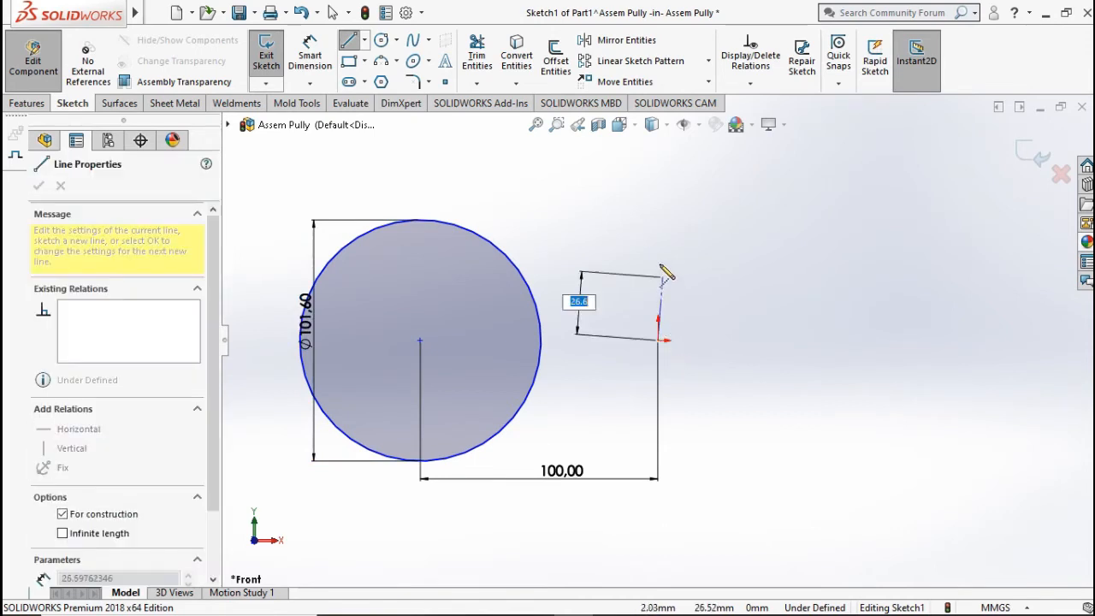
pyautogui.click(658, 182)
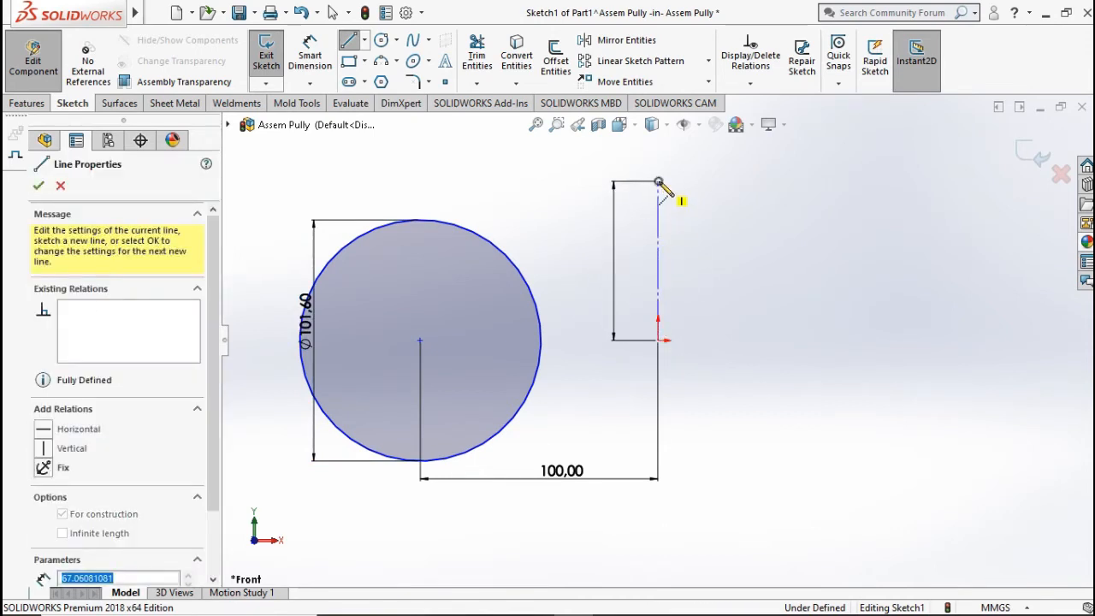
pyautogui.doubleClick(657, 183)
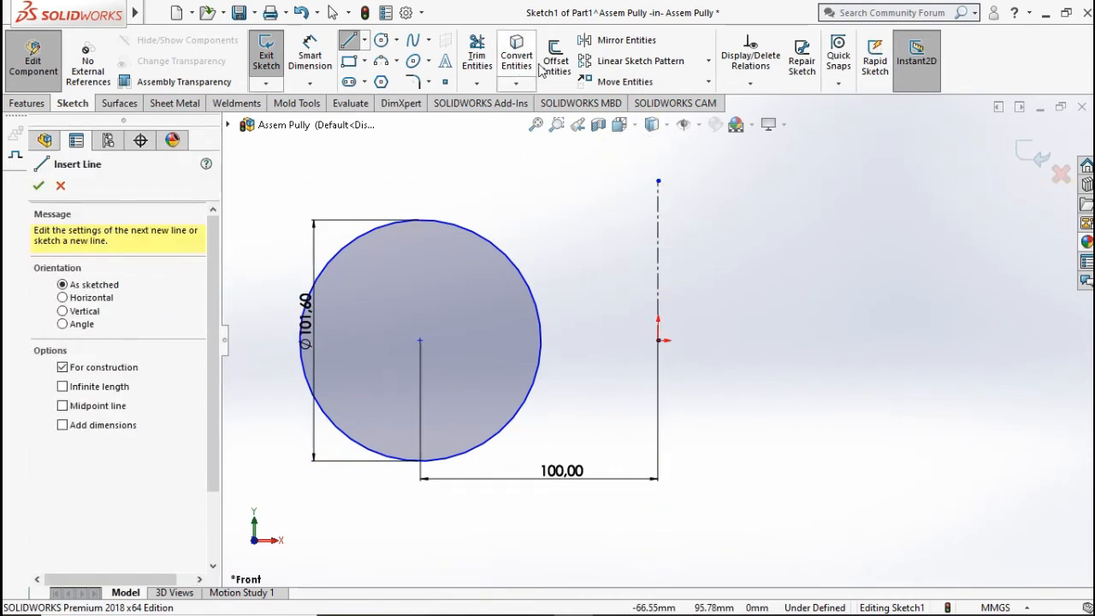
# Mirror the circle about the vertical centerline, keeping the original, and leave the in-context part to return to the assembly in isometric view
pyautogui.click(623, 40)
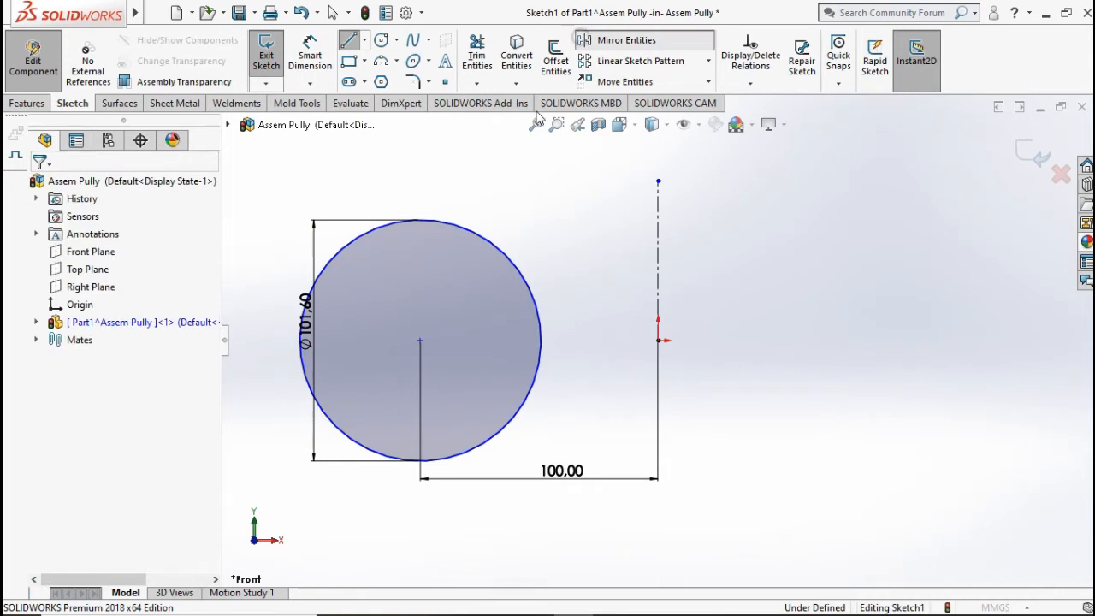
pyautogui.click(499, 252)
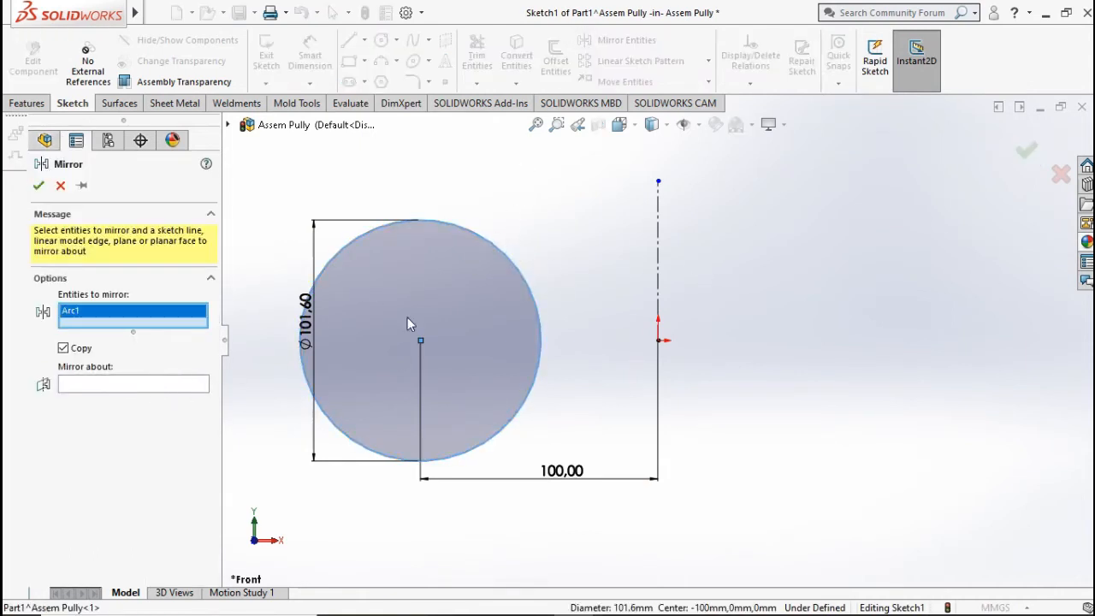
pyautogui.click(150, 385)
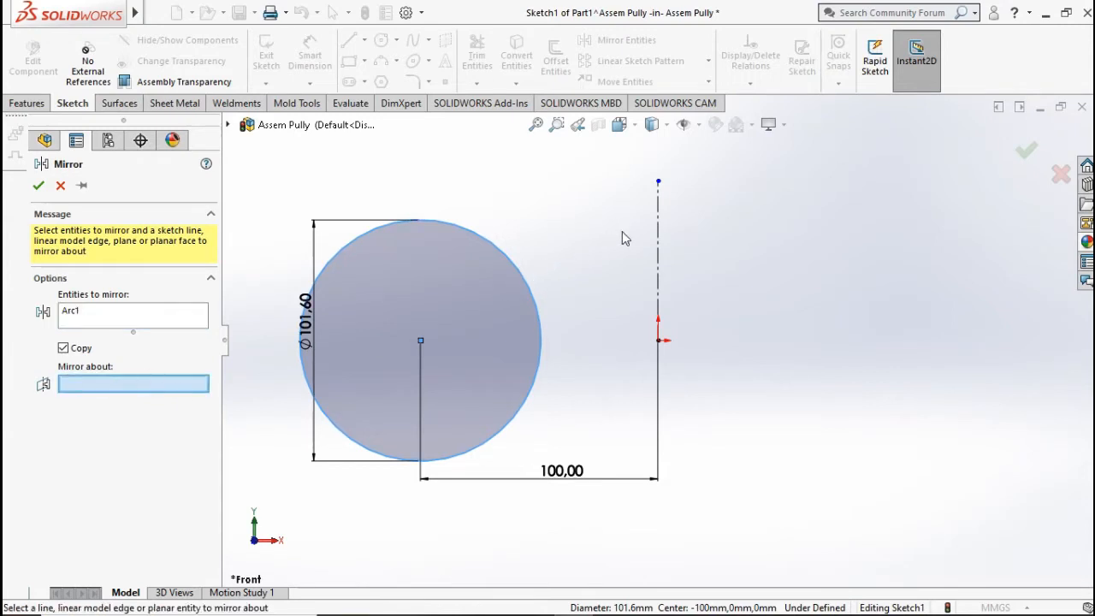
pyautogui.click(658, 221)
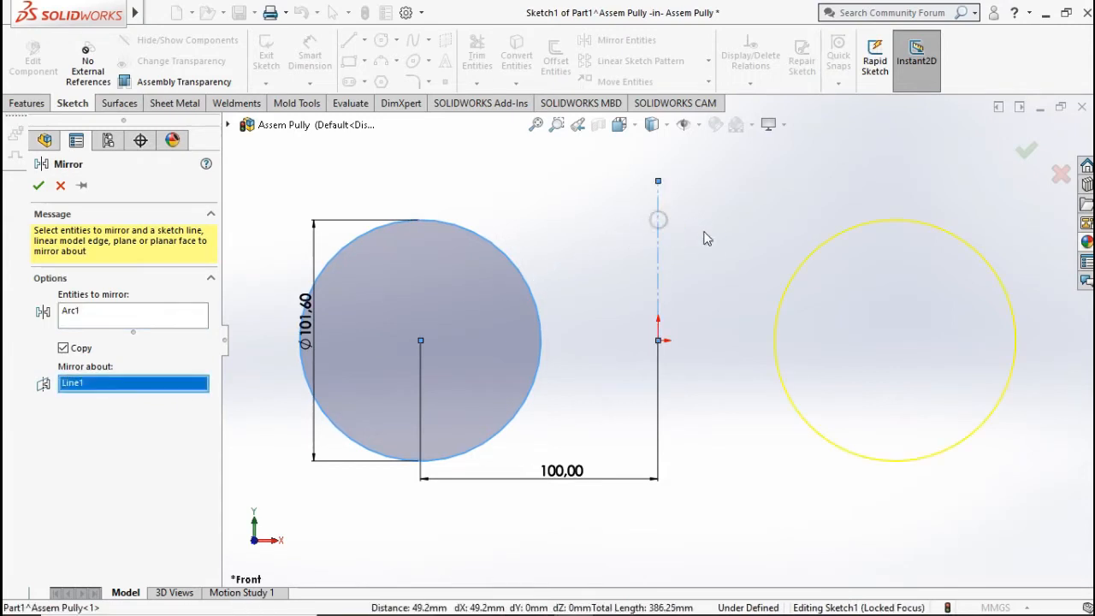
pyautogui.click(1026, 151)
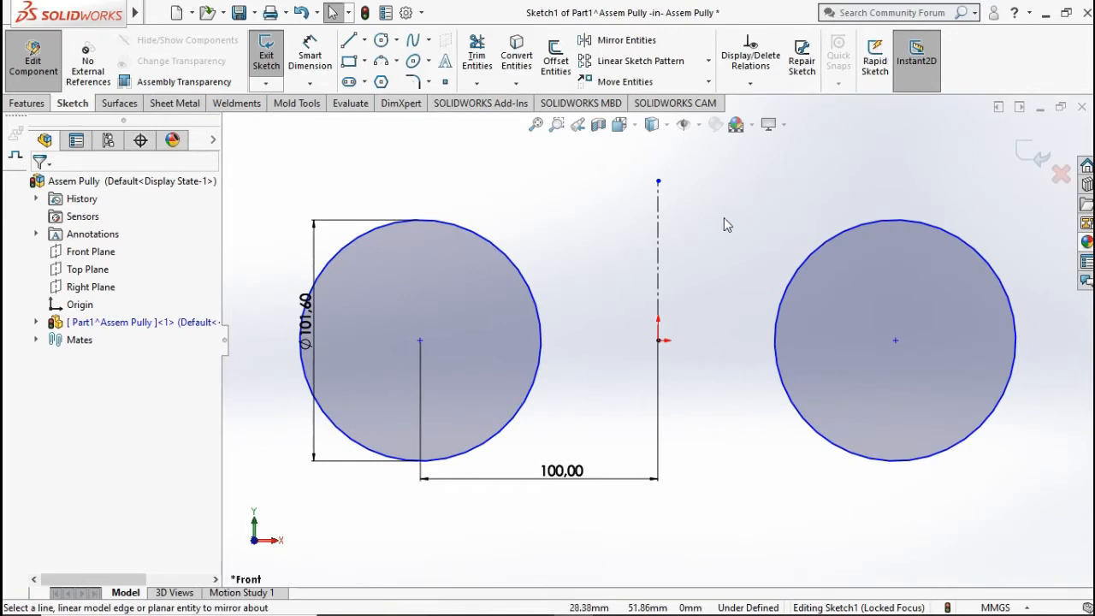
pyautogui.hotkey('ctrl', '7')
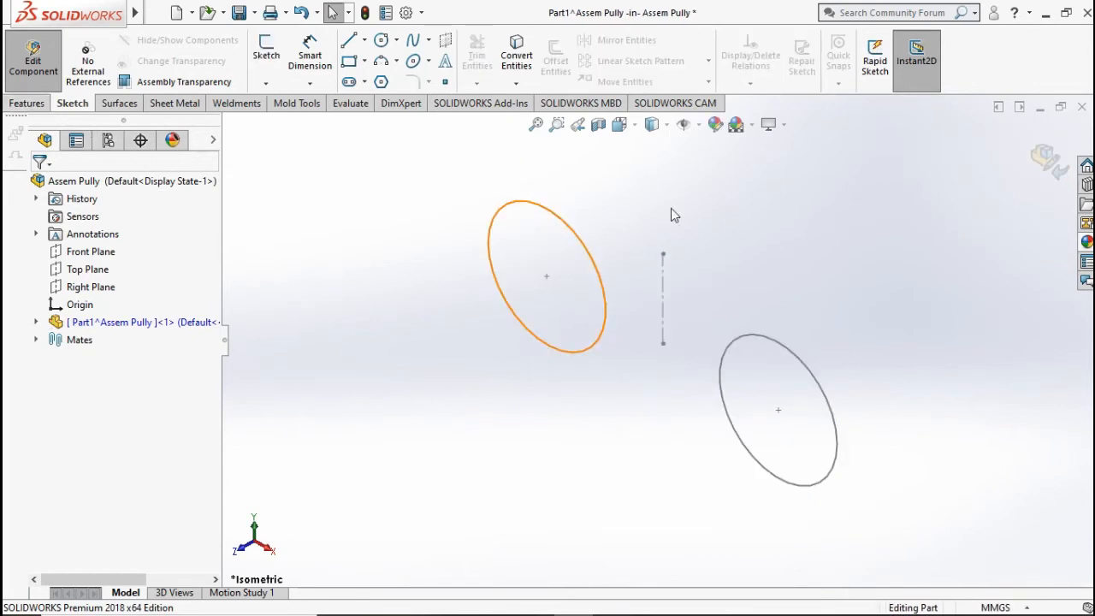
pyautogui.click(1036, 151)
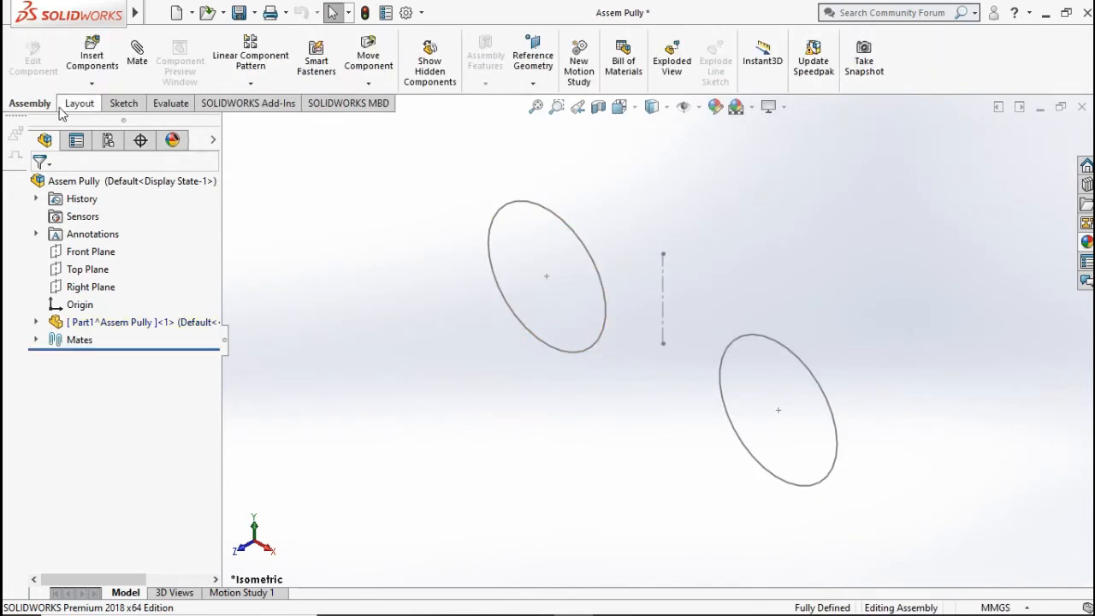
# Insert the Pully part beside the left sketch circle and place a second copy of it beyond the right circle
pyautogui.click(105, 73)
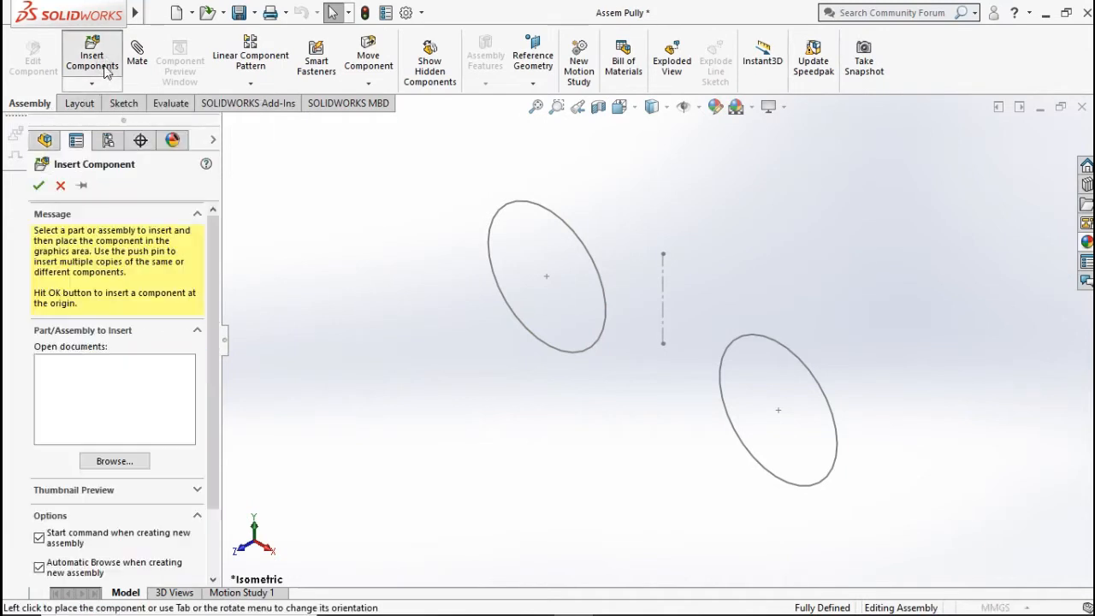
pyautogui.click(110, 465)
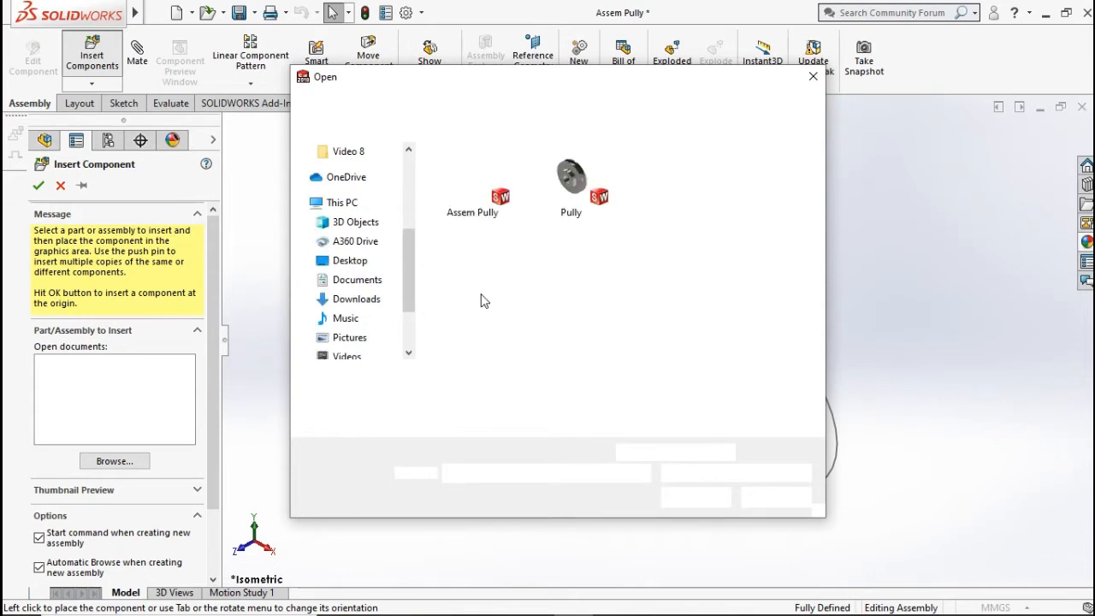
pyautogui.doubleClick(577, 201)
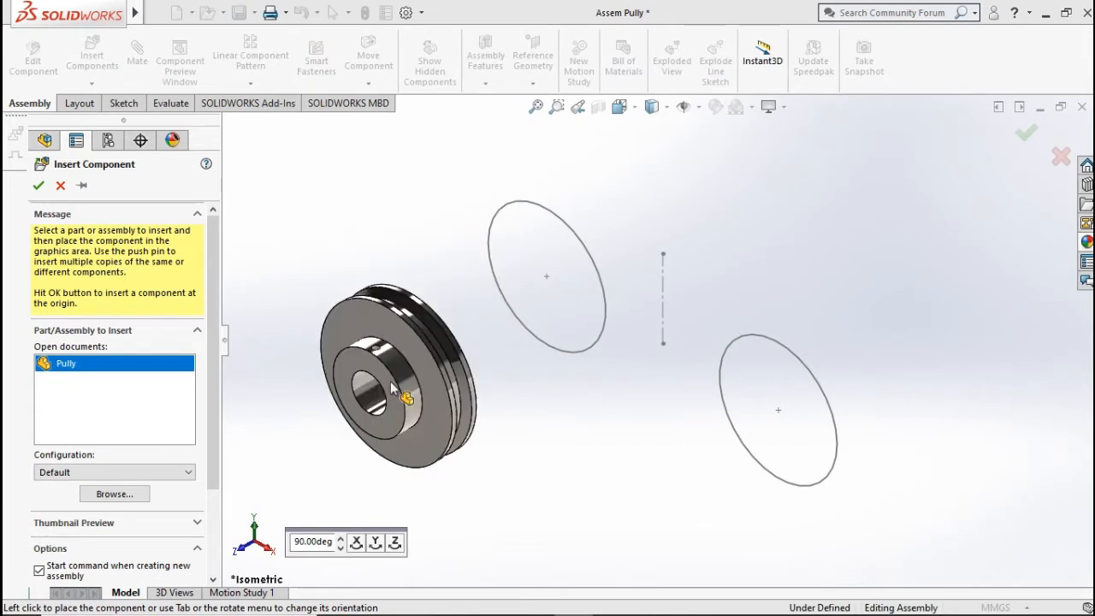
pyautogui.click(398, 374)
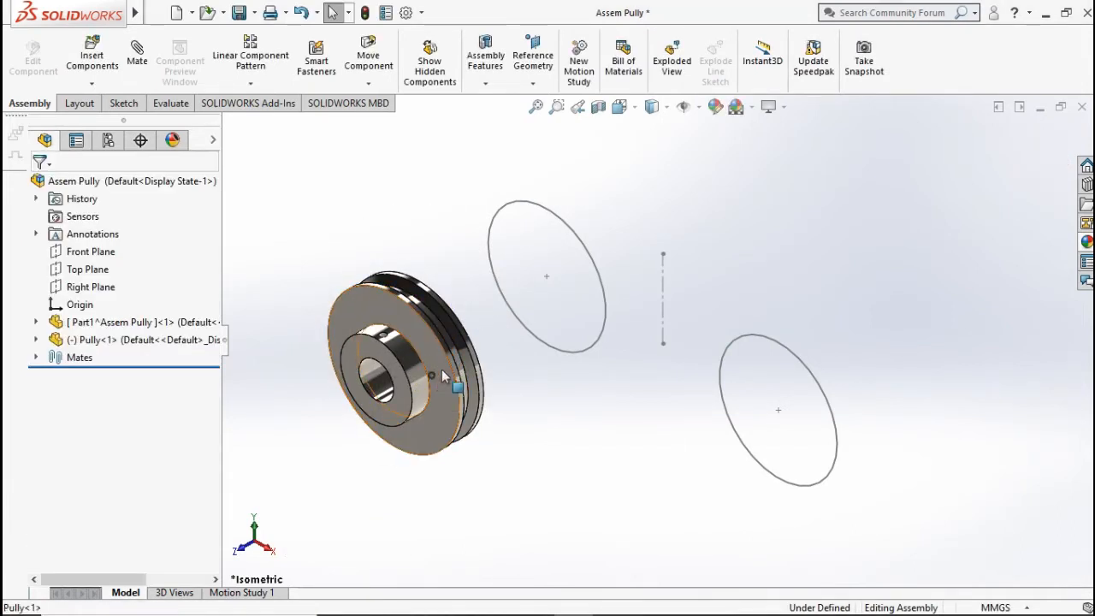
pyautogui.moveTo(441, 369); pyautogui.dragTo(918, 307)
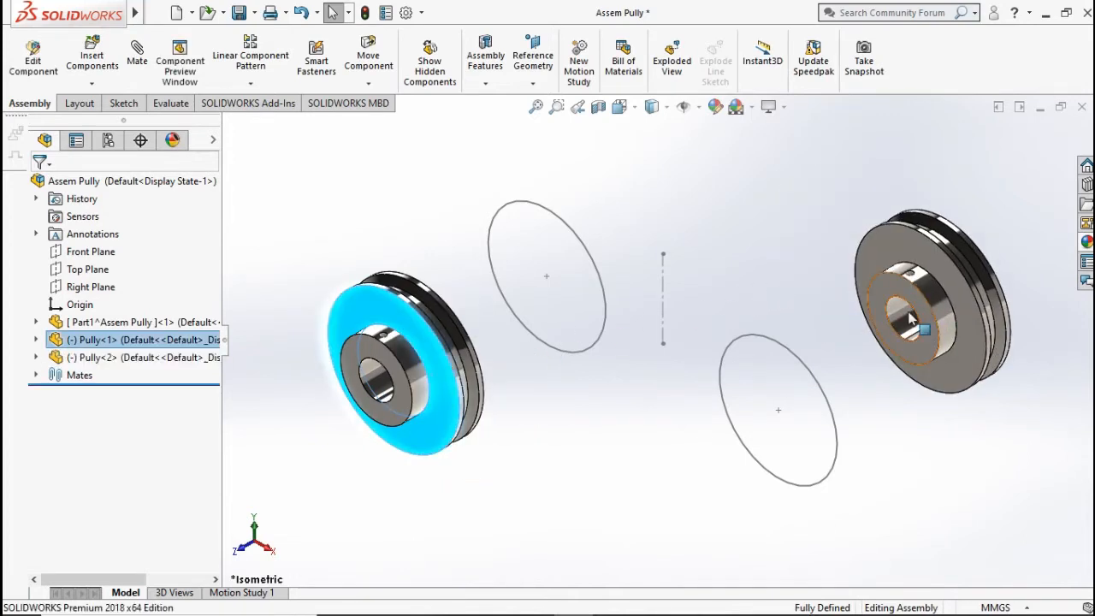
pyautogui.click(441, 278)
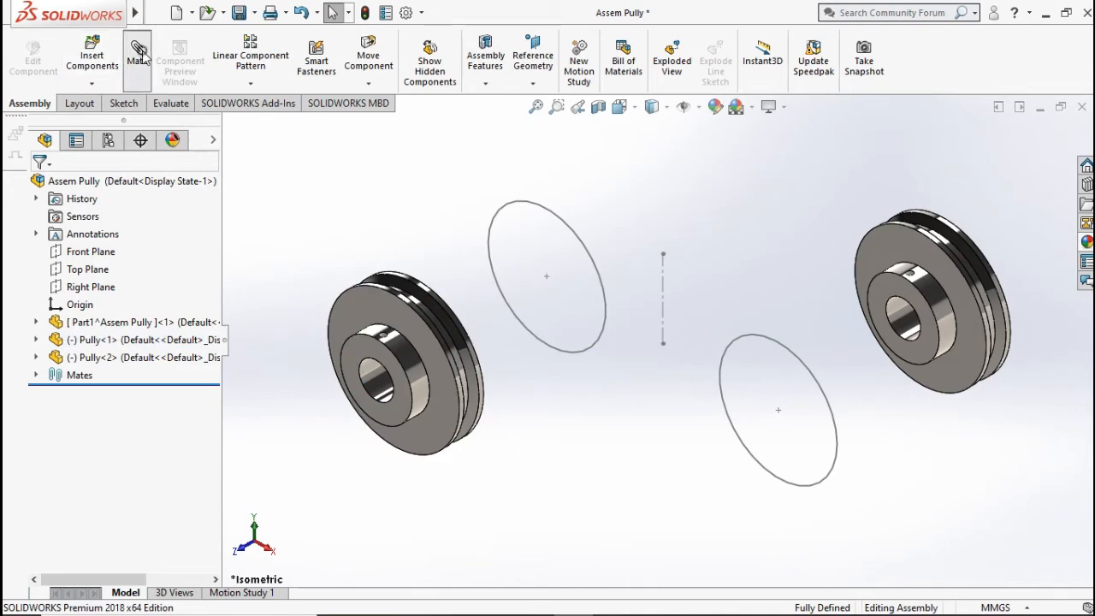
# Add a coincident mate between the first pulley's groove face and the left sketch circle
pyautogui.scroll(-6, 454, 325)
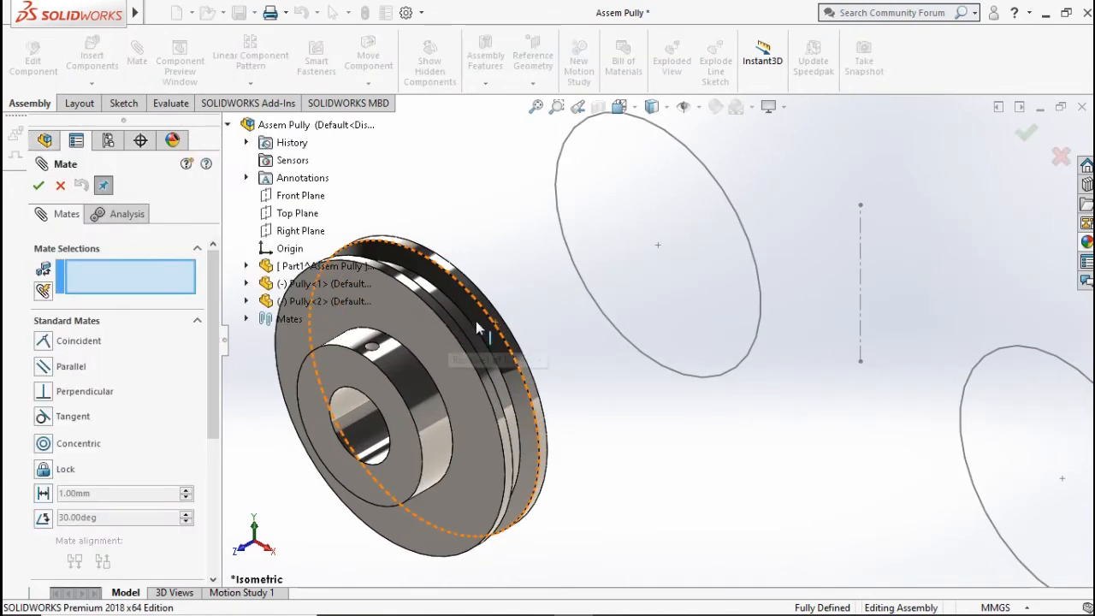
pyautogui.scroll(-3, 485, 325)
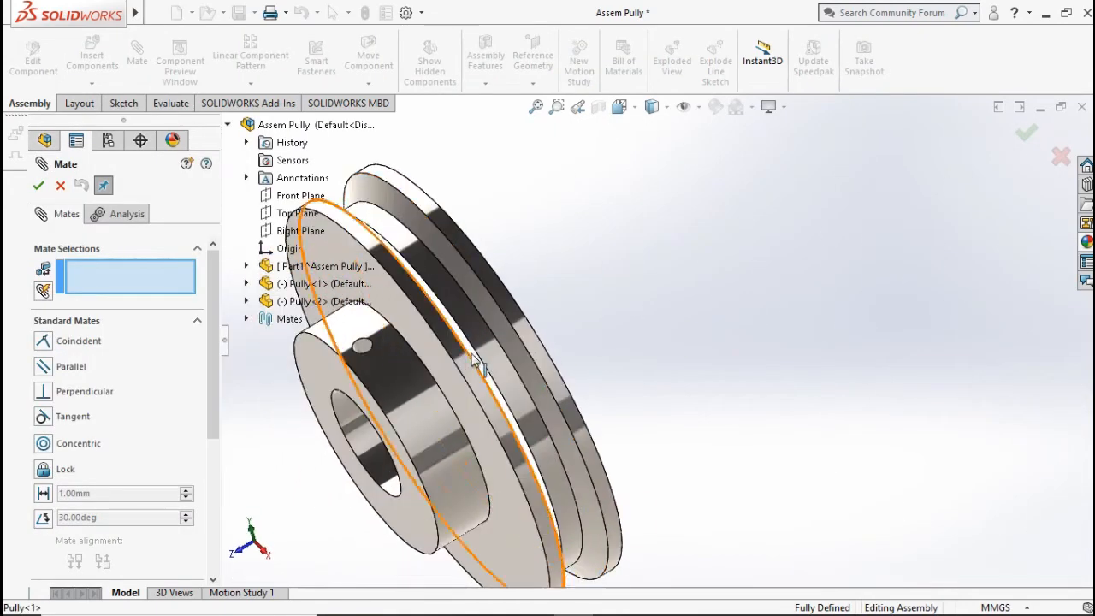
pyautogui.click(481, 341)
pyautogui.scroll(8, 481, 341)
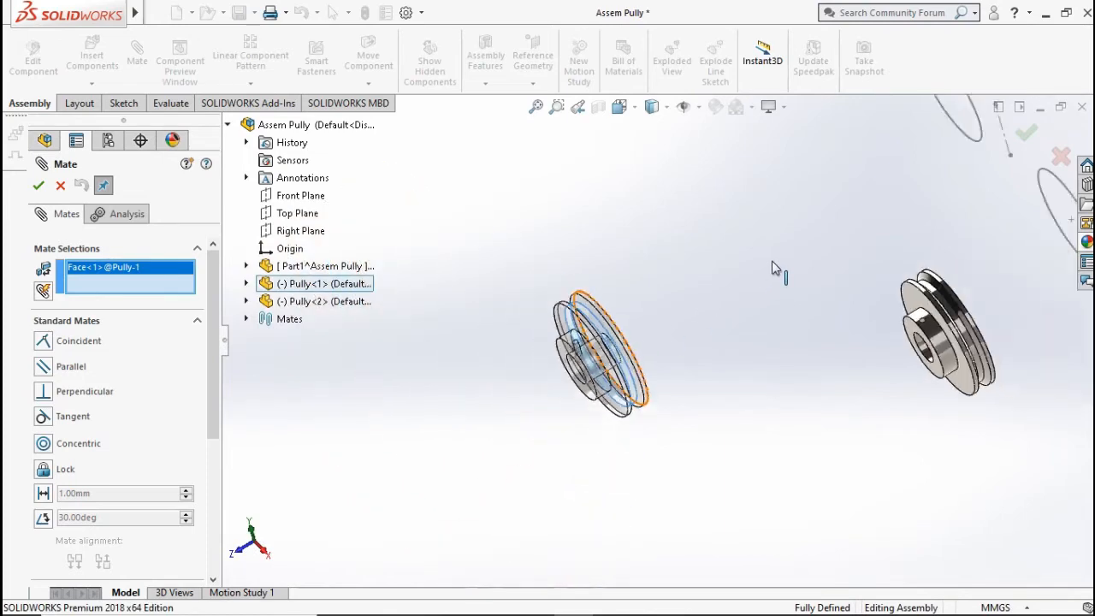
pyautogui.scroll(-5, 772, 264)
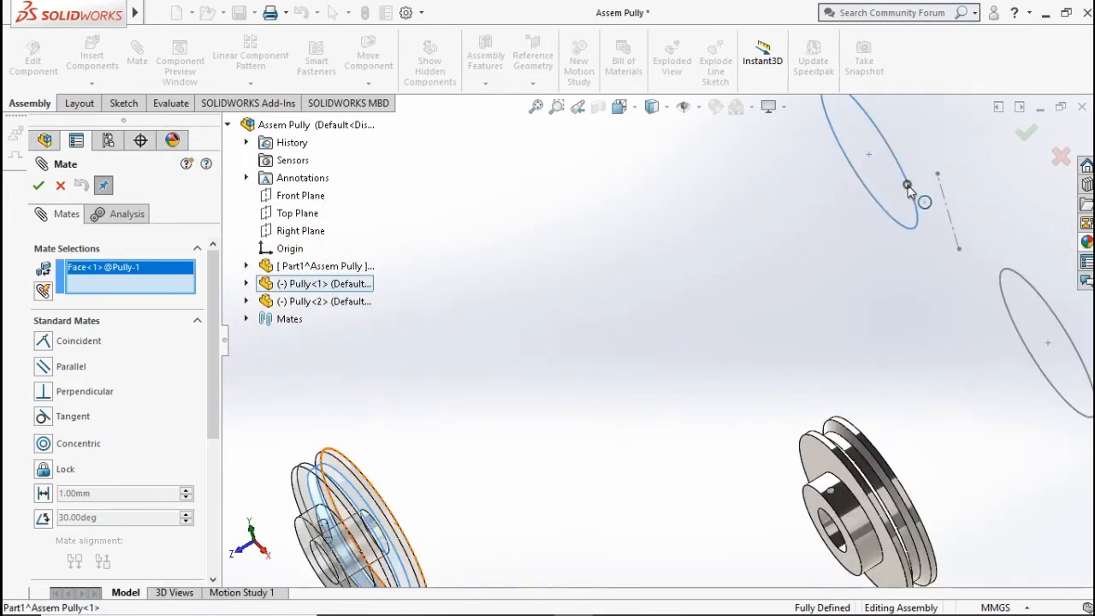
pyautogui.click(912, 190)
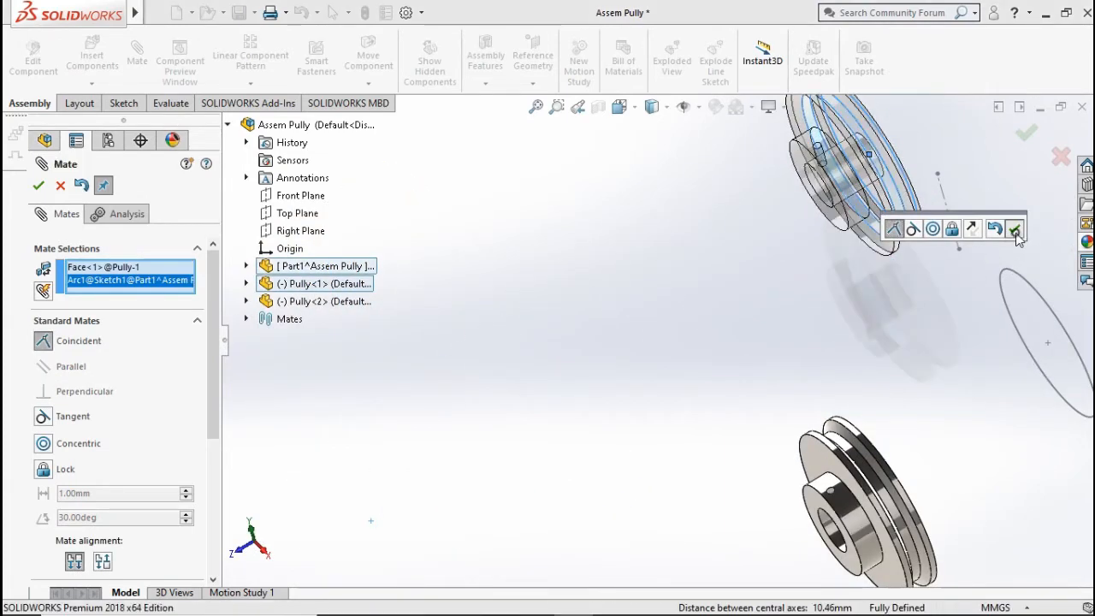
pyautogui.click(1013, 229)
# Add a coincident mate between the second pulley's groove face and the right sketch circle, and return to the isometric view
pyautogui.scroll(-2, 885, 482)
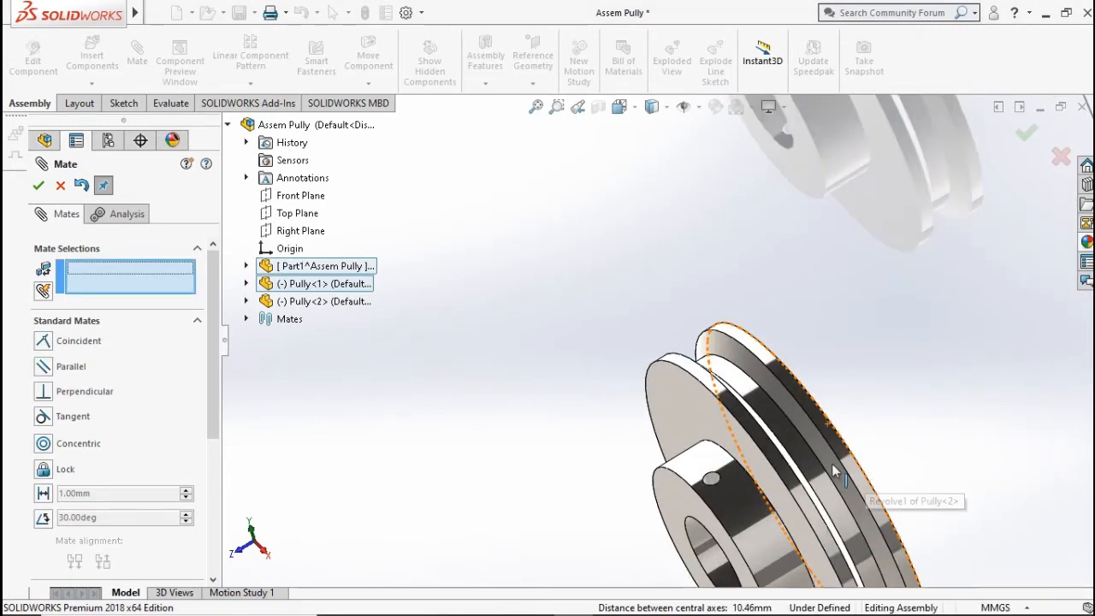
pyautogui.click(808, 463)
pyautogui.scroll(3, 834, 385)
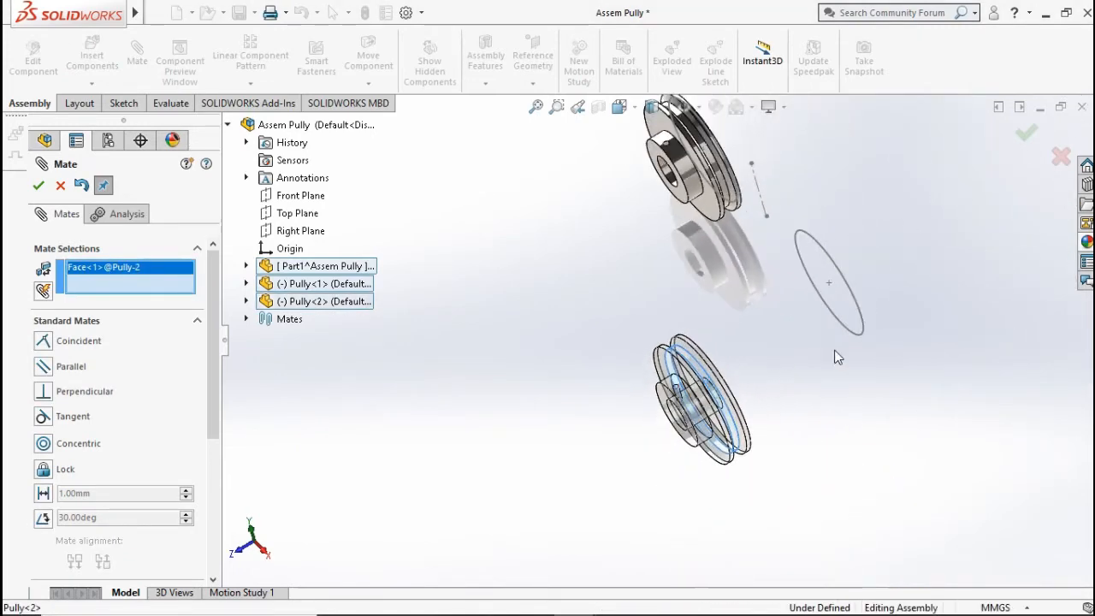
pyautogui.click(835, 265)
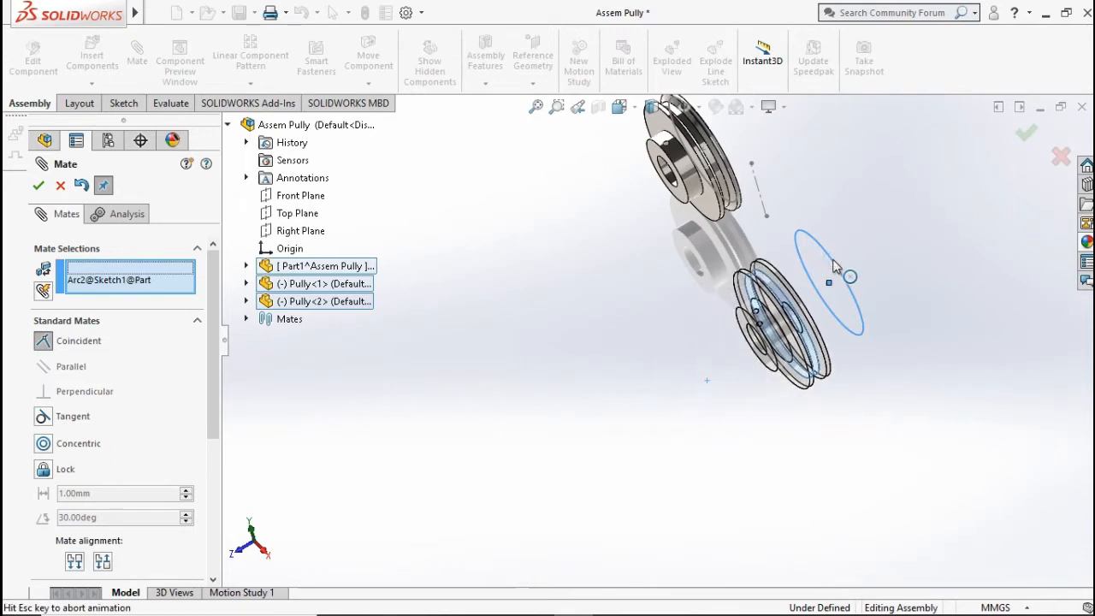
pyautogui.click(975, 239)
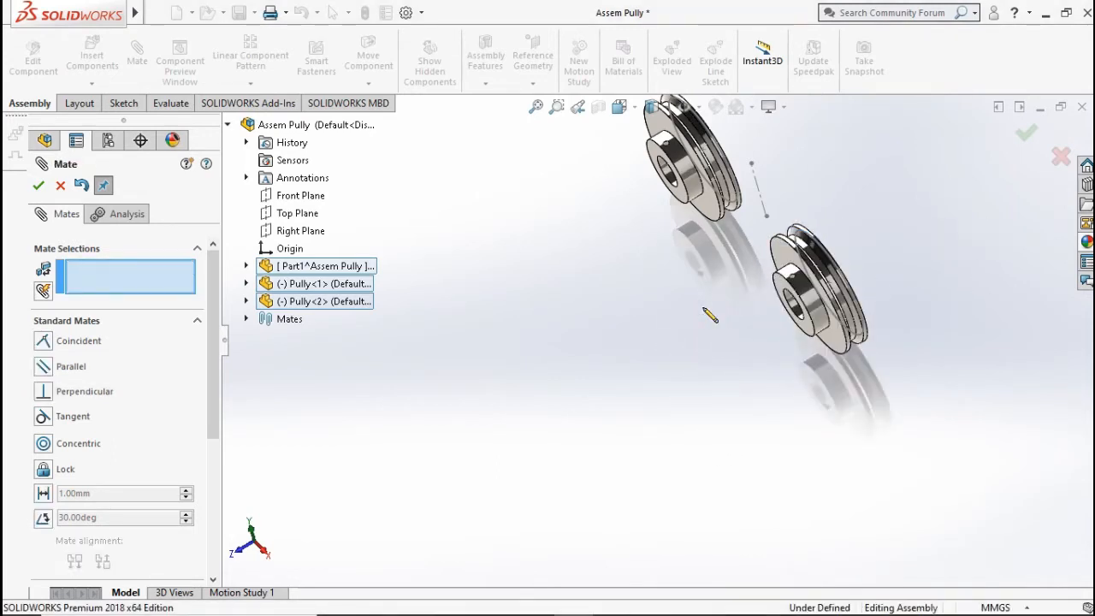
pyautogui.hotkey('ctrl', '7')
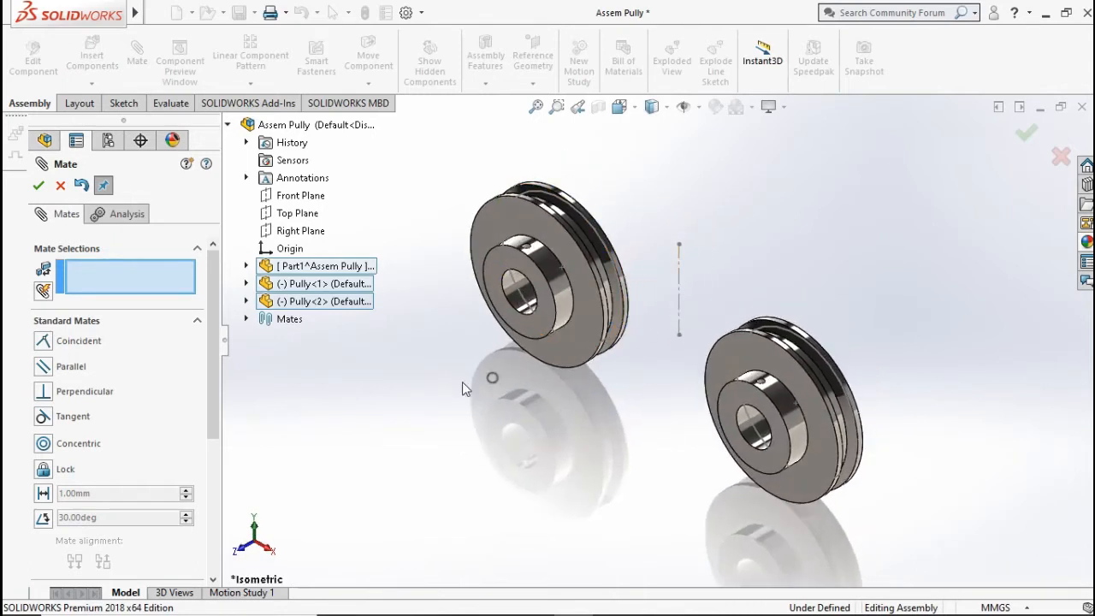
# Move the first pulley along its axis away from the left sketch circle
pyautogui.click(596, 336)
pyautogui.moveTo(521, 317)
pyautogui.mouseDown()
pyautogui.moveTo(475, 272)
pyautogui.moveTo(509, 208)
pyautogui.moveTo(471, 227)
pyautogui.mouseUp()
pyautogui.press('Escape')
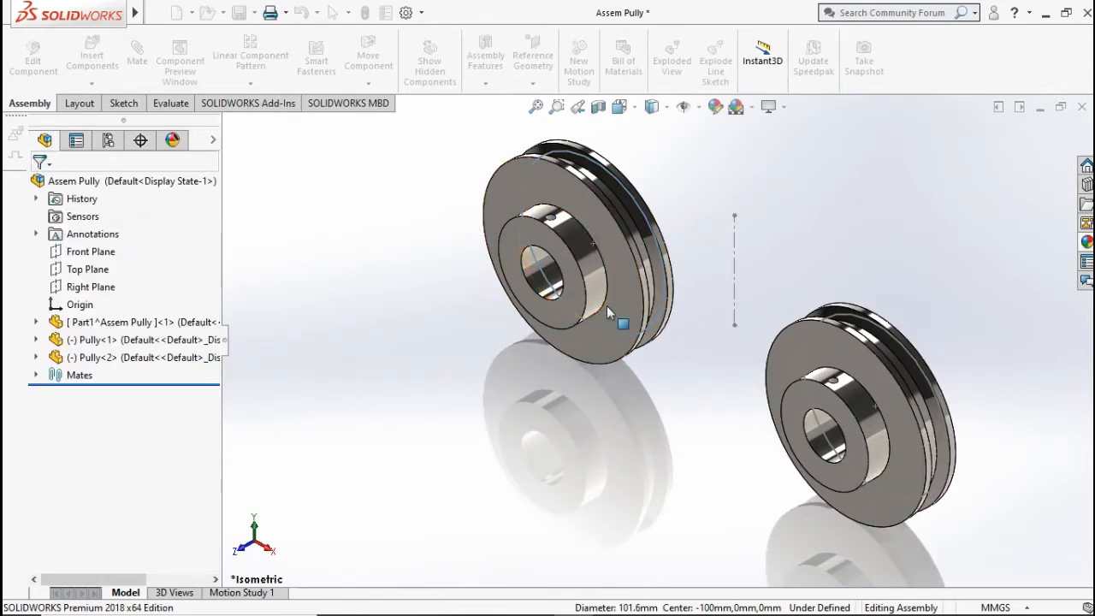
pyautogui.moveTo(588, 340); pyautogui.dragTo(399, 350)
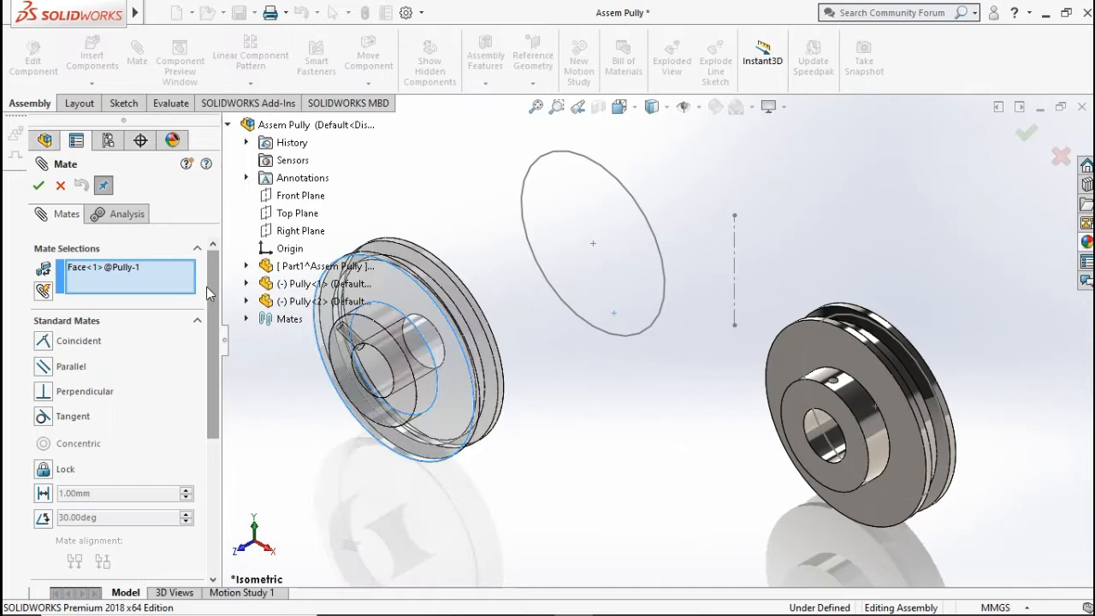
# Add a coincident mate between the first pulley's Front Plane and the Front Plane of the in-context layout part
pyautogui.rightClick(143, 264)
pyautogui.click(158, 297)
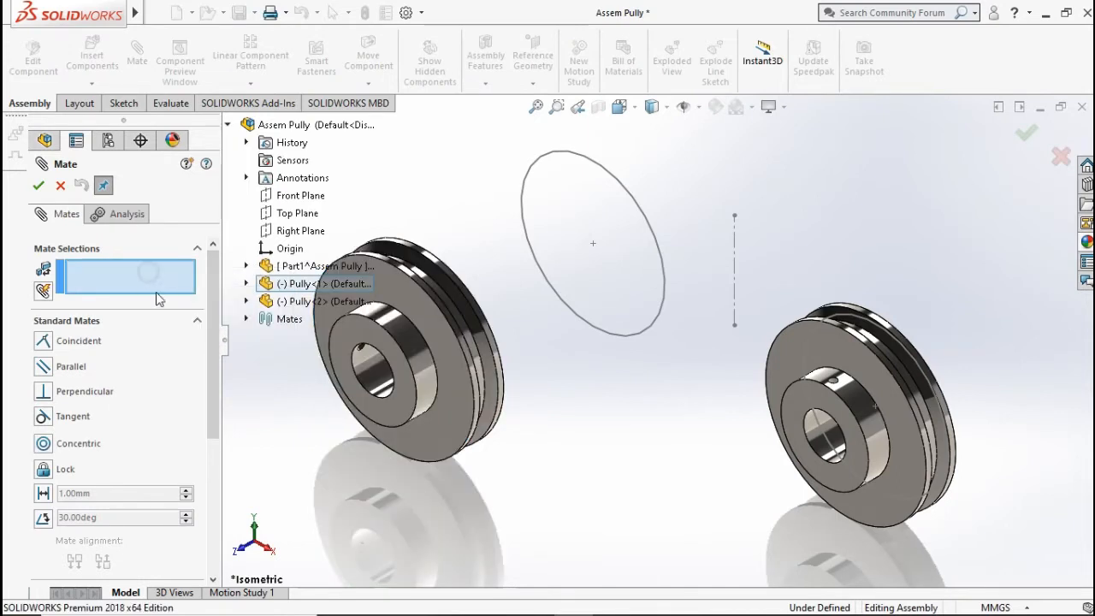
pyautogui.click(247, 283)
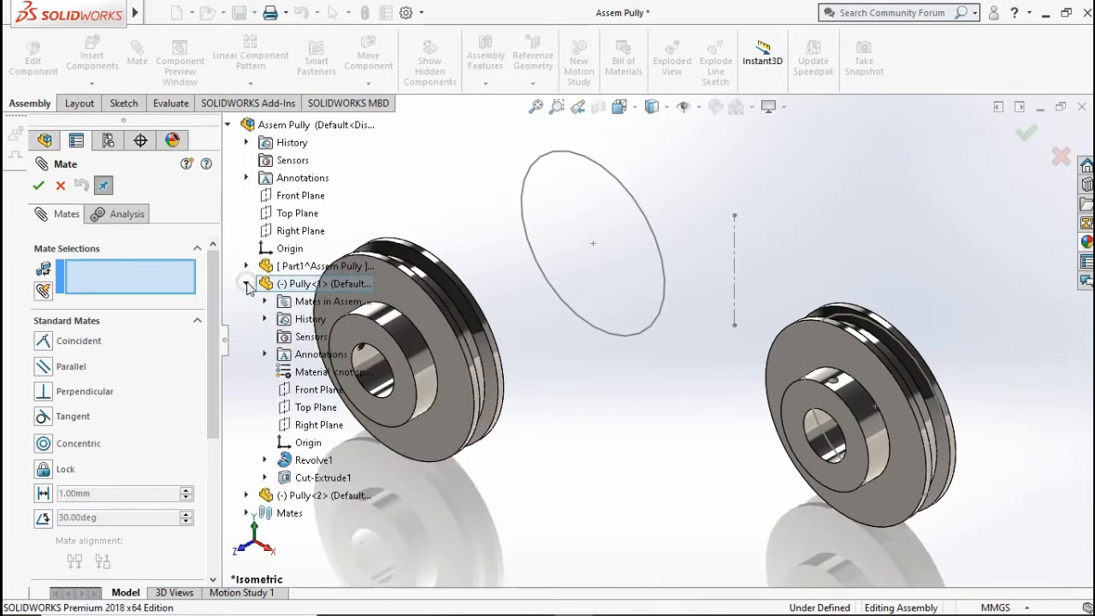
pyautogui.click(295, 395)
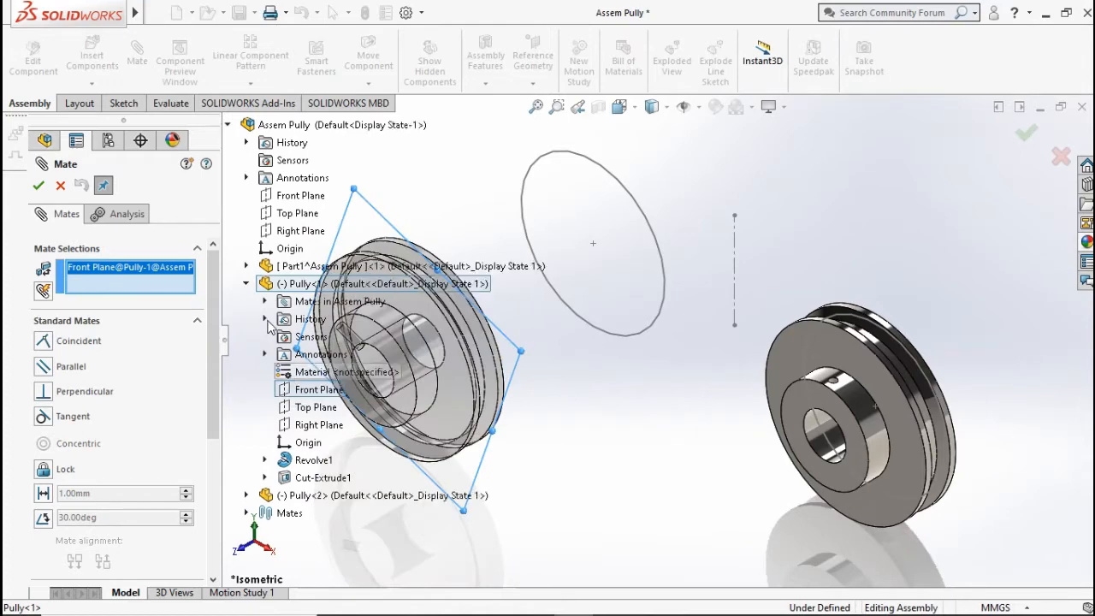
pyautogui.click(249, 266)
pyautogui.click(313, 373)
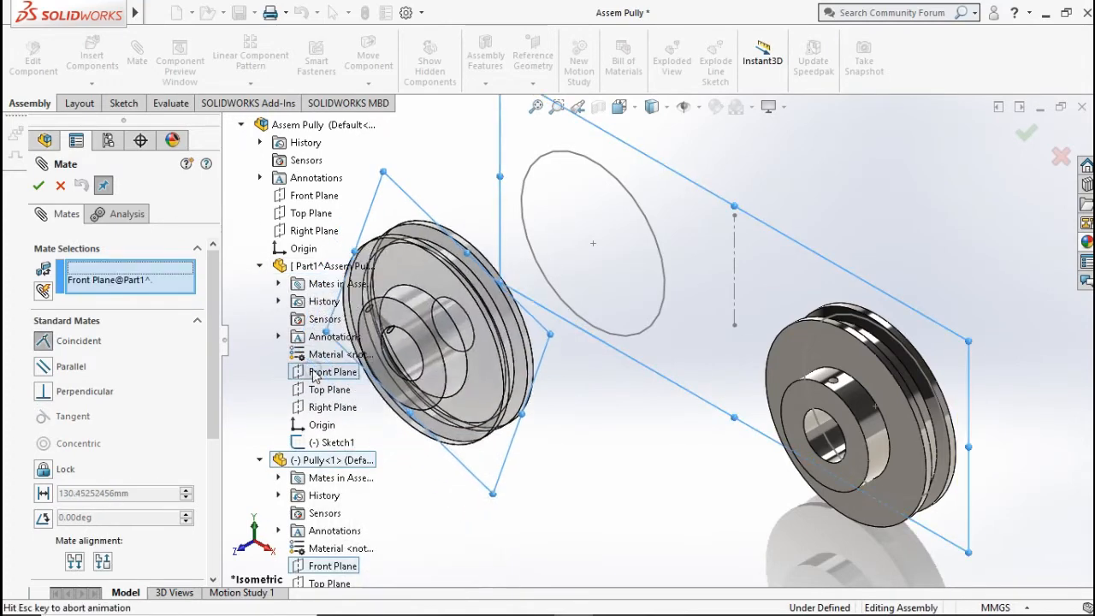
pyautogui.click(300, 399)
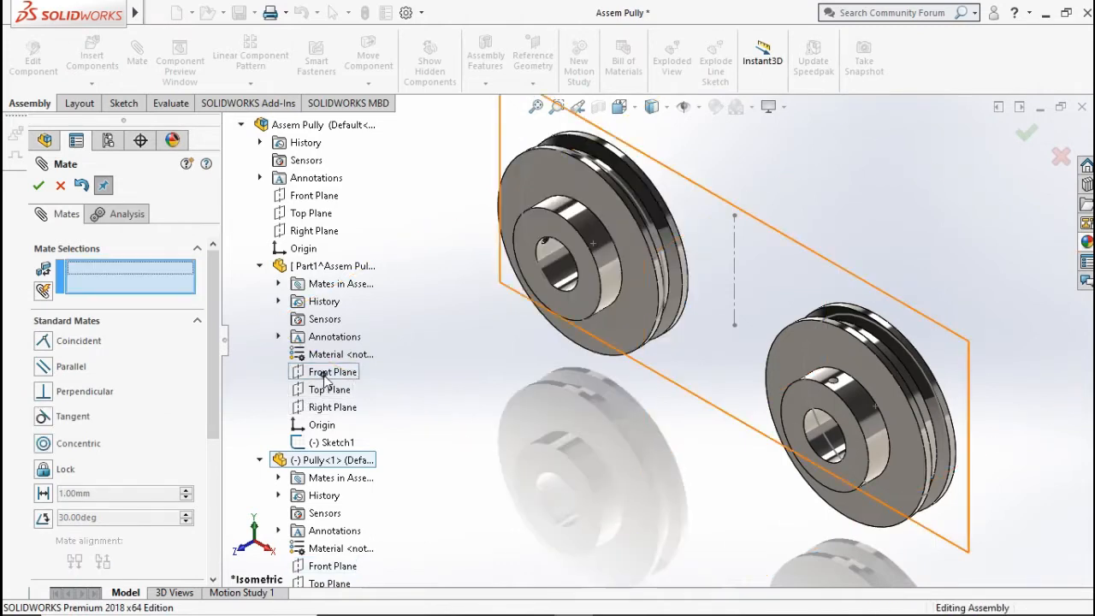
# Add a coincident mate between the layout part's Front Plane and the second pulley's Front Plane, and finish mating
pyautogui.click(325, 374)
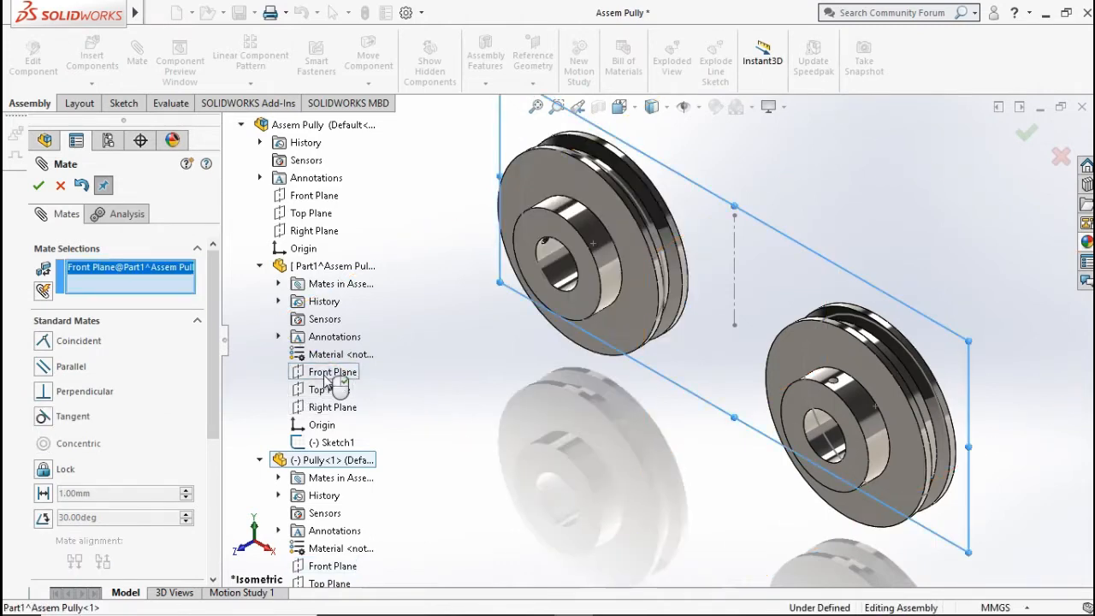
pyautogui.click(260, 266)
pyautogui.click(249, 283)
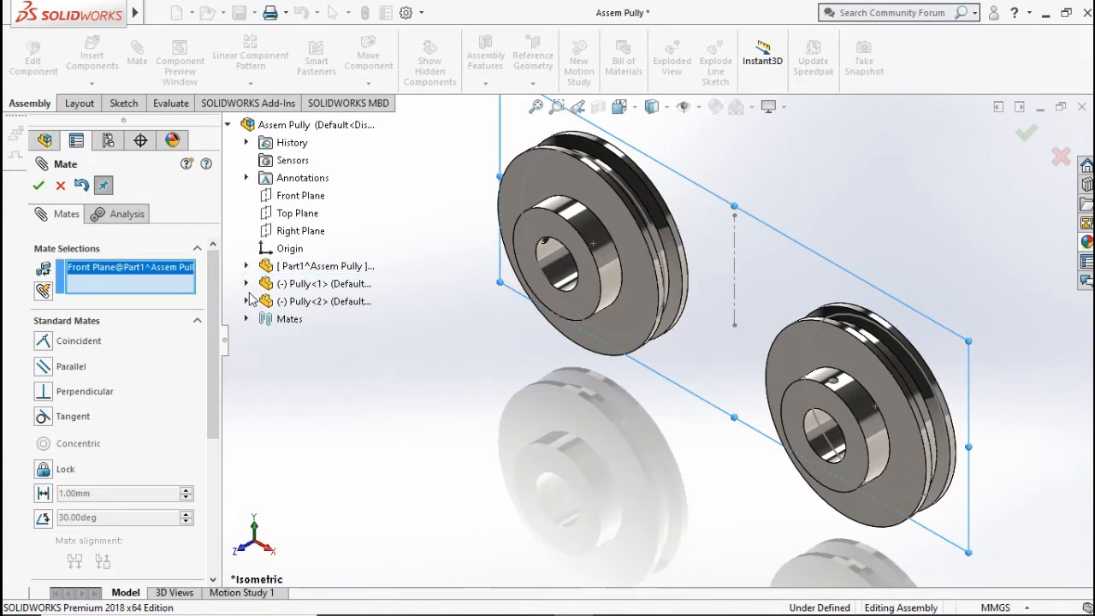
pyautogui.click(247, 301)
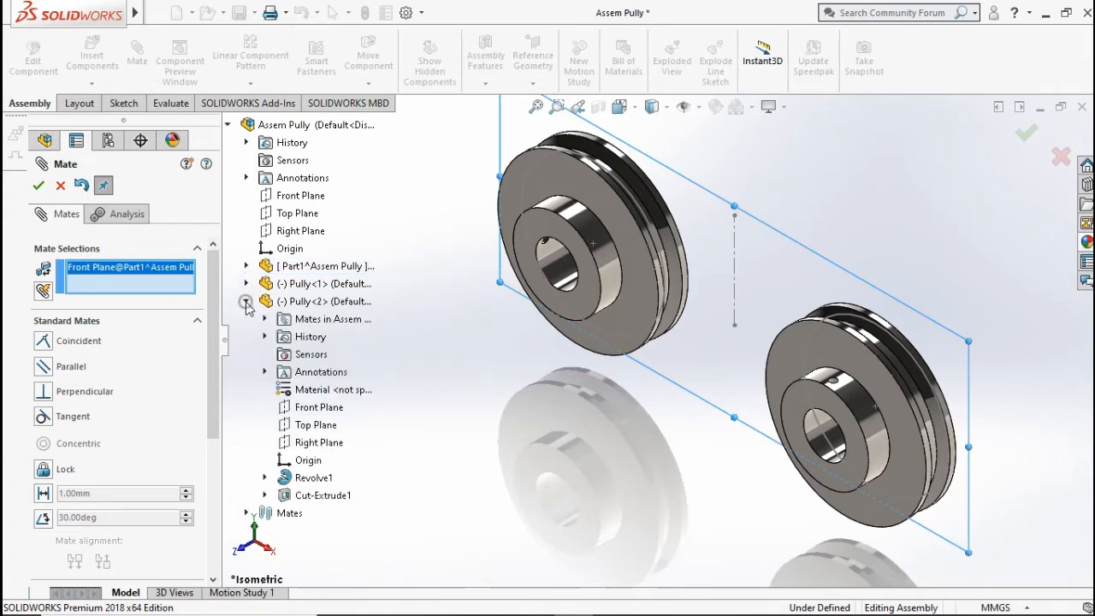
pyautogui.click(318, 410)
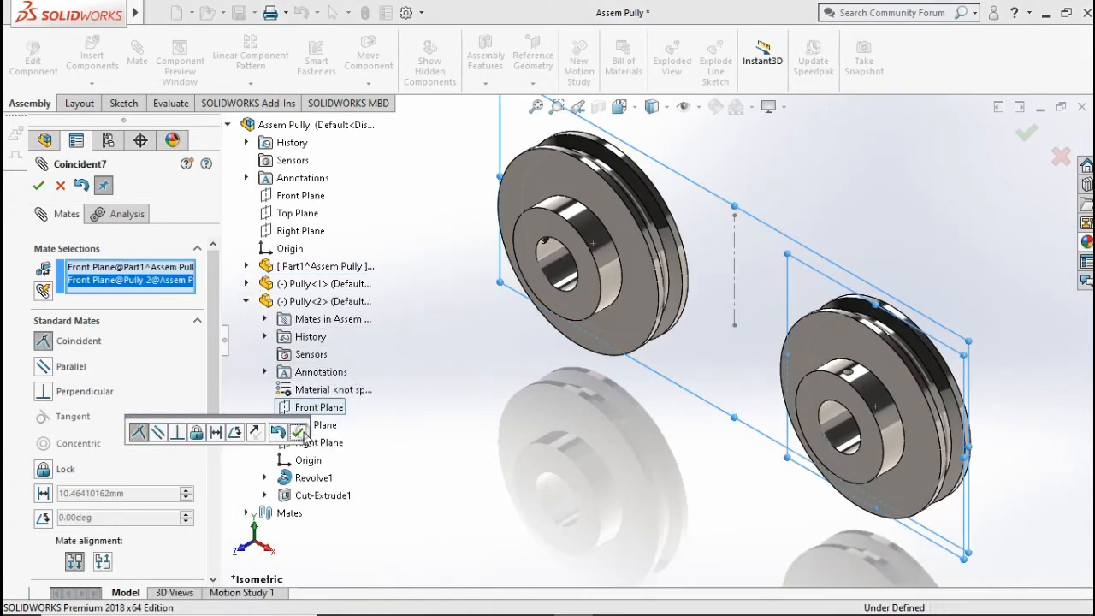
pyautogui.click(297, 434)
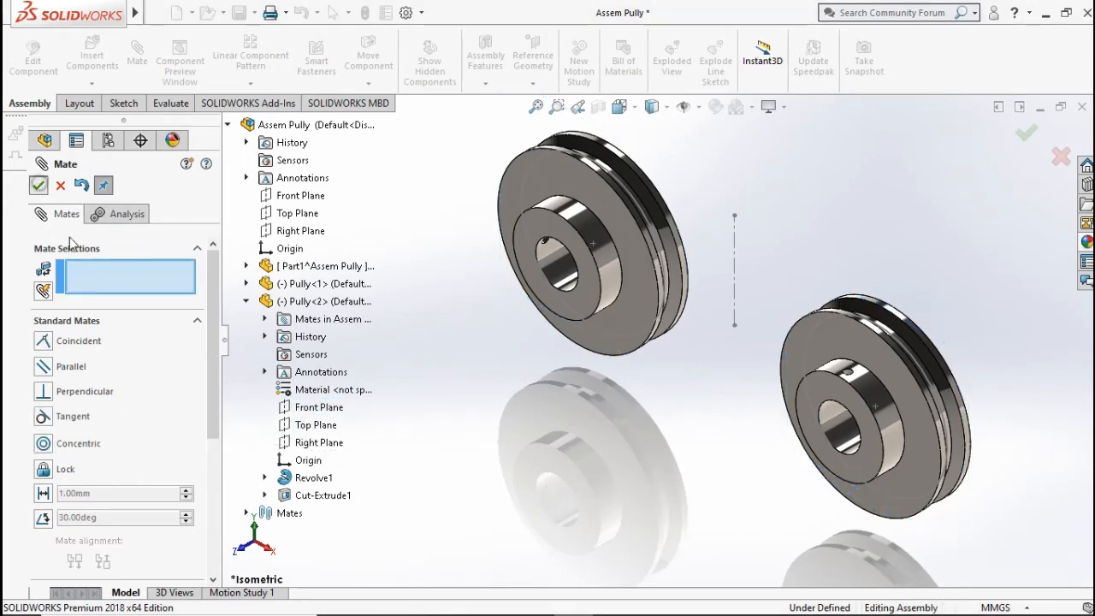
pyautogui.click(38, 185)
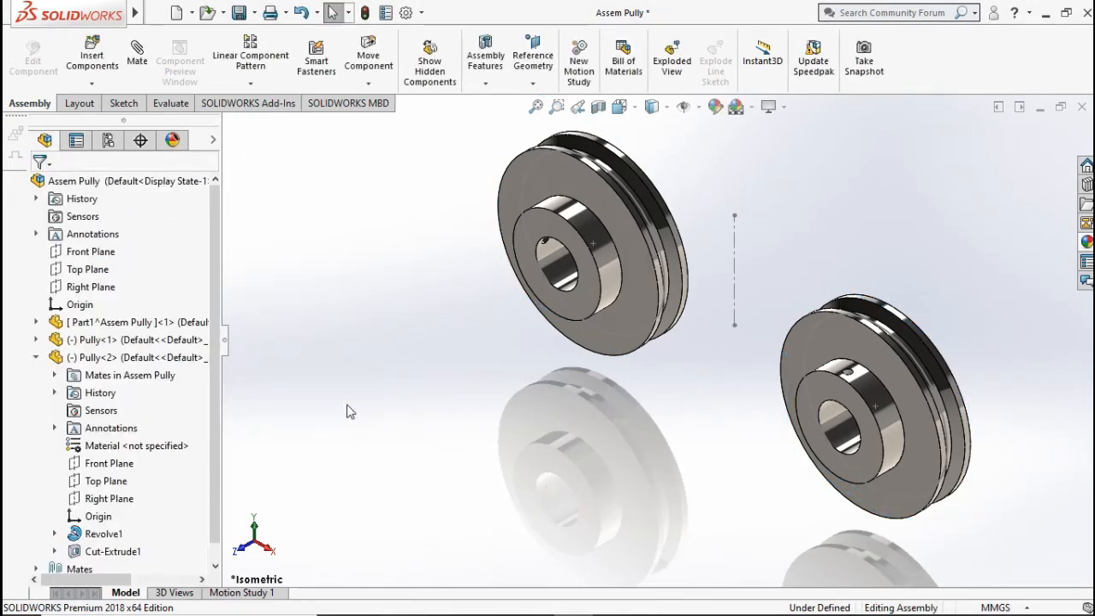
# Turn each pulley about its axis to test the mates, and hide the layout sketch between them
pyautogui.click(35, 356)
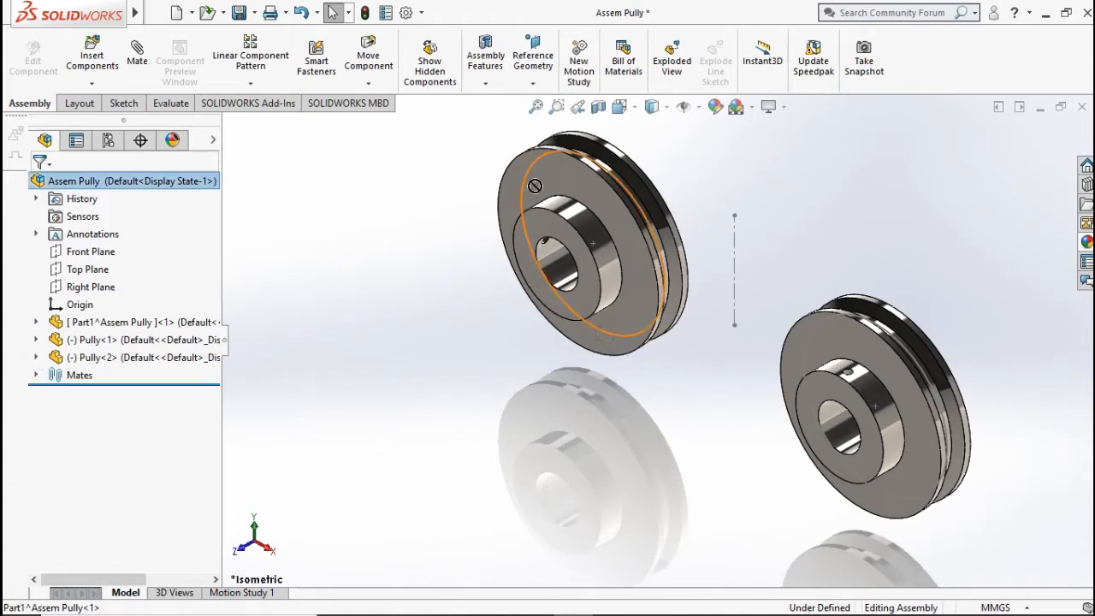
pyautogui.click(629, 219)
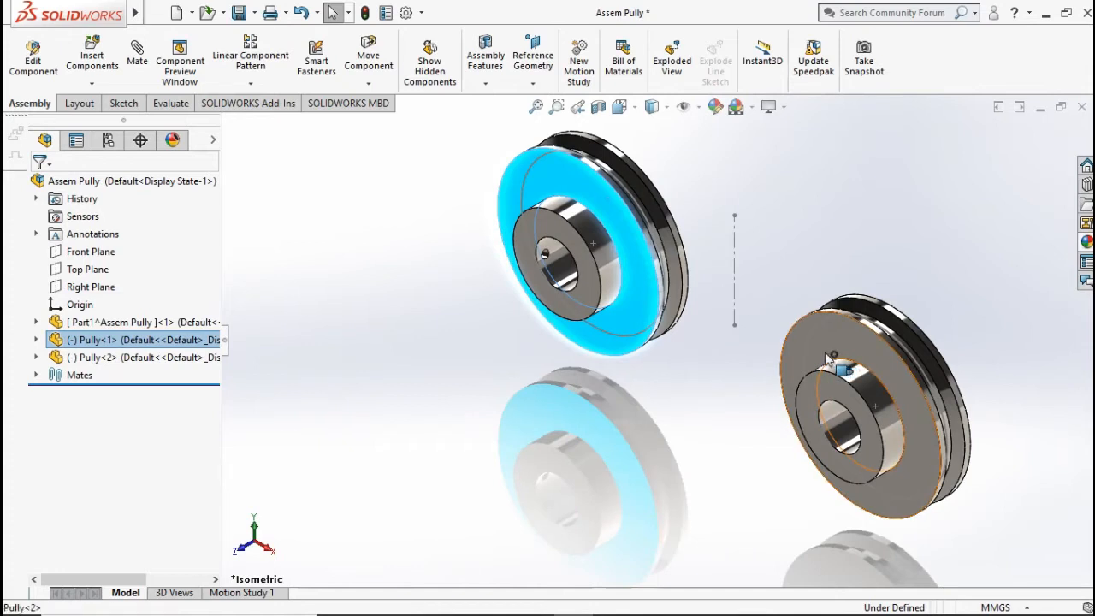
pyautogui.click(791, 445)
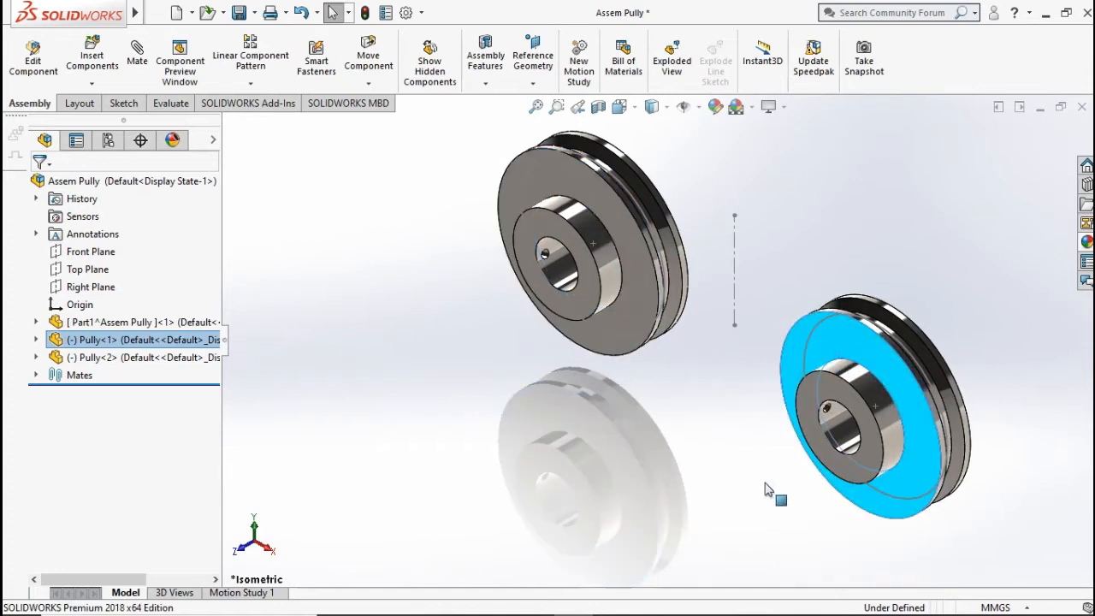
pyautogui.rightClick(736, 267)
pyautogui.click(775, 241)
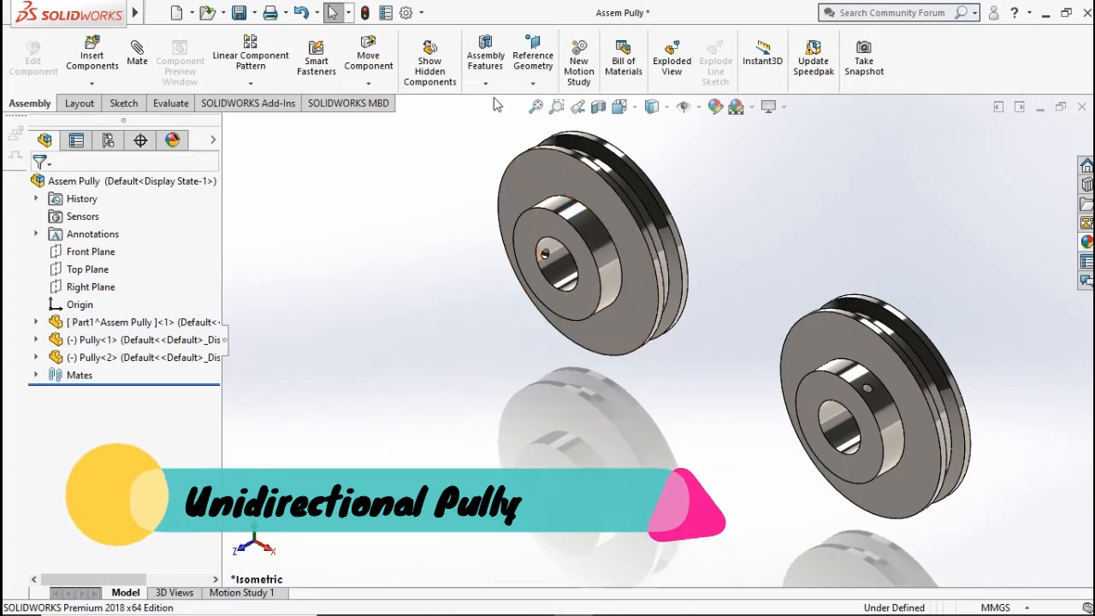
# Start a Belt/Chain feature with the groove-bottom faces of the first and second pulleys as belt members
pyautogui.click(485, 61)
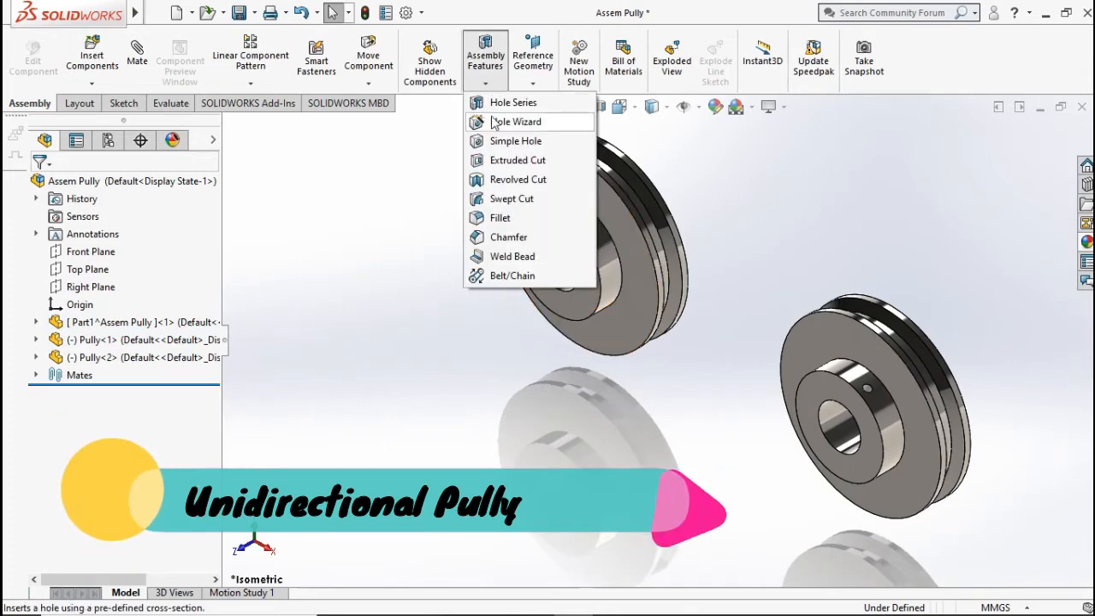
pyautogui.click(511, 276)
pyautogui.scroll(5, 710, 219)
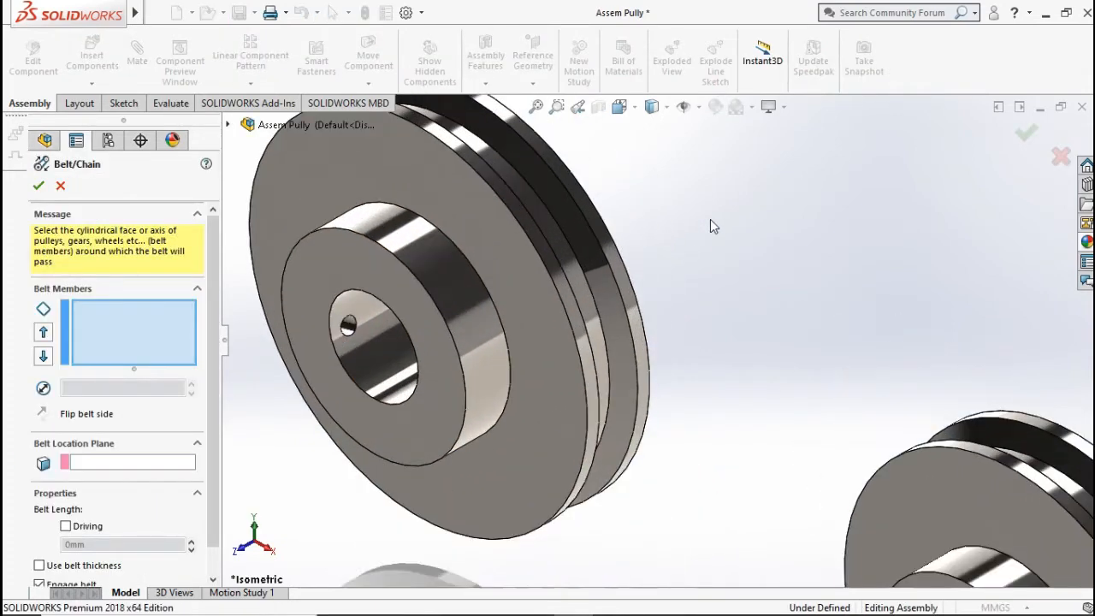
pyautogui.scroll(-3, 710, 225)
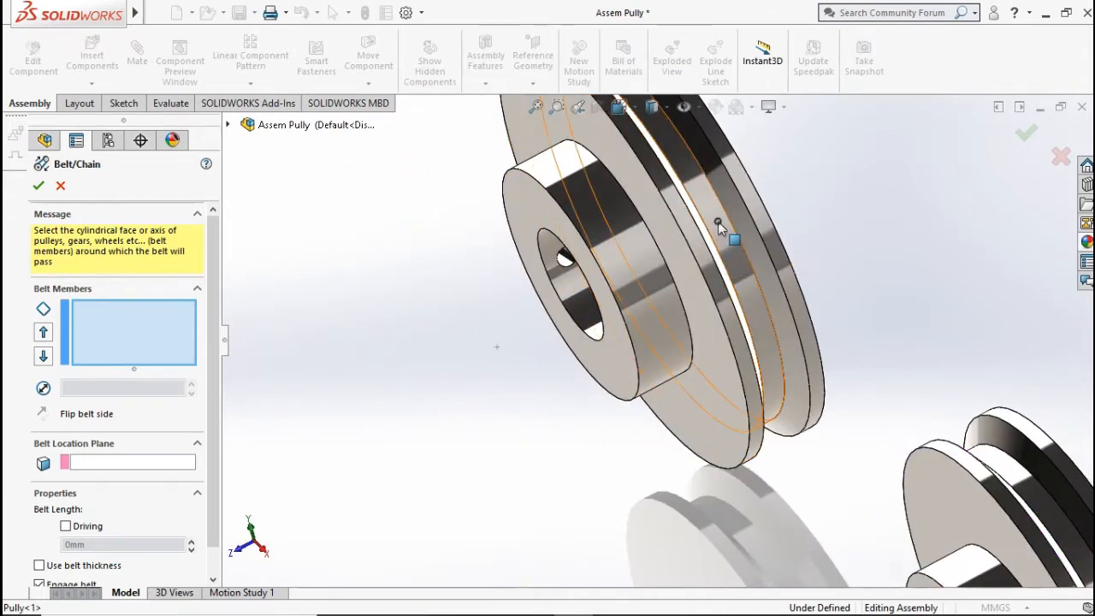
pyautogui.click(719, 225)
pyautogui.scroll(-5, 719, 225)
pyautogui.scroll(5, 770, 282)
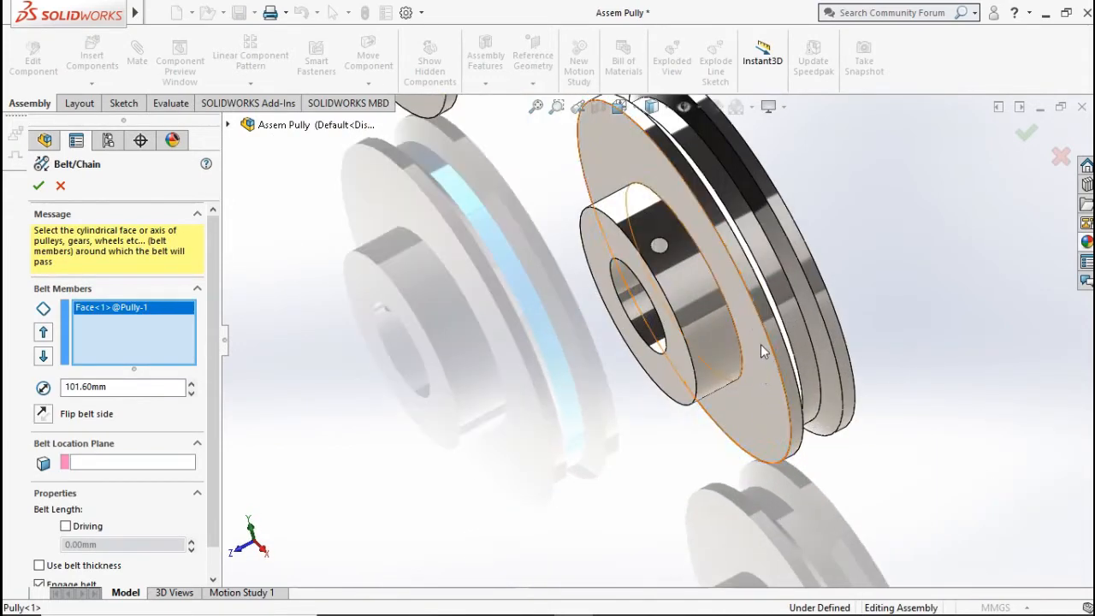
pyautogui.click(769, 270)
# Enable Create belt part for the belt and complete the Belt/Chain feature
pyautogui.scroll(-4, 770, 270)
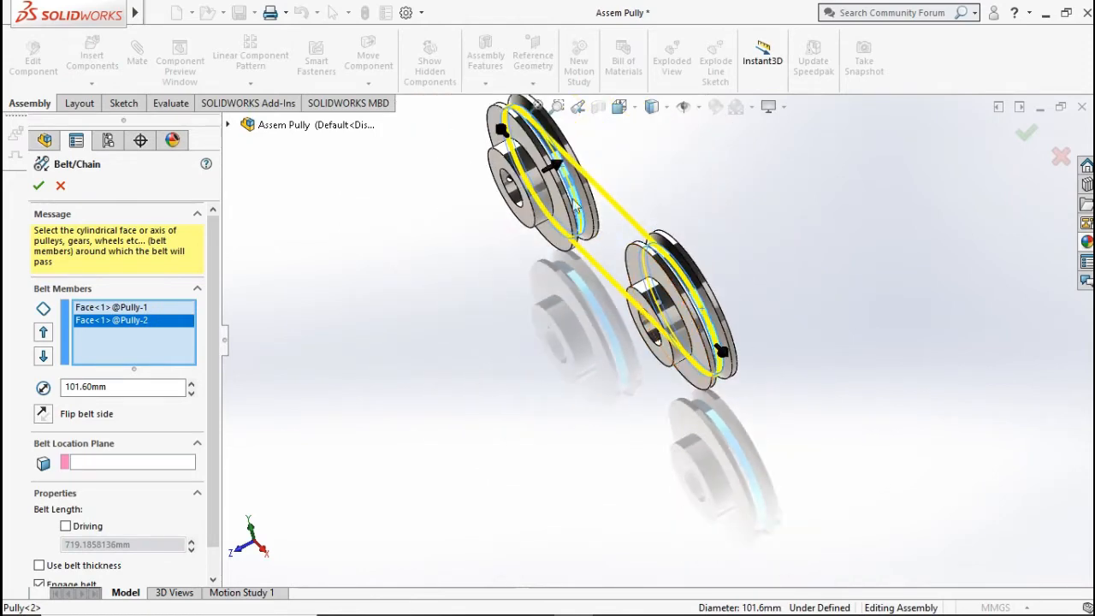
pyautogui.scroll(3, 317, 301)
pyautogui.scroll(-2, 317, 300)
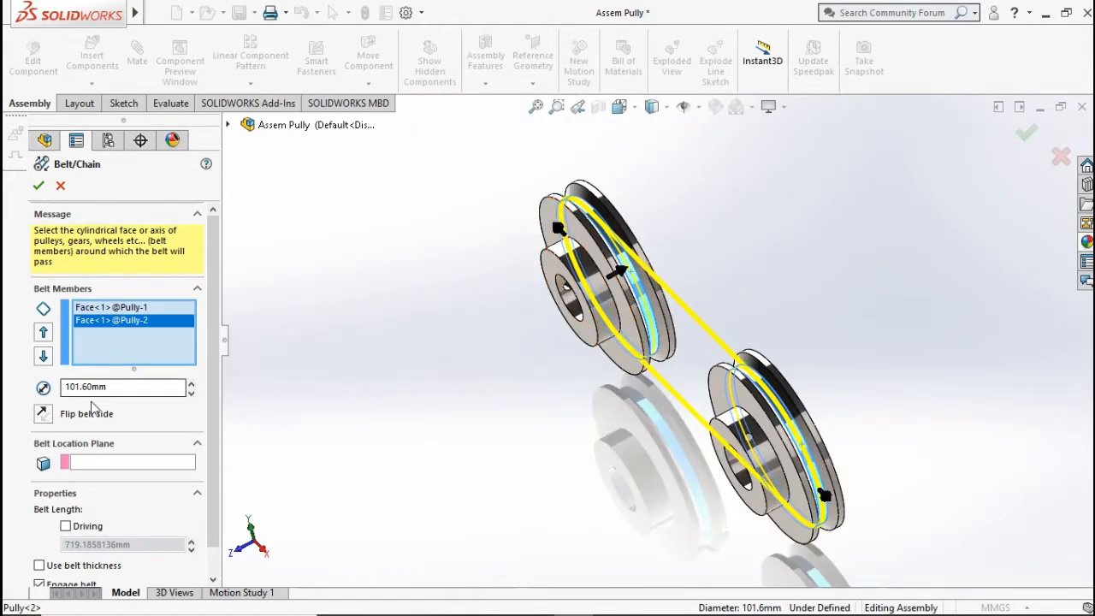
pyautogui.scroll(-1, 93, 408)
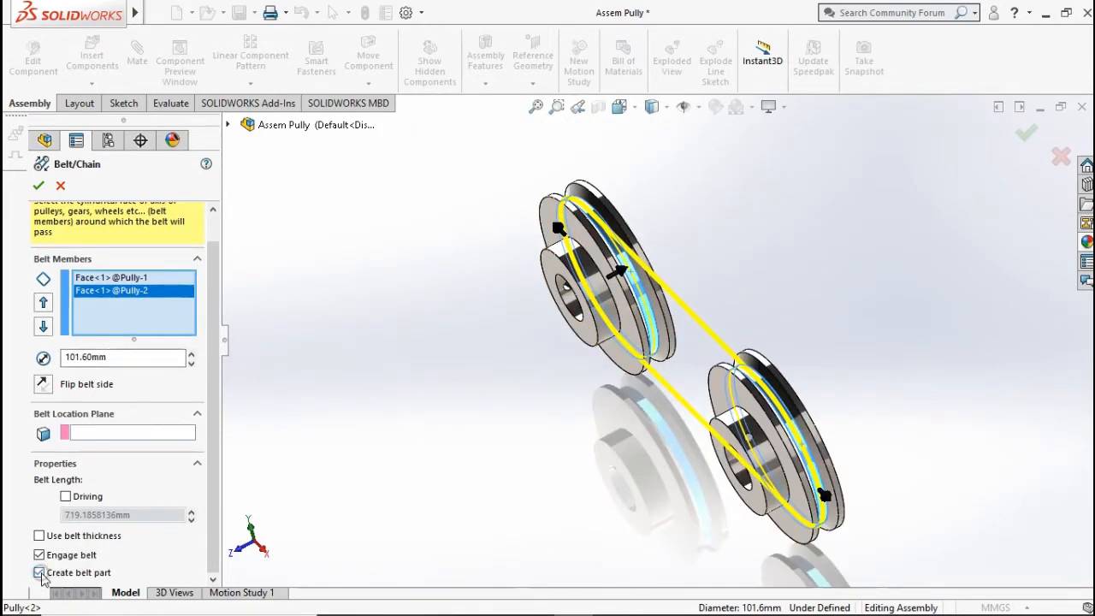
pyautogui.click(38, 186)
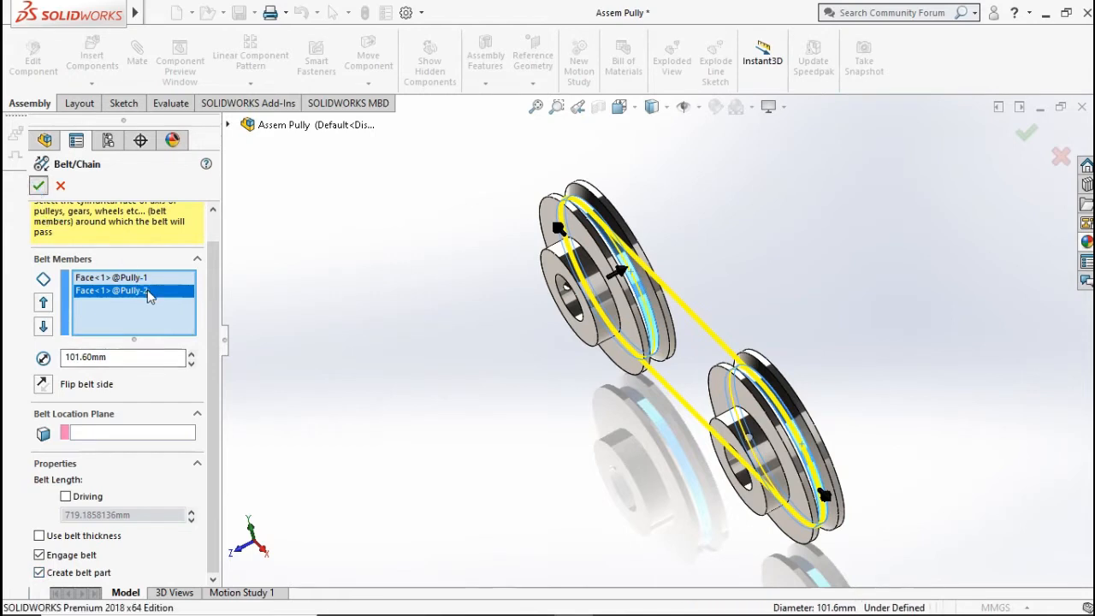
# Expand the belt feature in the assembly tree and open its belt part for editing in context
pyautogui.click(35, 393)
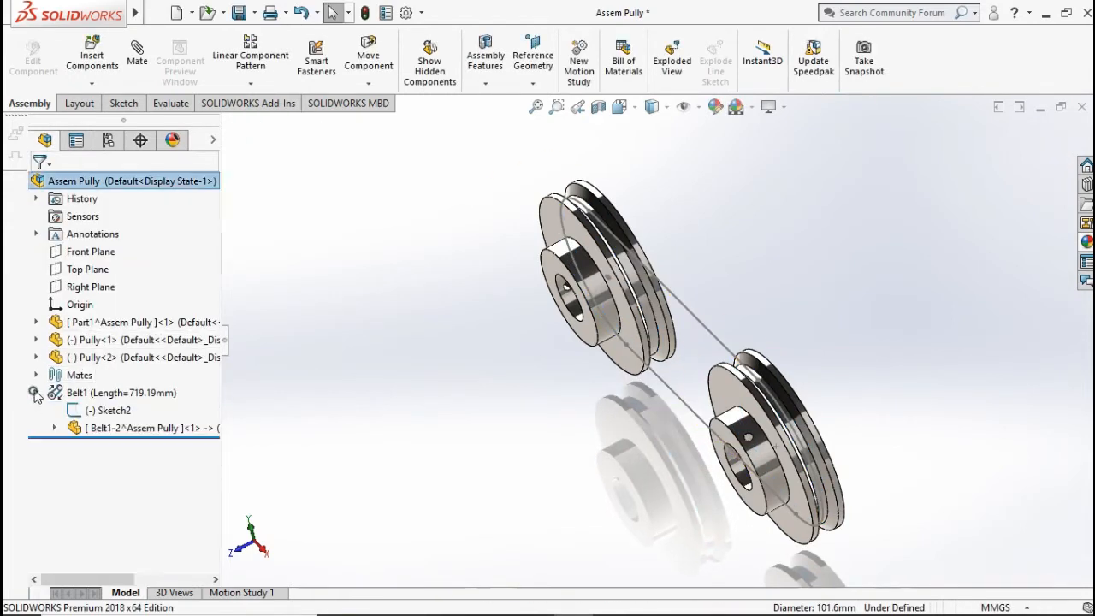
pyautogui.click(92, 432)
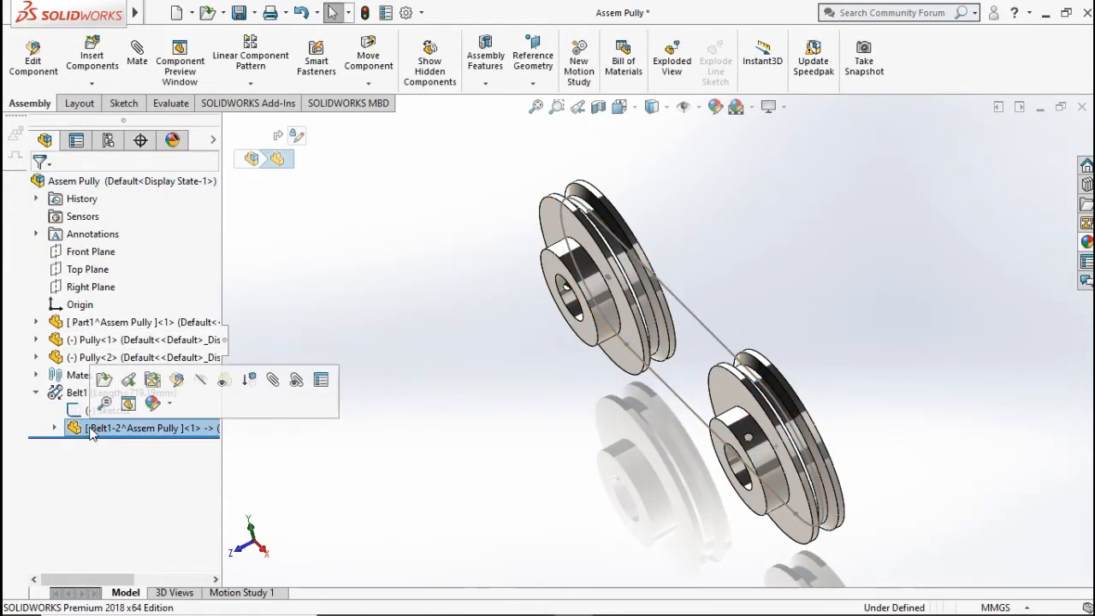
pyautogui.click(54, 428)
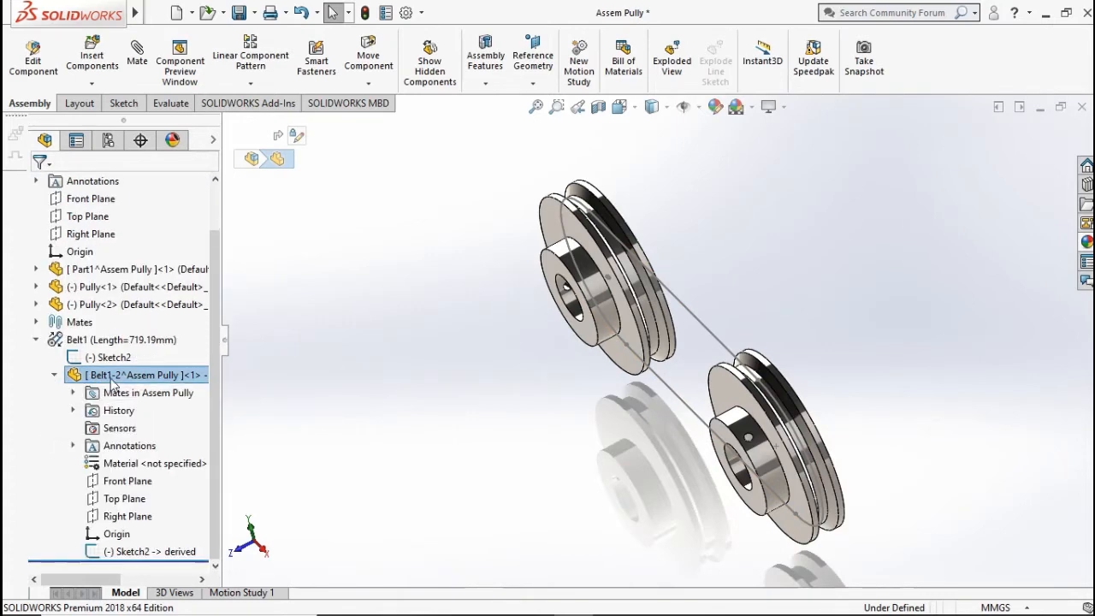
pyautogui.rightClick(135, 381)
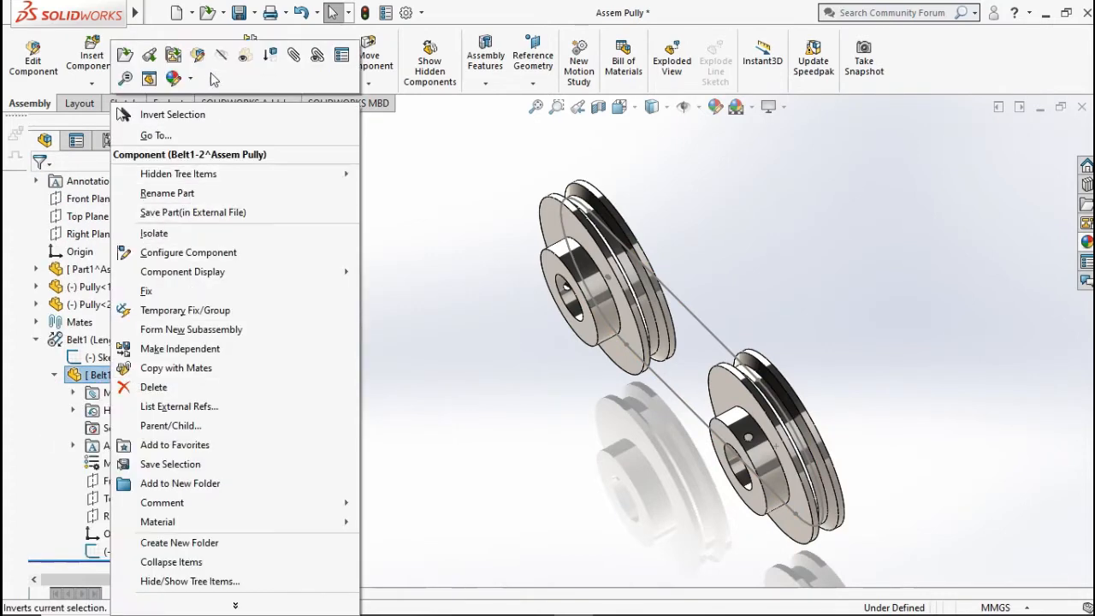
pyautogui.click(201, 58)
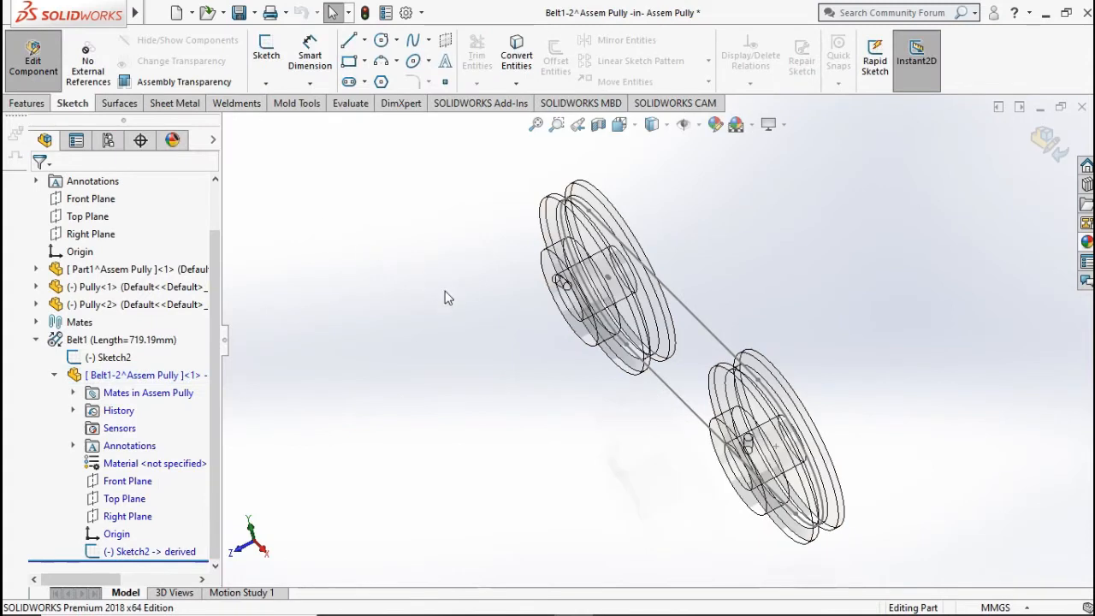
# Open a new sketch on the belt part's Right Plane, viewed square-on at the first pulley's groove
pyautogui.click(124, 481)
pyautogui.click(124, 515)
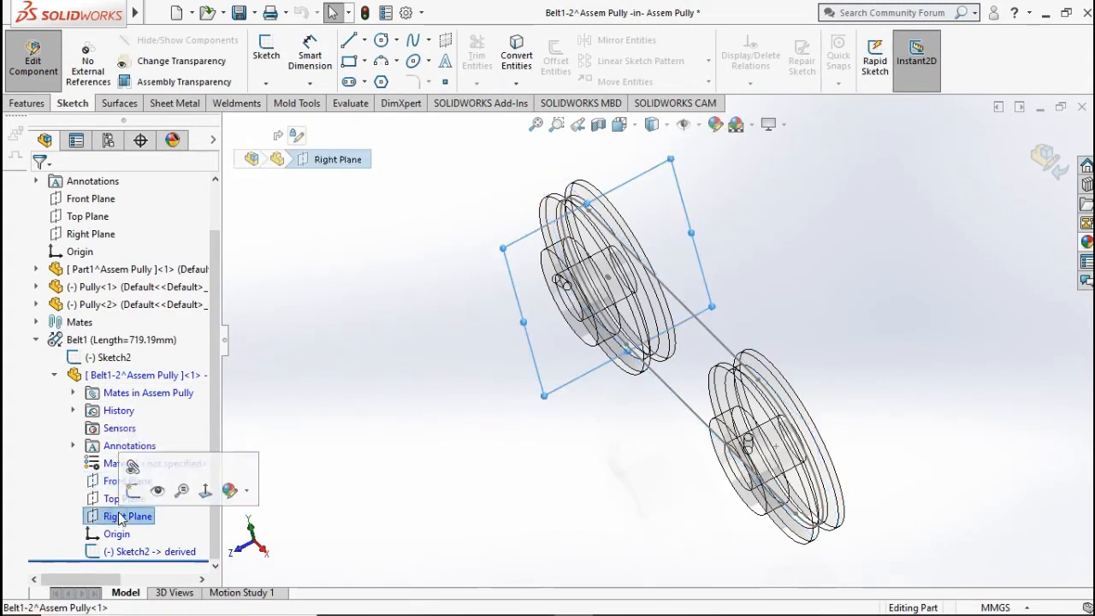
pyautogui.click(128, 493)
pyautogui.click(356, 426)
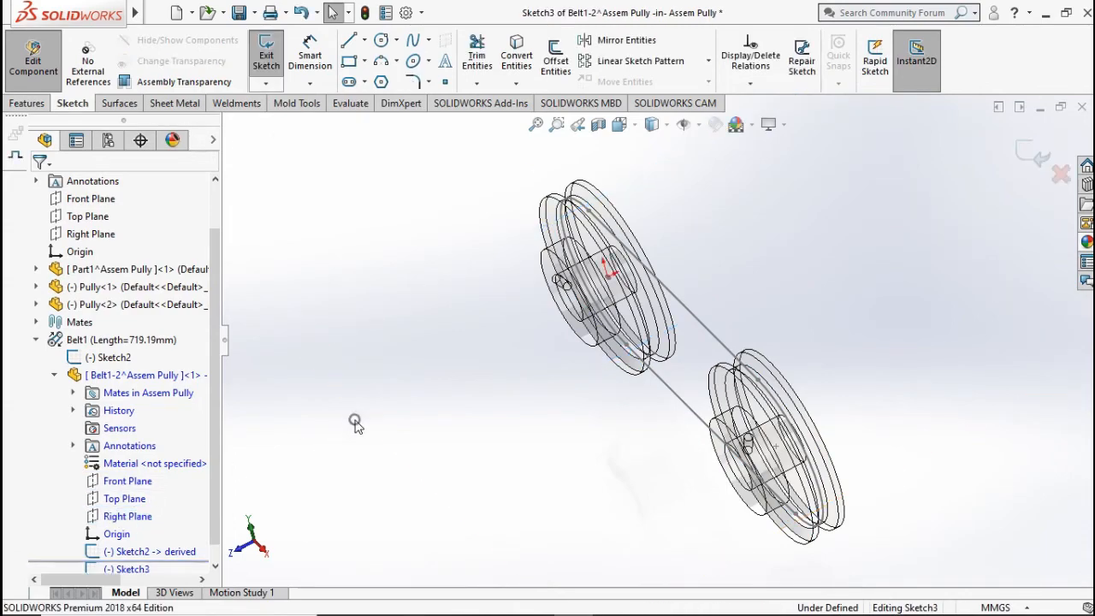
pyautogui.hotkey('ctrl', '8')
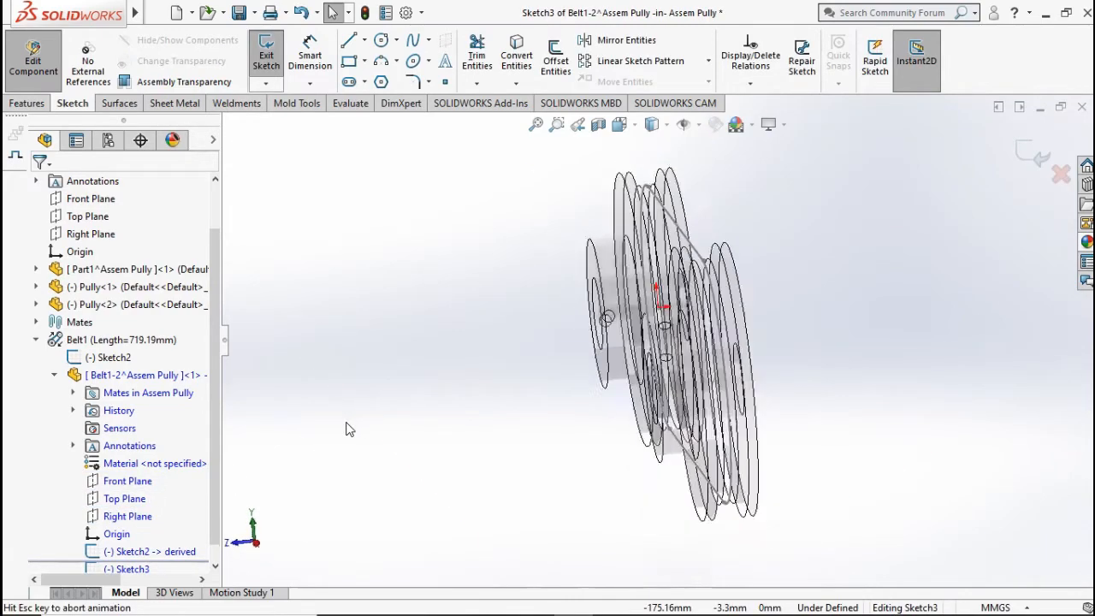
pyautogui.scroll(-8, 694, 178)
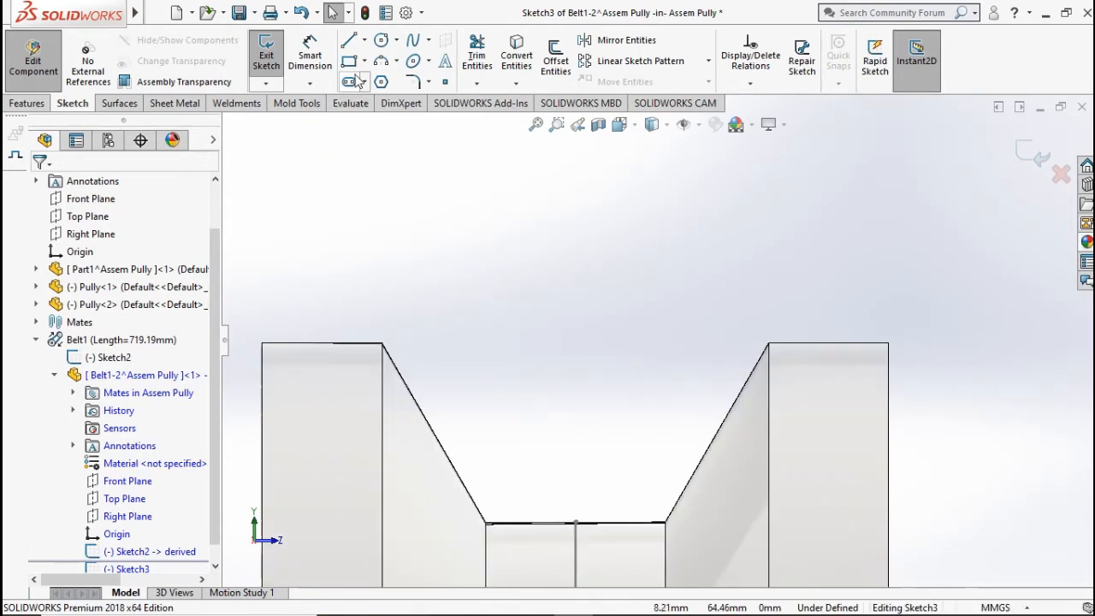
# Sketch a closed trapezoid on the pulley groove's bottom and sloped sides, about 10.4 mm wide at its upper edge and 3.8 mm high
pyautogui.click(349, 41)
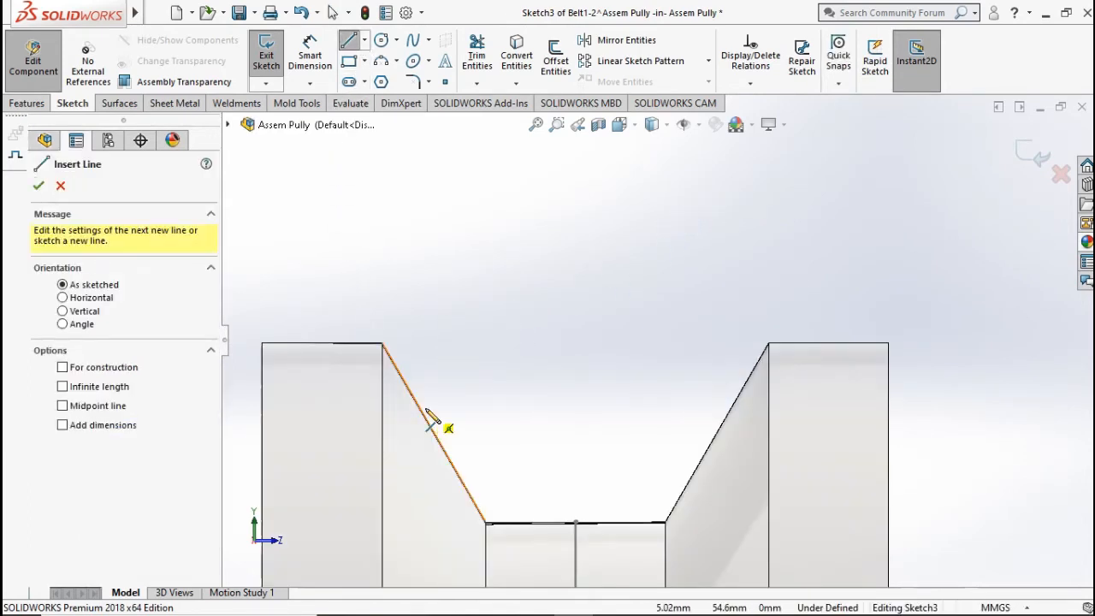
pyautogui.click(485, 520)
pyautogui.click(665, 520)
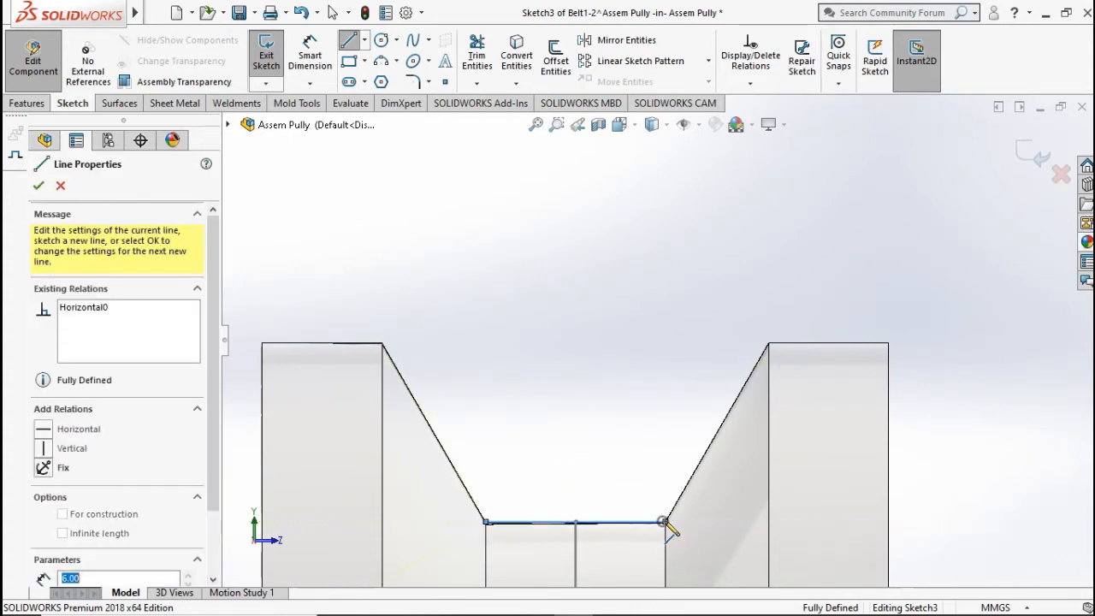
pyautogui.click(731, 407)
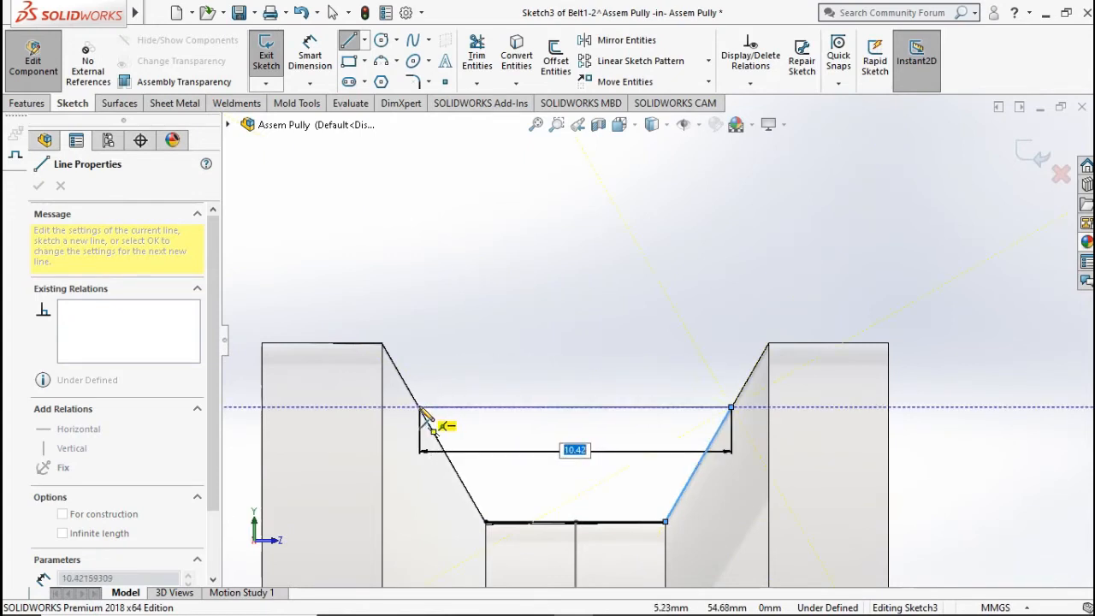
pyautogui.click(419, 408)
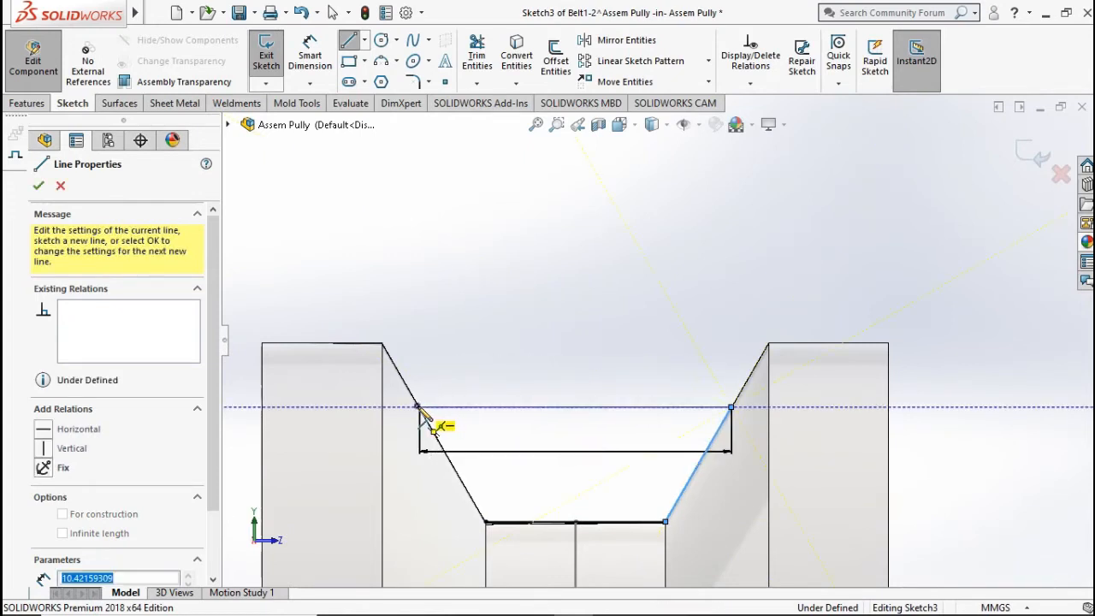
pyautogui.click(486, 522)
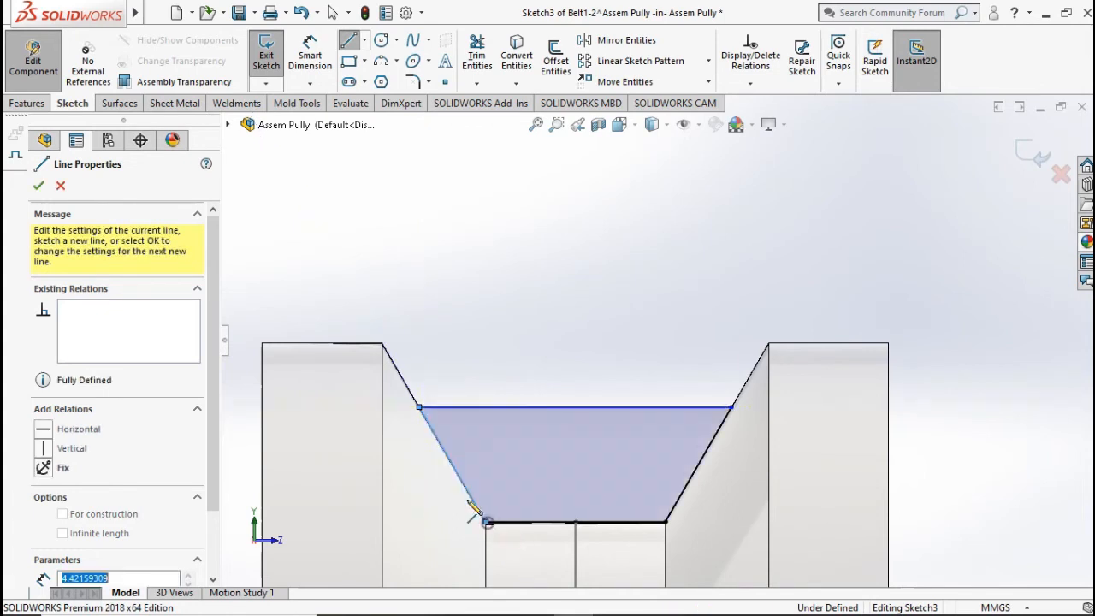
# Dimension the trapezoid's height between its two horizontal lines as 4.68 mm and exit the sketch
pyautogui.click(310, 56)
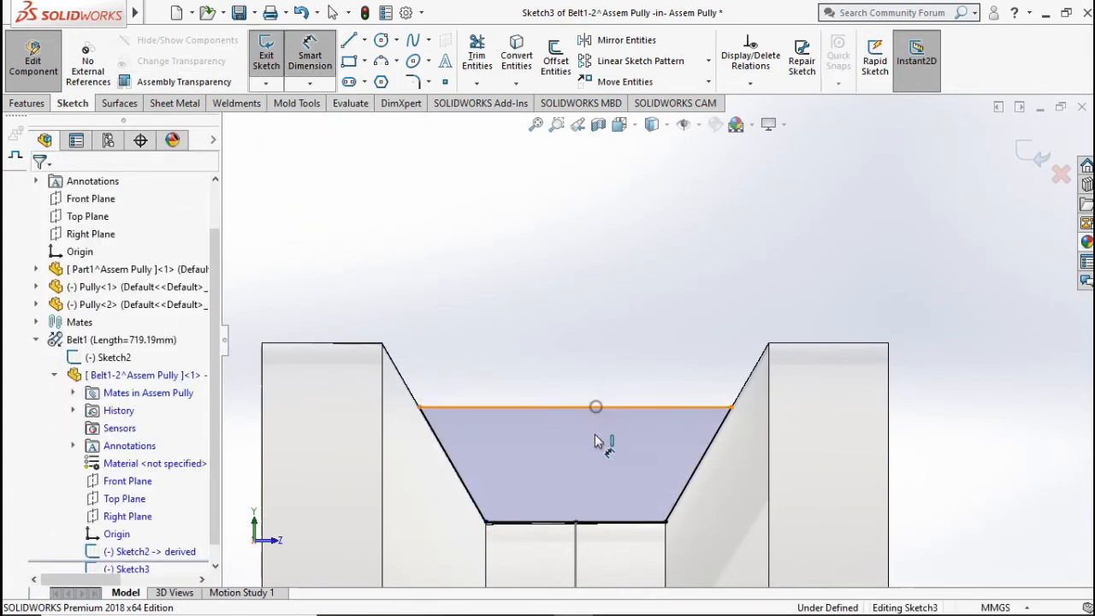
pyautogui.click(599, 408)
pyautogui.click(616, 521)
pyautogui.scroll(3, 615, 526)
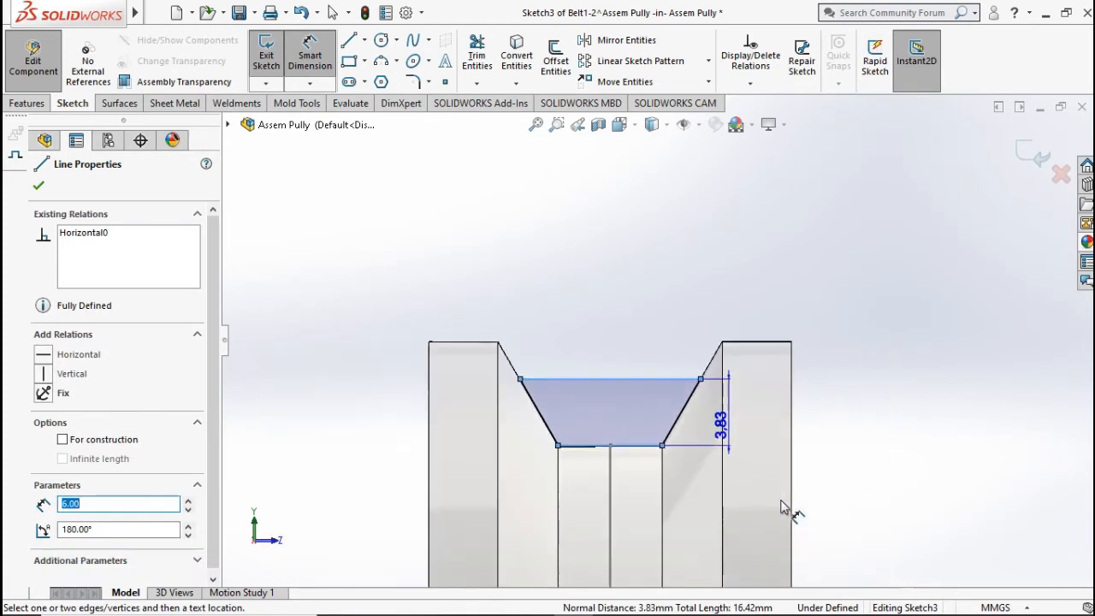
pyautogui.click(836, 418)
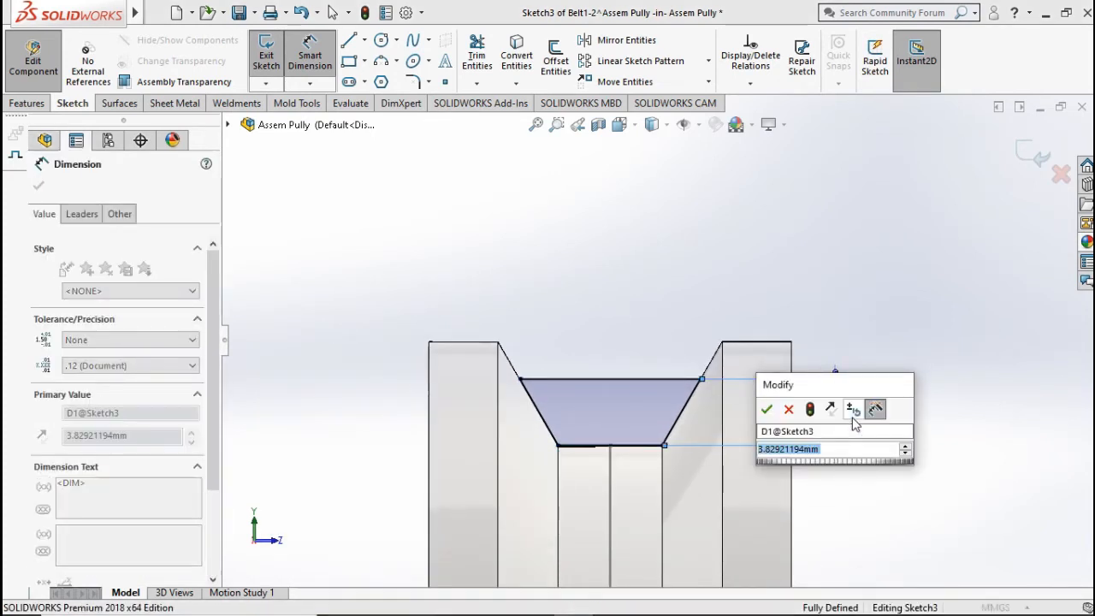
pyautogui.write('4')
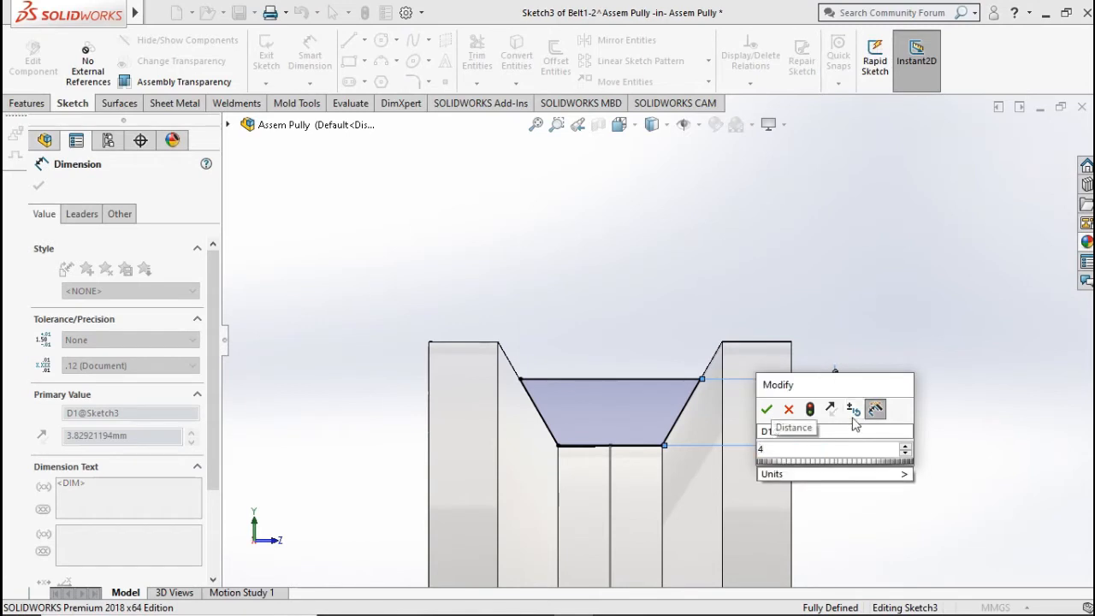
pyautogui.write('.')
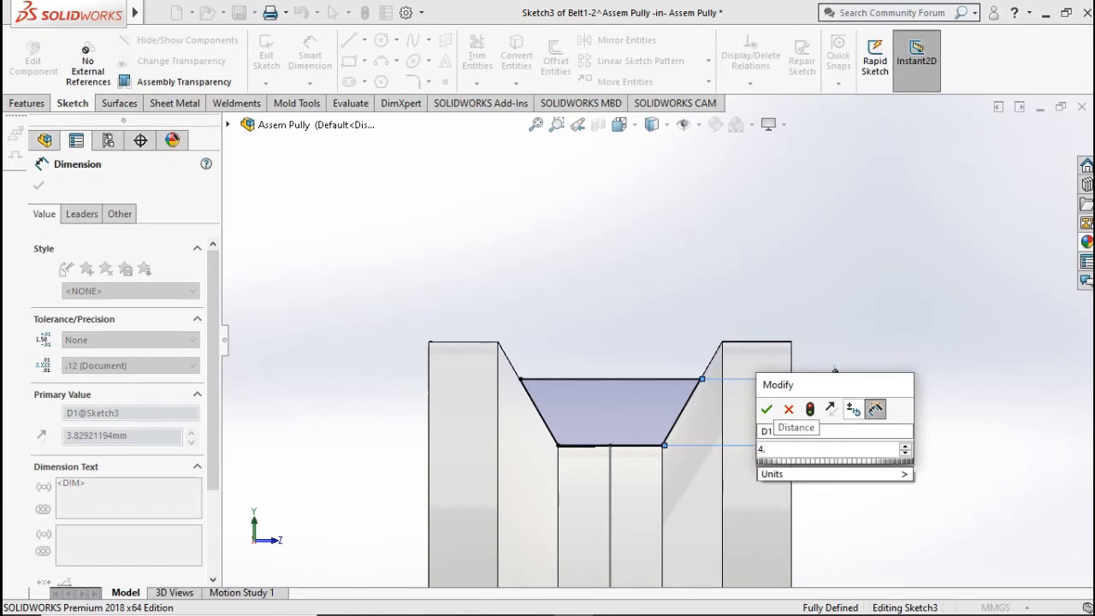
pyautogui.write('68')
pyautogui.click(789, 409)
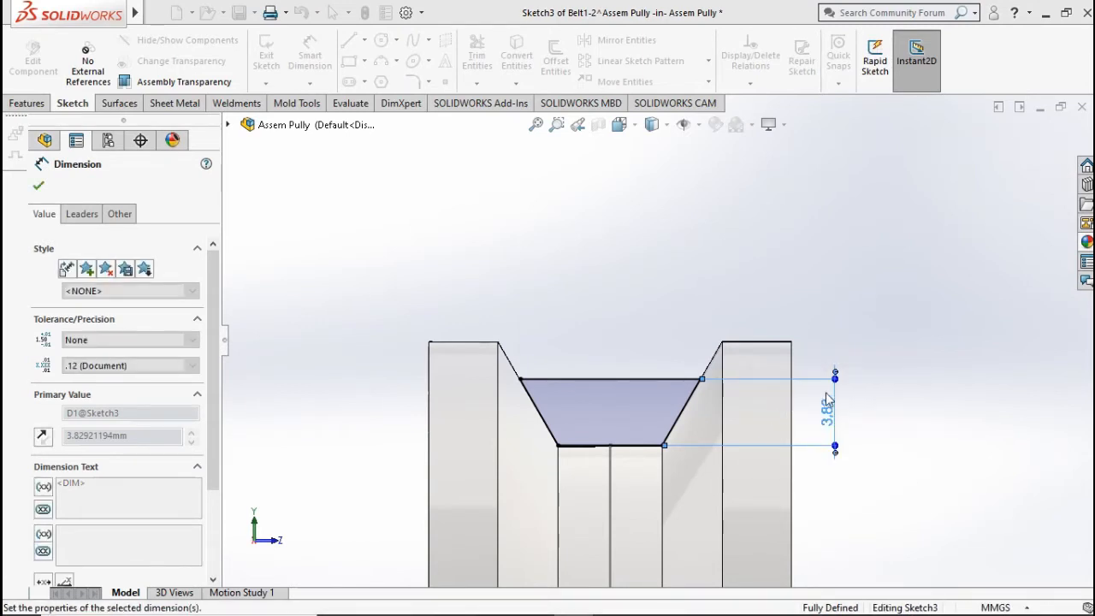
pyautogui.click(896, 388)
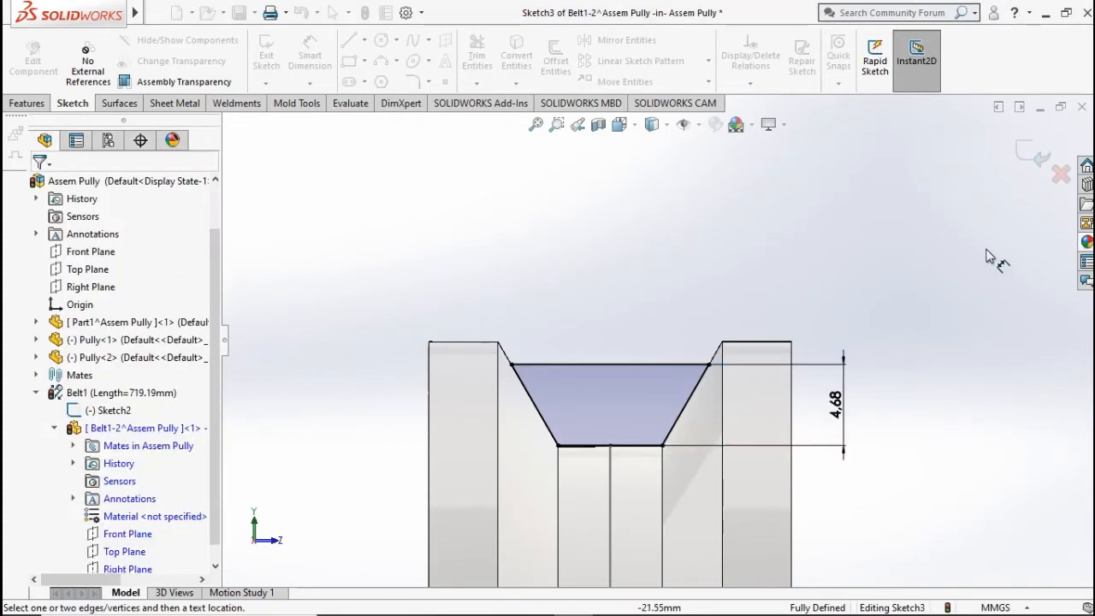
pyautogui.click(1020, 155)
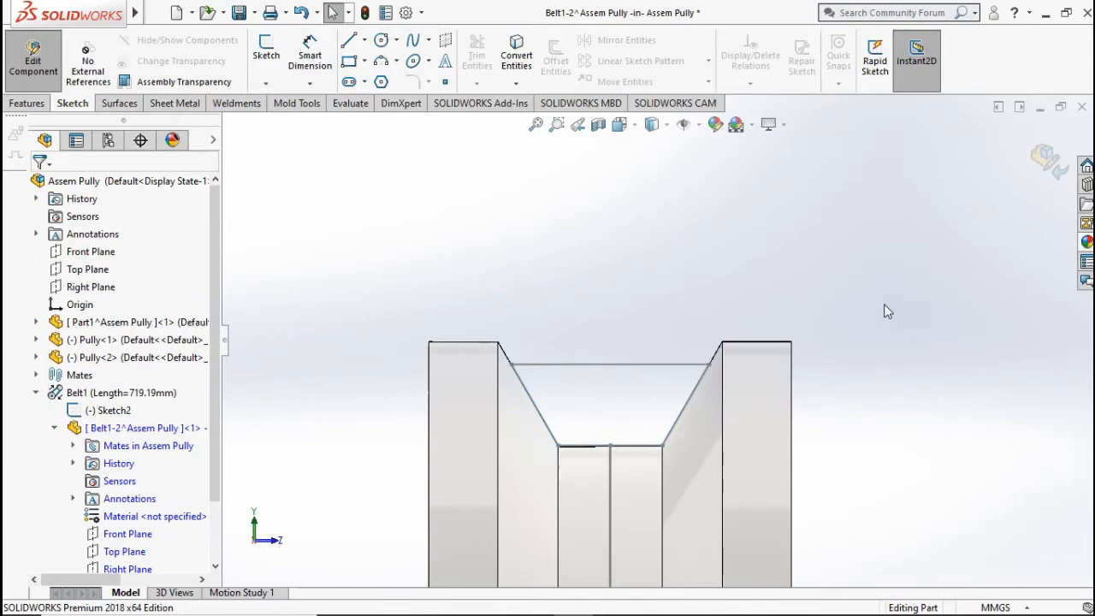
# Create a Swept Boss/Base of the trapezoid profile along the belt path sketch around both pulleys
pyautogui.moveTo(882, 309); pyautogui.dragTo(740, 360, button='middle')
pyautogui.hotkey('ctrl', '7')
pyautogui.scroll(-10, 697, 367)
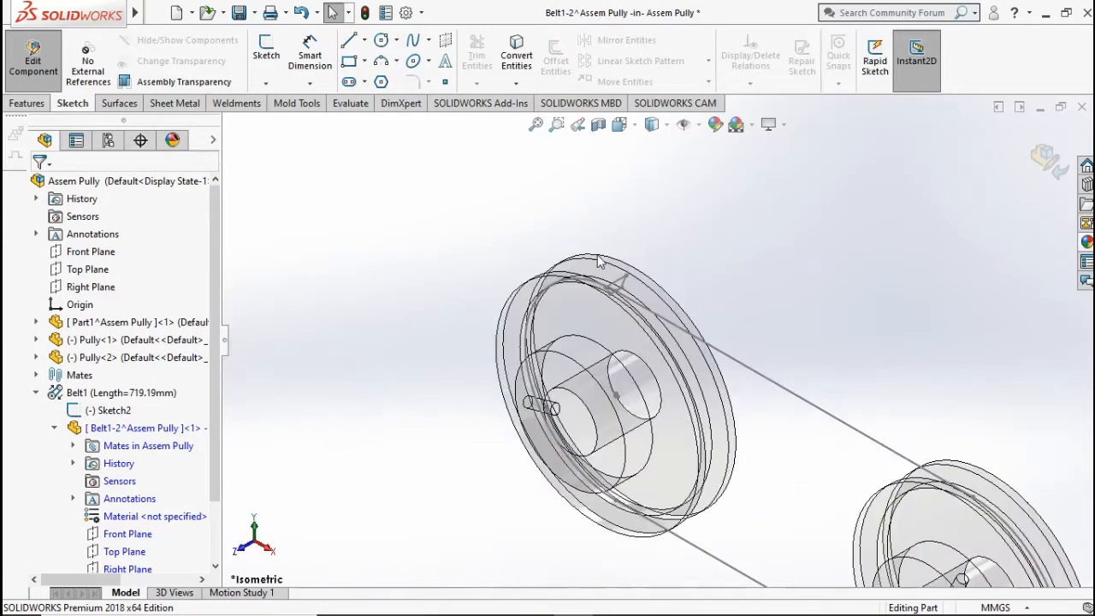
pyautogui.click(27, 103)
pyautogui.click(417, 43)
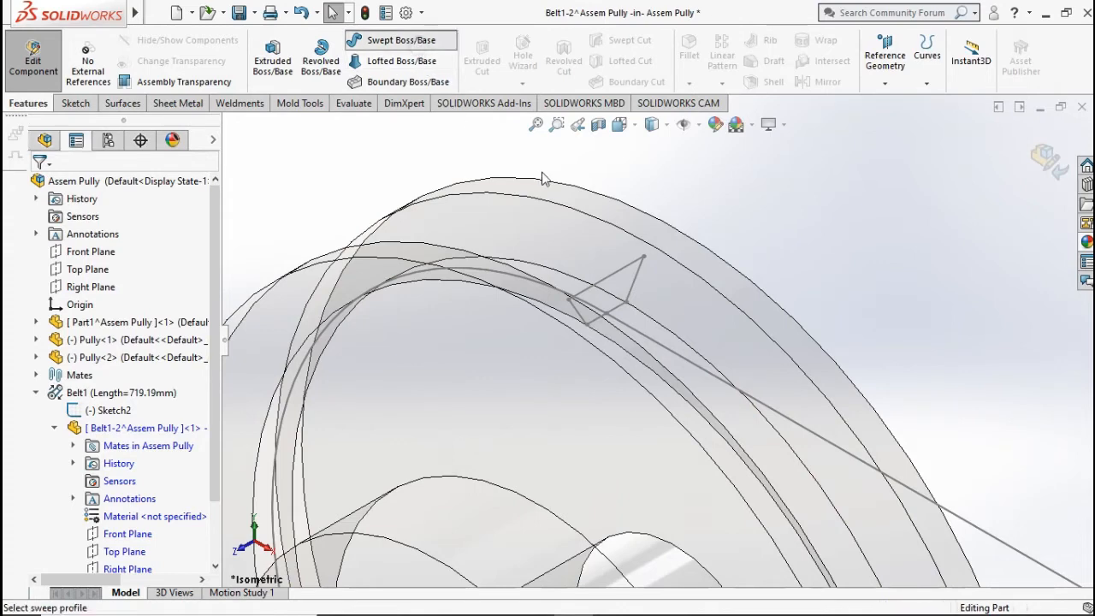
pyautogui.click(613, 280)
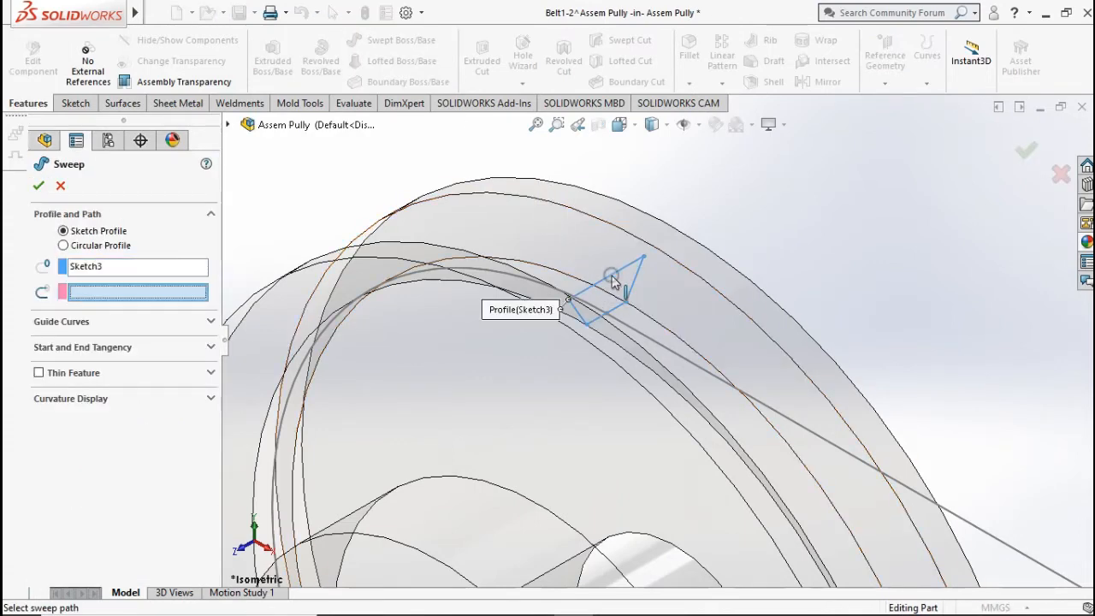
pyautogui.click(681, 361)
pyautogui.scroll(-8, 745, 291)
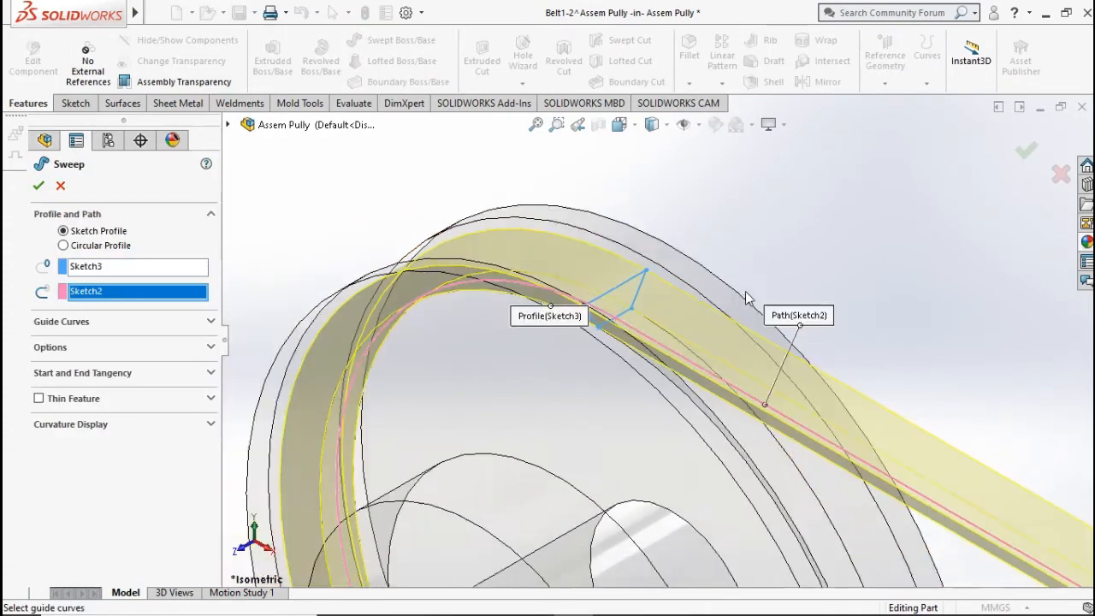
pyautogui.scroll(3, 835, 454)
pyautogui.scroll(-6, 547, 333)
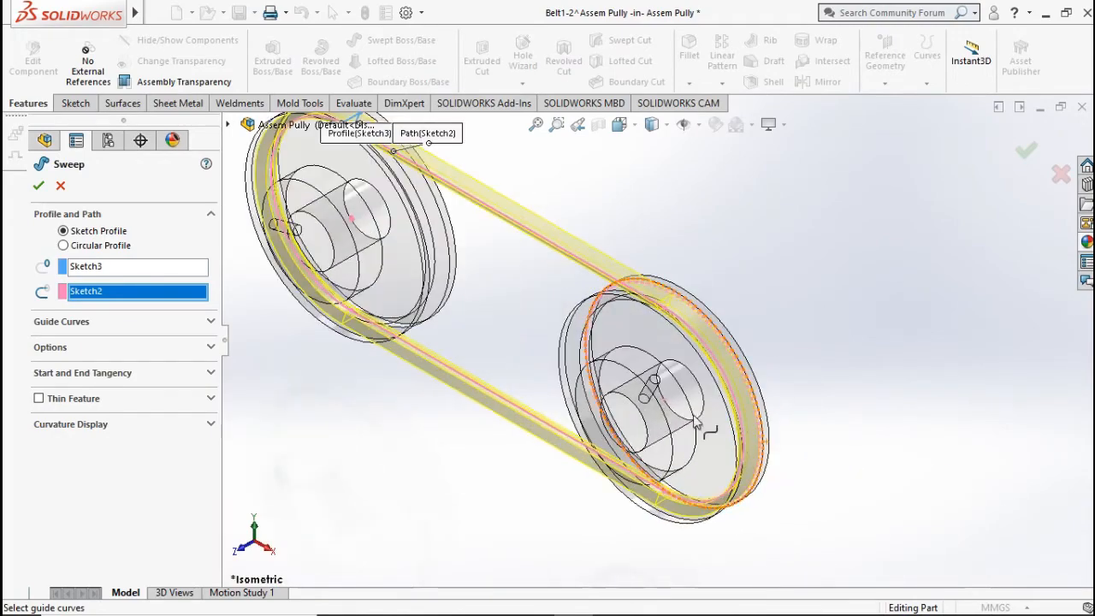
pyautogui.scroll(5, 541, 333)
pyautogui.scroll(-3, 537, 317)
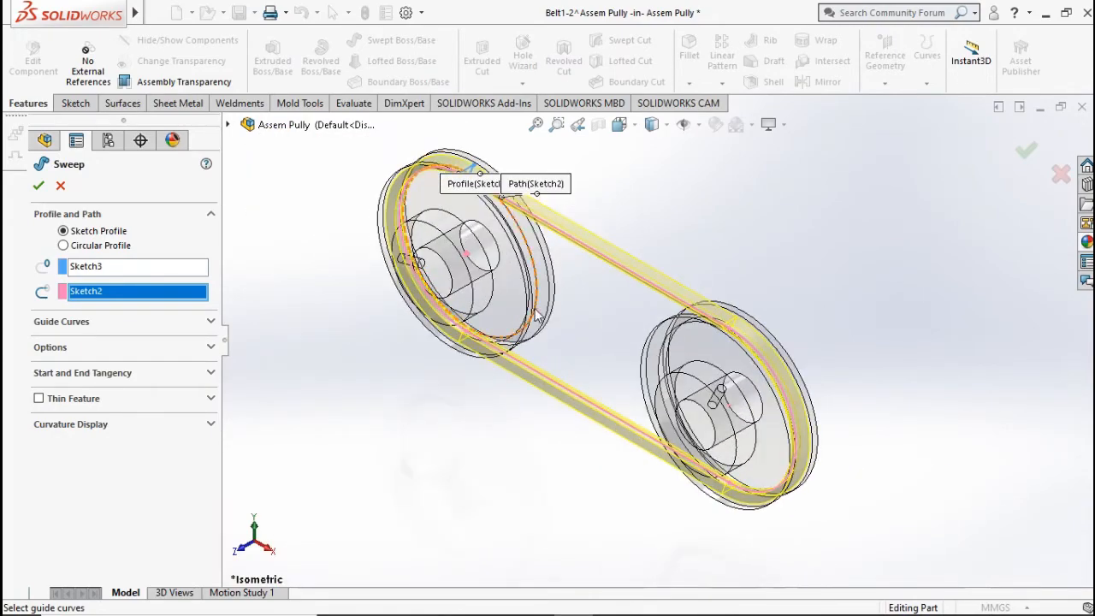
pyautogui.click(1023, 160)
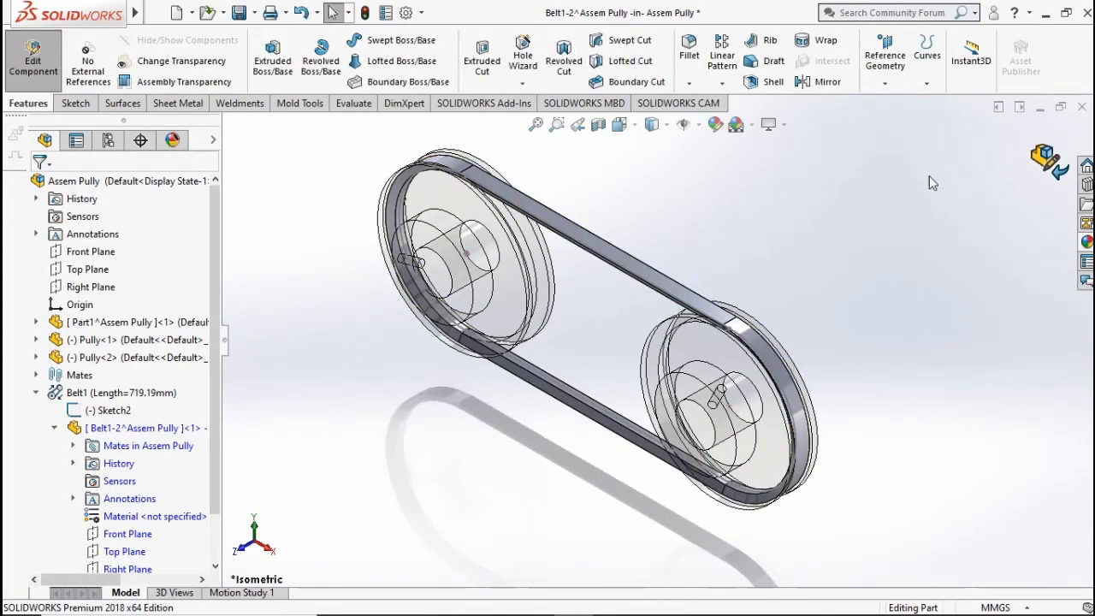
# Apply a black colour to the whole belt part at part document level
pyautogui.click(120, 430)
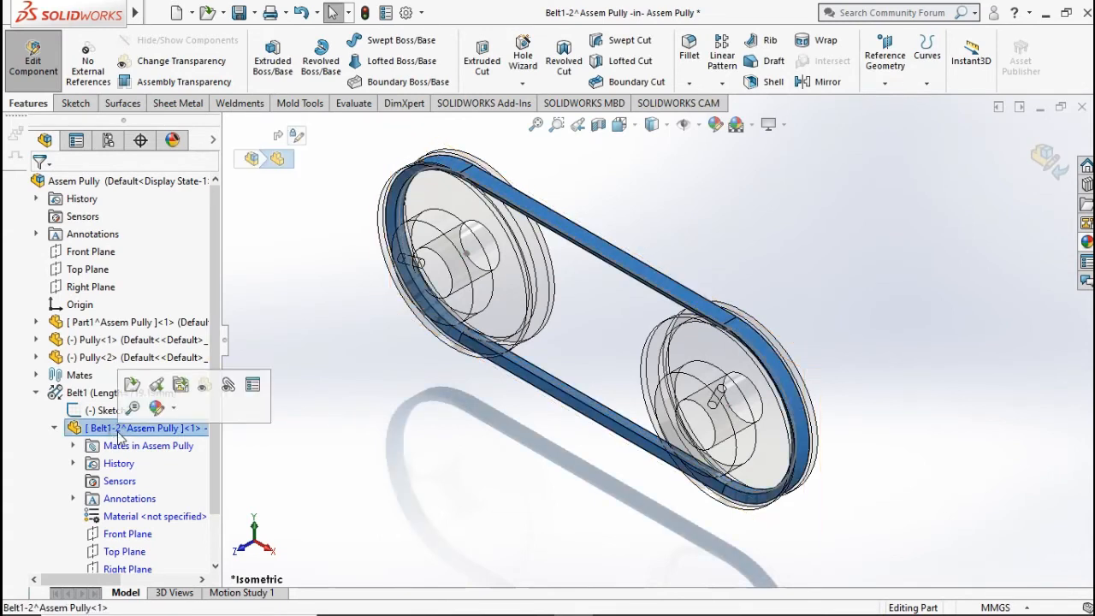
pyautogui.click(718, 126)
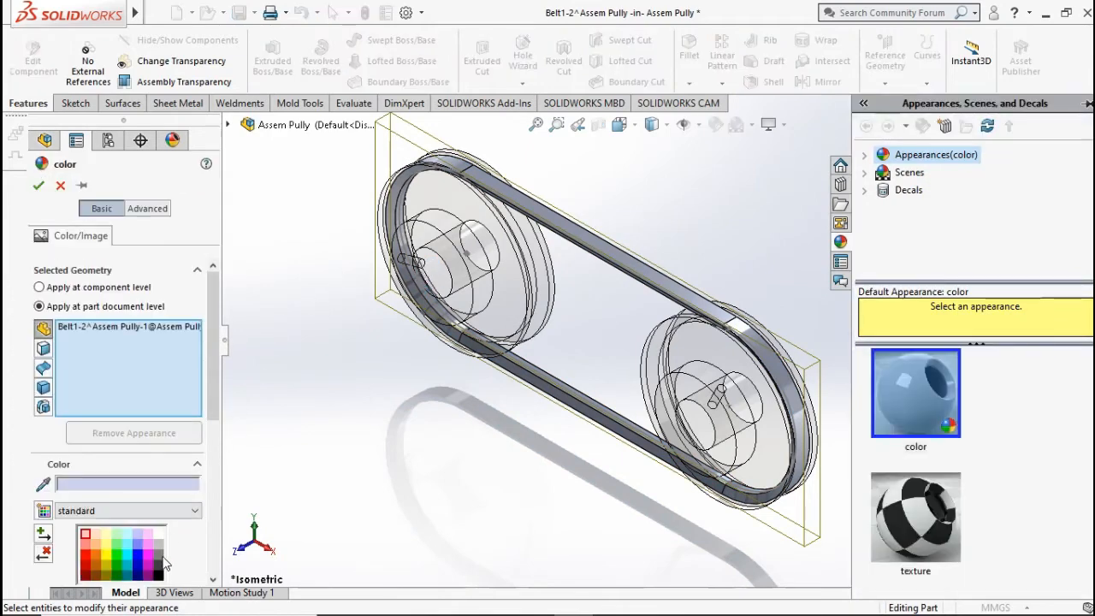
pyautogui.click(159, 574)
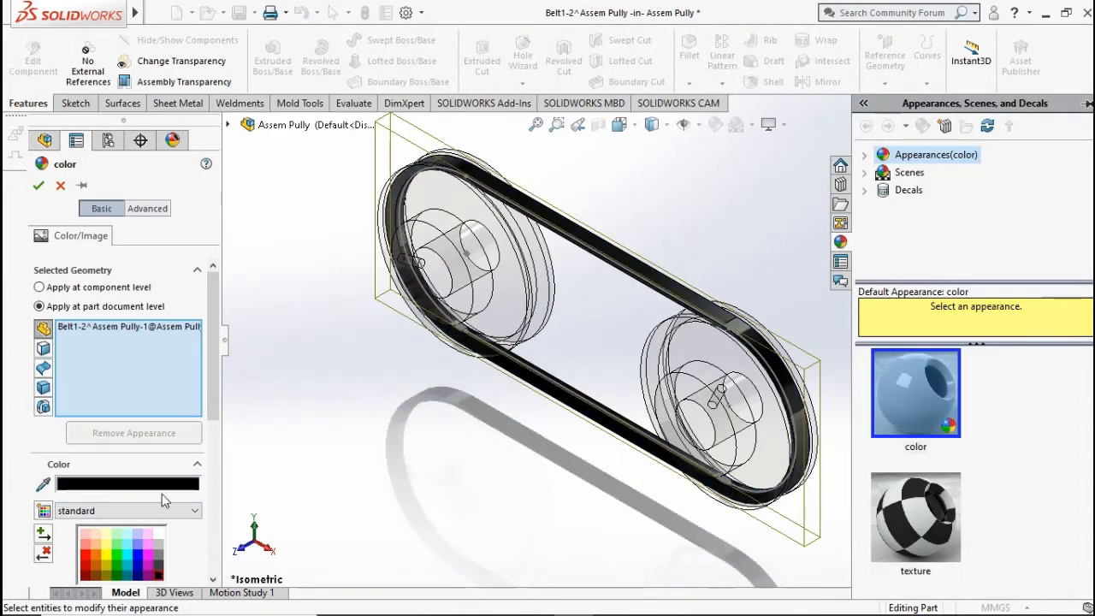
pyautogui.click(39, 187)
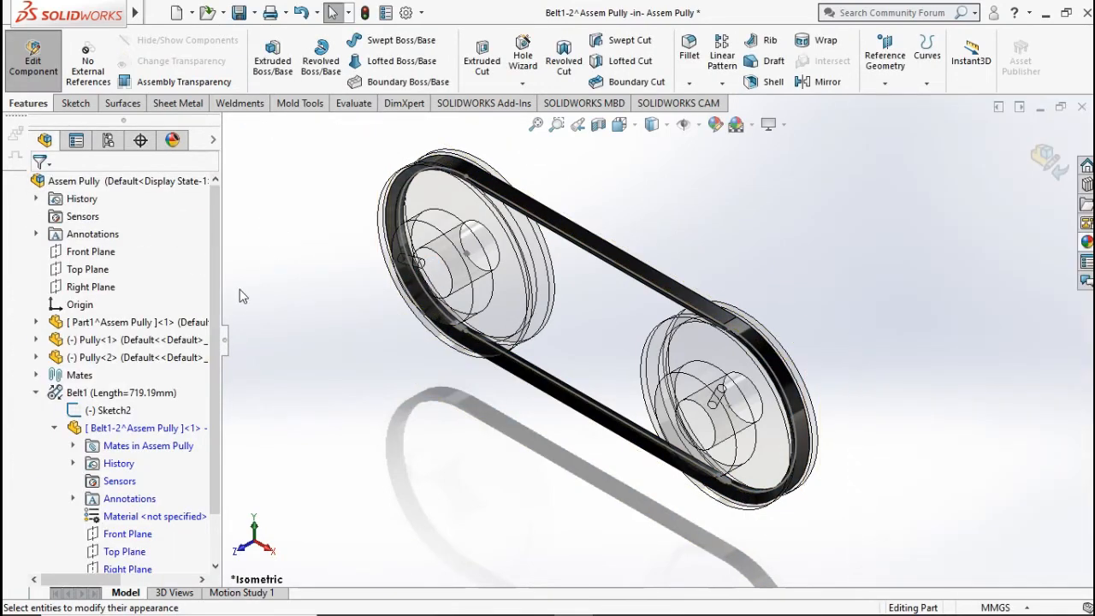
# Return to editing the assembly, hide the belt's path sketch and collapse the belt feature in the assembly tree
pyautogui.click(1047, 160)
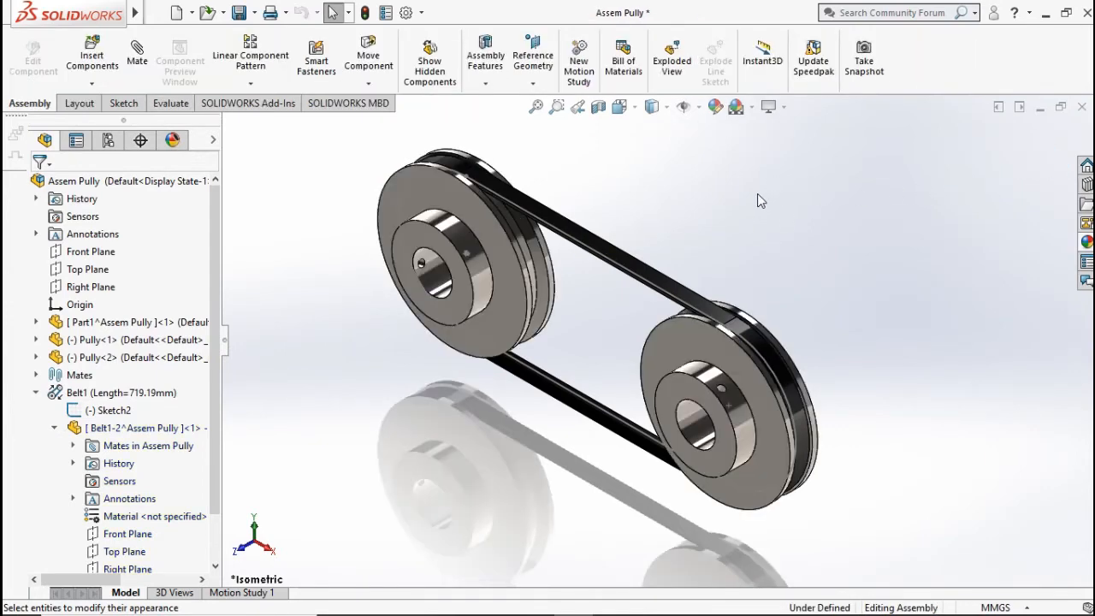
pyautogui.scroll(3, 757, 194)
pyautogui.rightClick(672, 284)
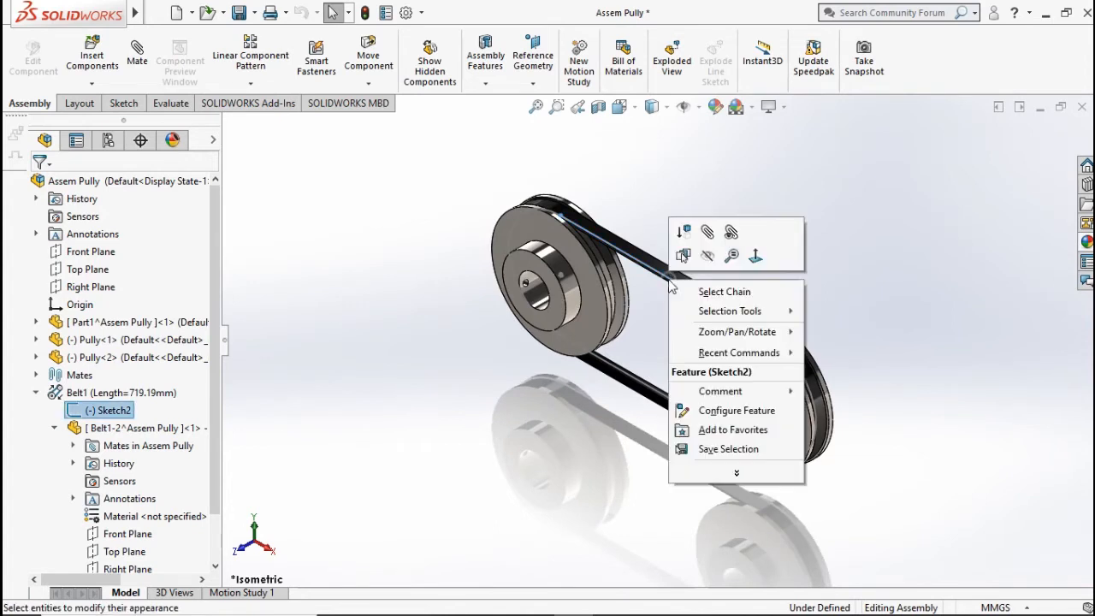
pyautogui.click(715, 258)
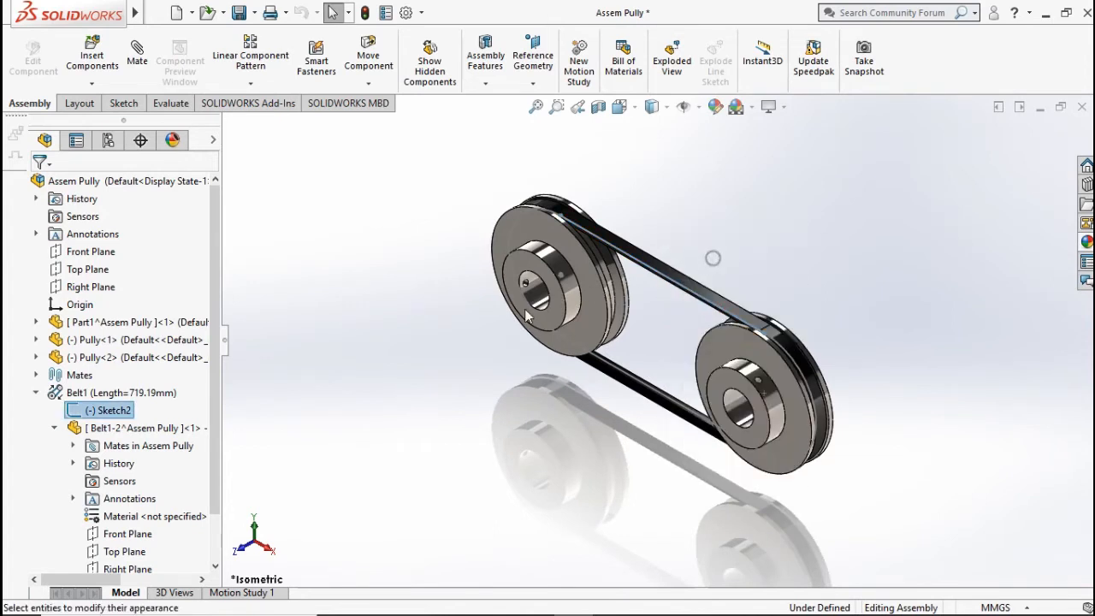
pyautogui.click(37, 393)
# Turn each of the two pulleys about its axis to check their free rotation without a belt
pyautogui.click(576, 333)
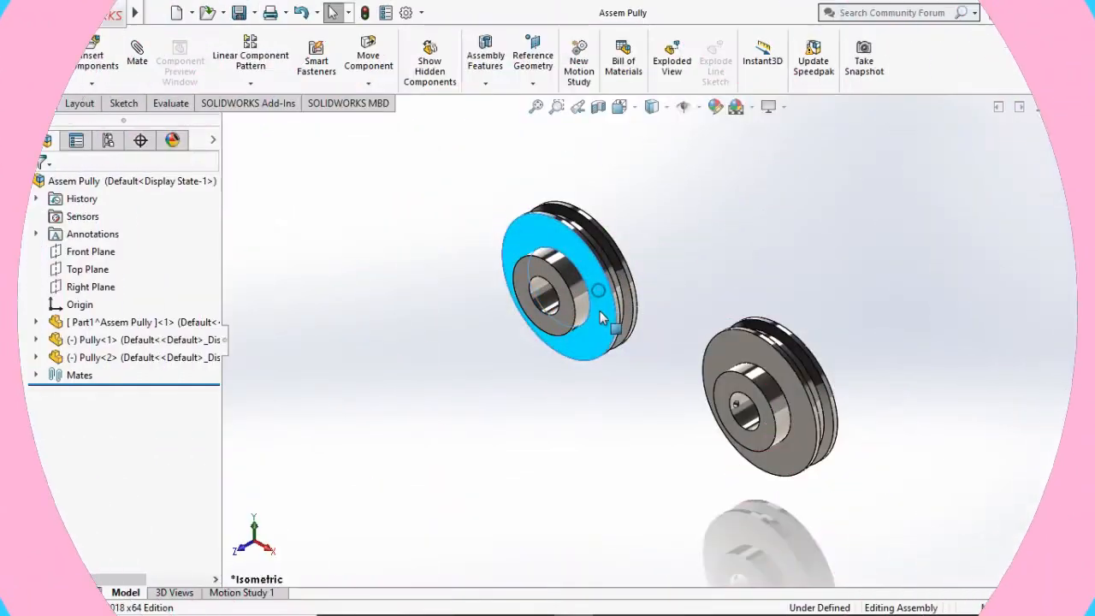
pyautogui.moveTo(600, 313)
pyautogui.mouseDown()
pyautogui.moveTo(531, 340)
pyautogui.moveTo(552, 229)
pyautogui.moveTo(605, 330)
pyautogui.mouseUp()
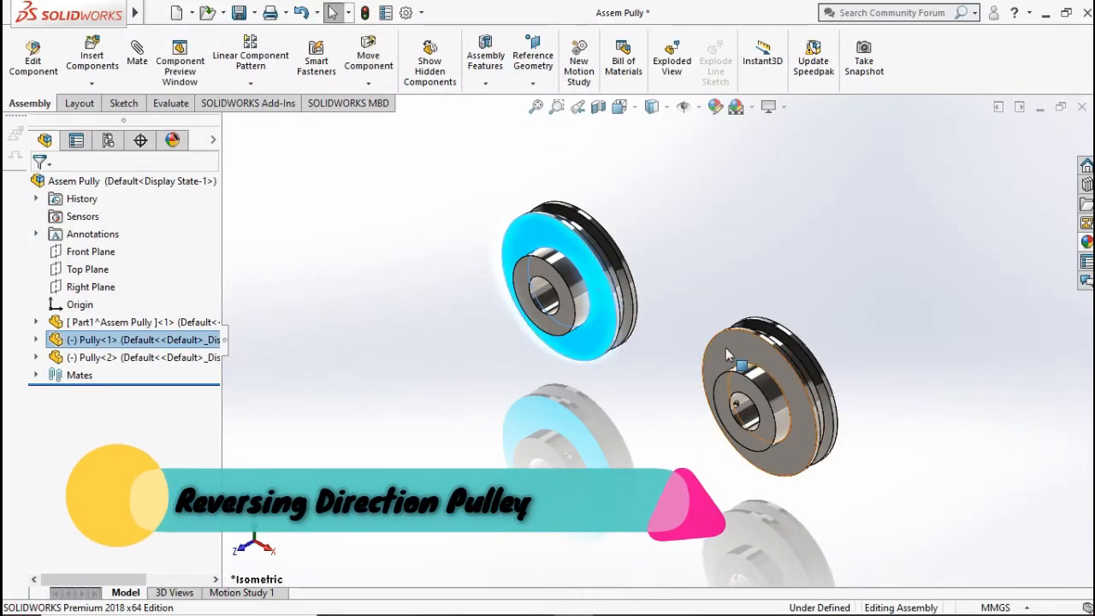
pyautogui.click(726, 351)
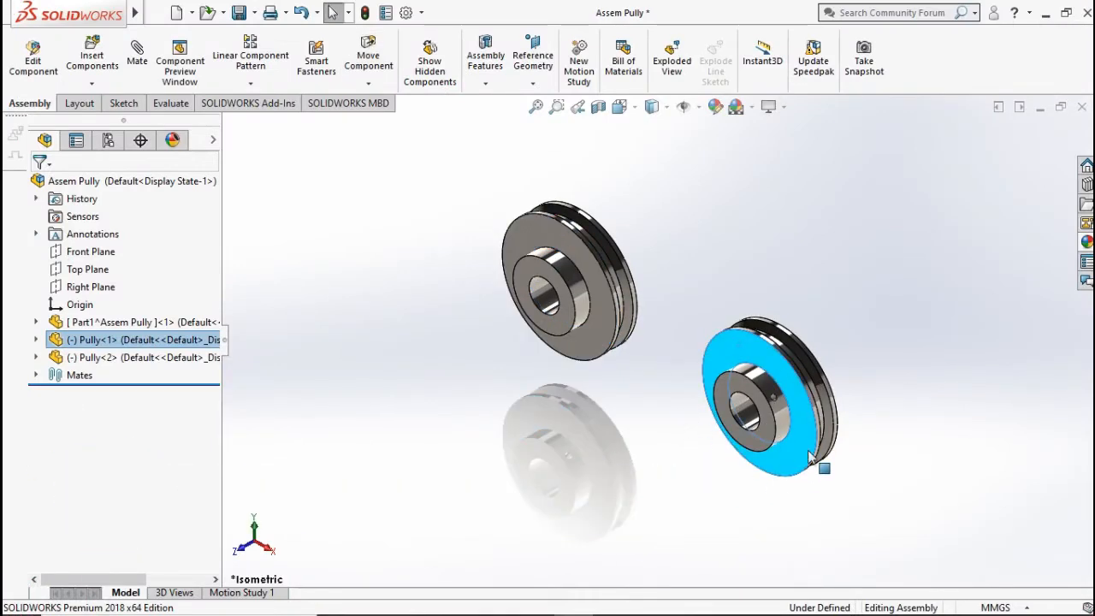
pyautogui.click(650, 395)
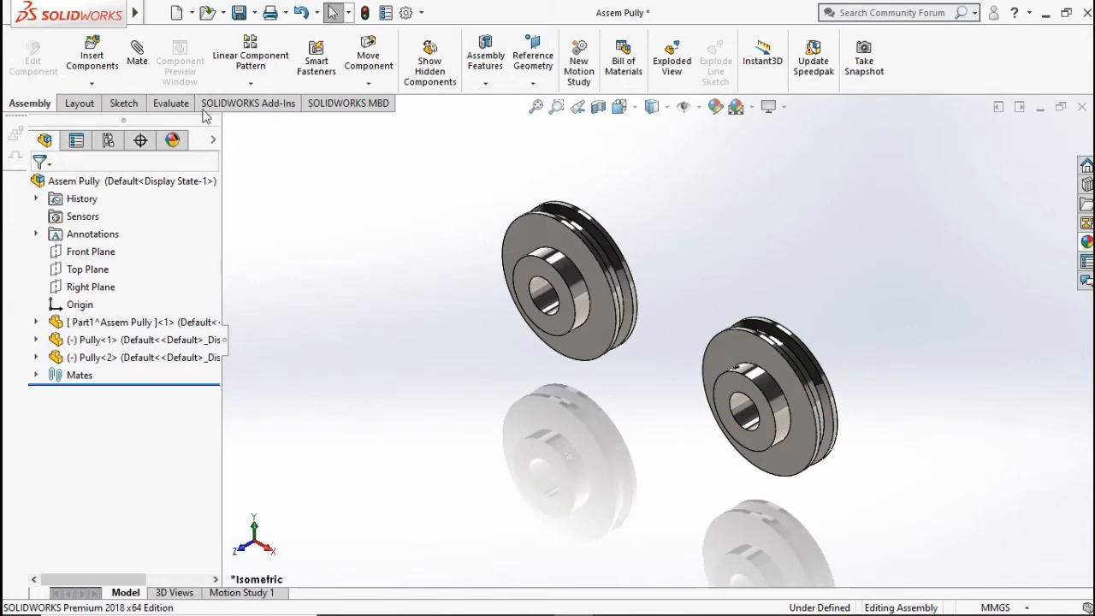
# Start a mate, clear the selected groove face of the upper-left pulley and choose the mechanical Gear mate type
pyautogui.click(139, 69)
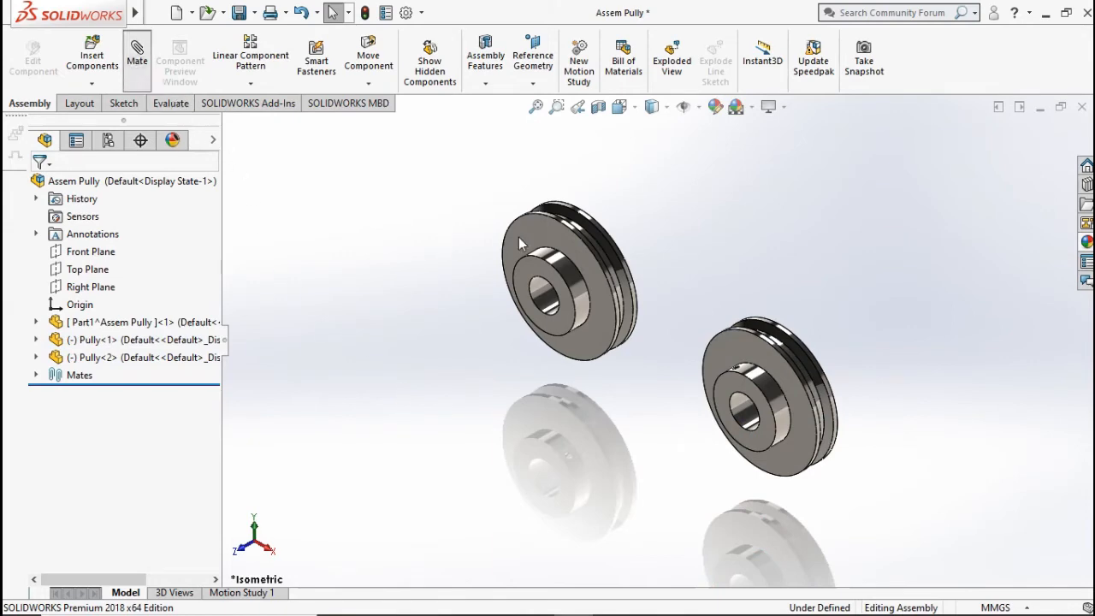
pyautogui.scroll(-4, 643, 250)
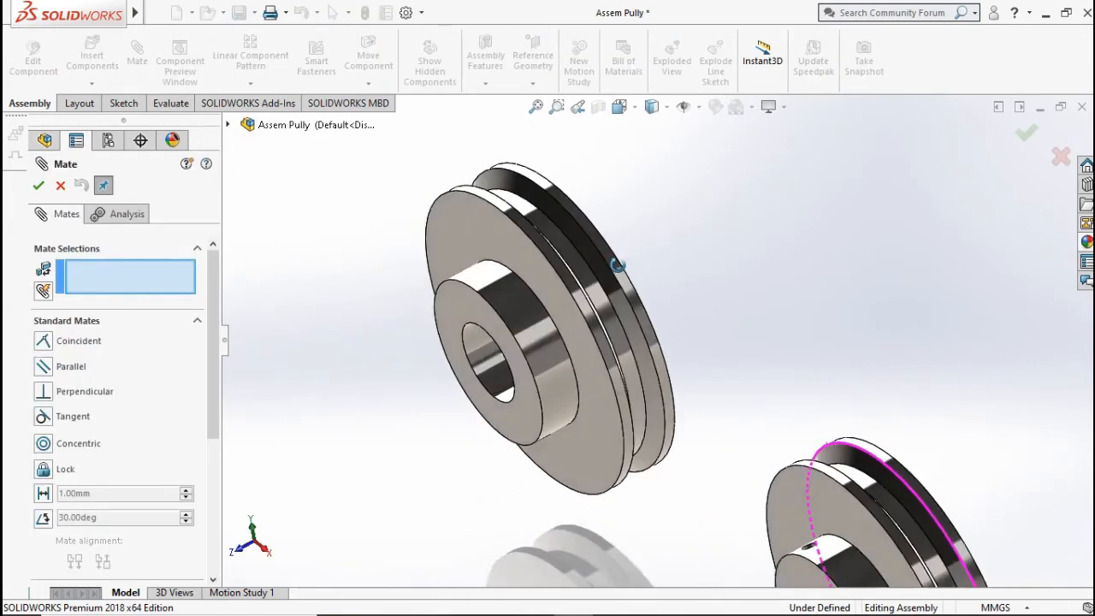
pyautogui.scroll(-4, 617, 264)
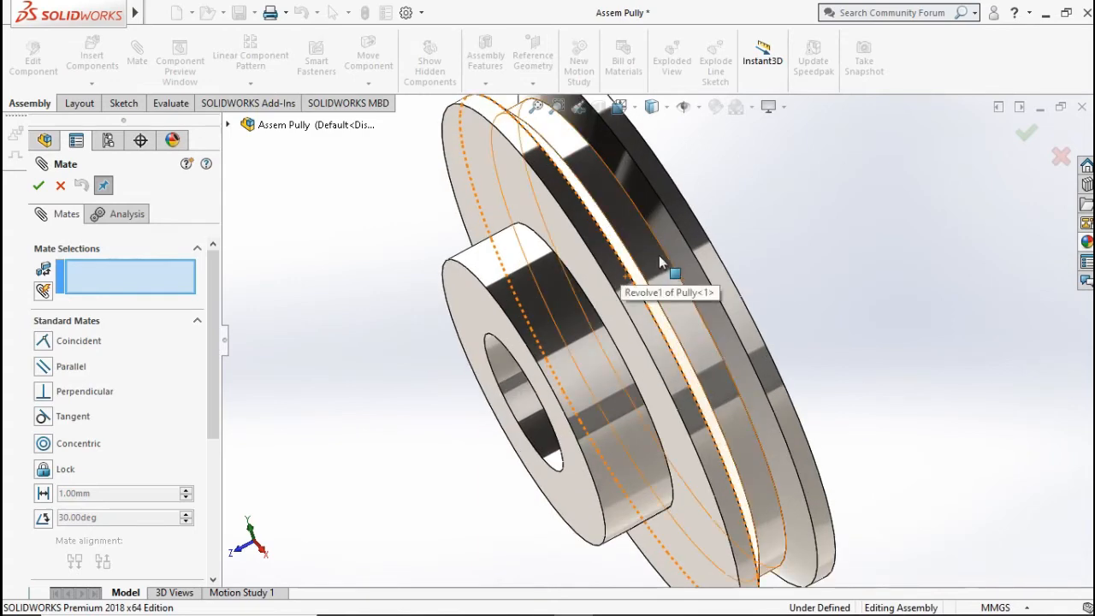
pyautogui.click(667, 276)
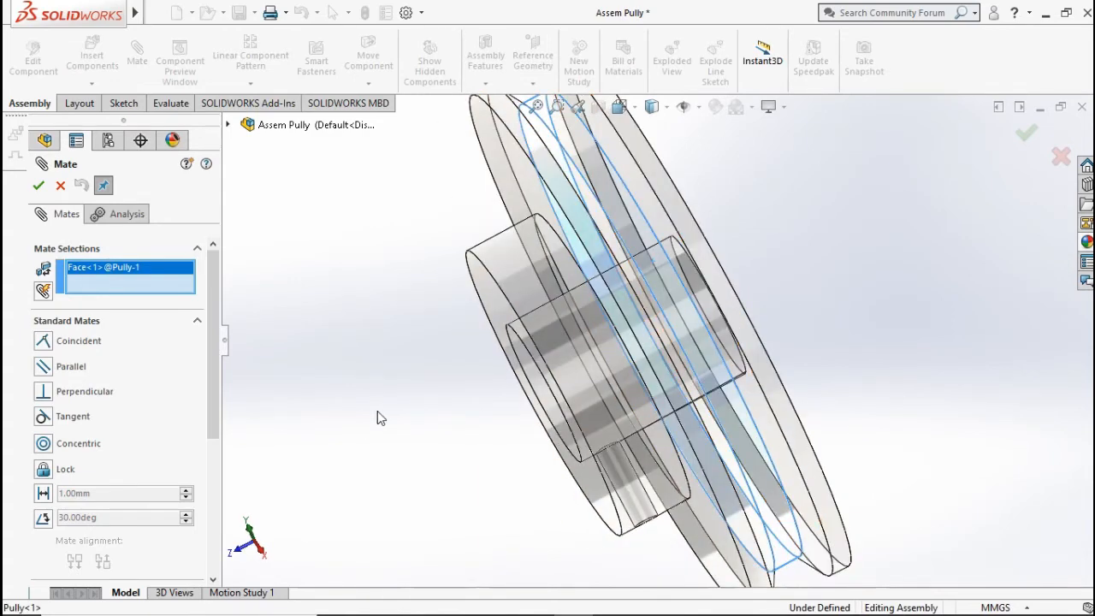
pyautogui.scroll(3, 479, 414)
pyautogui.scroll(-1, 210, 410)
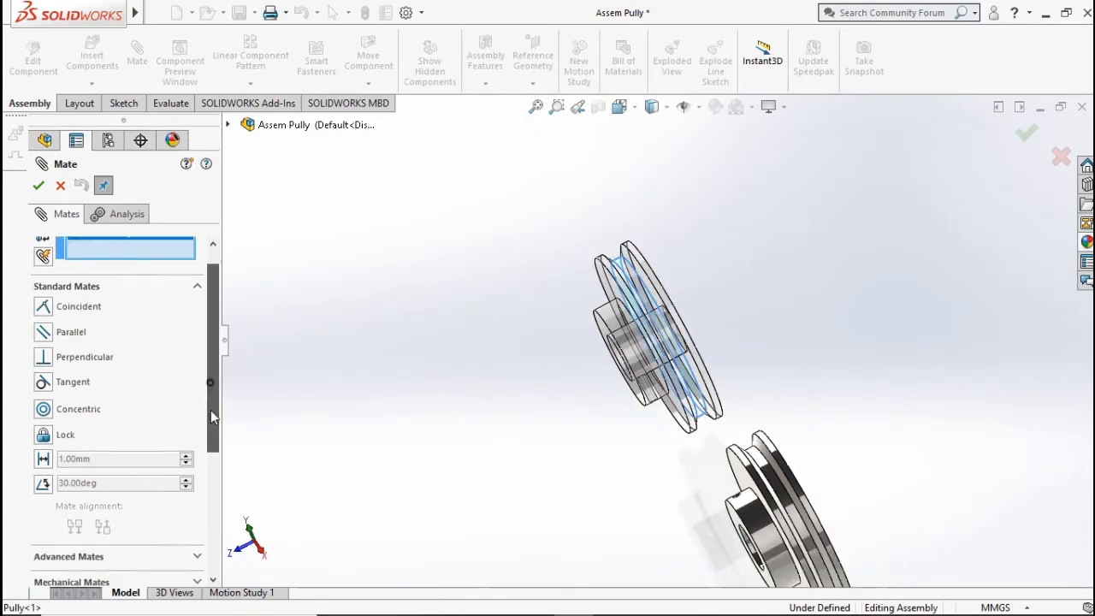
pyautogui.scroll(1, 196, 376)
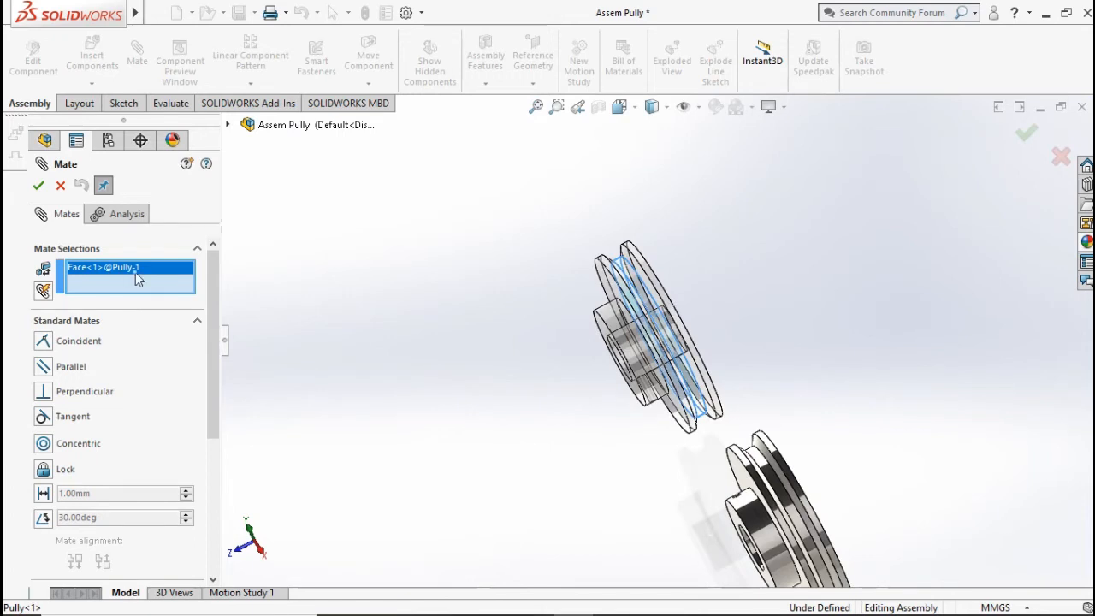
pyautogui.rightClick(136, 272)
pyautogui.click(171, 283)
pyautogui.scroll(-3, 140, 366)
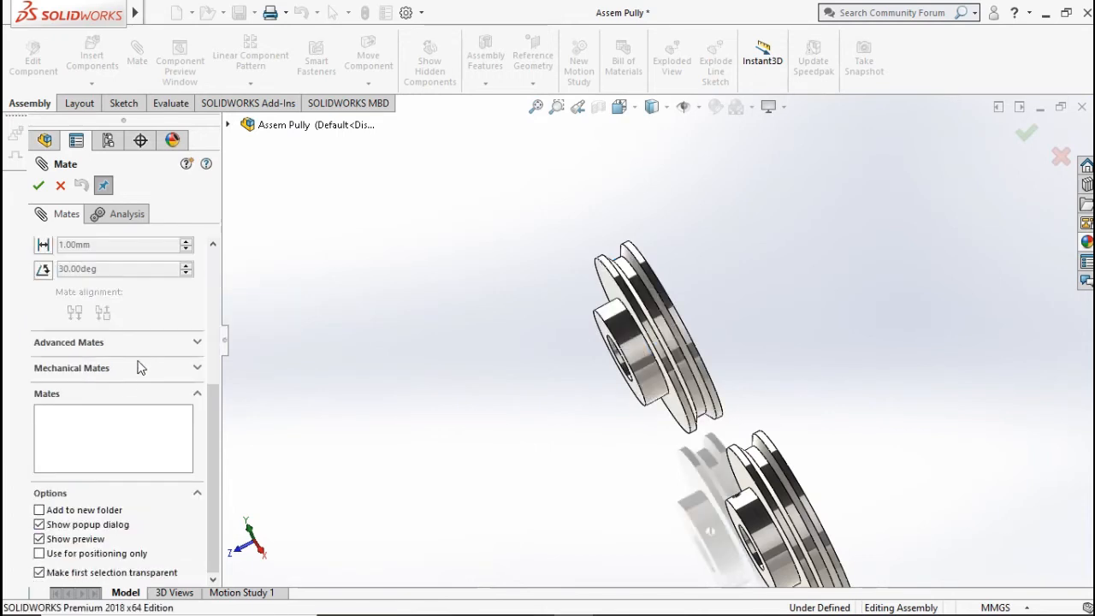
pyautogui.click(109, 370)
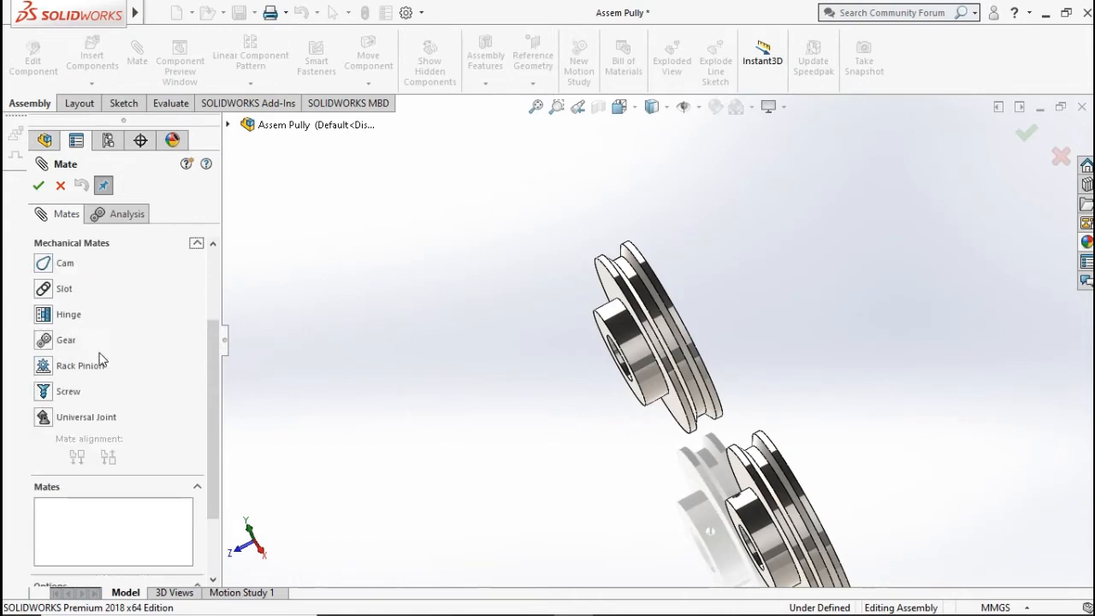
pyautogui.click(51, 344)
pyautogui.scroll(1, 107, 370)
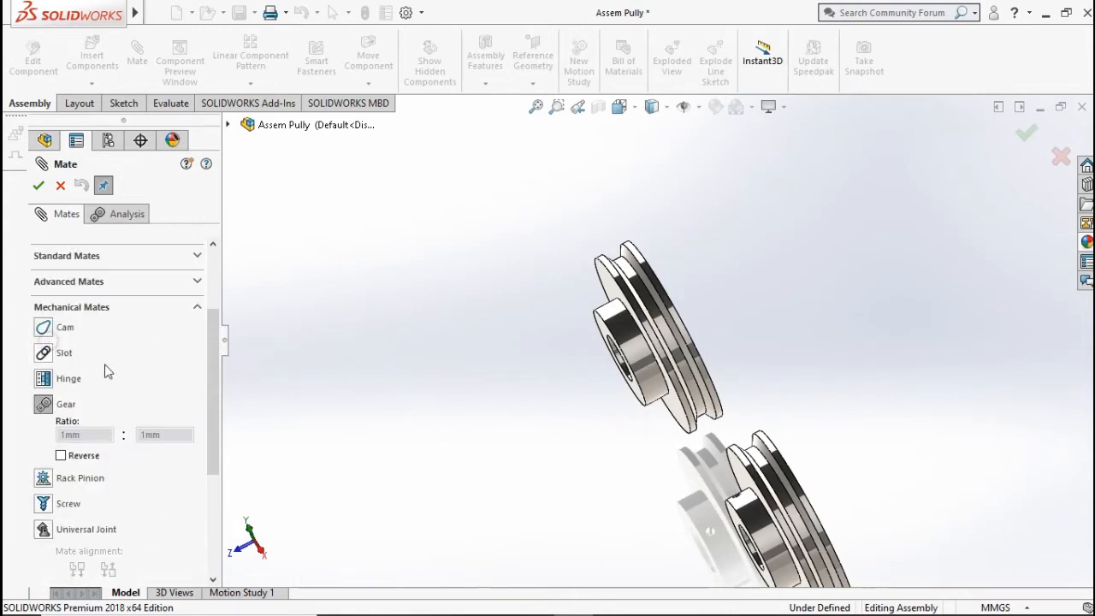
# Add the Gear mate between the cylindrical groove-floor faces of the two pulleys, keeping the proposed ratio and direction
pyautogui.scroll(-5, 672, 334)
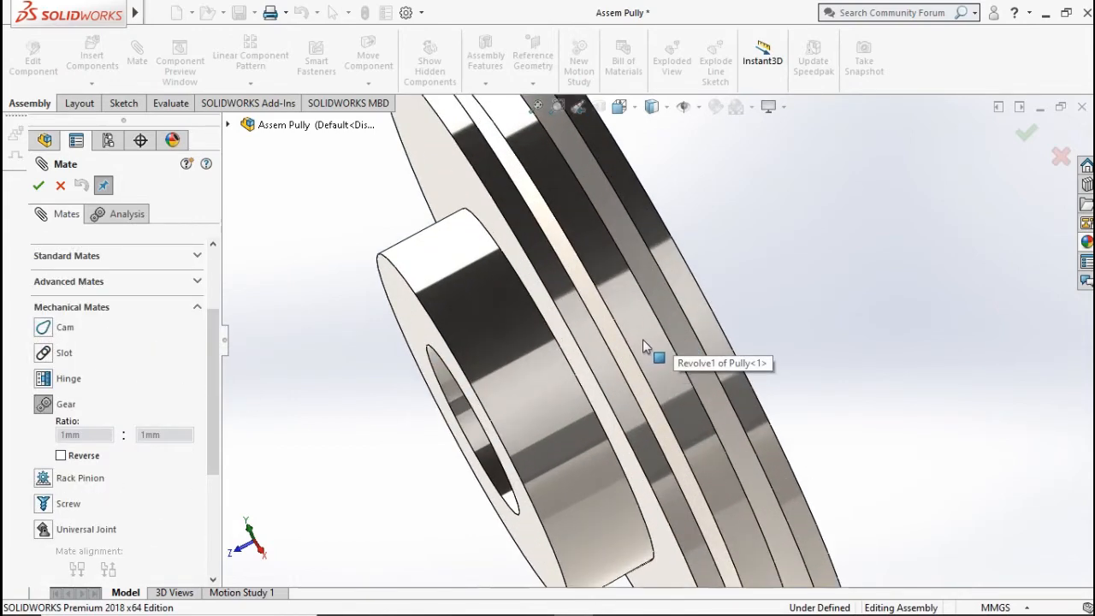
pyautogui.click(645, 342)
pyautogui.scroll(4, 705, 394)
pyautogui.scroll(-3, 737, 483)
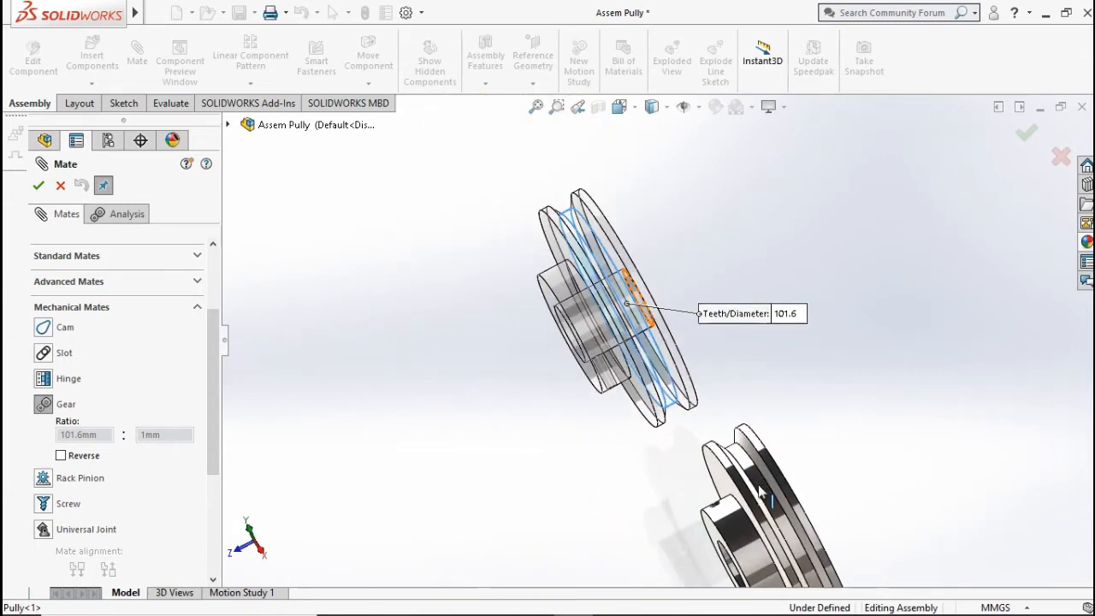
pyautogui.scroll(-2, 738, 483)
pyautogui.click(726, 416)
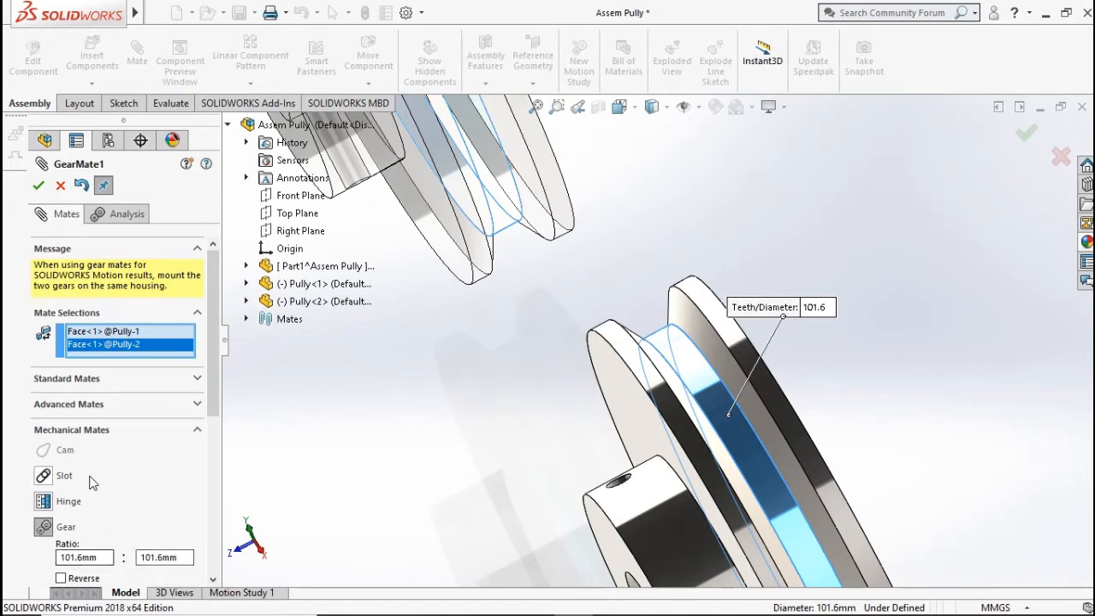
pyautogui.click(38, 187)
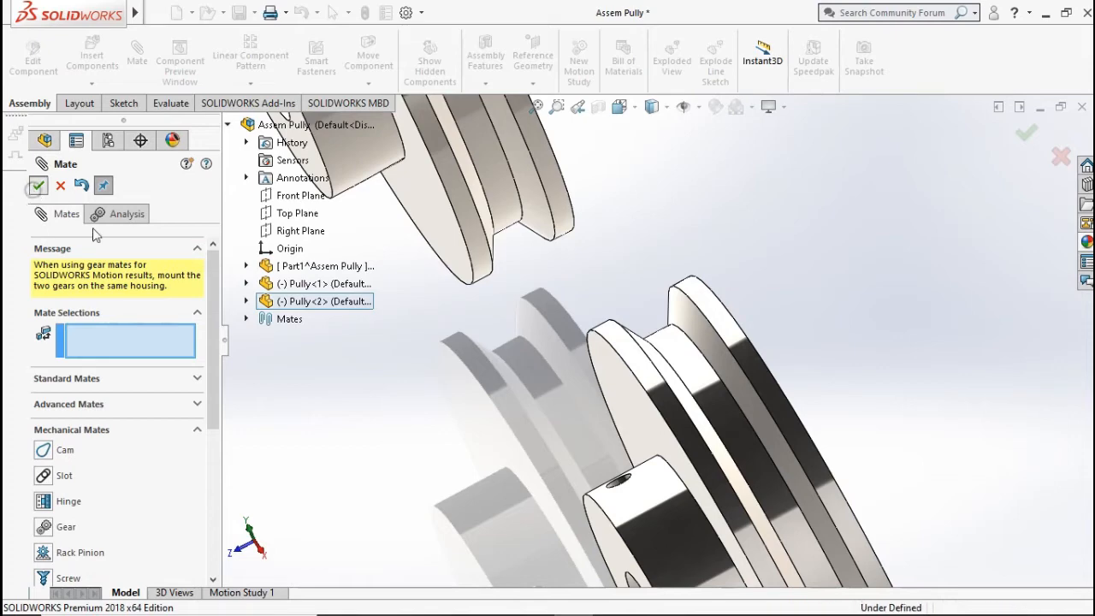
pyautogui.click(39, 185)
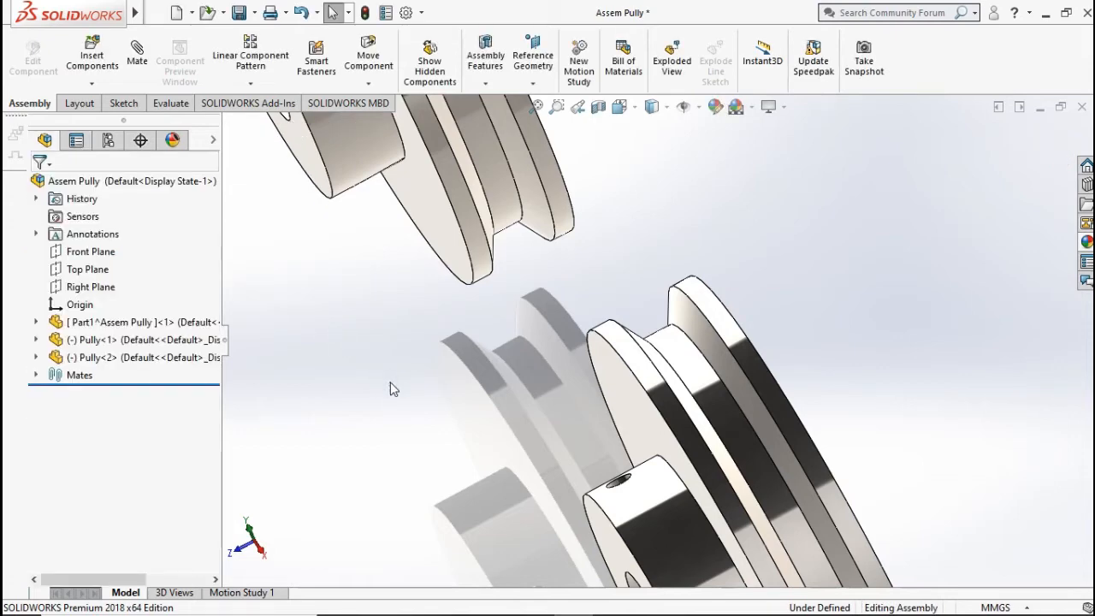
# Turn the first pulley about its axis to check how the gear-mated second pulley follows
pyautogui.hotkey('ctrl', '7')
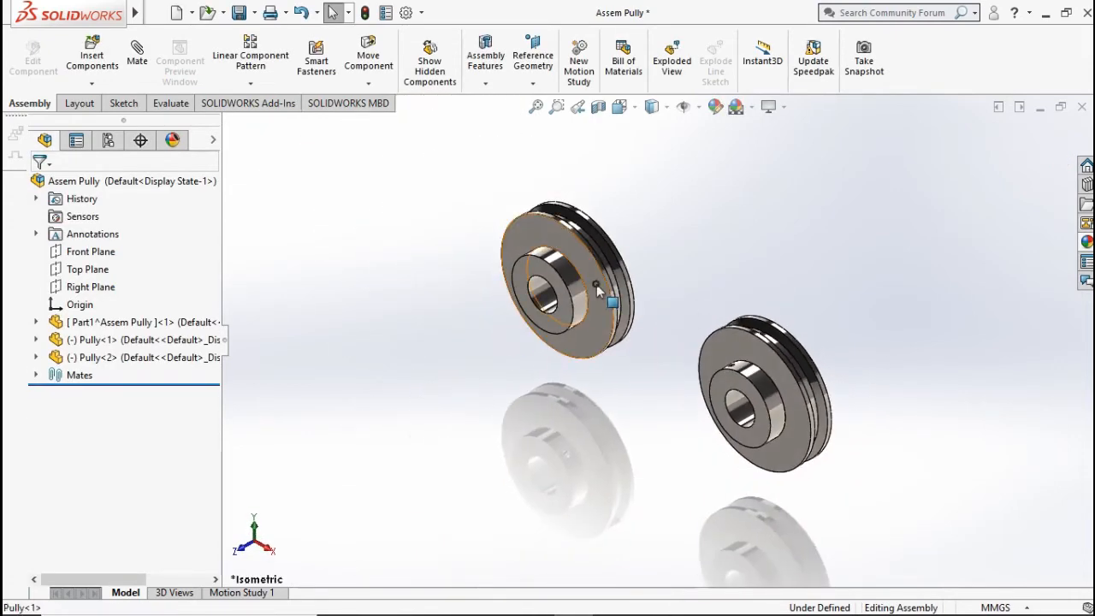
pyautogui.click(596, 284)
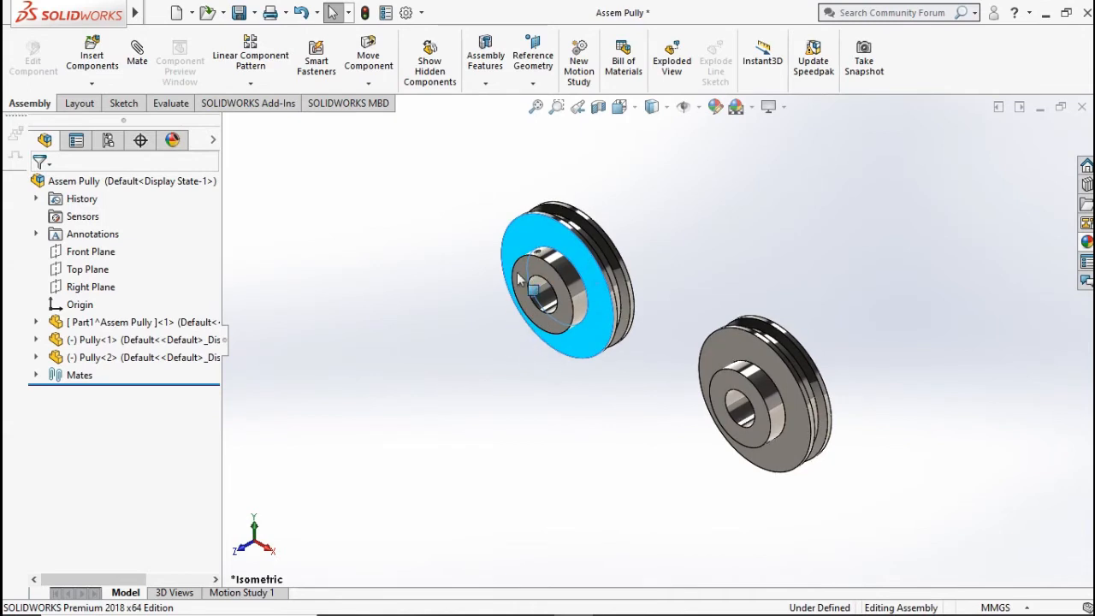
pyautogui.moveTo(581, 330); pyautogui.dragTo(579, 333)
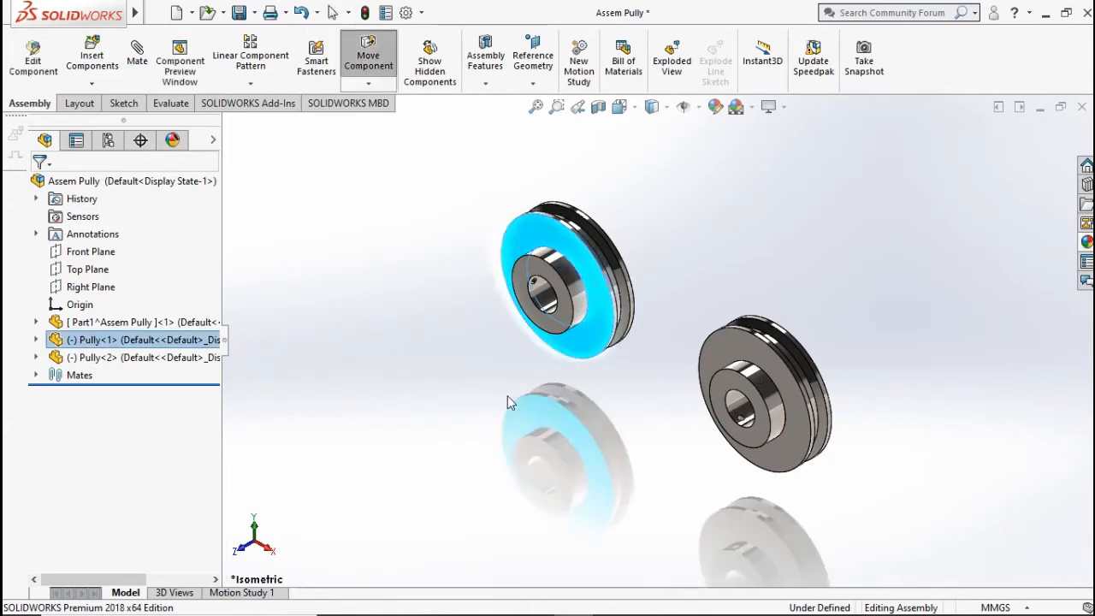
pyautogui.click(499, 402)
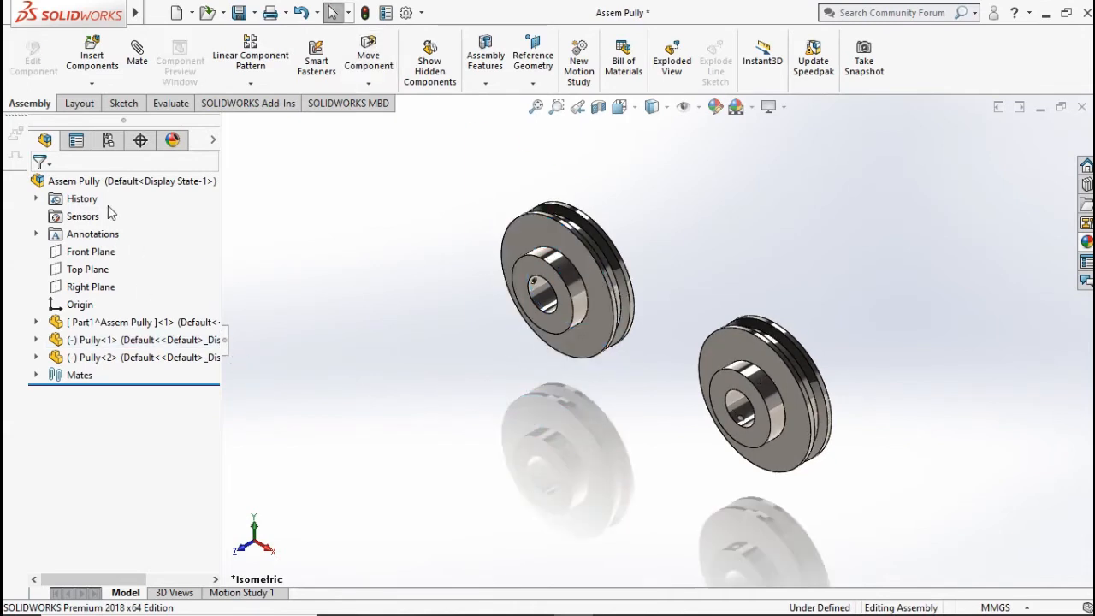
# Insert a new part into the assembly with its sketch on the Front Plane and view that plane straight on
pyautogui.click(114, 88)
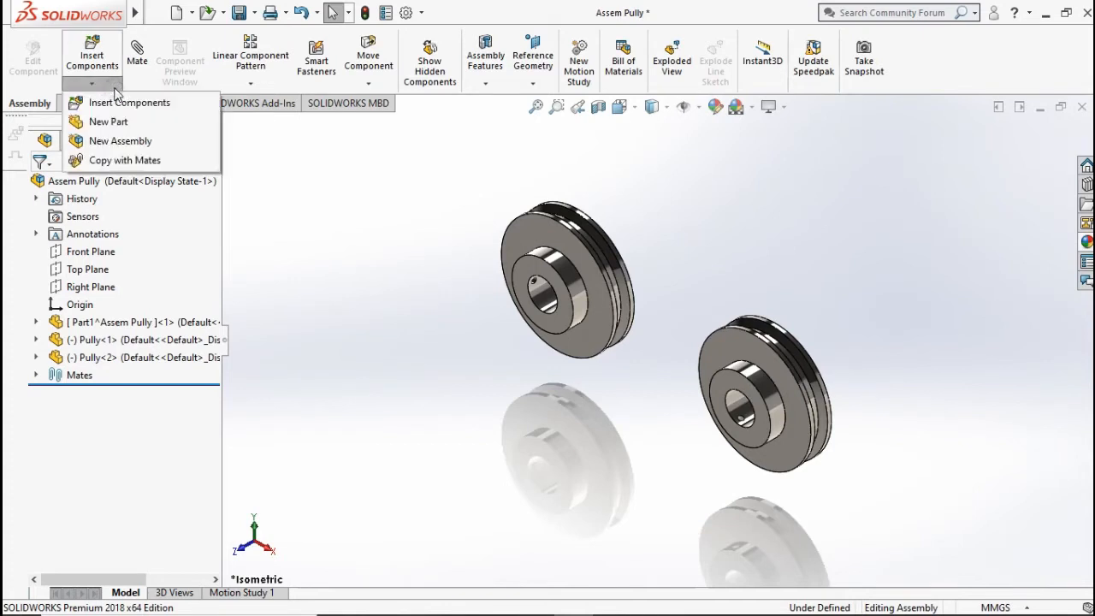
pyautogui.click(114, 125)
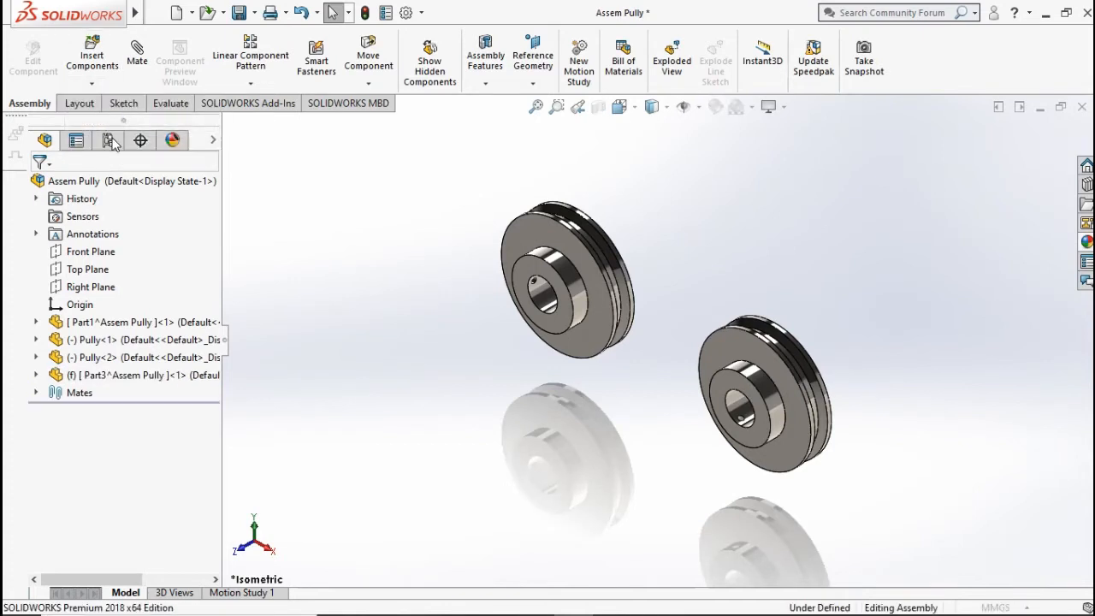
pyautogui.click(88, 270)
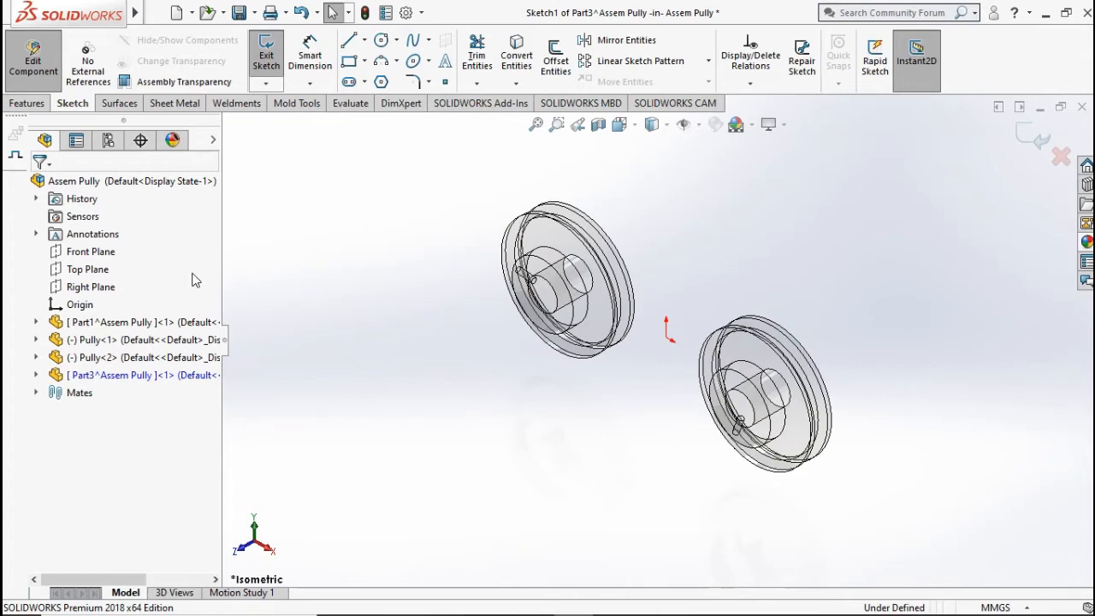
pyautogui.click(608, 222)
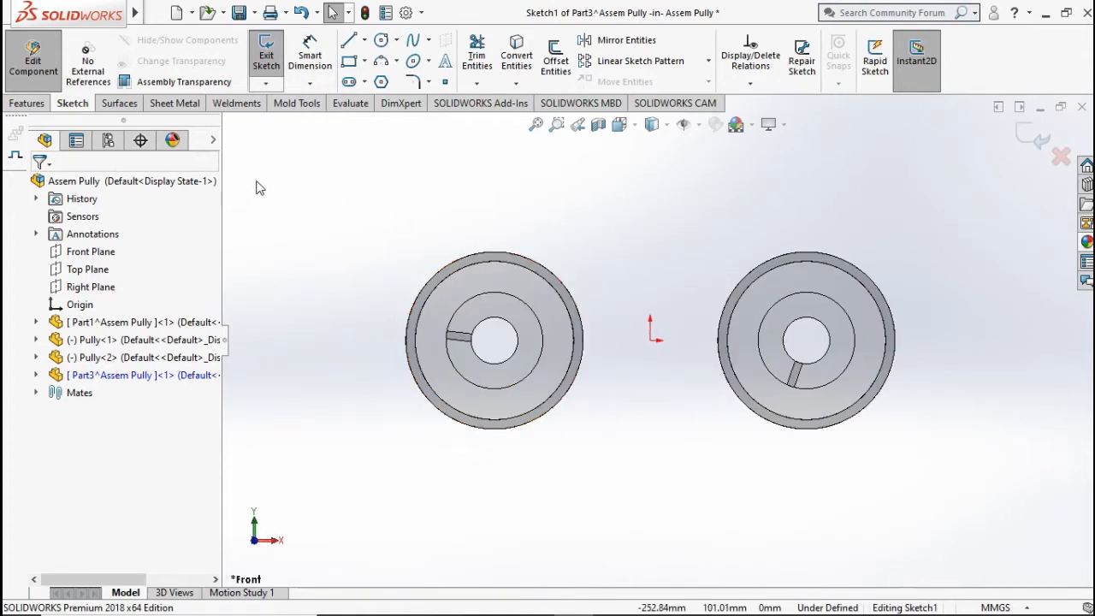
# Sketch two circles centred on the pulley axes, about 146 mm in diameter on the left and about 164 mm on the right
pyautogui.click(381, 40)
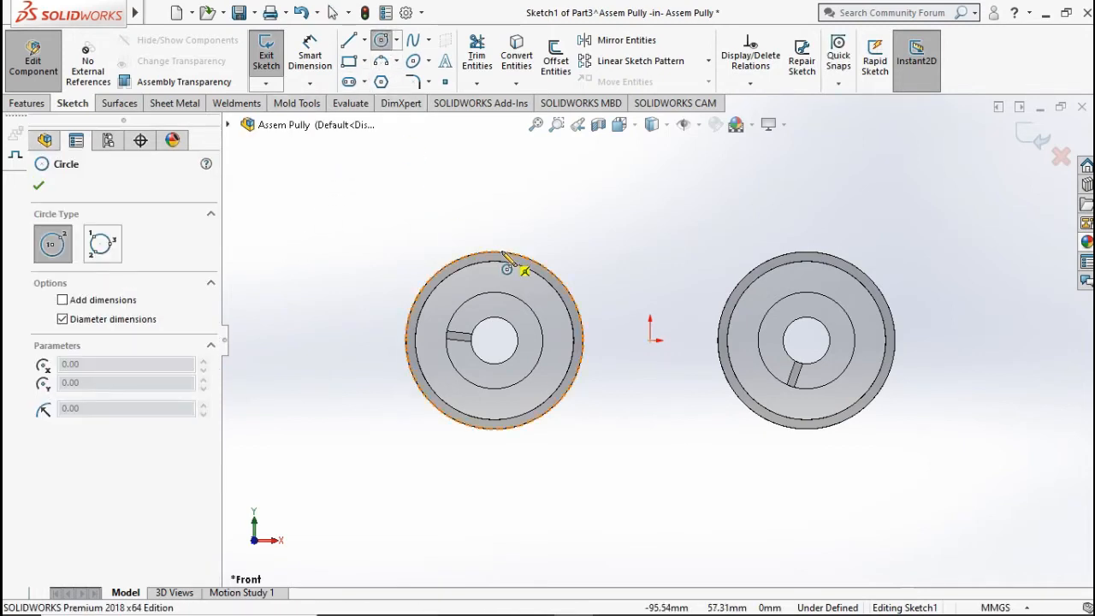
pyautogui.click(494, 340)
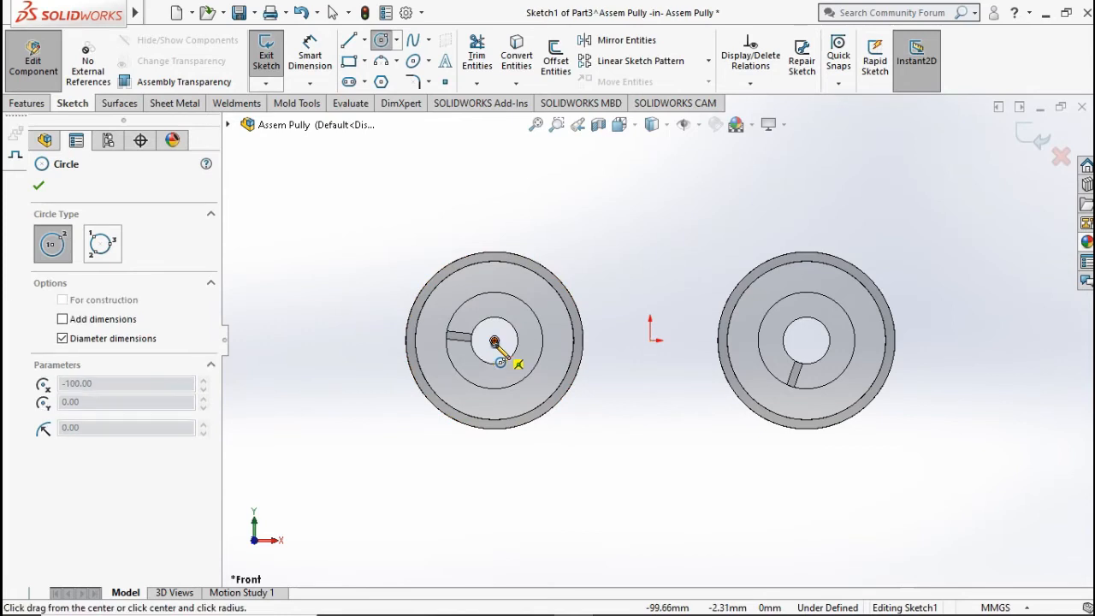
pyautogui.click(505, 227)
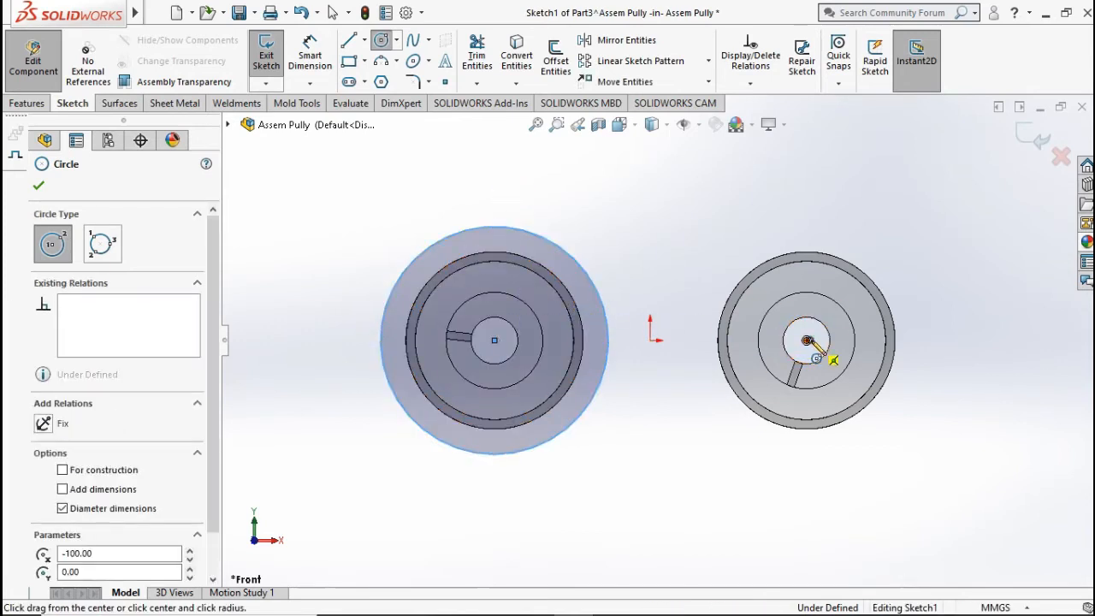
pyautogui.click(806, 340)
pyautogui.click(806, 212)
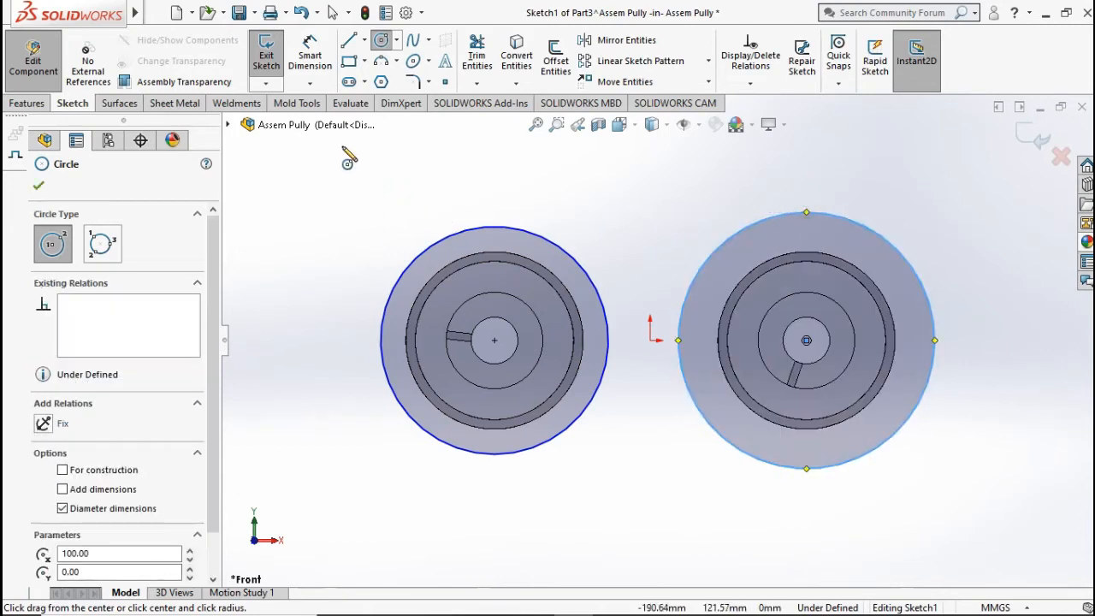
# Dimension the left circle's diameter to 4 in
pyautogui.click(310, 55)
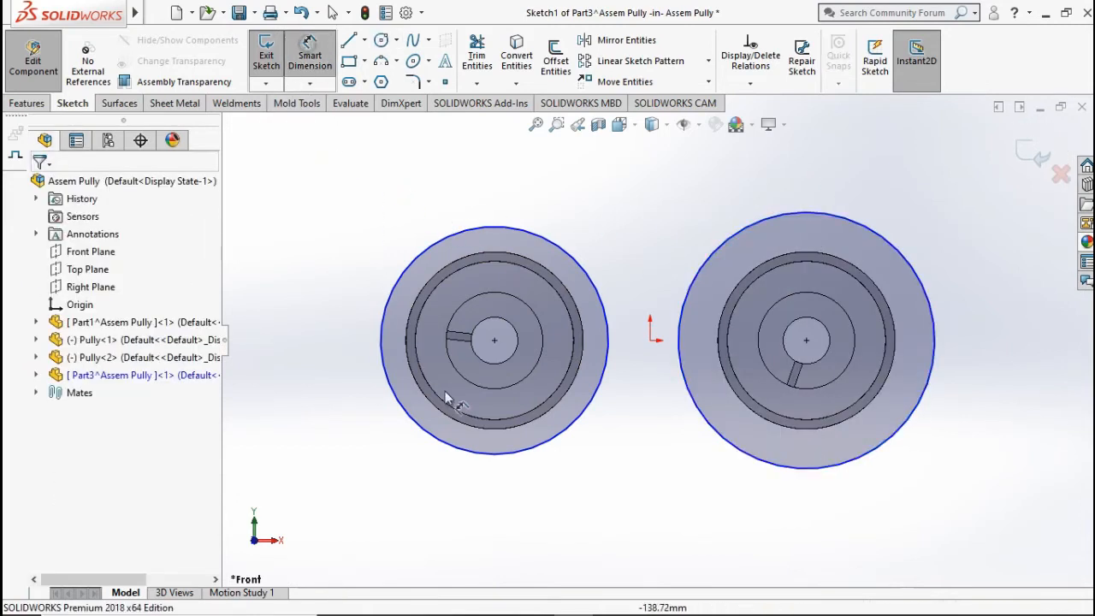
pyautogui.click(474, 455)
pyautogui.click(476, 544)
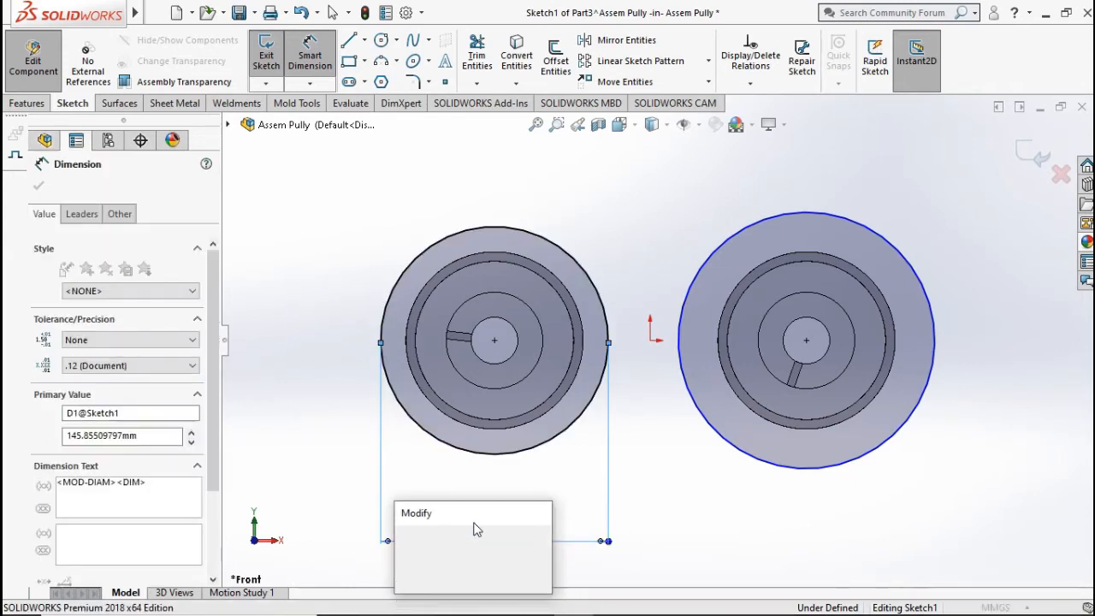
pyautogui.write('4in')
pyautogui.click(406, 538)
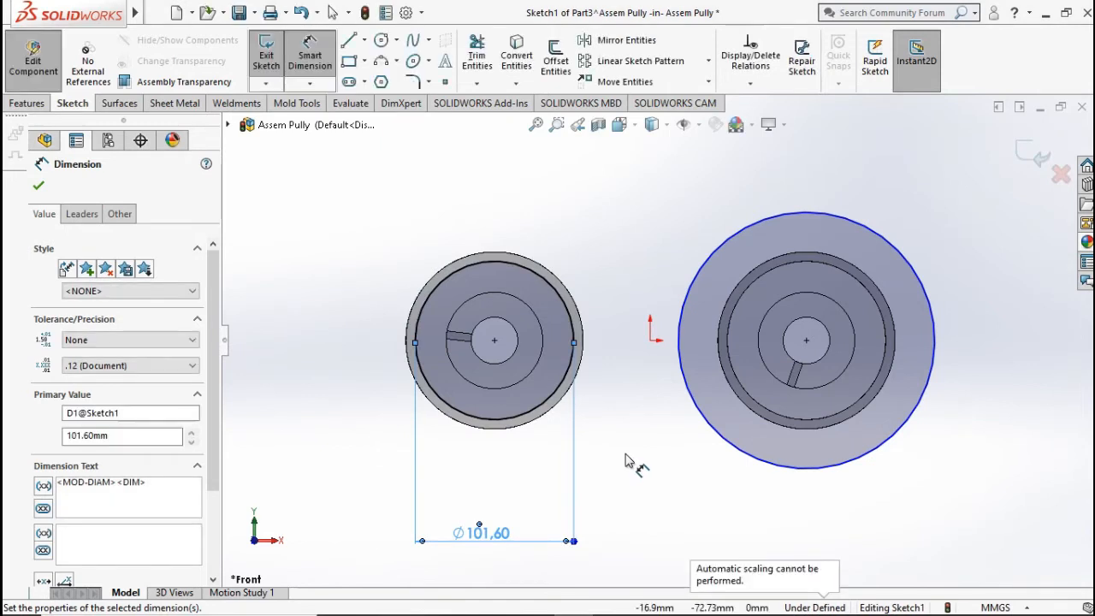
pyautogui.click(684, 451)
pyautogui.press('Escape')
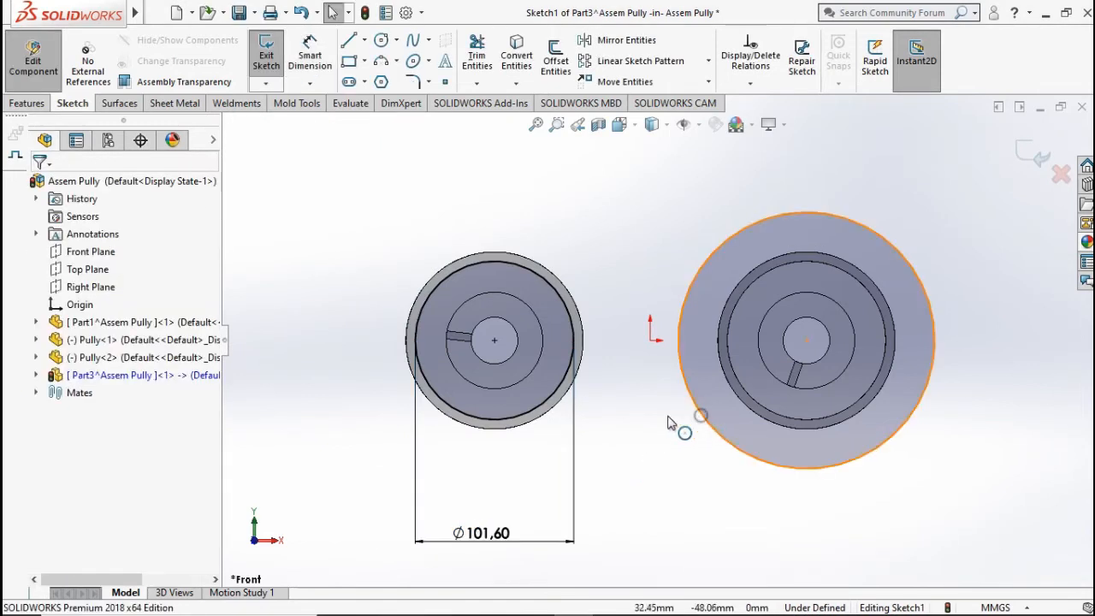
# Add an Equal relation between the left and right circles
pyautogui.click(523, 402)
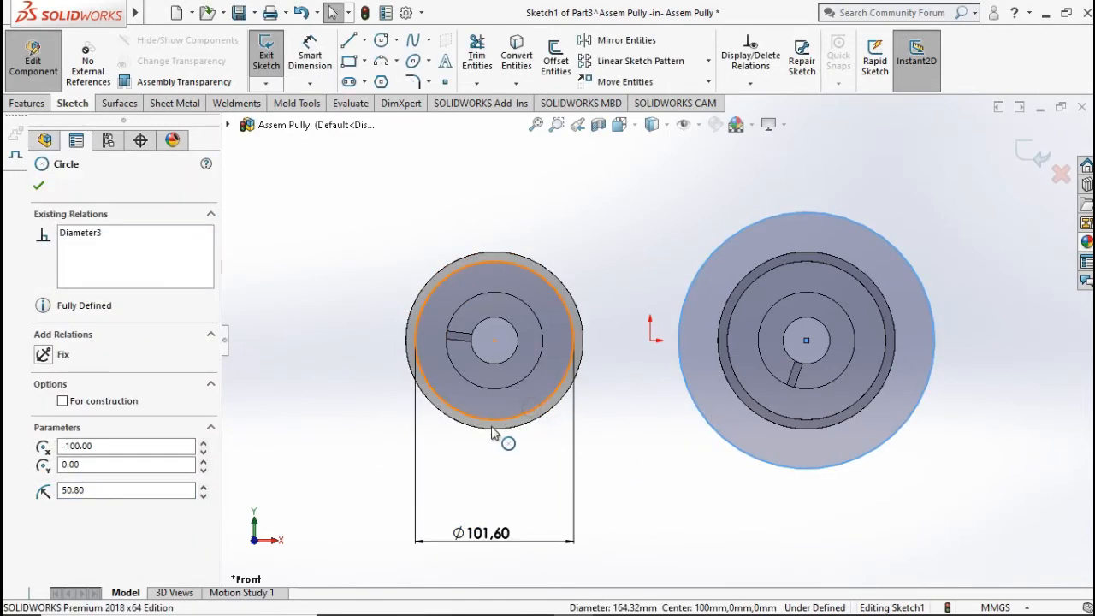
pyautogui.keyDown('ctrl'); pyautogui.click(503, 428); pyautogui.keyUp('ctrl')
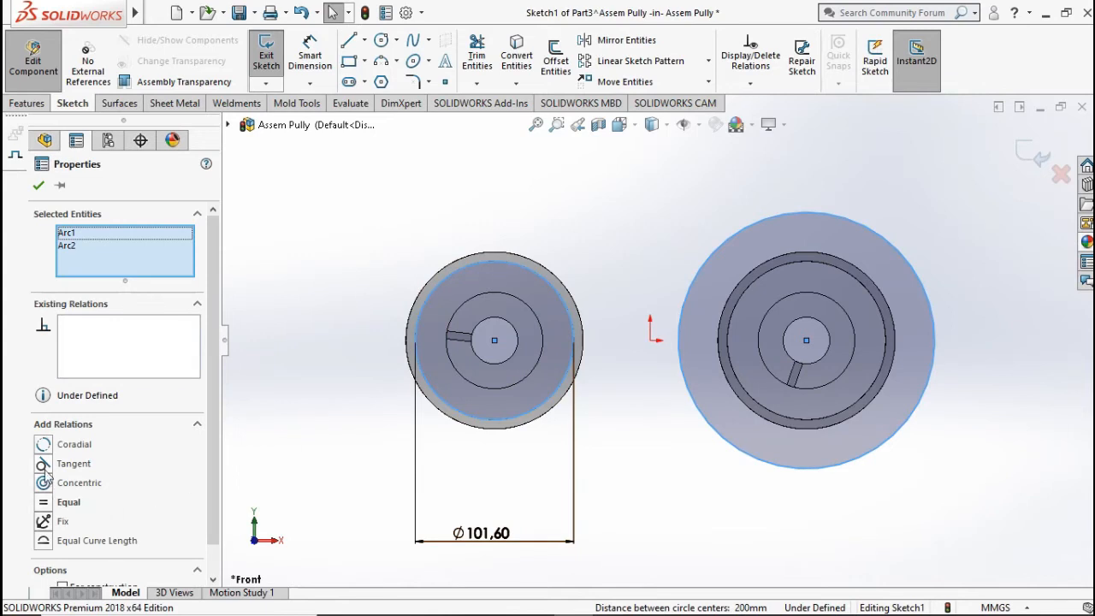
pyautogui.click(44, 502)
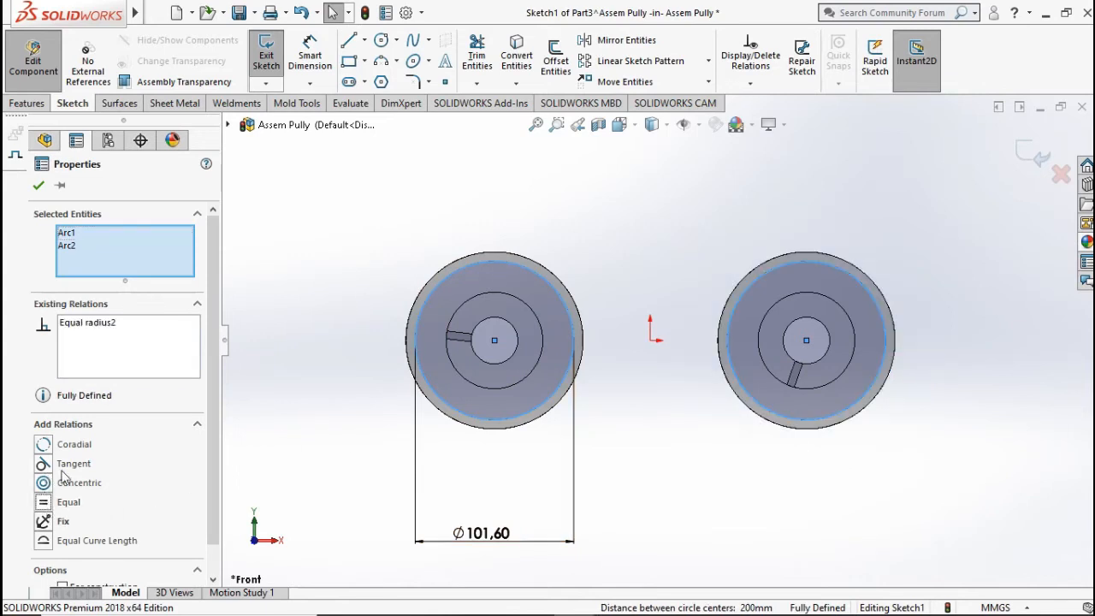
pyautogui.click(39, 186)
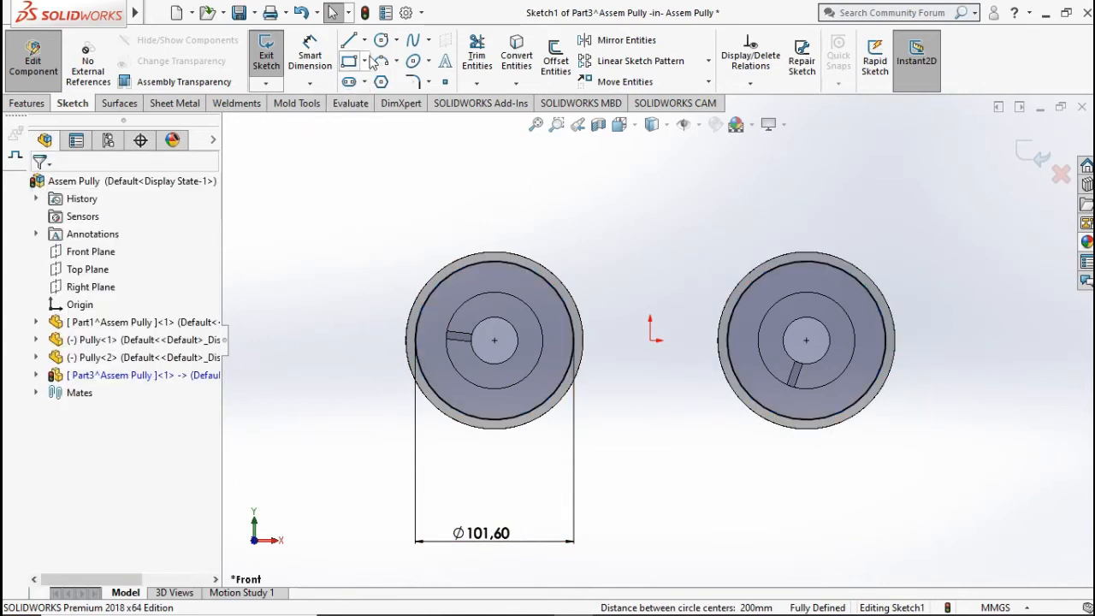
# Sketch a diagonal line from the lower right of the left circle to the upper left of the right circle
pyautogui.click(349, 41)
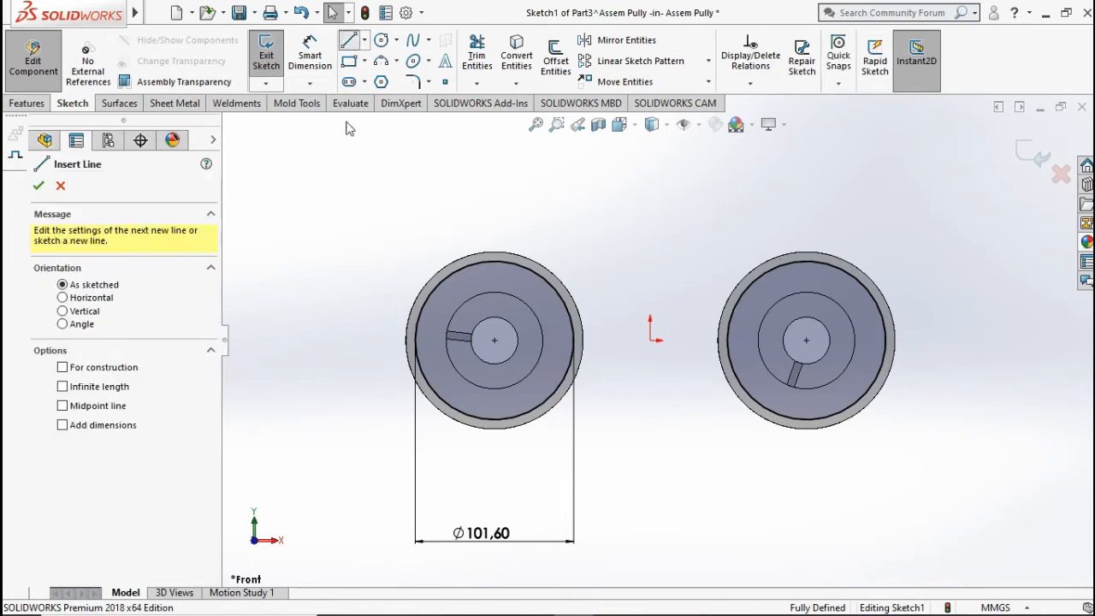
pyautogui.click(527, 417)
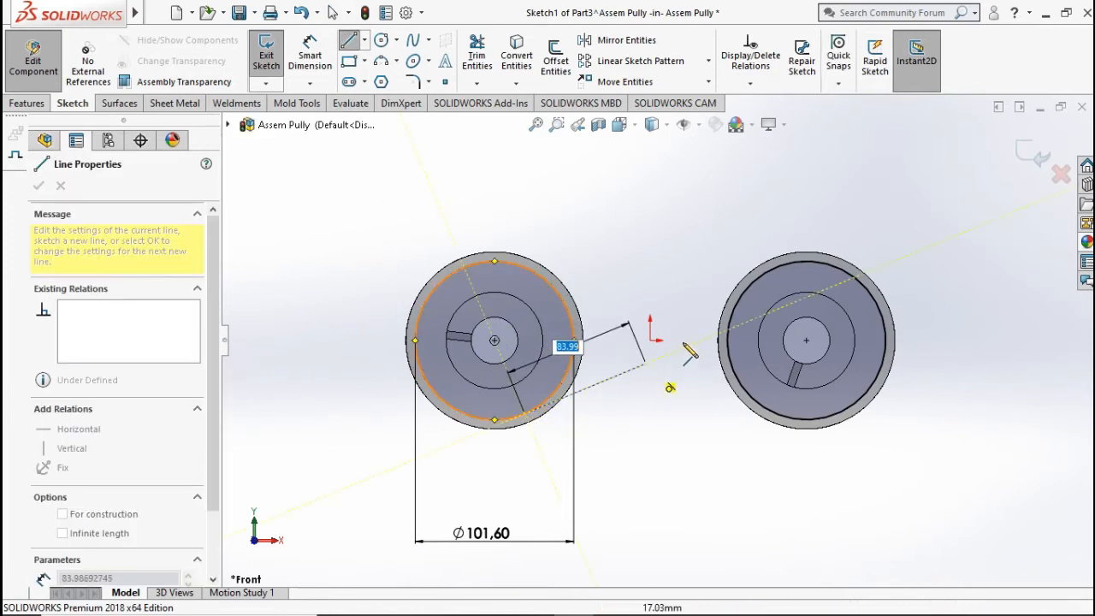
pyautogui.click(766, 272)
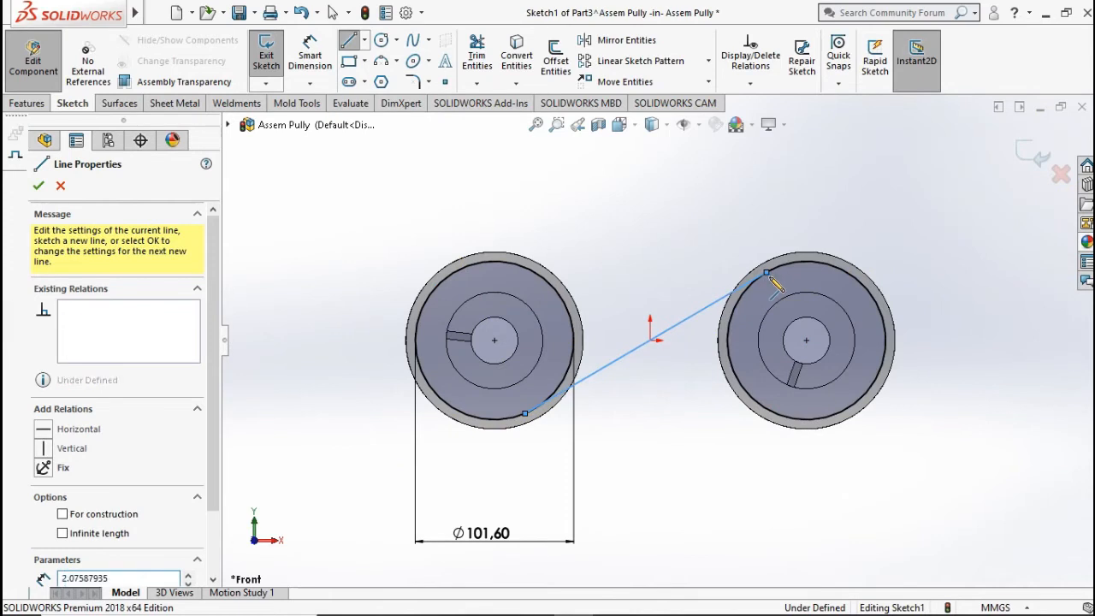
pyautogui.press('Escape')
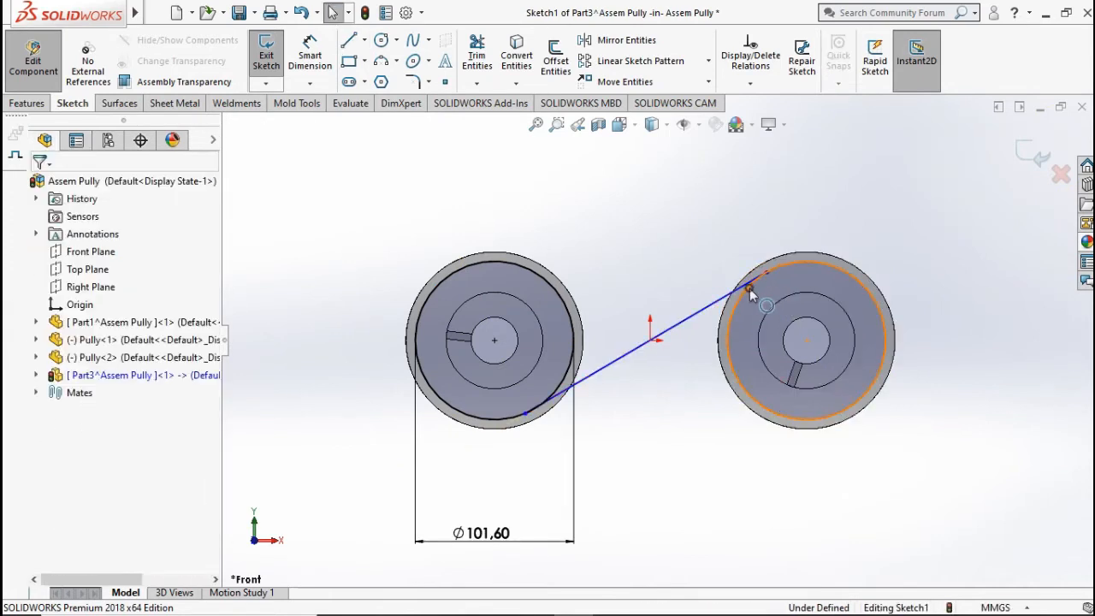
# Make the diagonal line tangent to both the right and left circles
pyautogui.click(749, 288)
pyautogui.keyDown('ctrl'); pyautogui.click(741, 289); pyautogui.keyUp('ctrl')
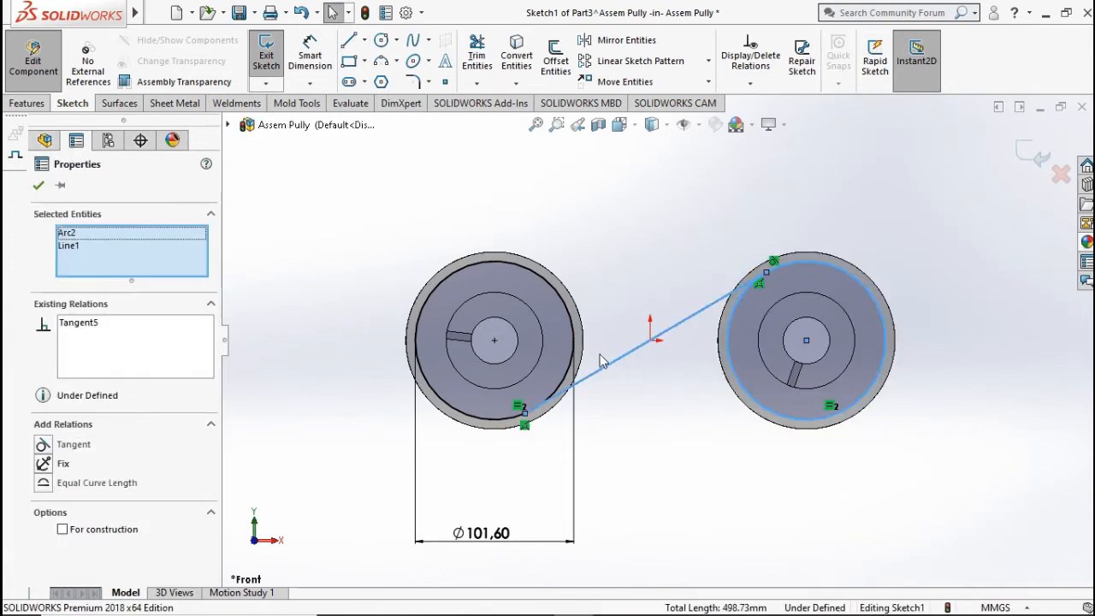
pyautogui.press('Escape')
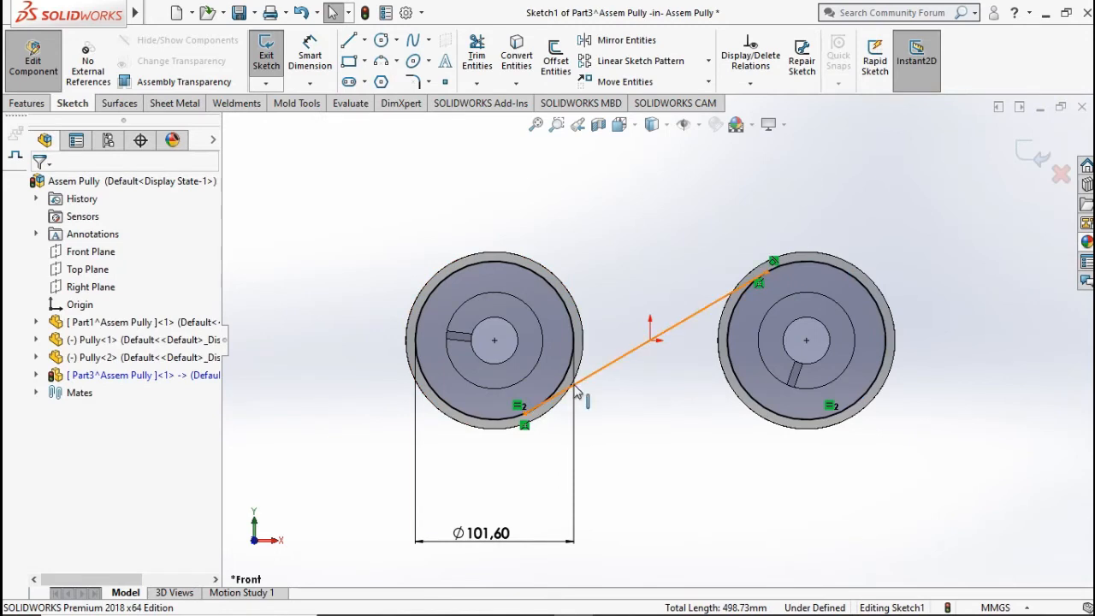
pyautogui.click(568, 390)
pyautogui.click(562, 390)
pyautogui.keyDown('ctrl'); pyautogui.click(566, 387); pyautogui.keyUp('ctrl')
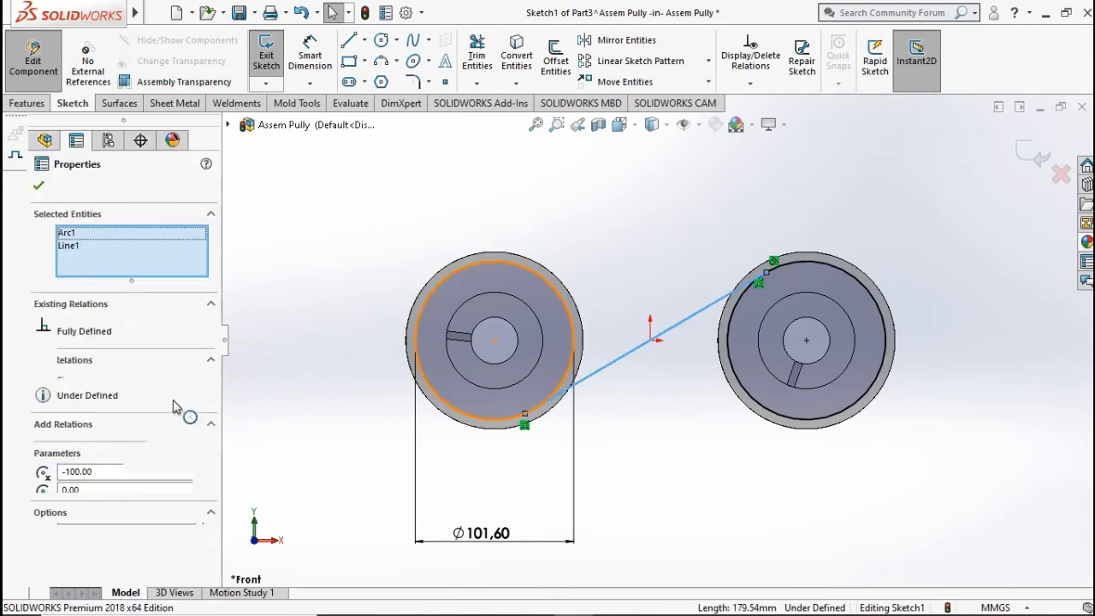
pyautogui.click(45, 445)
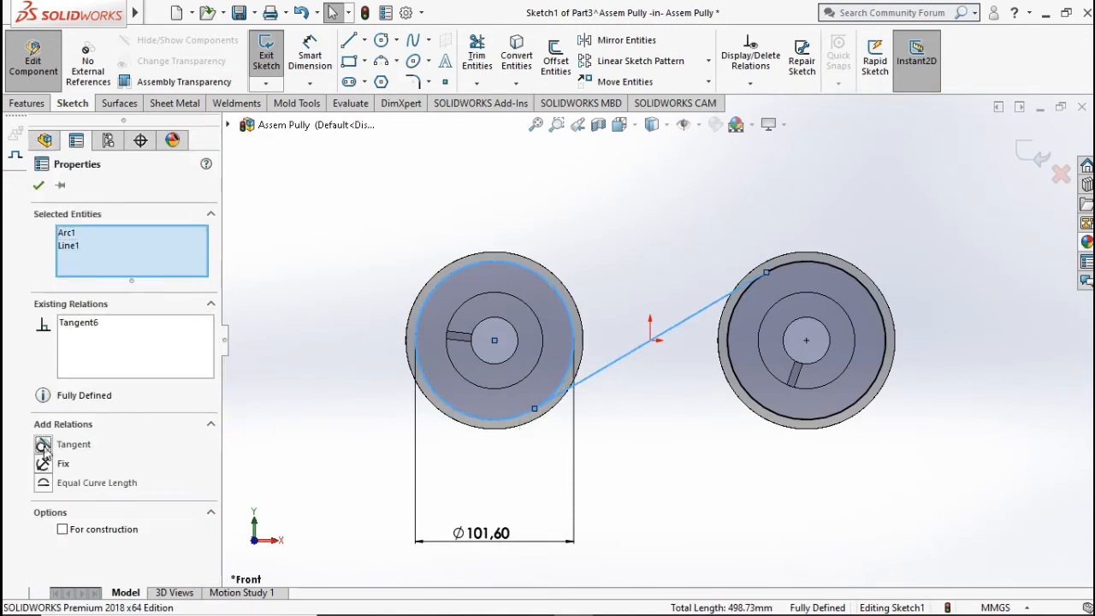
pyautogui.click(38, 187)
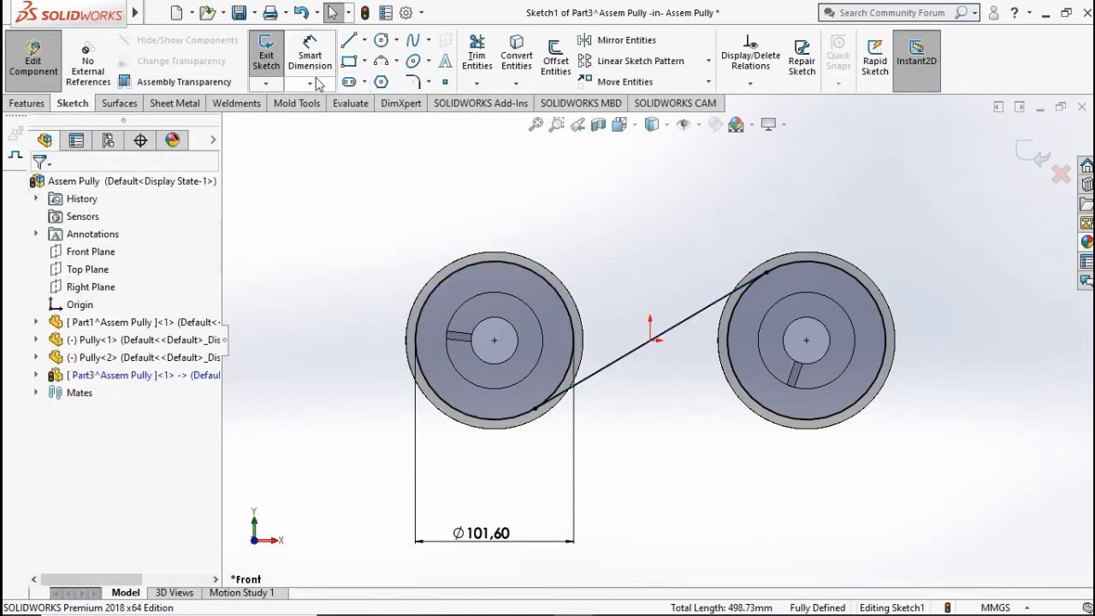
# Draw vertical centerlines from the left circle's centre down past its rim and from the right circle's centre up past its rim
pyautogui.click(345, 45)
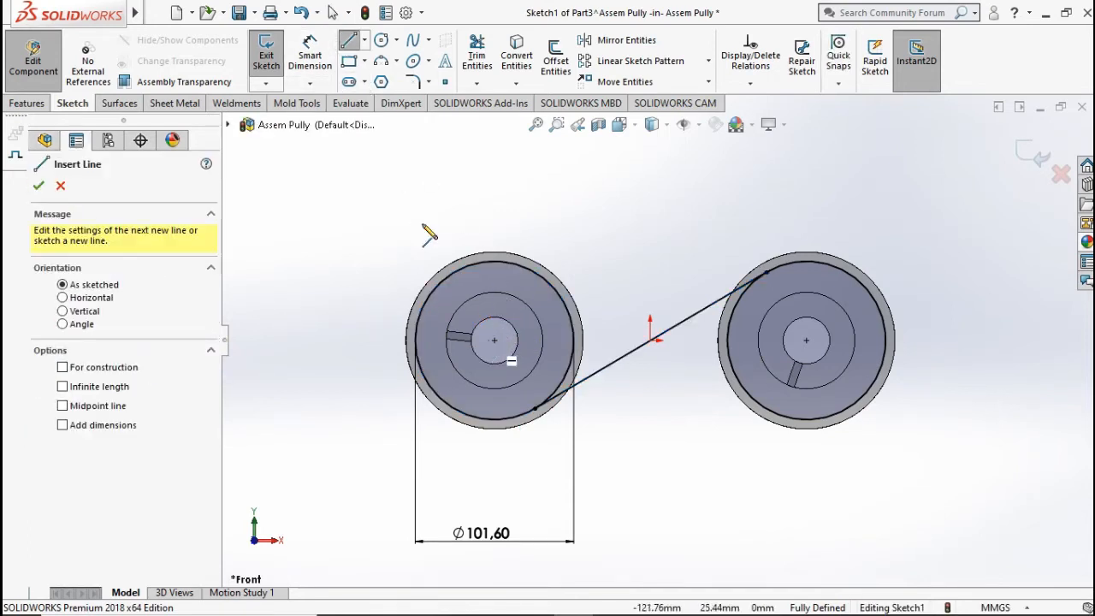
pyautogui.click(365, 39)
pyautogui.click(385, 77)
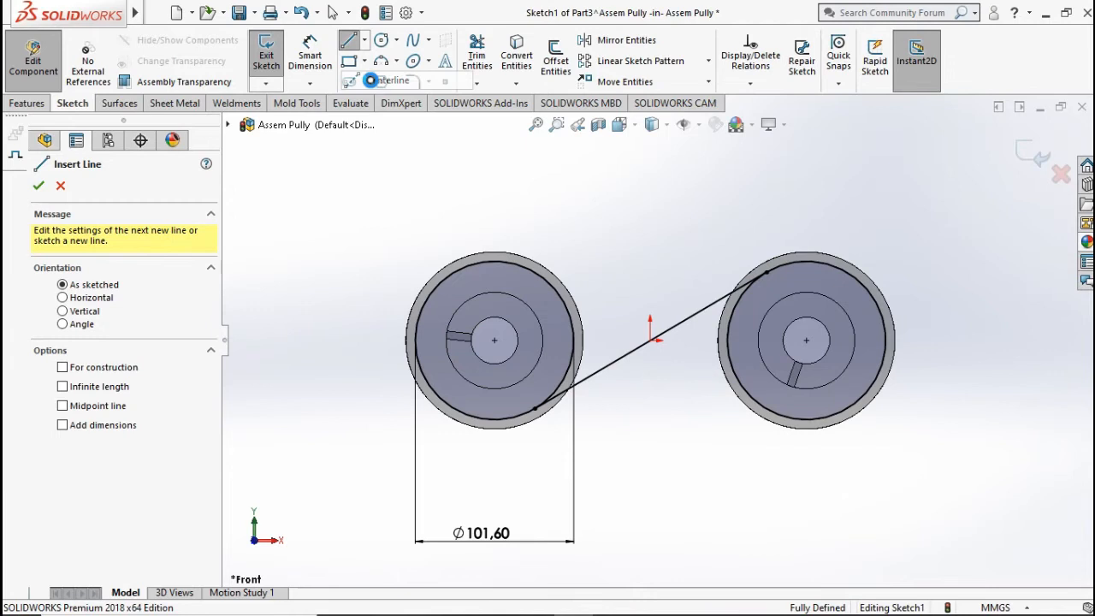
pyautogui.click(494, 341)
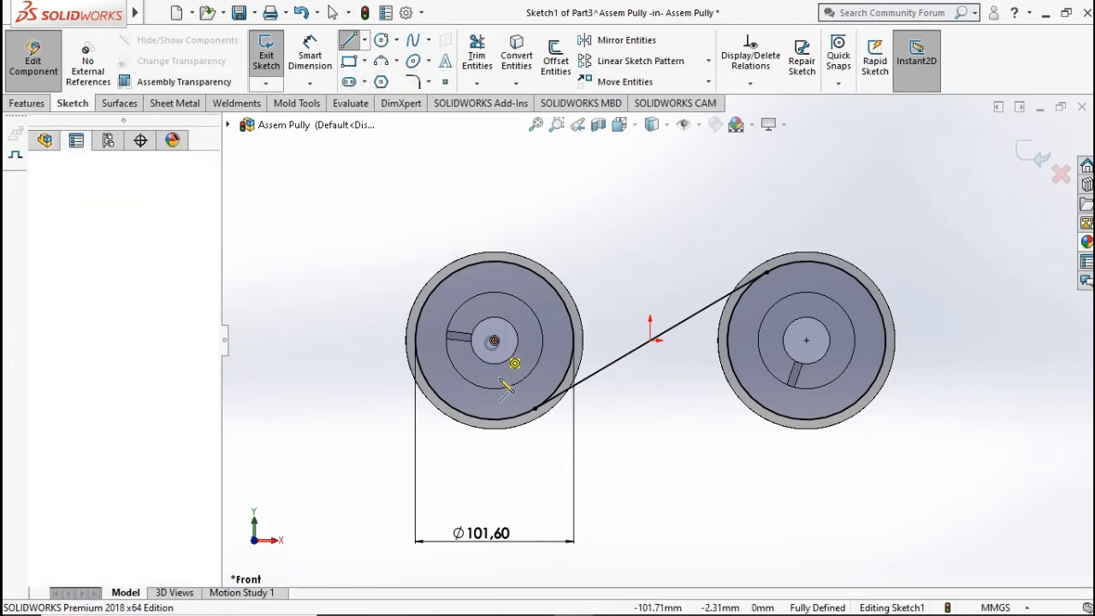
pyautogui.click(495, 467)
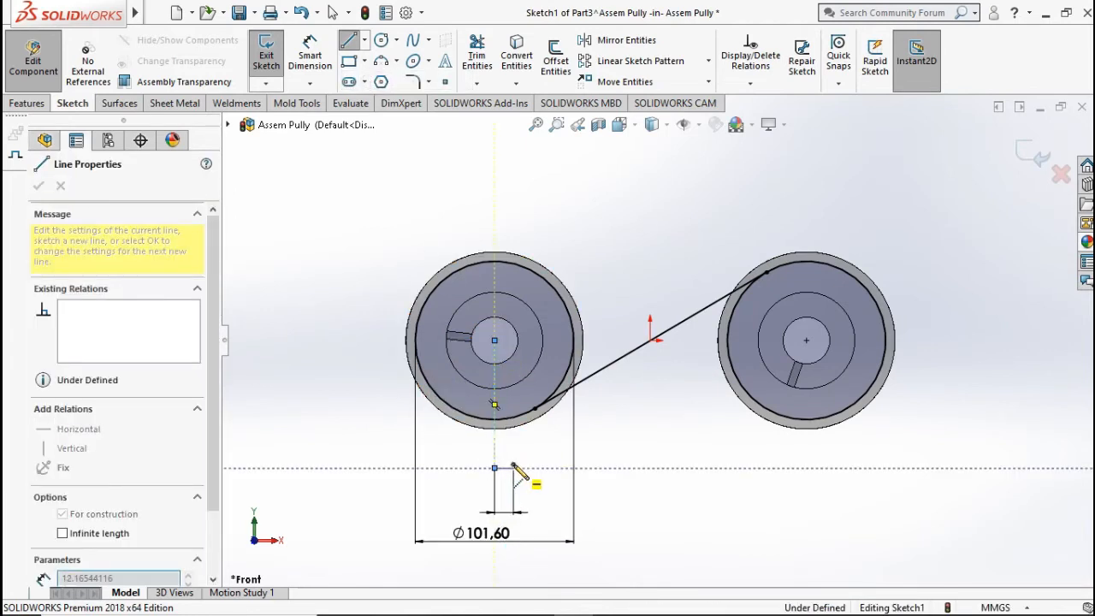
pyautogui.press('Escape')
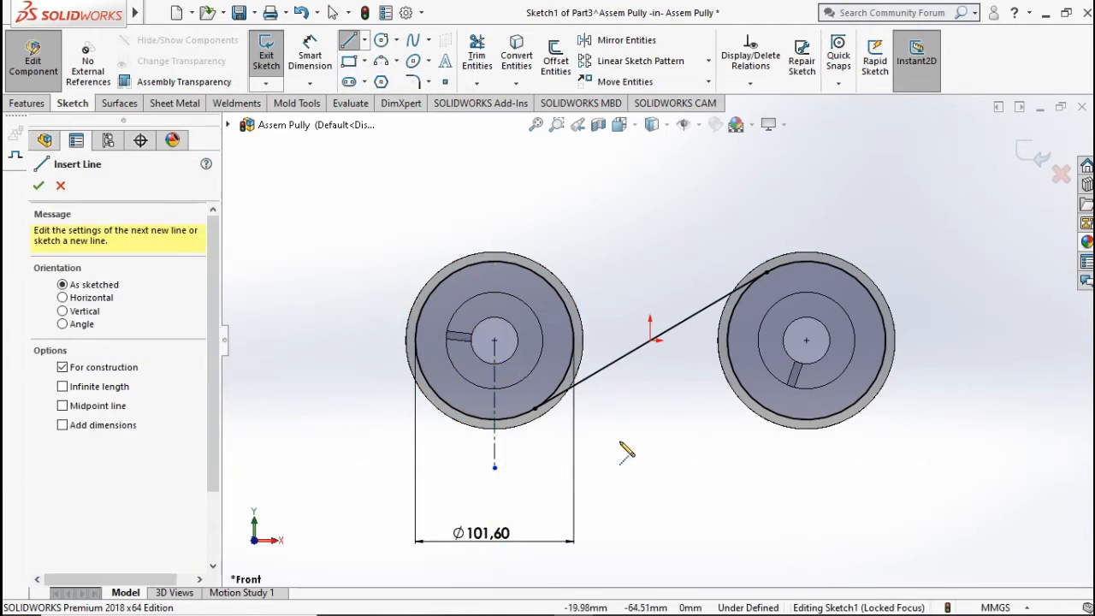
pyautogui.click(806, 342)
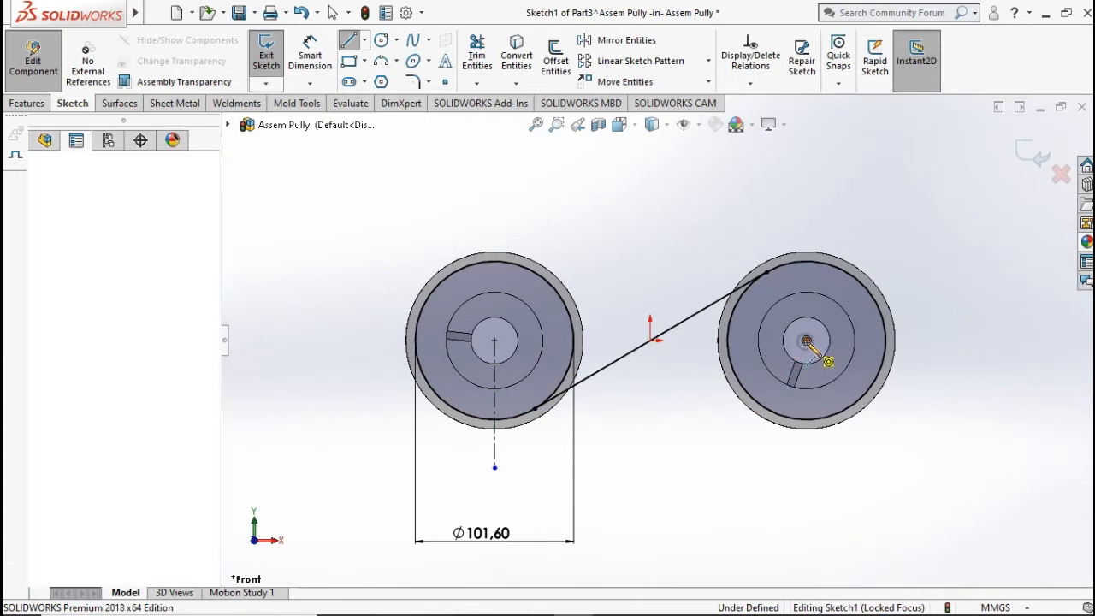
pyautogui.click(807, 205)
pyautogui.press('Escape')
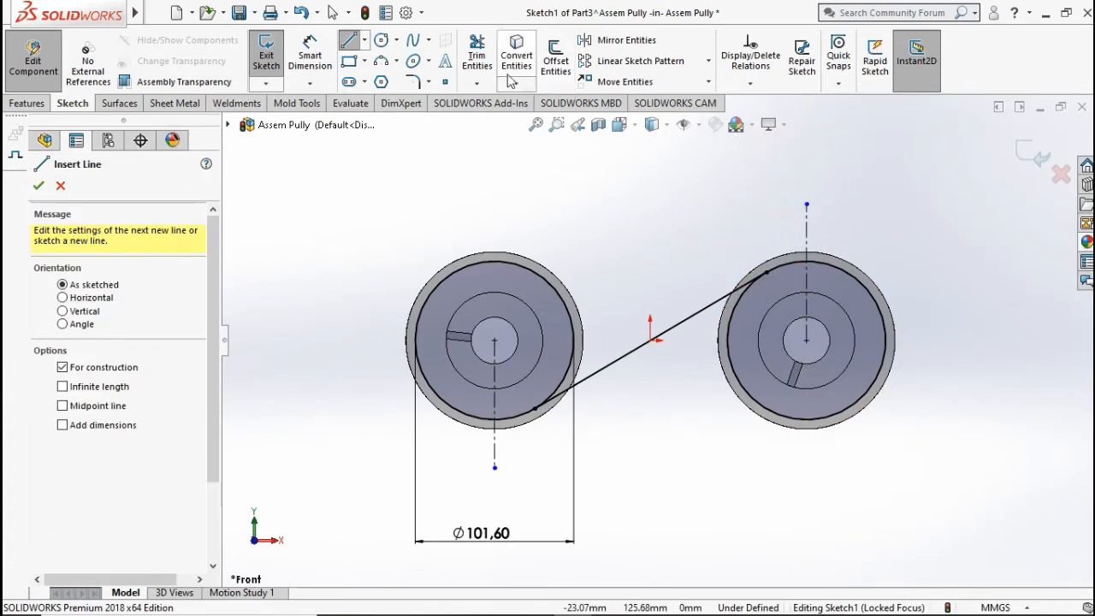
# Trim both circles to the short arcs between their centerlines and the diagonal line, and exit the sketch
pyautogui.click(476, 55)
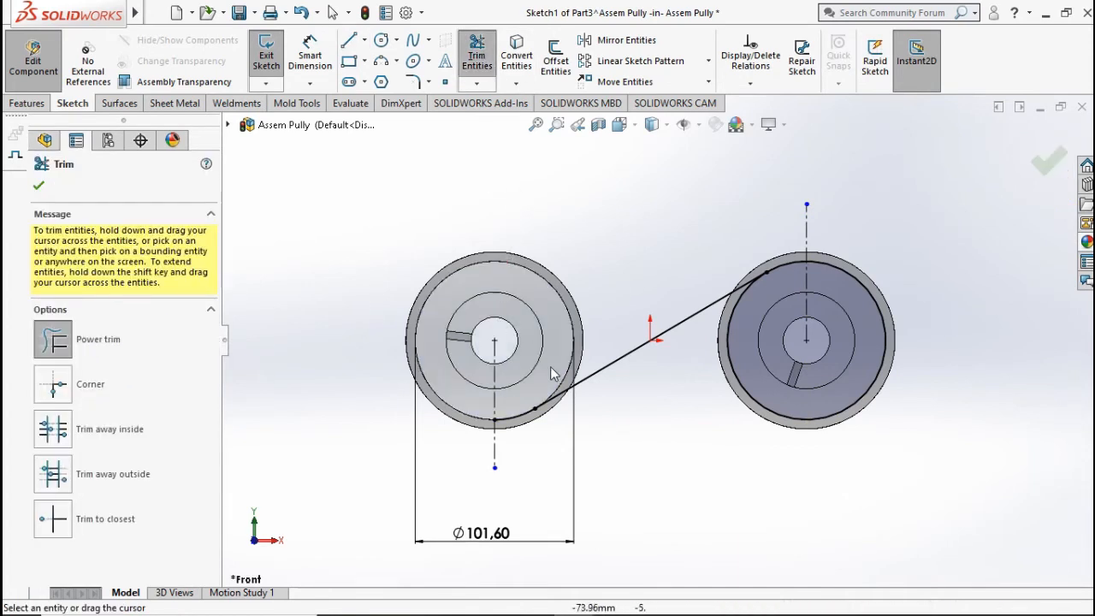
pyautogui.click(1044, 164)
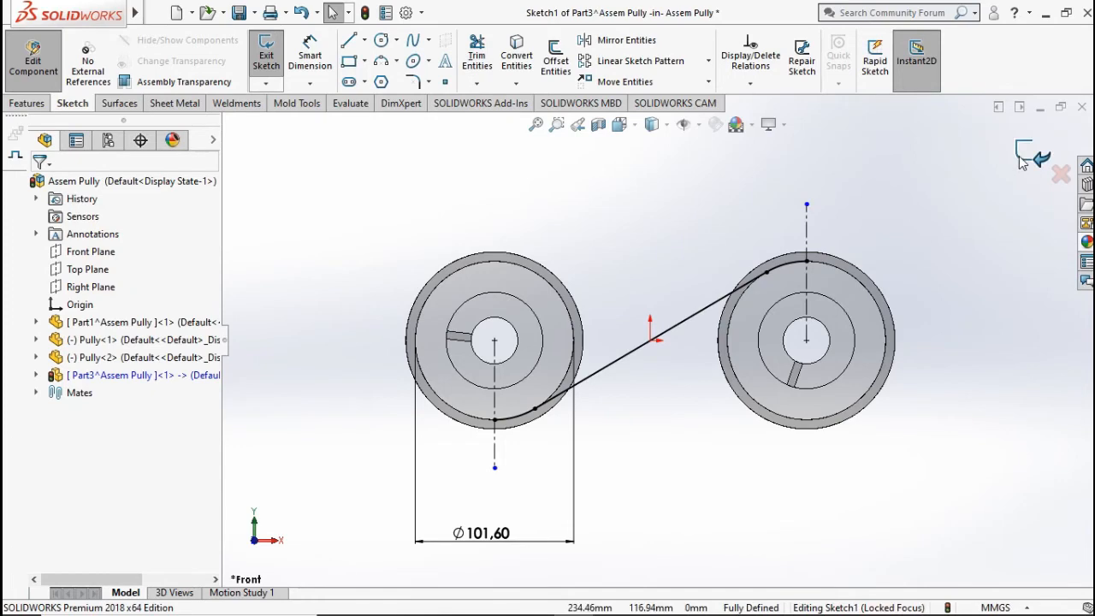
pyautogui.click(1019, 154)
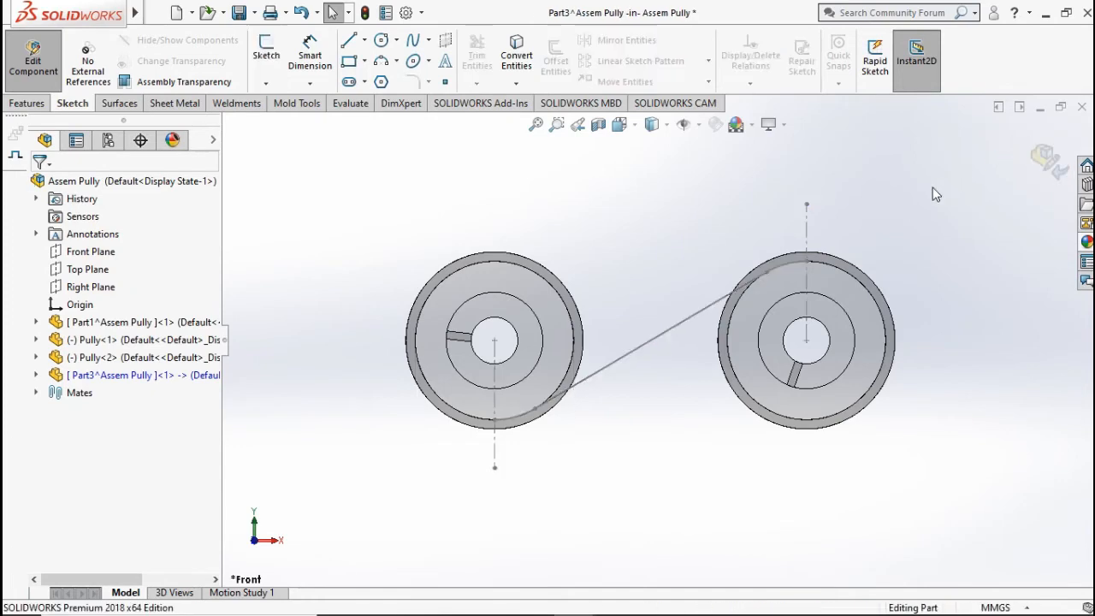
# Create a reference plane offset 100 mm from the new part's Right Plane, flipped towards the left pulley
pyautogui.moveTo(653, 244); pyautogui.dragTo(574, 295, button='middle')
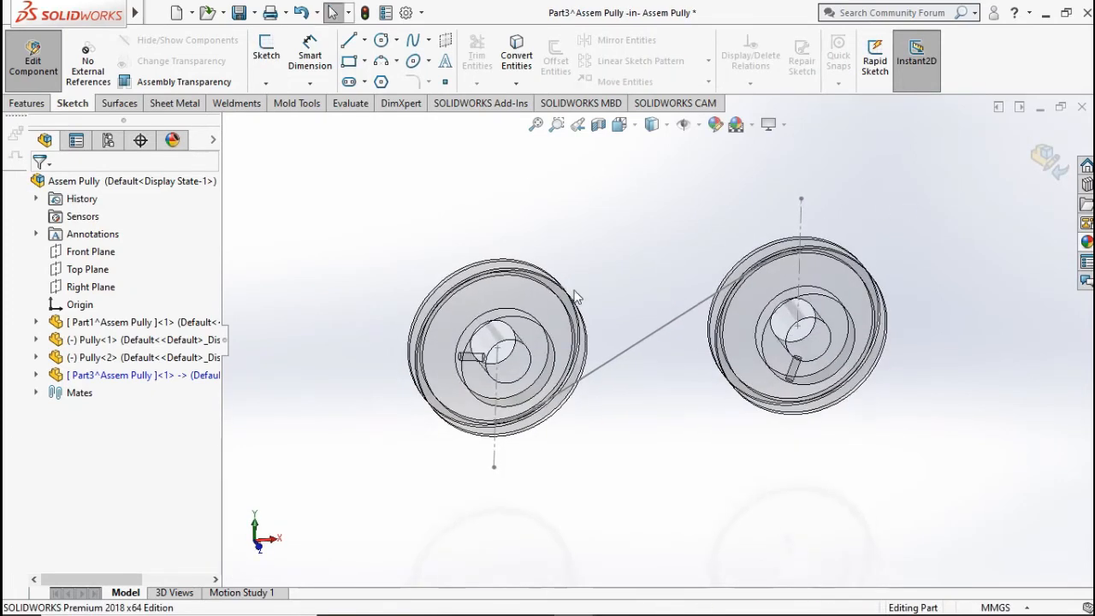
pyautogui.click(36, 376)
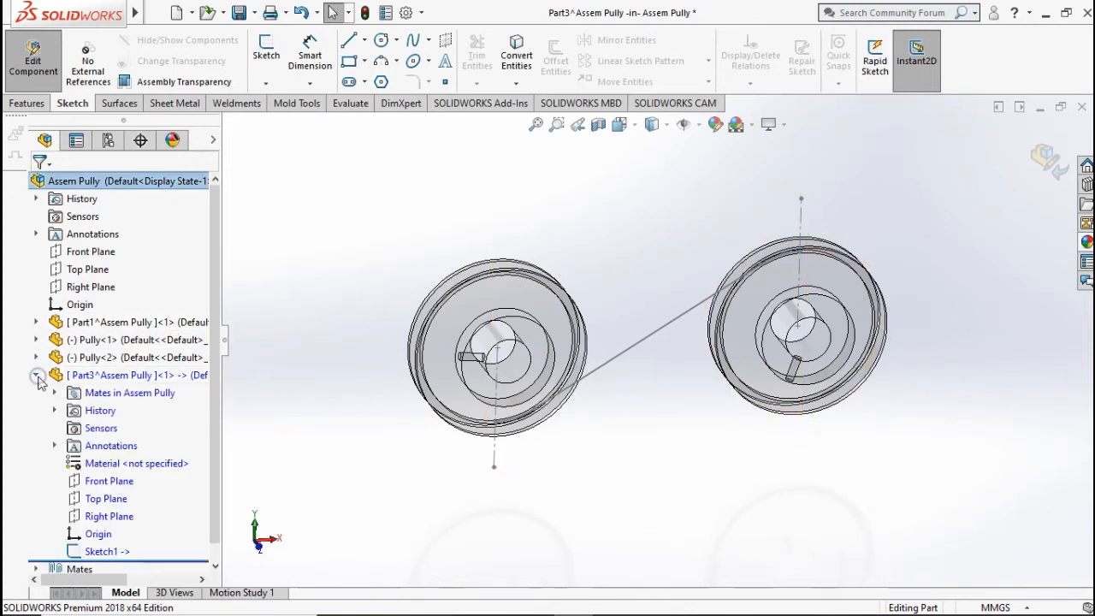
pyautogui.click(111, 516)
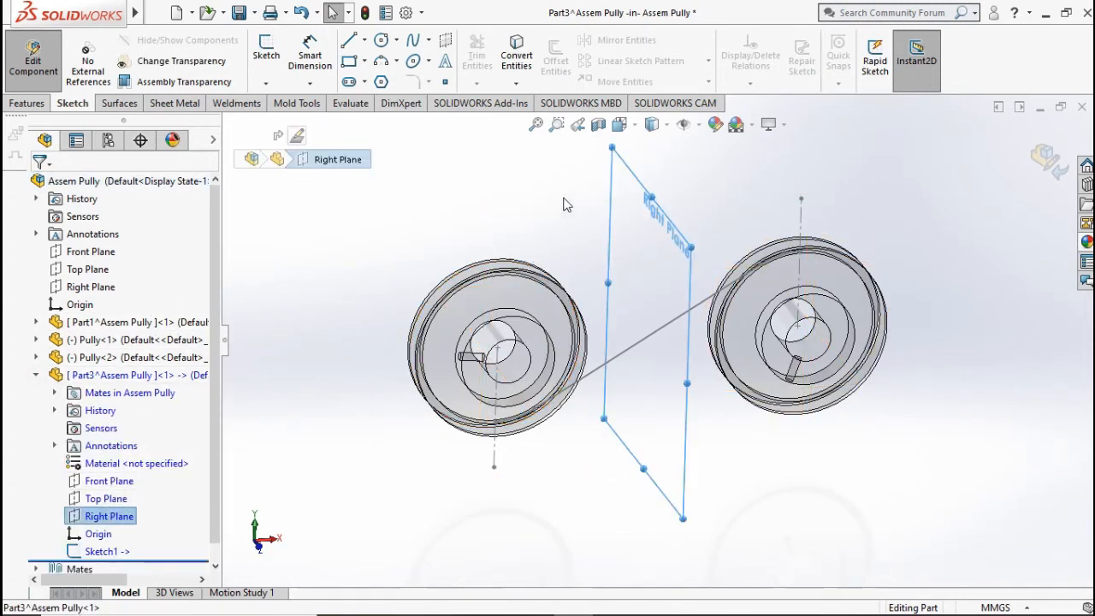
pyautogui.click(33, 103)
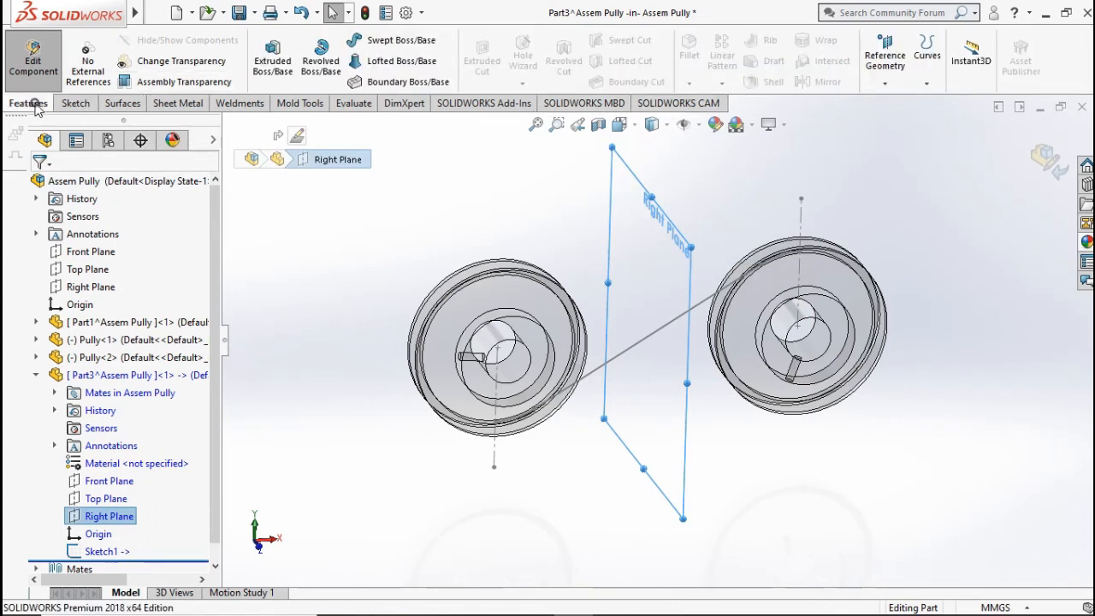
pyautogui.click(884, 82)
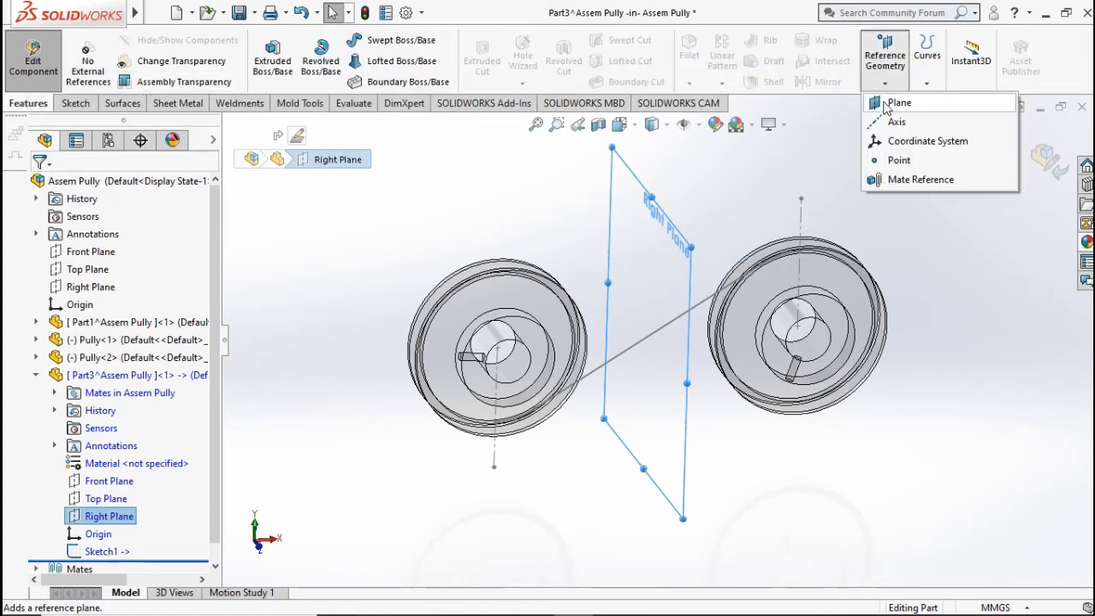
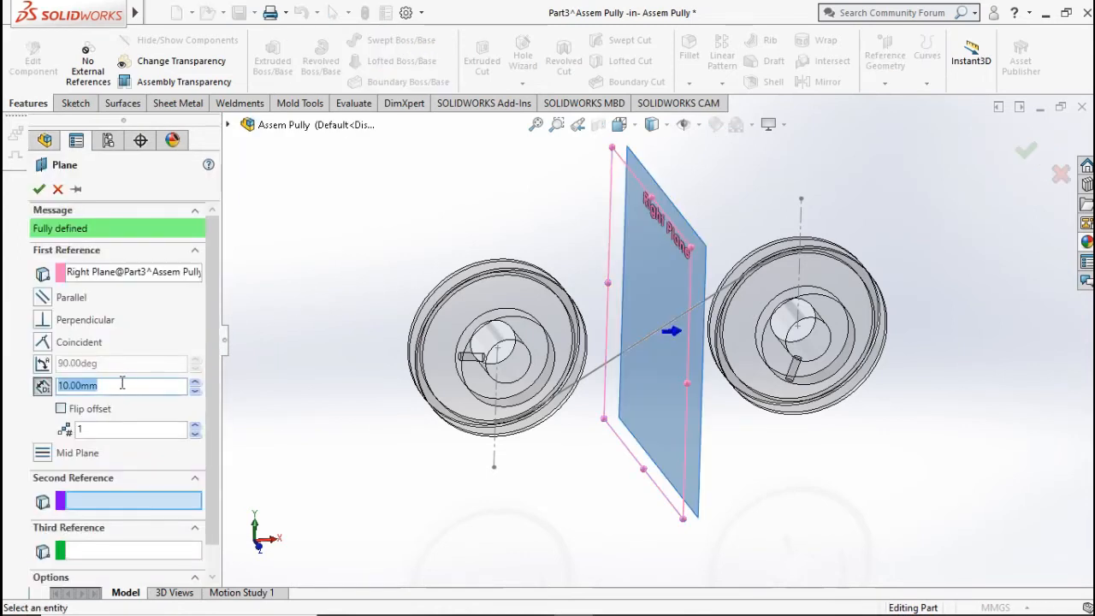
pyautogui.write('100')
pyautogui.press('Return')
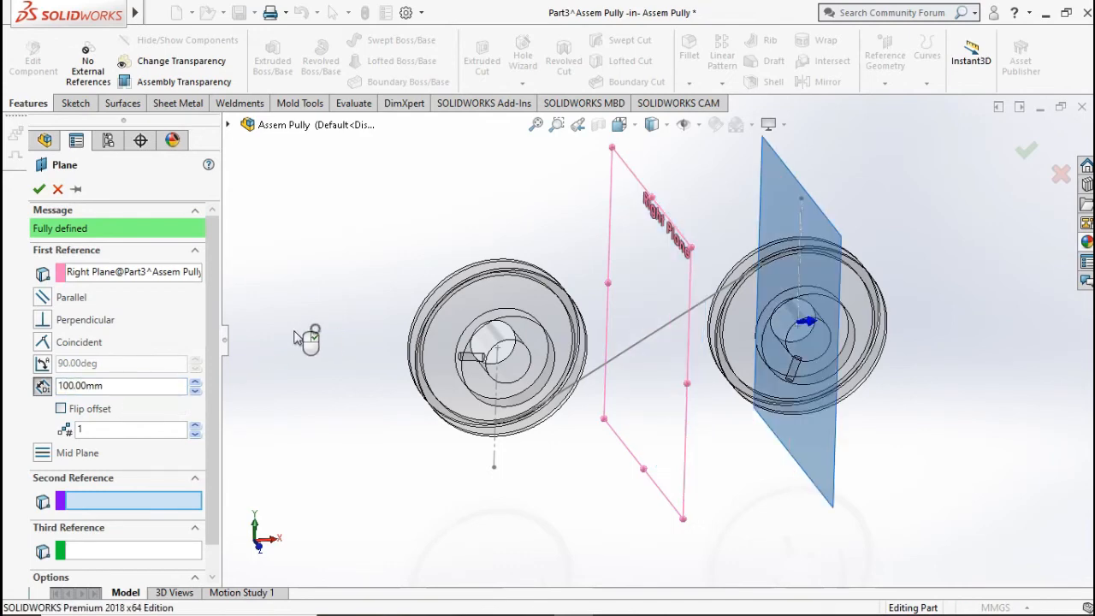
pyautogui.click(61, 409)
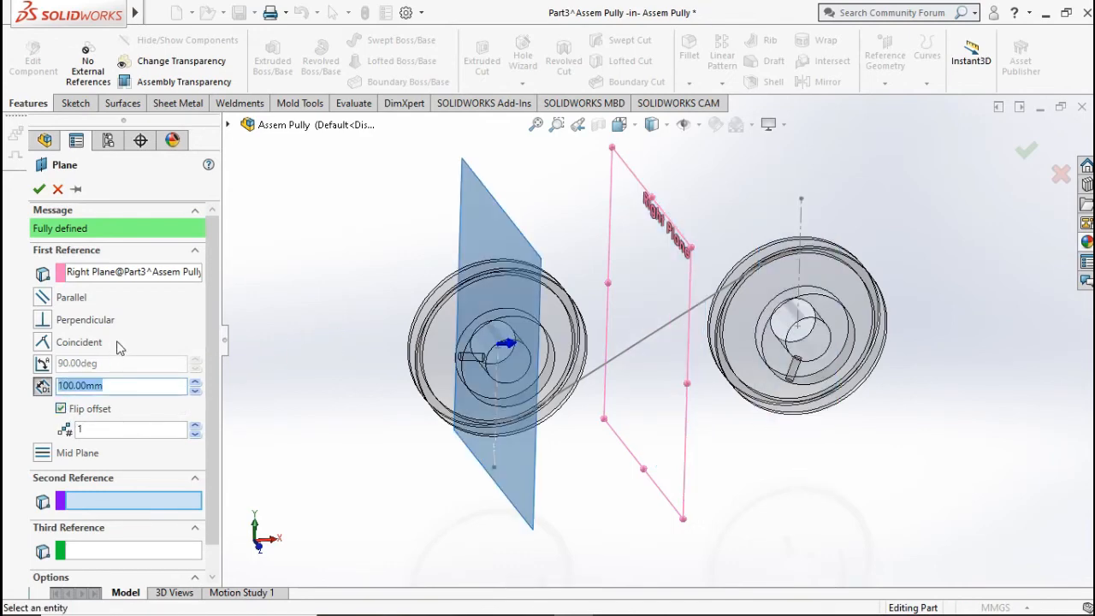
pyautogui.moveTo(291, 323); pyautogui.dragTo(288, 277, button='middle')
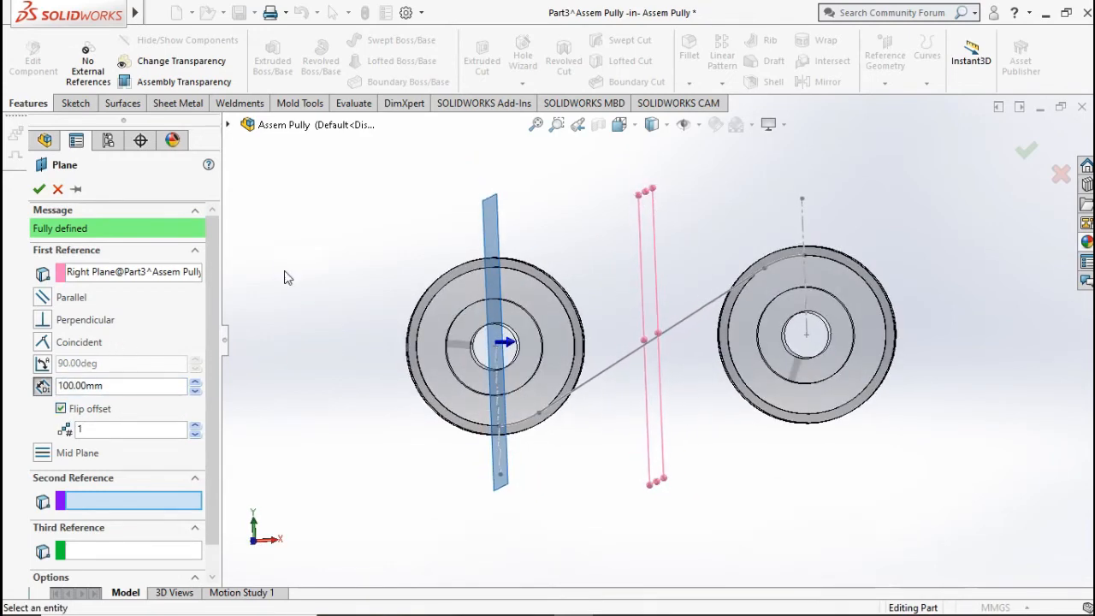
pyautogui.click(38, 188)
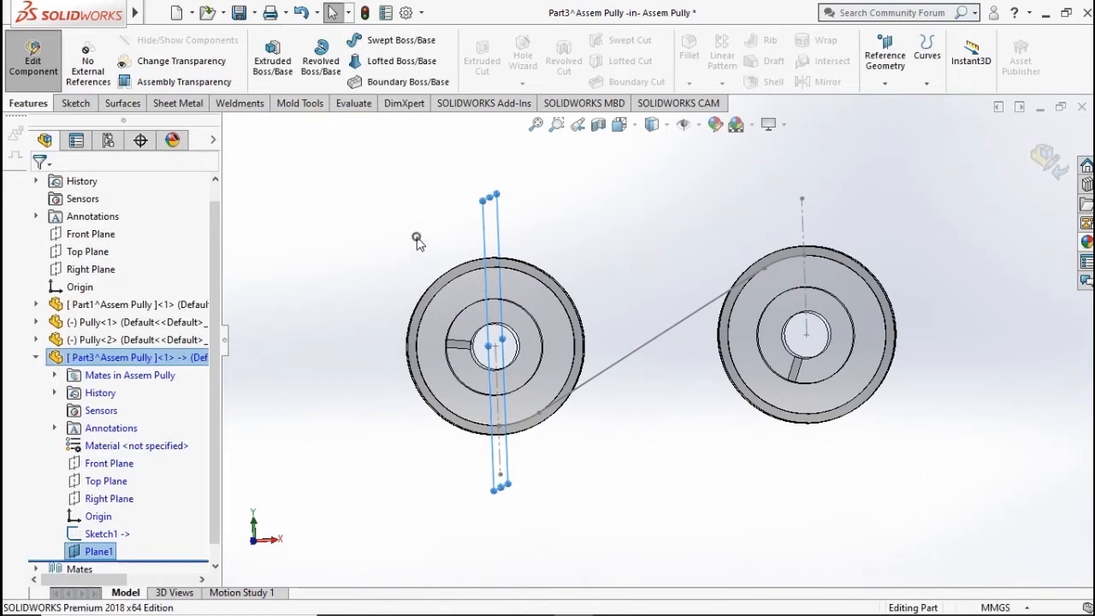
# Start a sketch on the new offset plane and view it straight on
pyautogui.click(456, 235)
pyautogui.rightClick(99, 550)
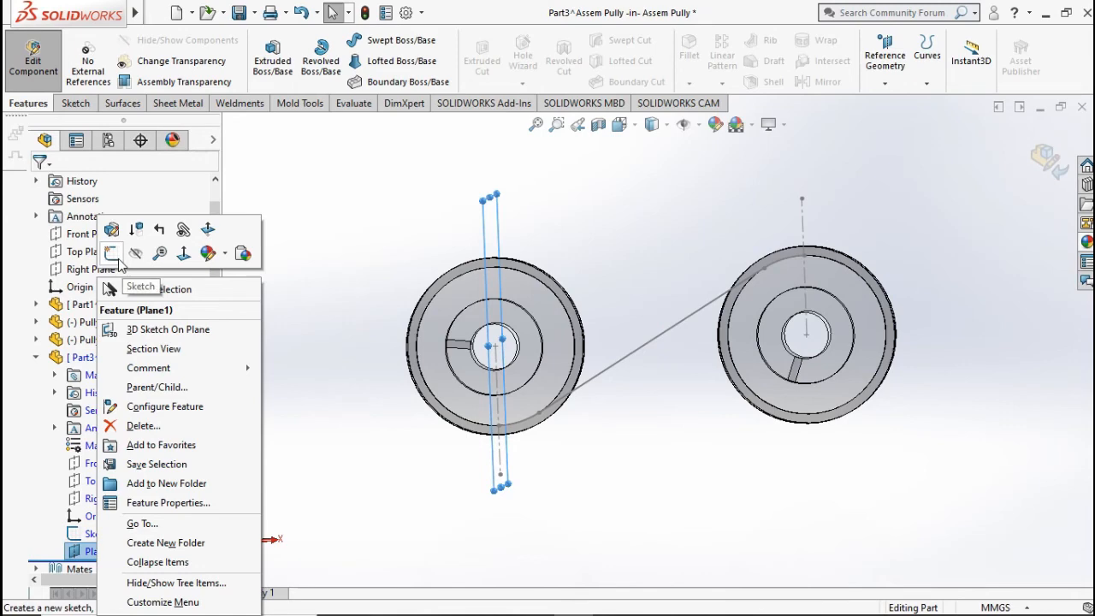
pyautogui.click(115, 257)
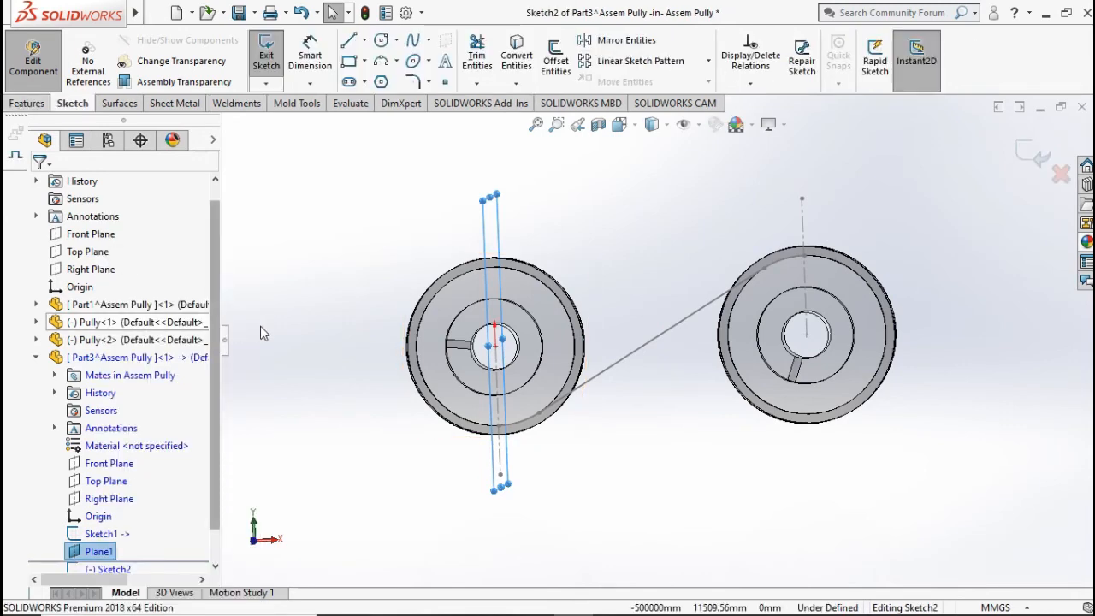
pyautogui.hotkey('ctrl', '8')
# Sketch a closed trapezoid in the left pulley's groove cross-section, along the groove floor and both flanks, about 4 mm high
pyautogui.scroll(-6, 699, 228)
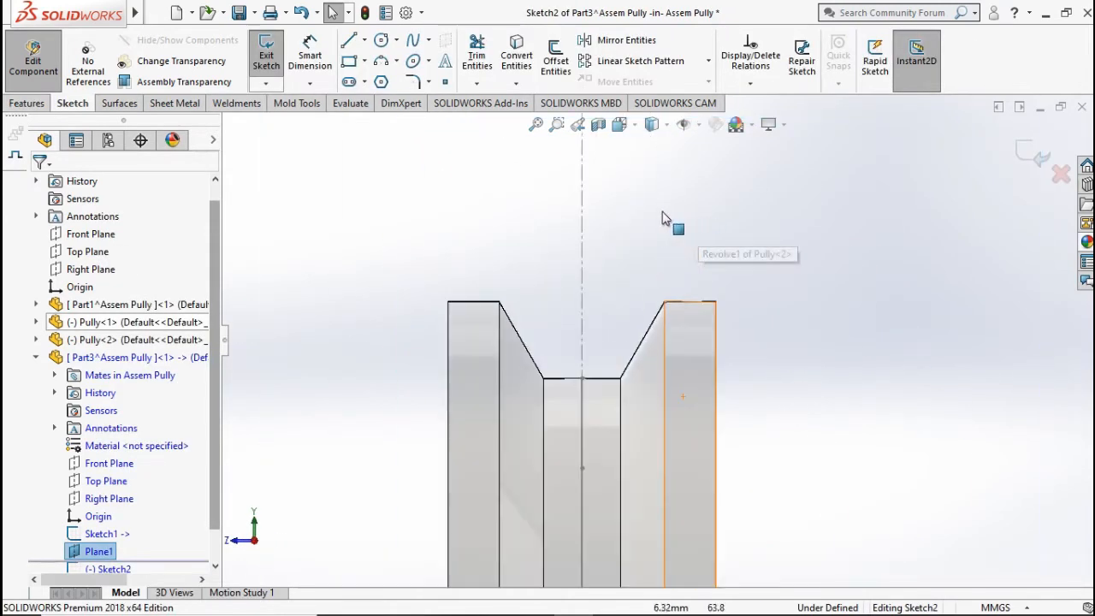
pyautogui.scroll(-3, 638, 244)
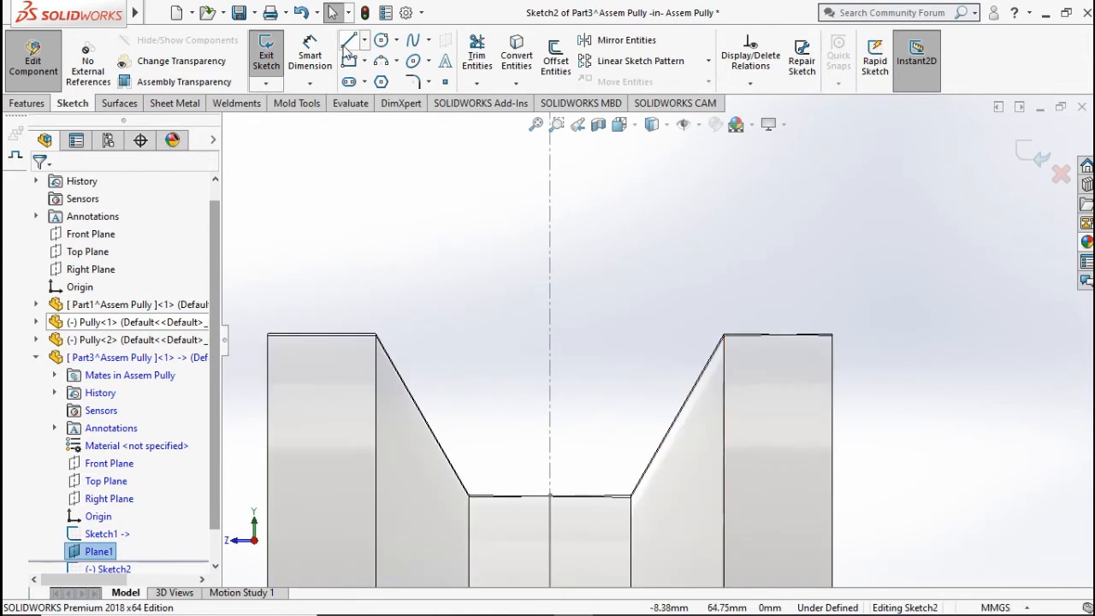
pyautogui.click(469, 496)
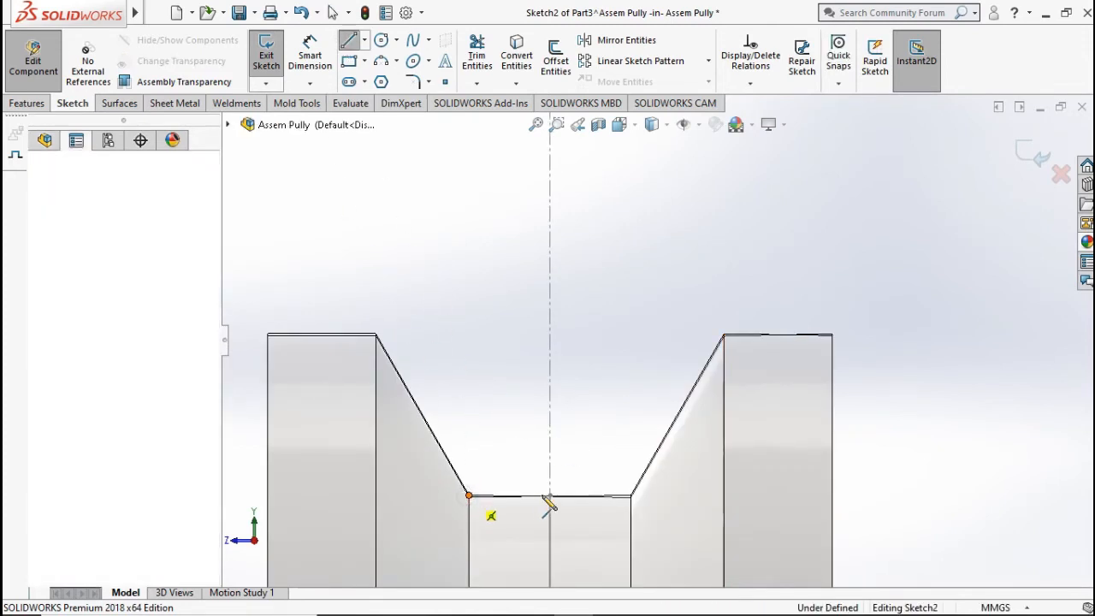
pyautogui.click(631, 495)
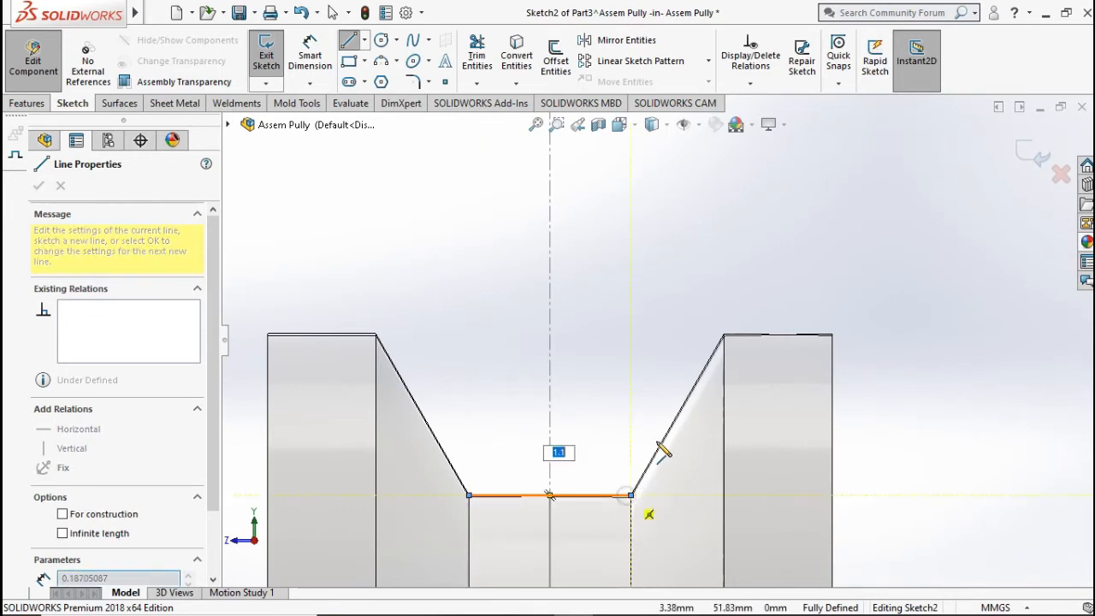
pyautogui.click(695, 383)
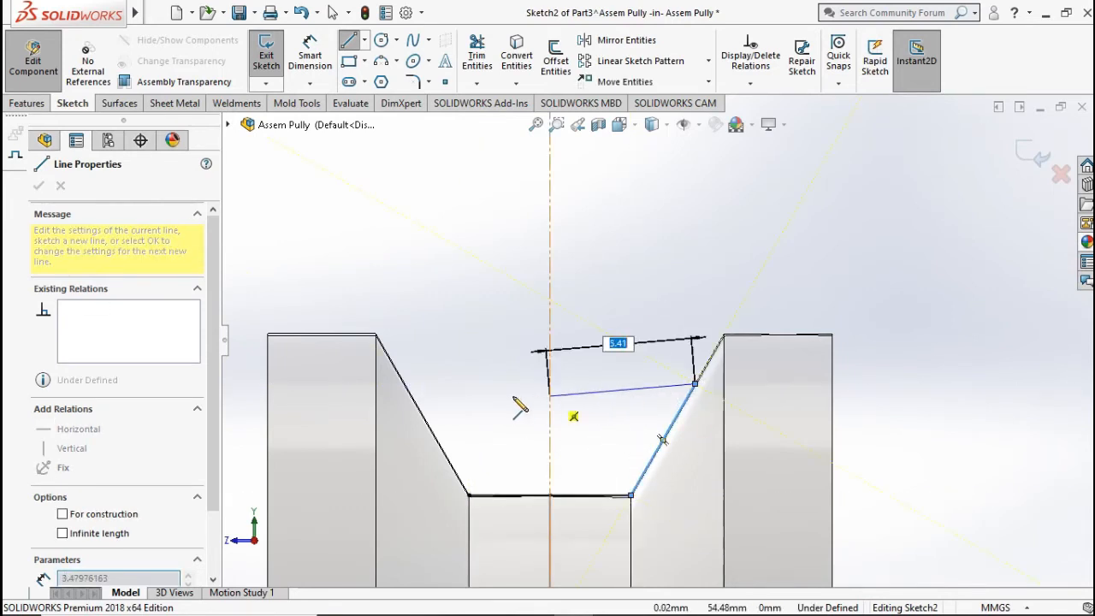
pyautogui.click(404, 383)
pyautogui.click(469, 496)
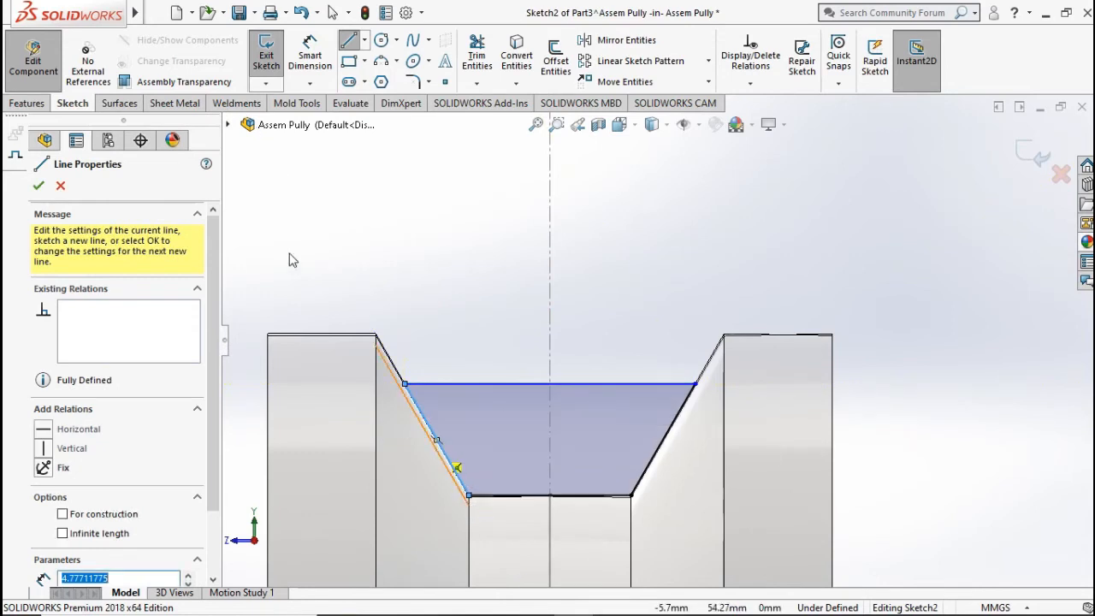
# Dimension the trapezoid's height between its two horizontal lines as 4.68 mm and exit the sketch
pyautogui.click(307, 52)
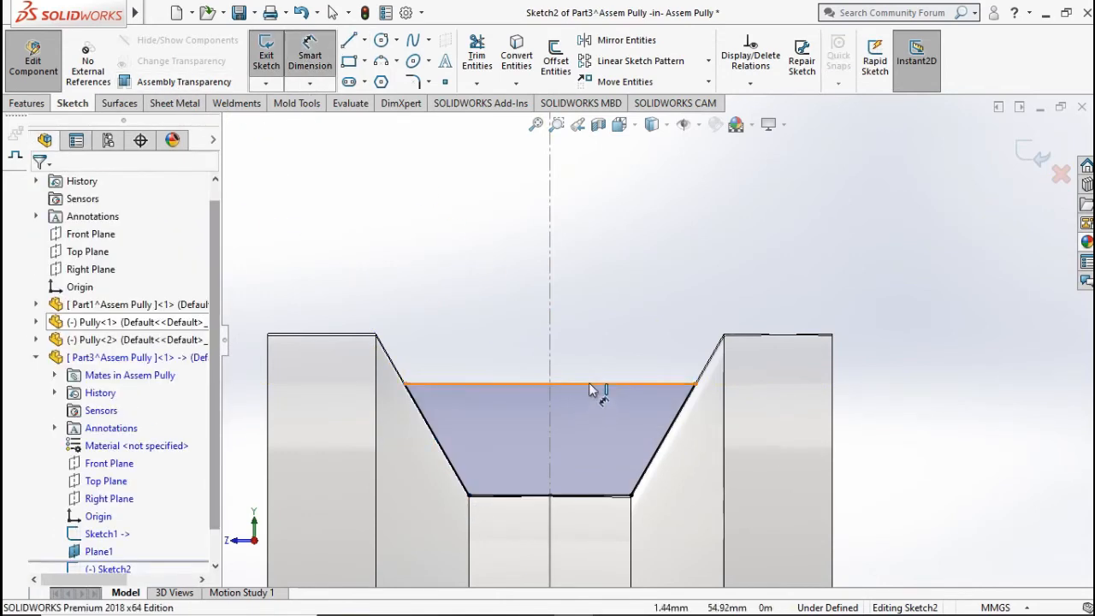
pyautogui.click(589, 385)
pyautogui.click(590, 496)
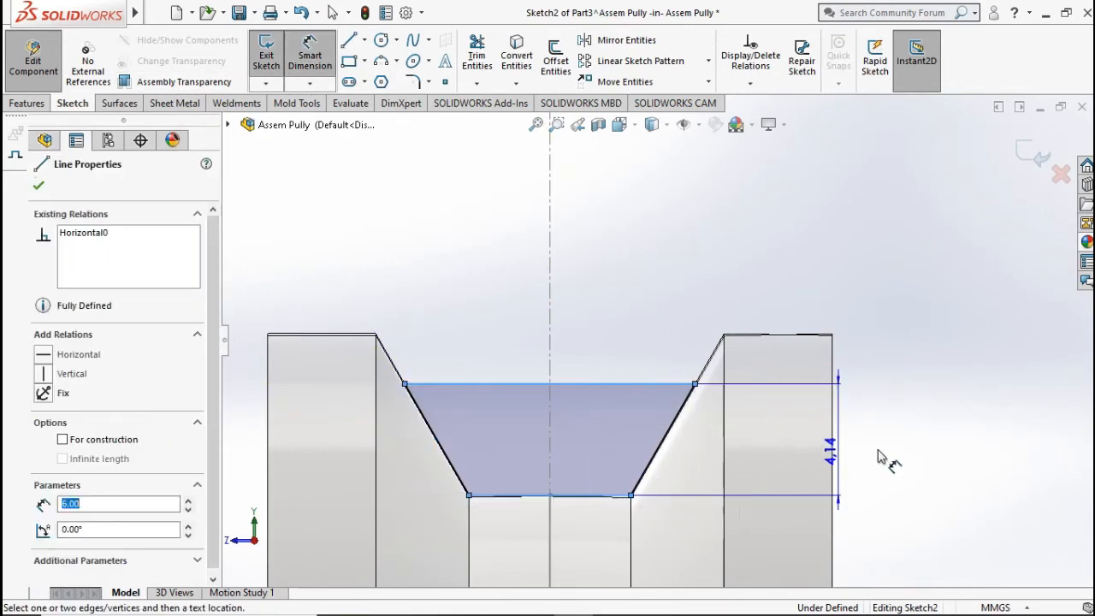
pyautogui.click(936, 446)
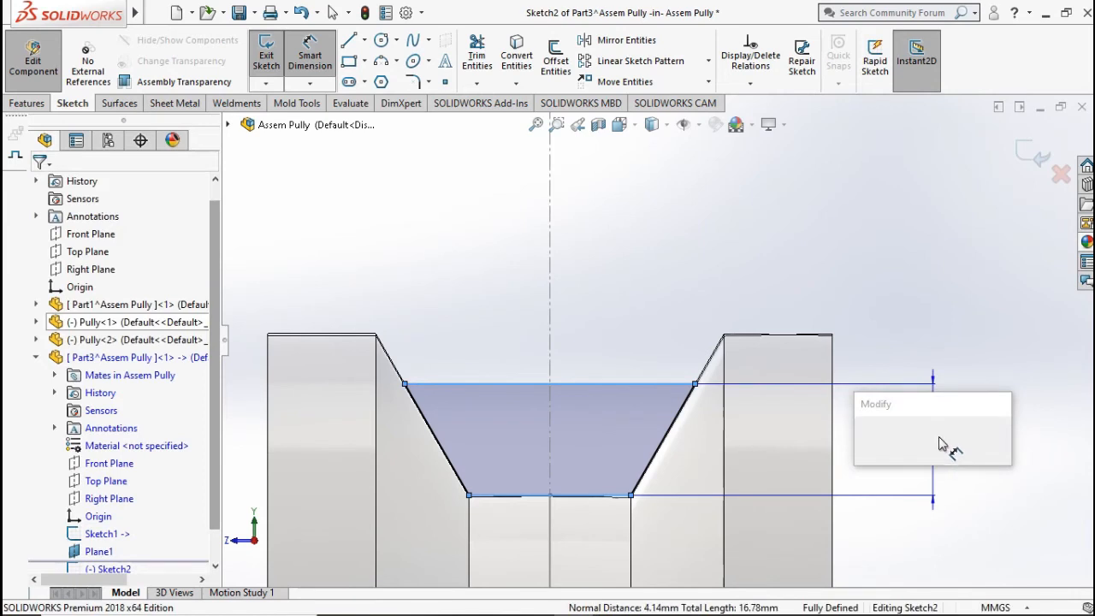
pyautogui.write('4.')
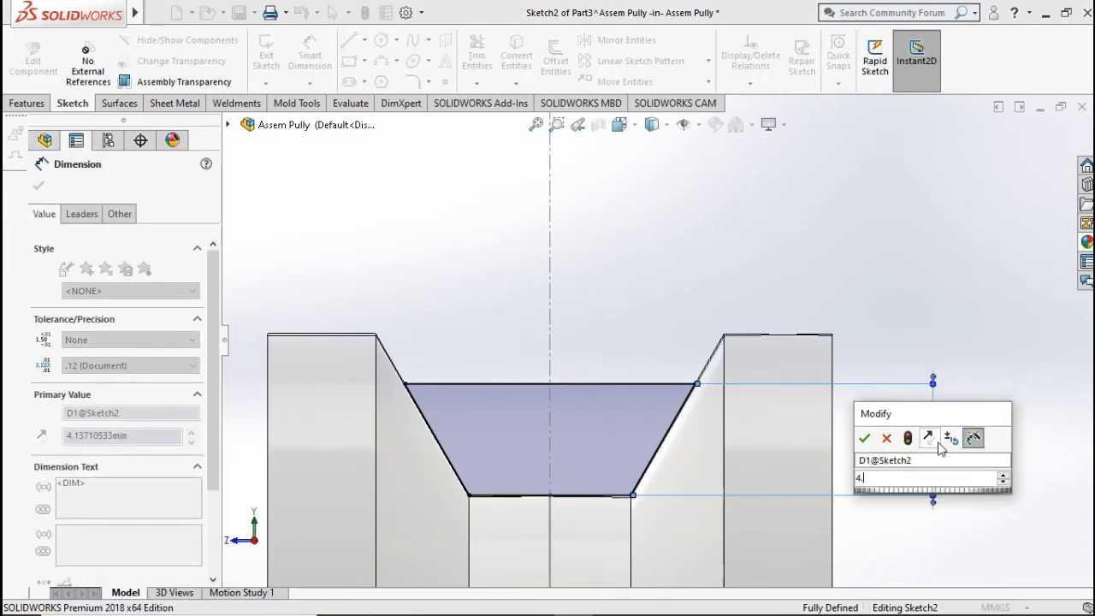
pyautogui.write('68')
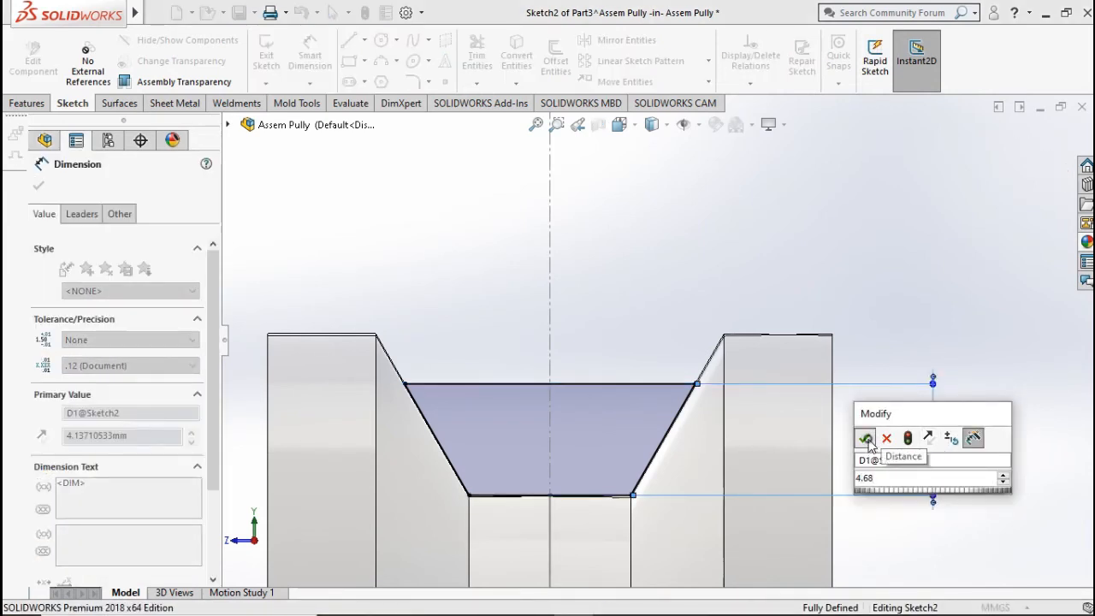
pyautogui.click(886, 437)
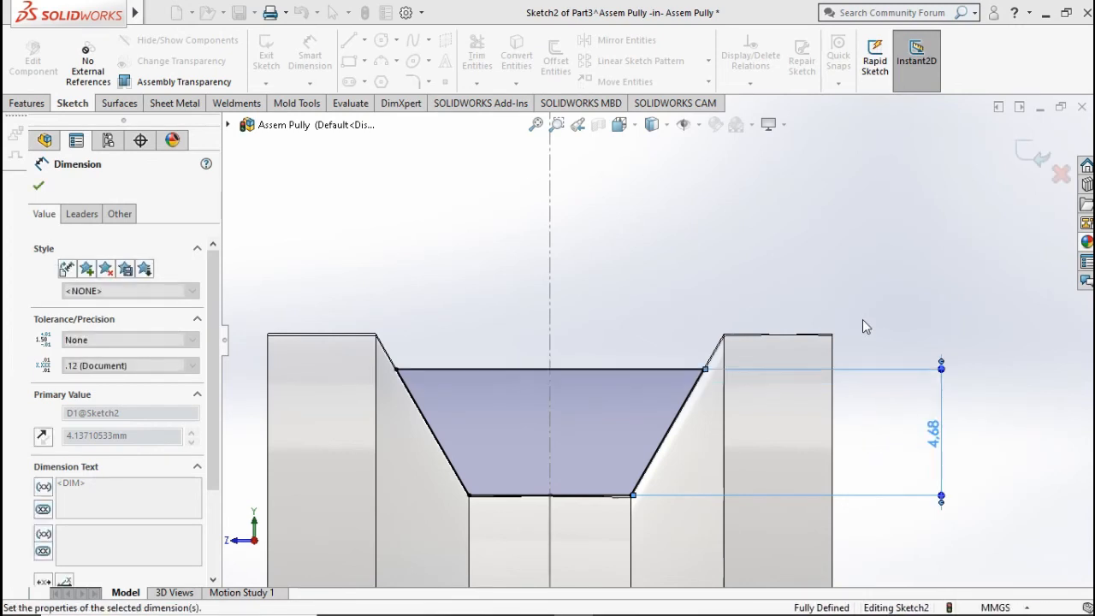
pyautogui.click(1023, 158)
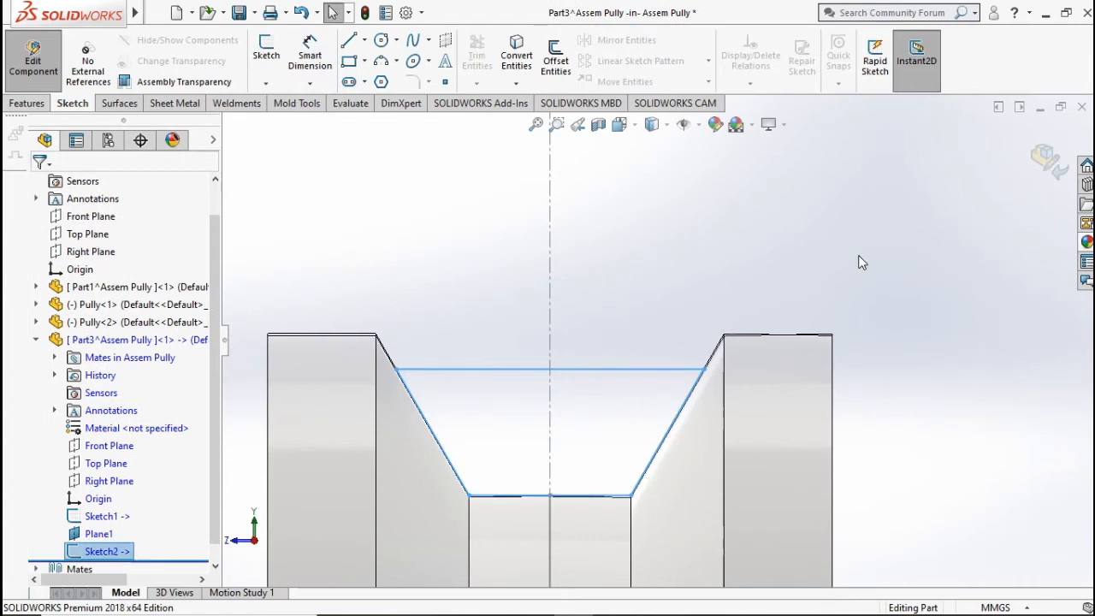
# Reopen the trapezoid profile sketch and draw a horizontal centerline about 50 mm long from the origin past the pulley hub
pyautogui.press('Left')
pyautogui.press('Left')
pyautogui.press('Left')
pyautogui.press('Left')
pyautogui.press('Left')
pyautogui.press('Left')
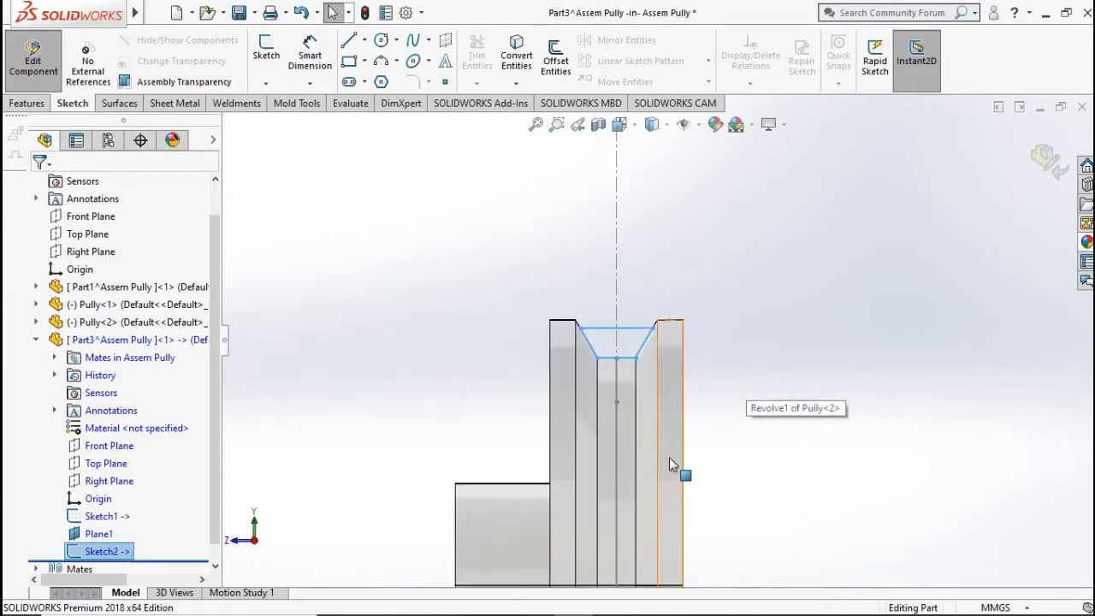
pyautogui.scroll(-2, 657, 463)
pyautogui.scroll(3, 657, 463)
pyautogui.scroll(-2, 654, 453)
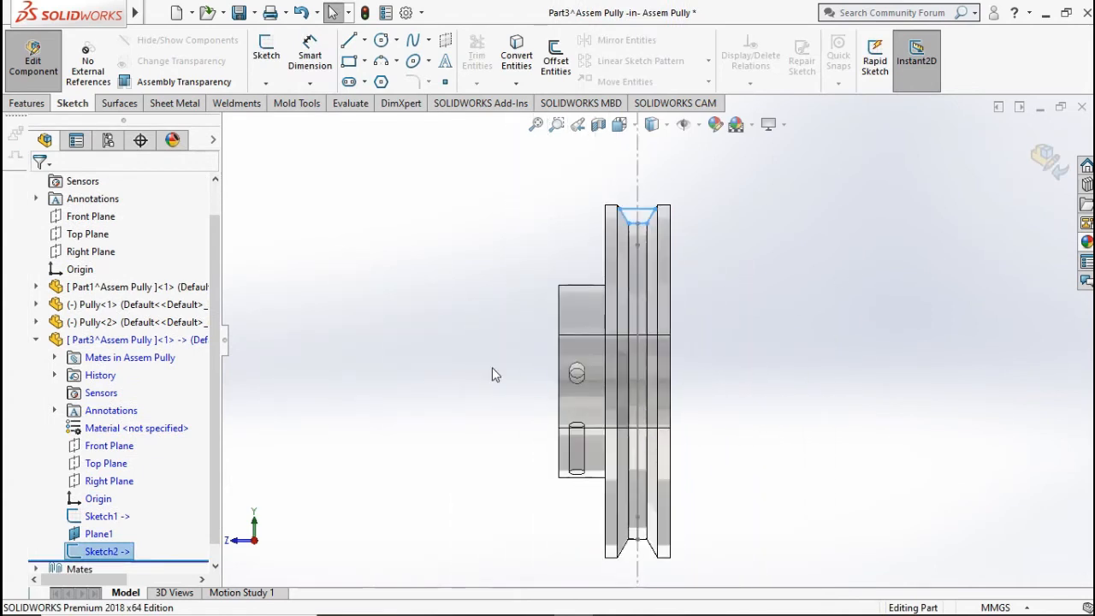
pyautogui.rightClick(103, 553)
pyautogui.click(120, 248)
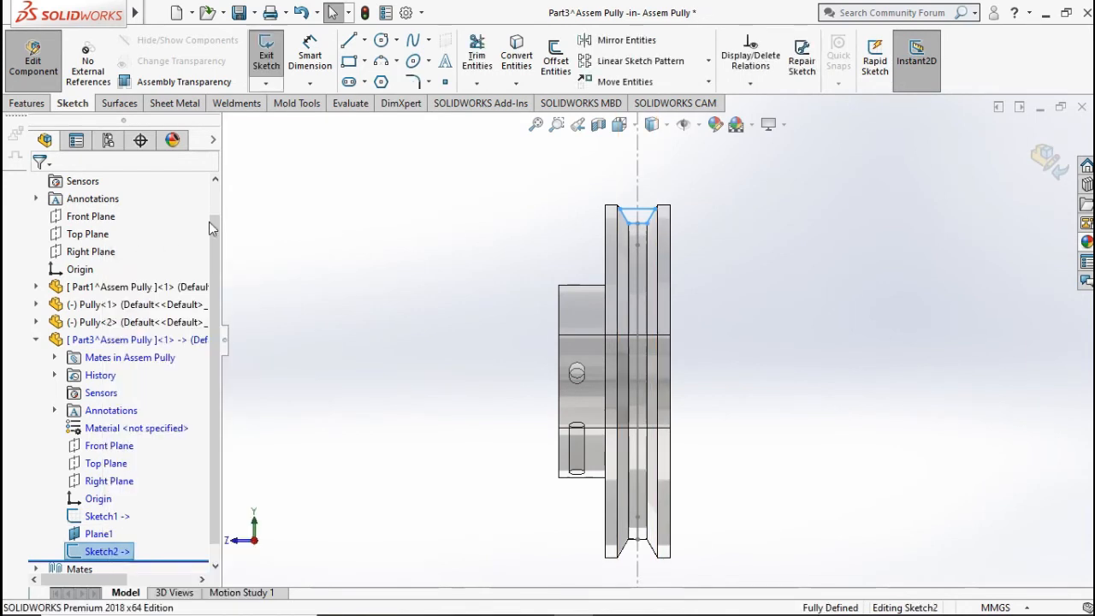
pyautogui.click(363, 40)
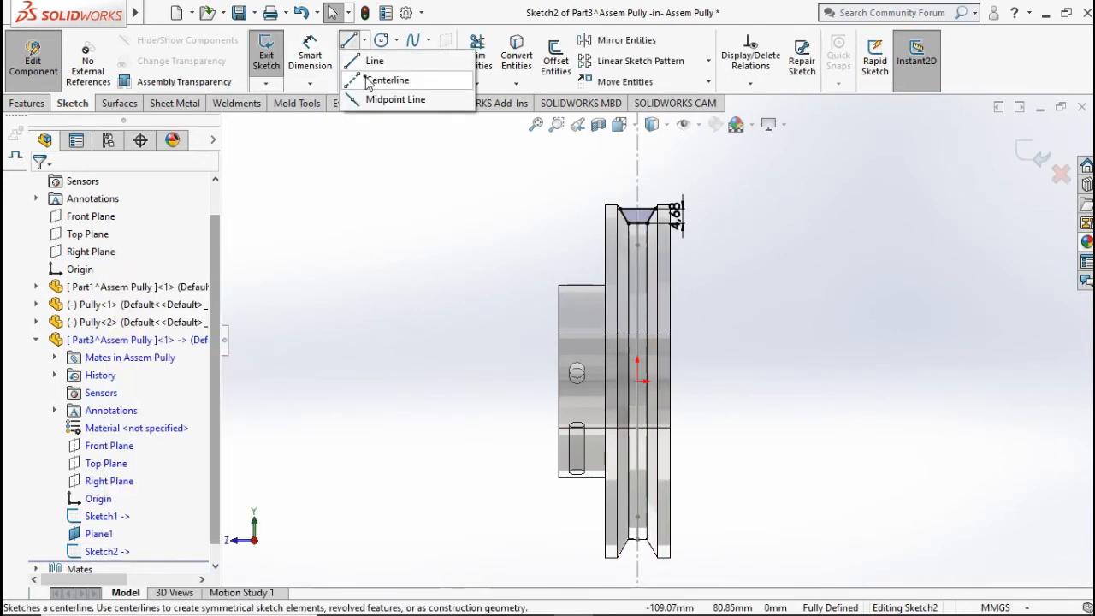
pyautogui.click(385, 78)
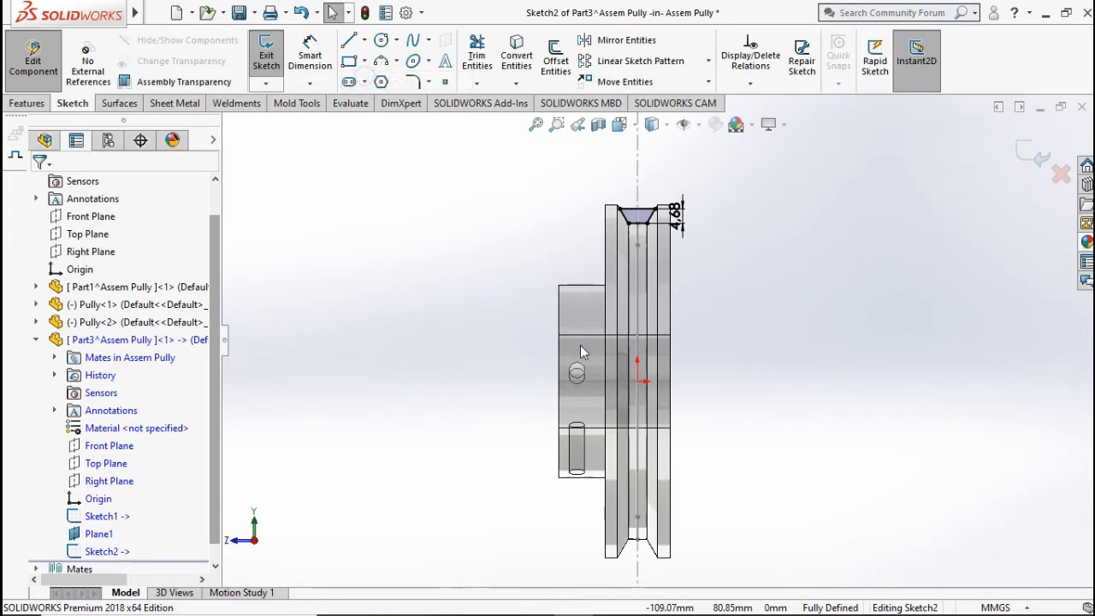
pyautogui.click(637, 382)
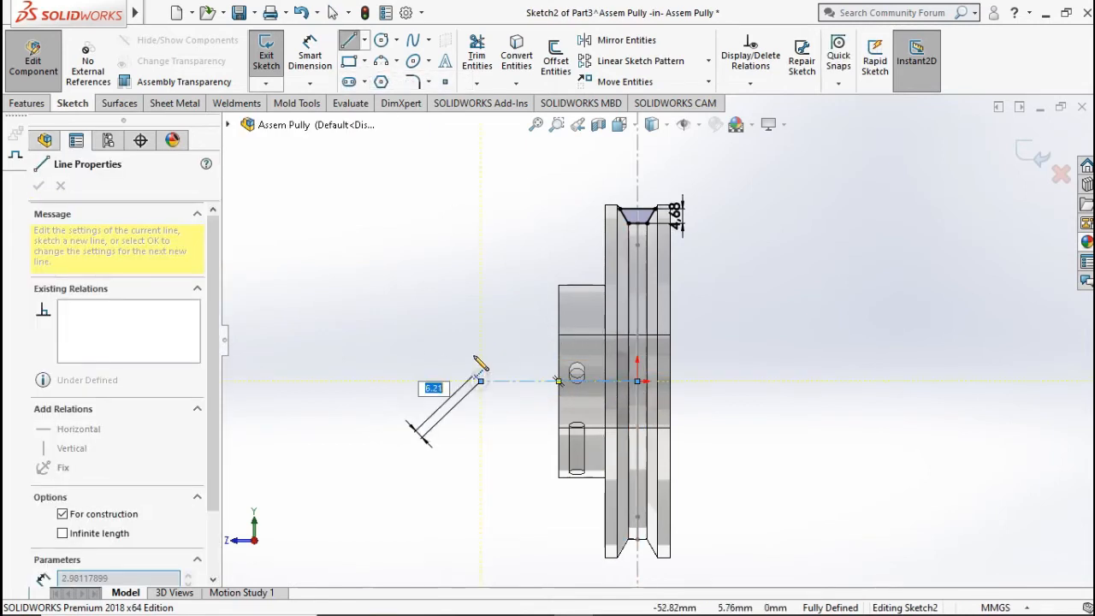
pyautogui.doubleClick(481, 380)
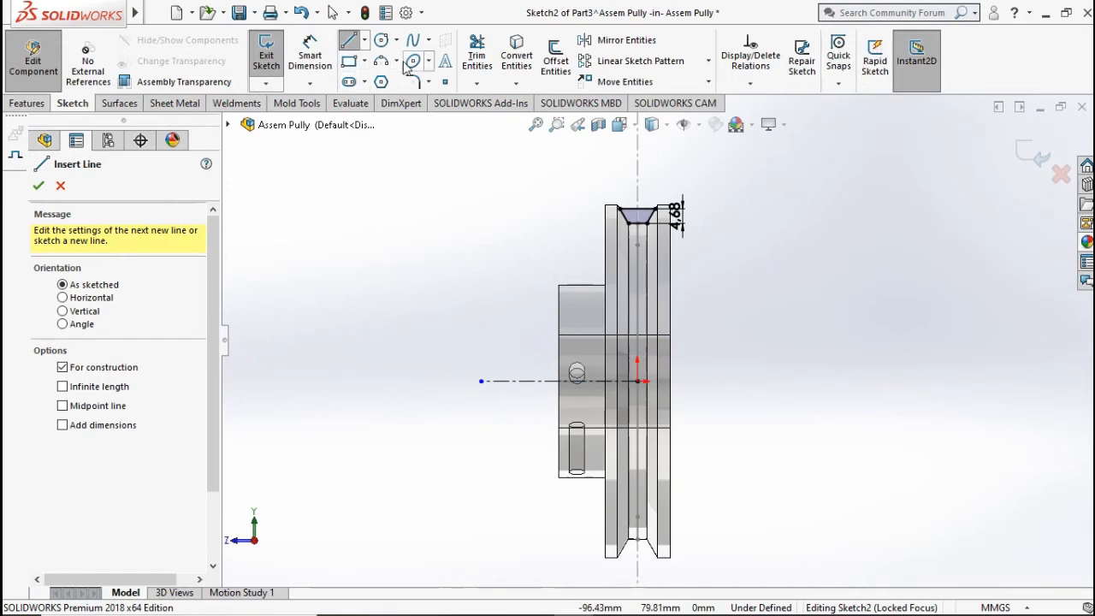
# Revolve the trapezoid profile 180 degrees about the horizontal centerline as a boss around the left pulley
pyautogui.click(41, 102)
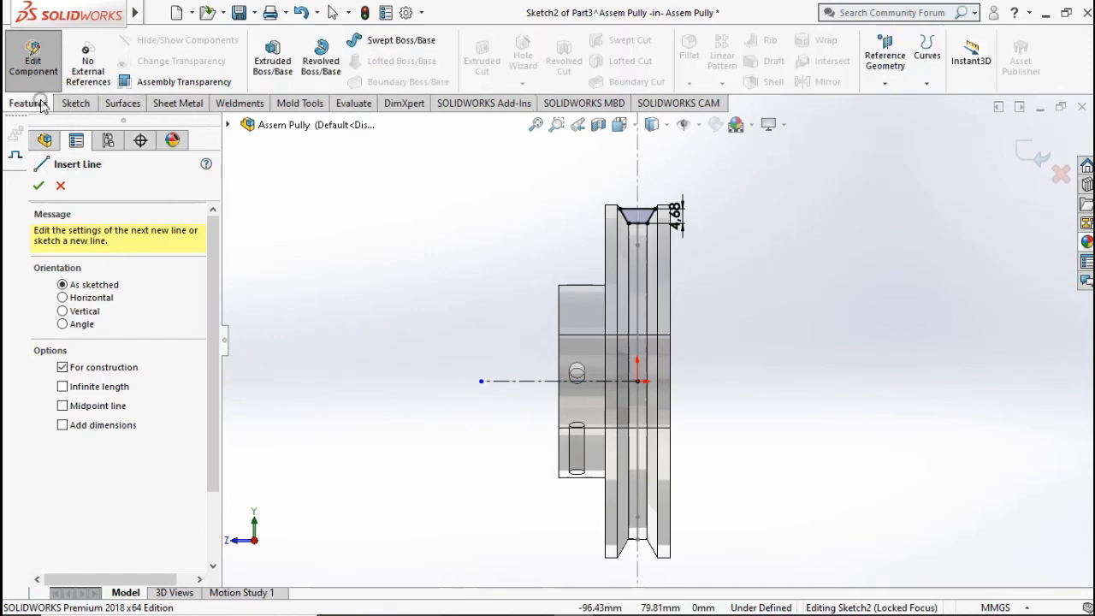
pyautogui.click(321, 56)
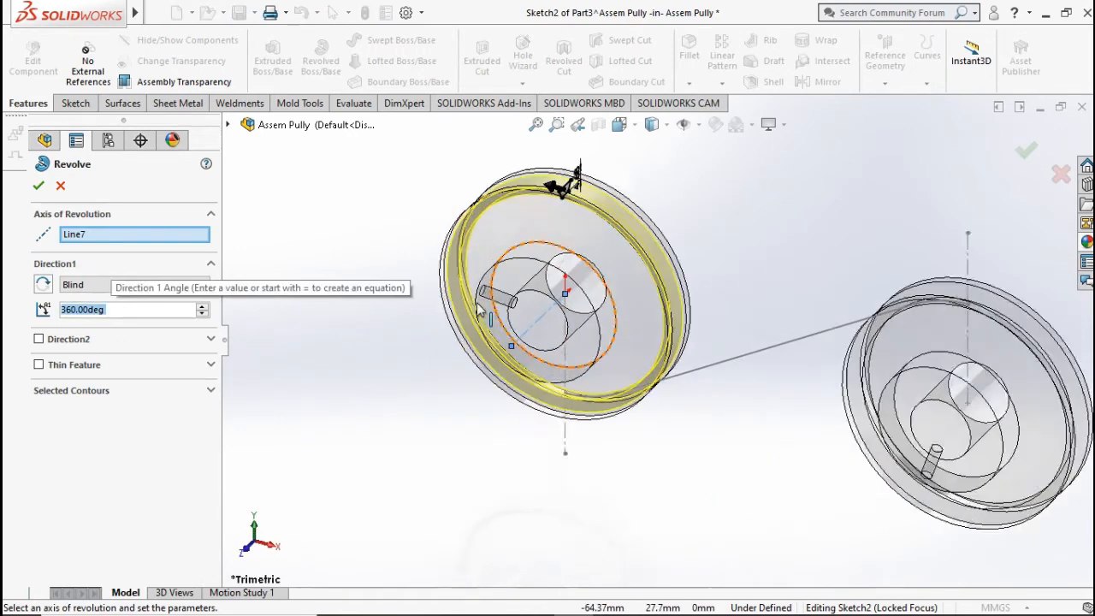
pyautogui.write('1')
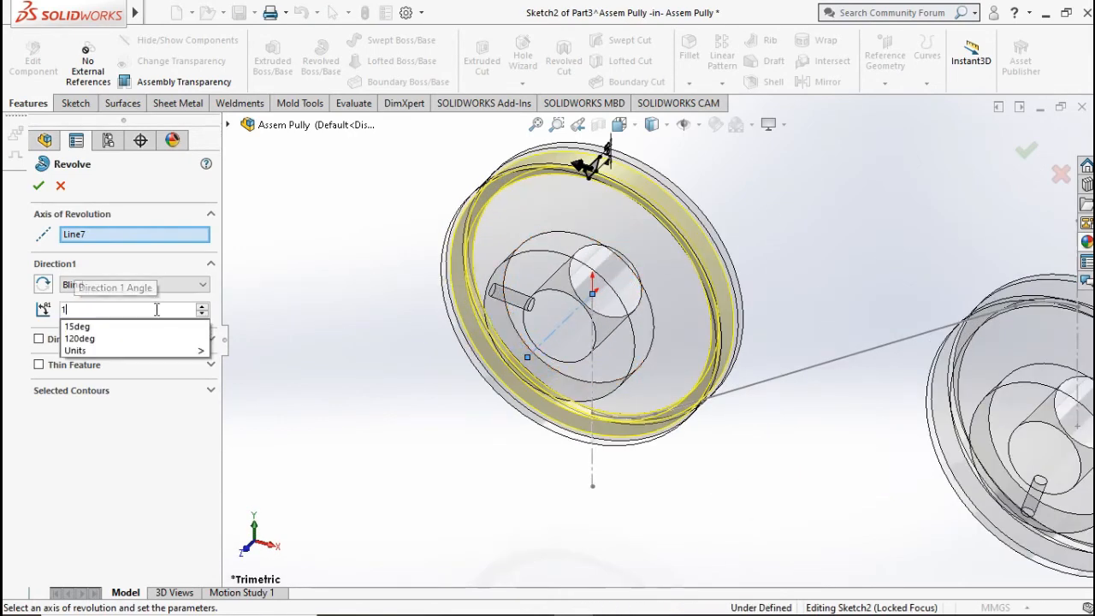
pyautogui.write('80')
pyautogui.press('Return')
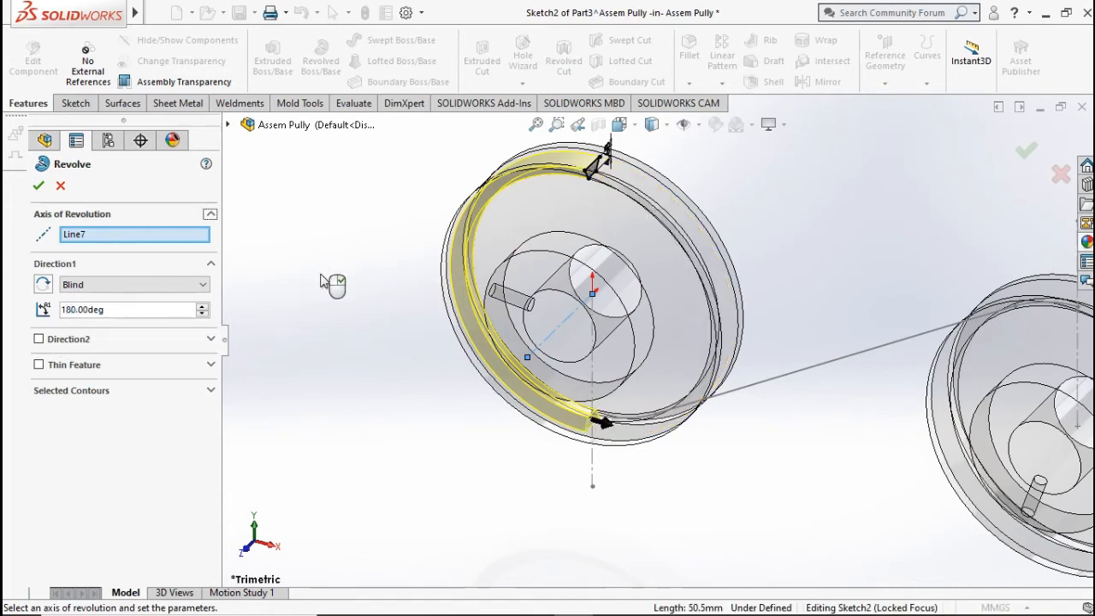
pyautogui.click(1026, 151)
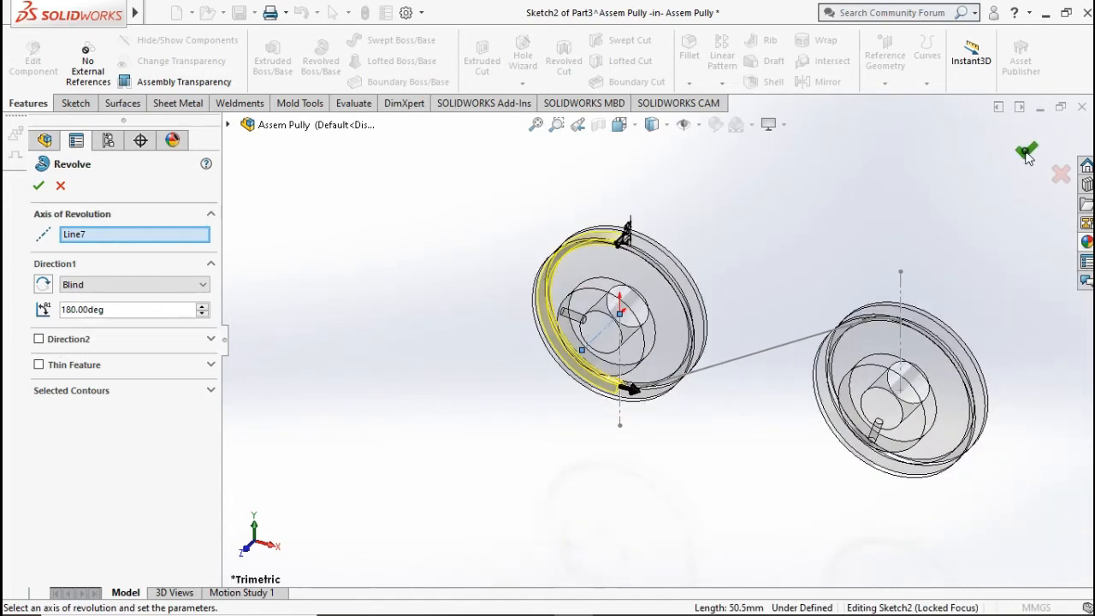
# Start a sketch on the revolved belt's lower end face, convert the face's edges into sketch entities, and exit the sketch
pyautogui.scroll(-8, 705, 343)
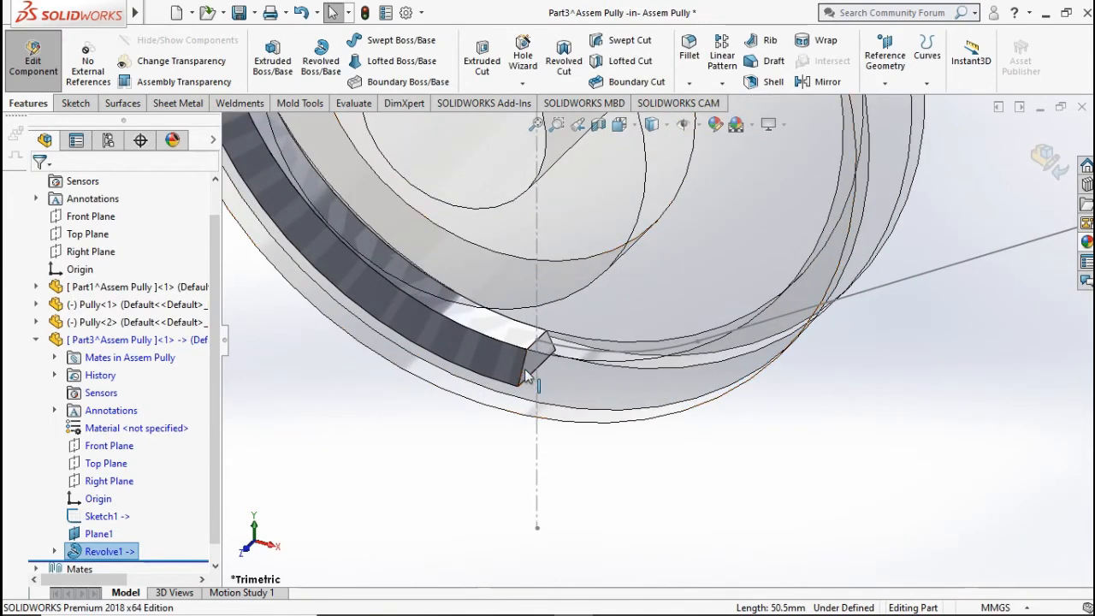
pyautogui.moveTo(562, 379); pyautogui.dragTo(544, 336, button='middle')
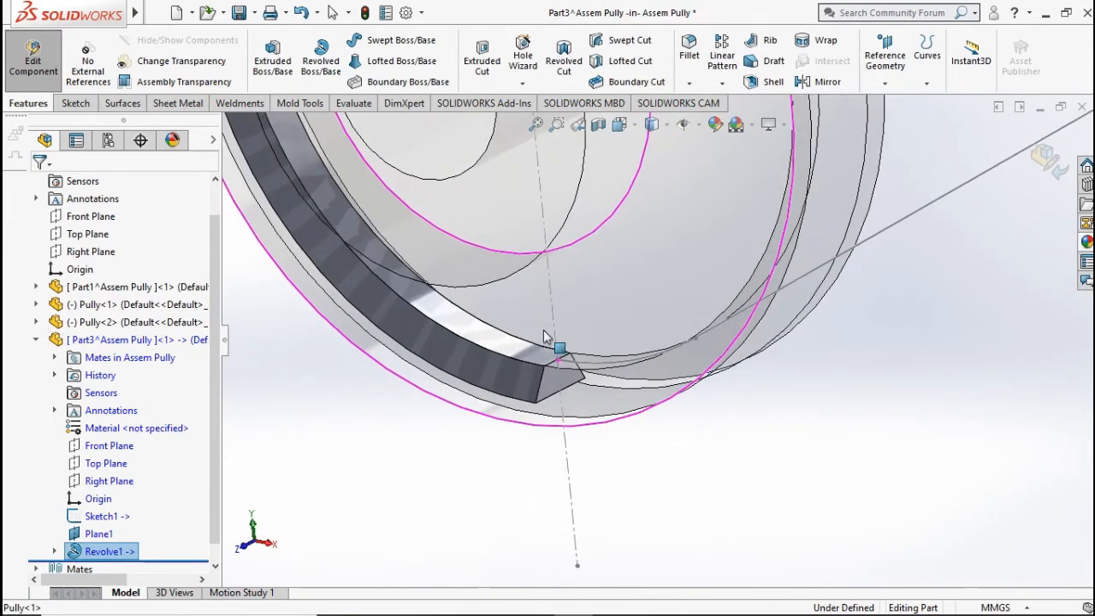
pyautogui.click(553, 387)
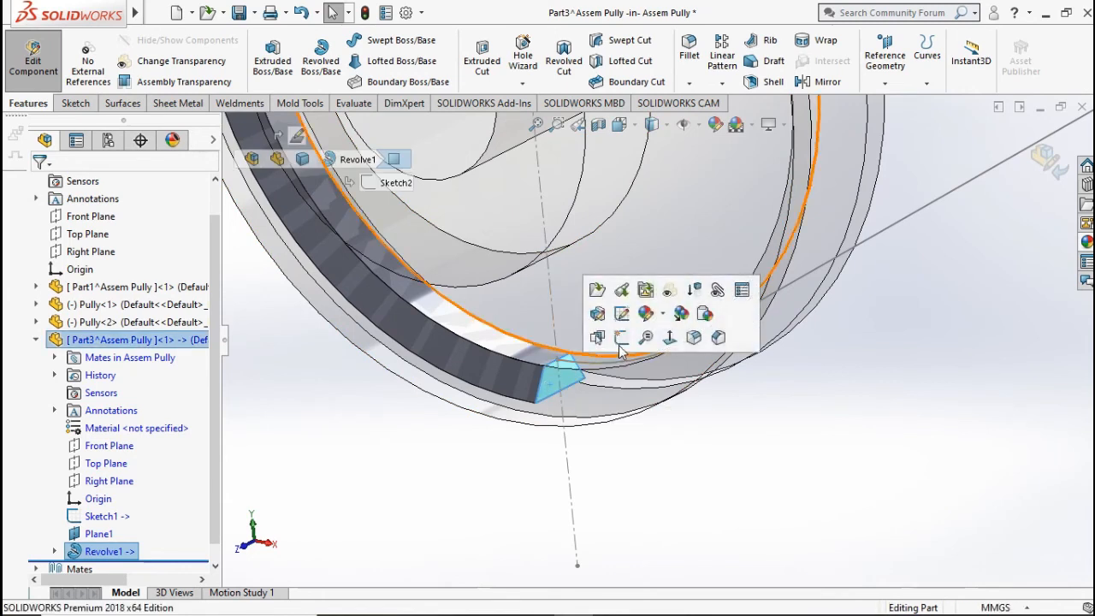
pyautogui.click(621, 338)
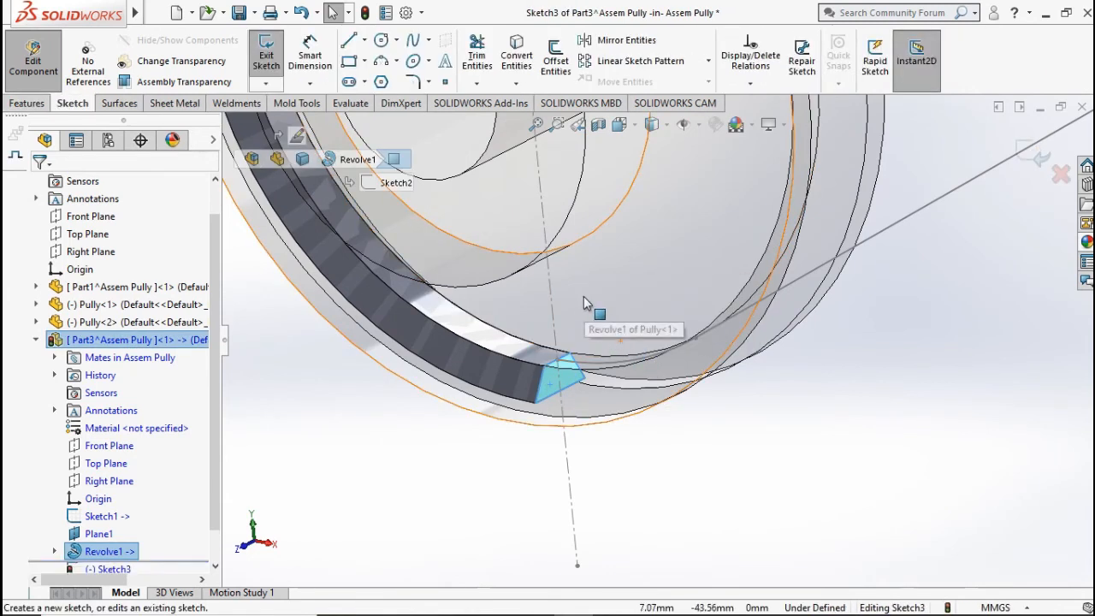
pyautogui.click(515, 56)
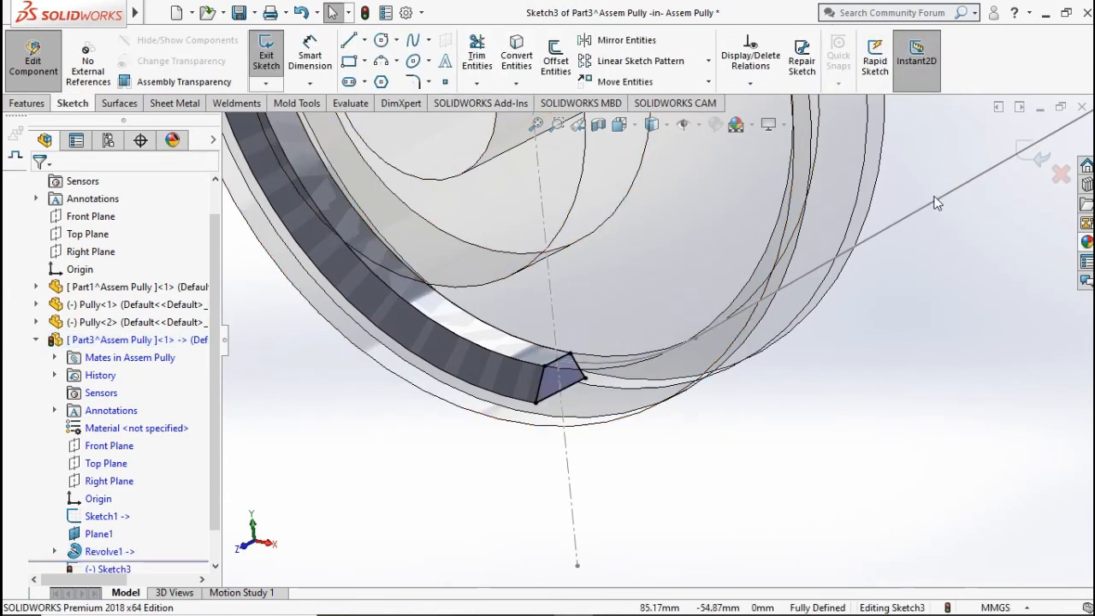
pyautogui.click(1026, 158)
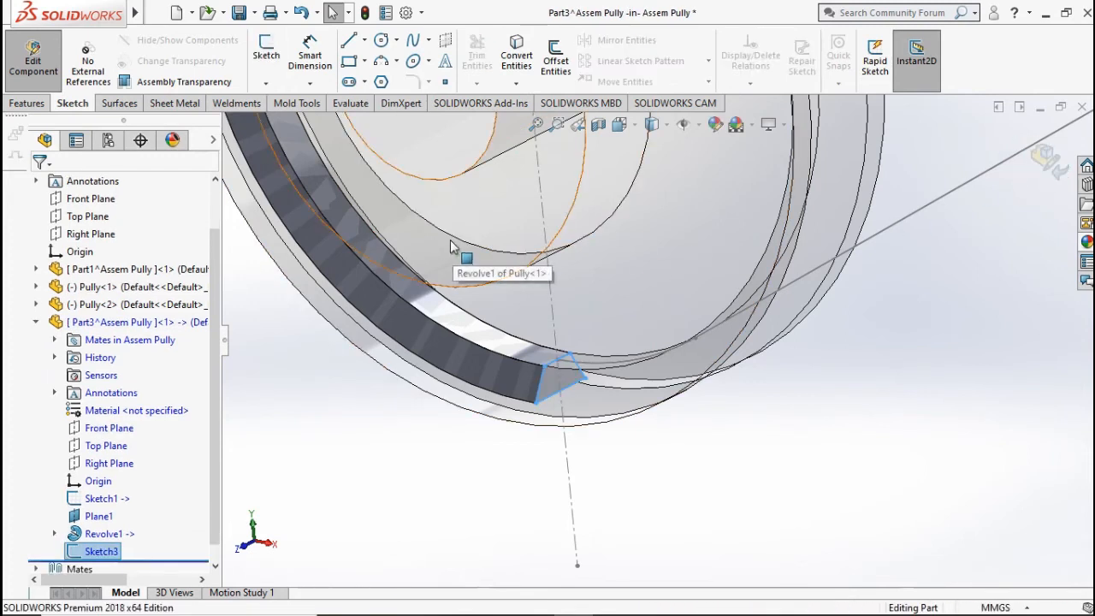
# Set up a boss sweep of the converted end-face profile along the belt path sketch between the two pulleys
pyautogui.click(27, 104)
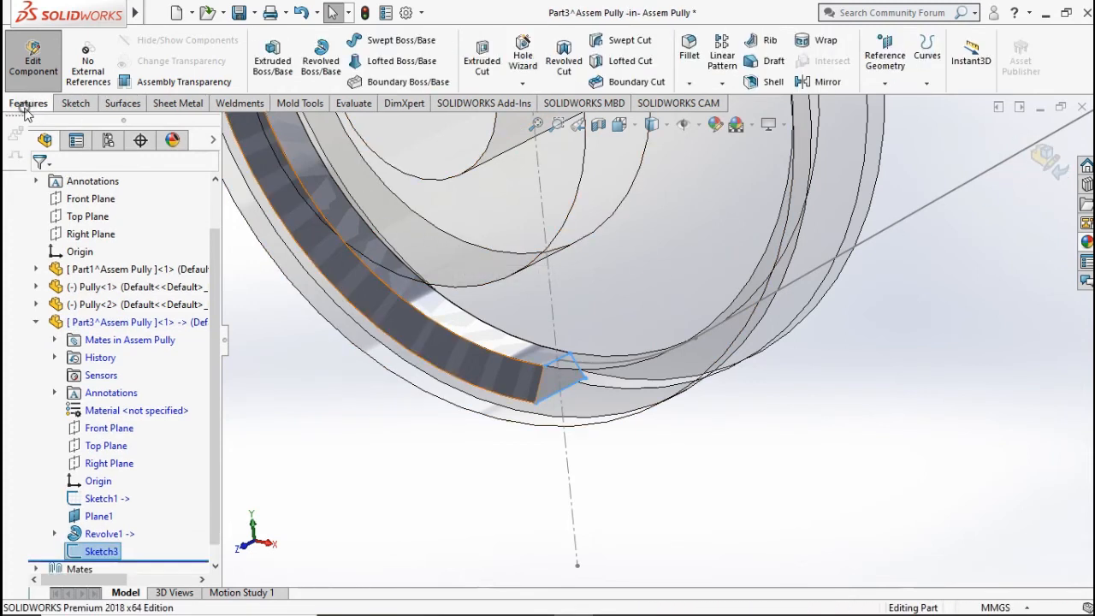
pyautogui.click(391, 41)
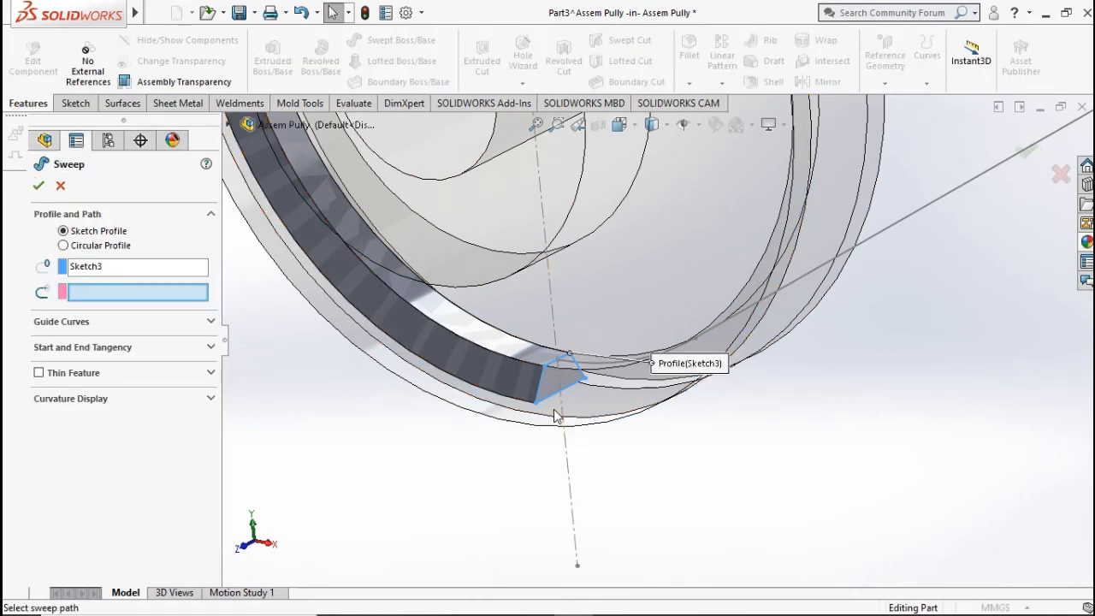
pyautogui.scroll(5, 612, 348)
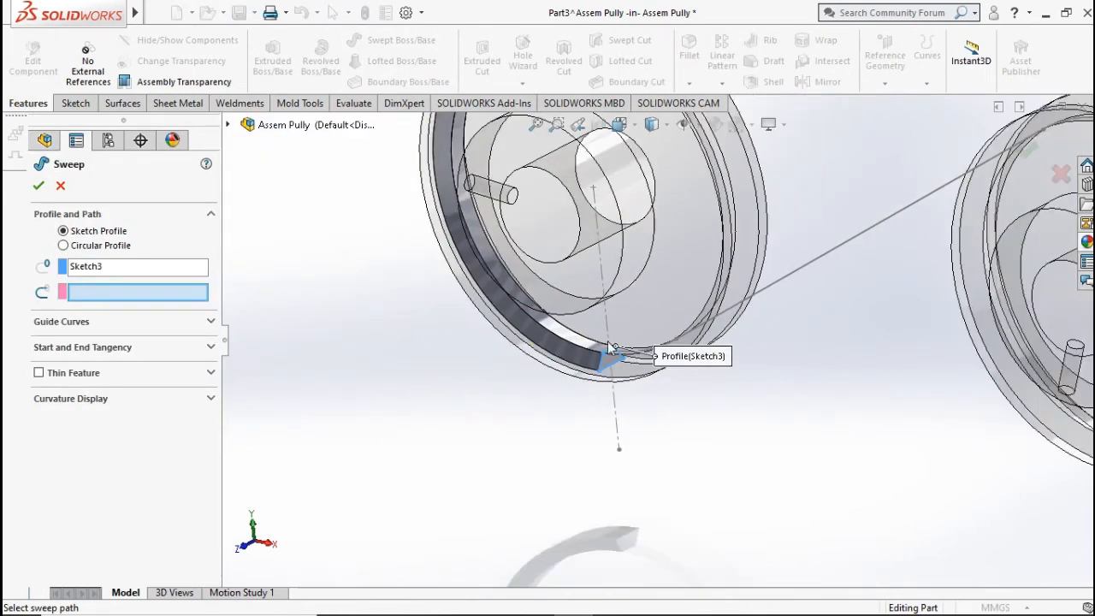
pyautogui.scroll(-3, 800, 274)
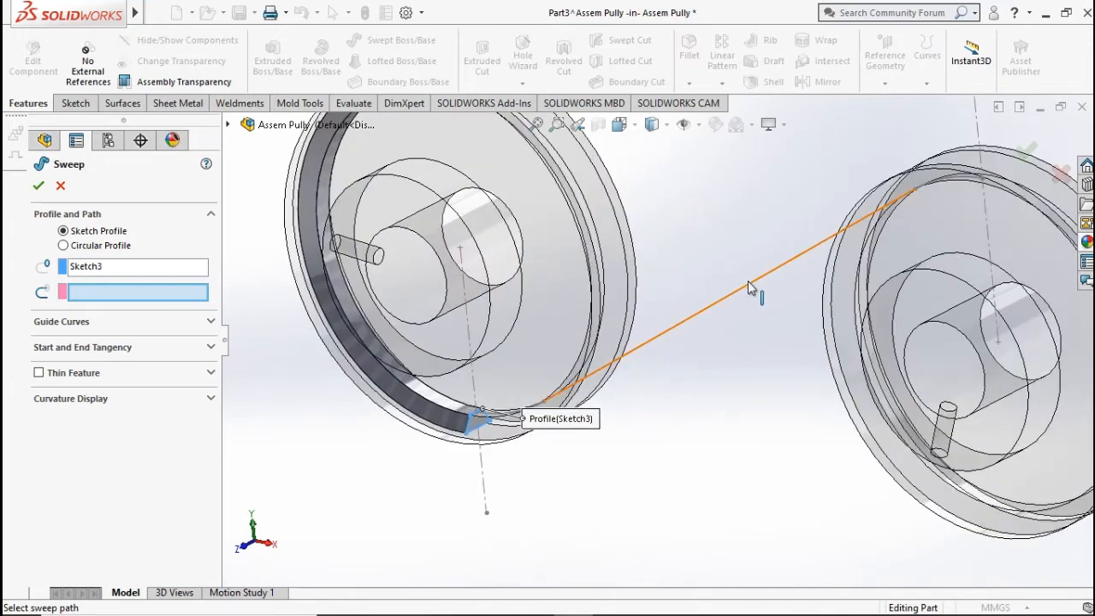
pyautogui.click(748, 283)
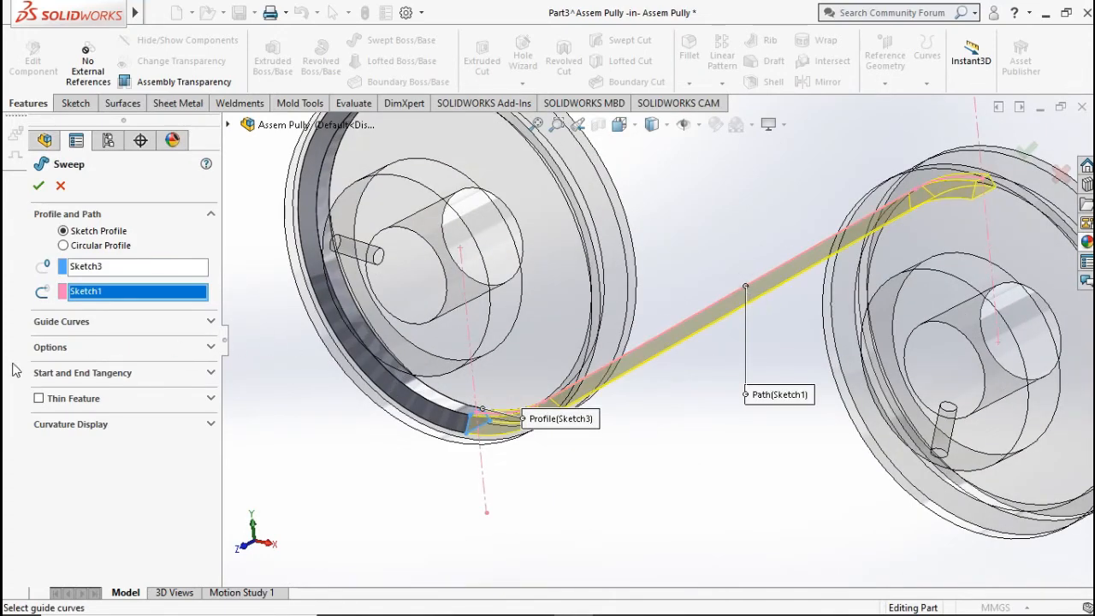
pyautogui.scroll(-5, 854, 276)
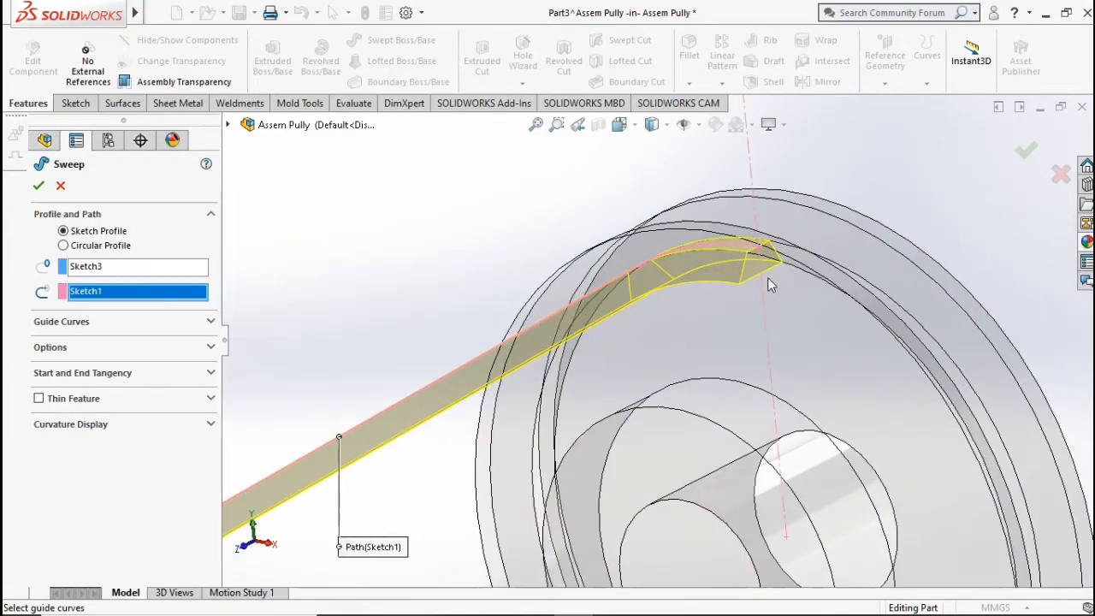
pyautogui.scroll(2, 755, 259)
pyautogui.moveTo(755, 258); pyautogui.dragTo(304, 292, button='middle')
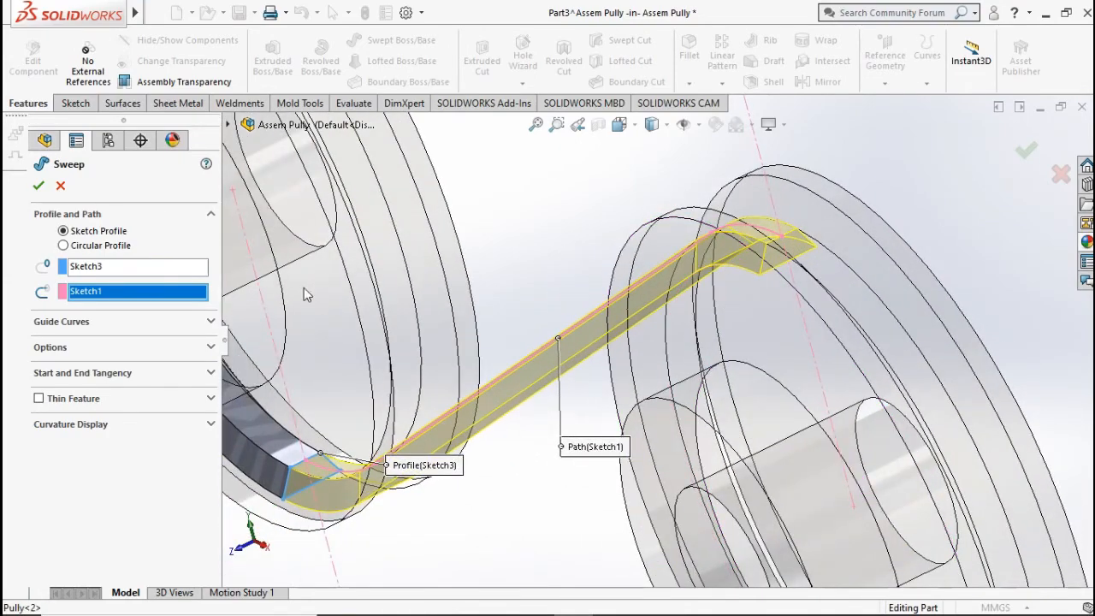
# Specify a 180-degree profile twist along the path for the belt sweep and create the feature
pyautogui.click(97, 347)
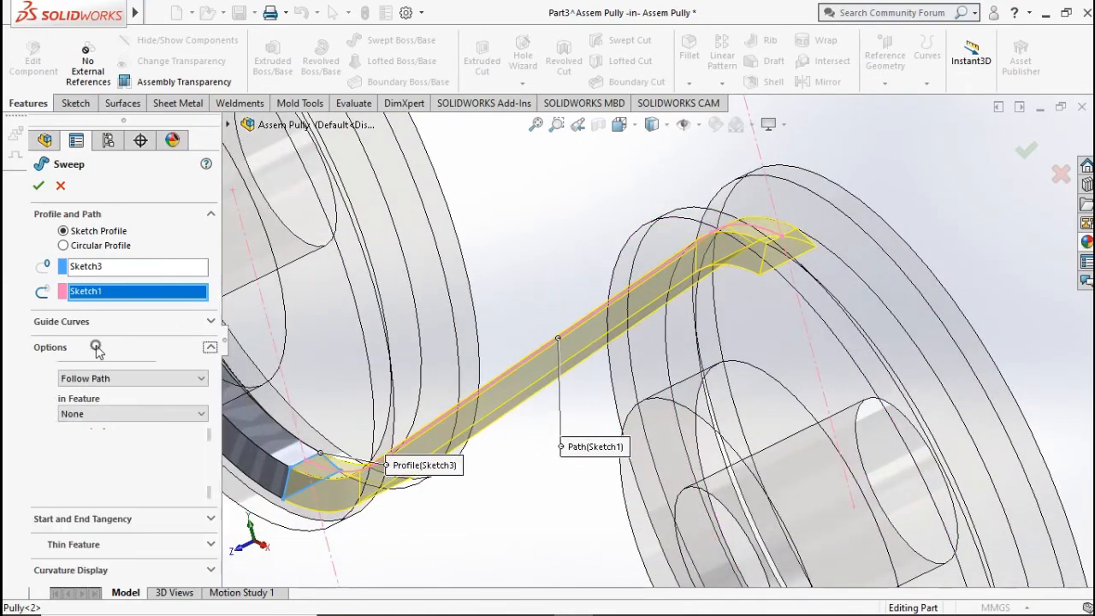
pyautogui.click(117, 416)
pyautogui.click(114, 439)
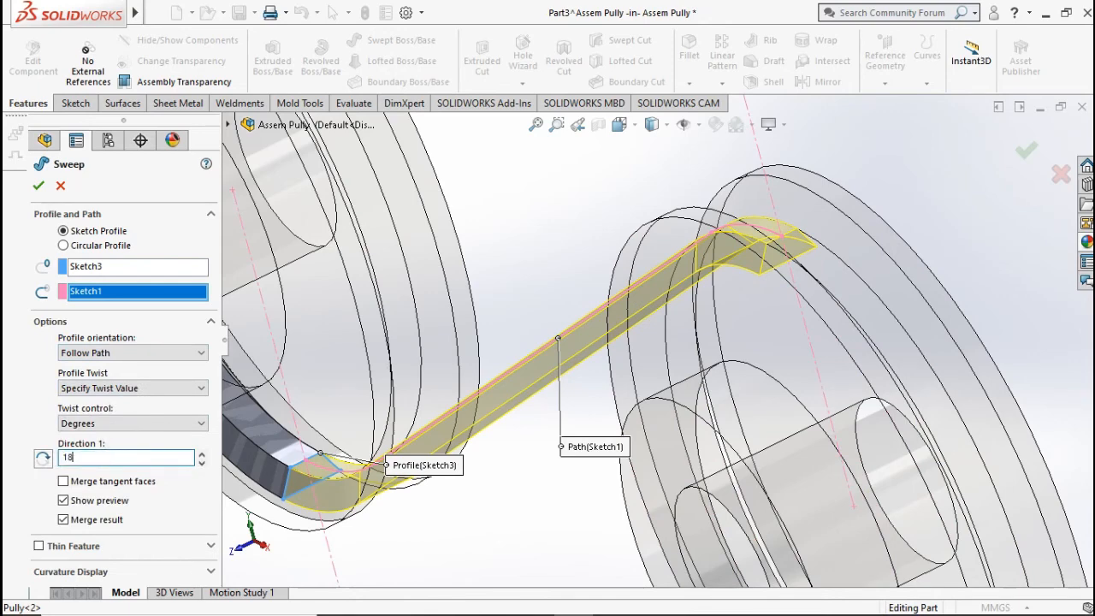
pyautogui.write('180')
pyautogui.press('Return')
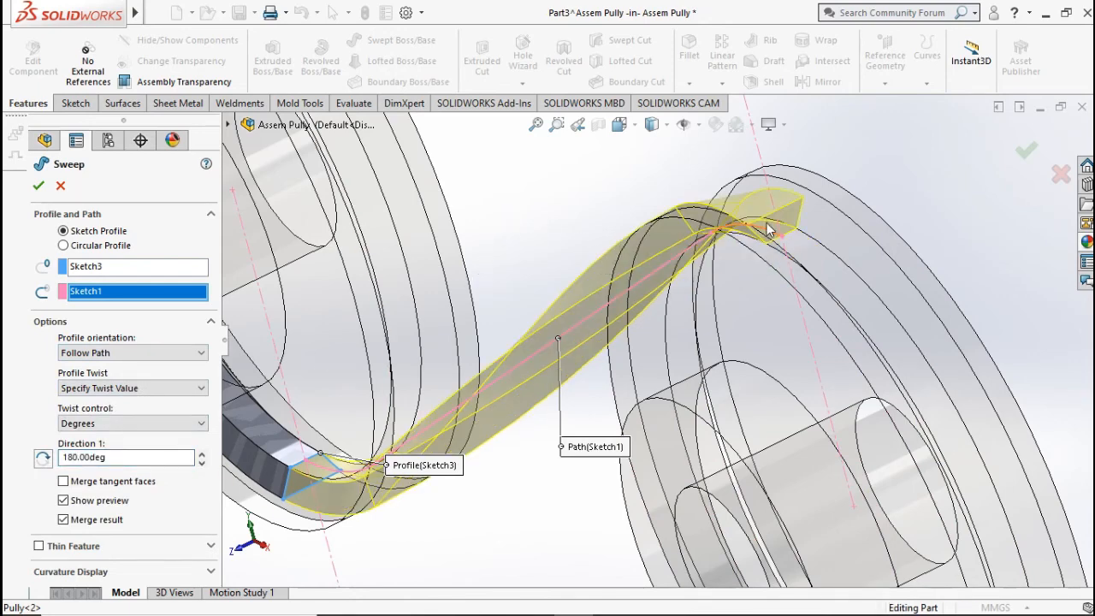
pyautogui.moveTo(851, 201); pyautogui.dragTo(721, 218, button='middle')
pyautogui.moveTo(835, 207); pyautogui.dragTo(924, 185, button='middle')
pyautogui.click(1027, 154)
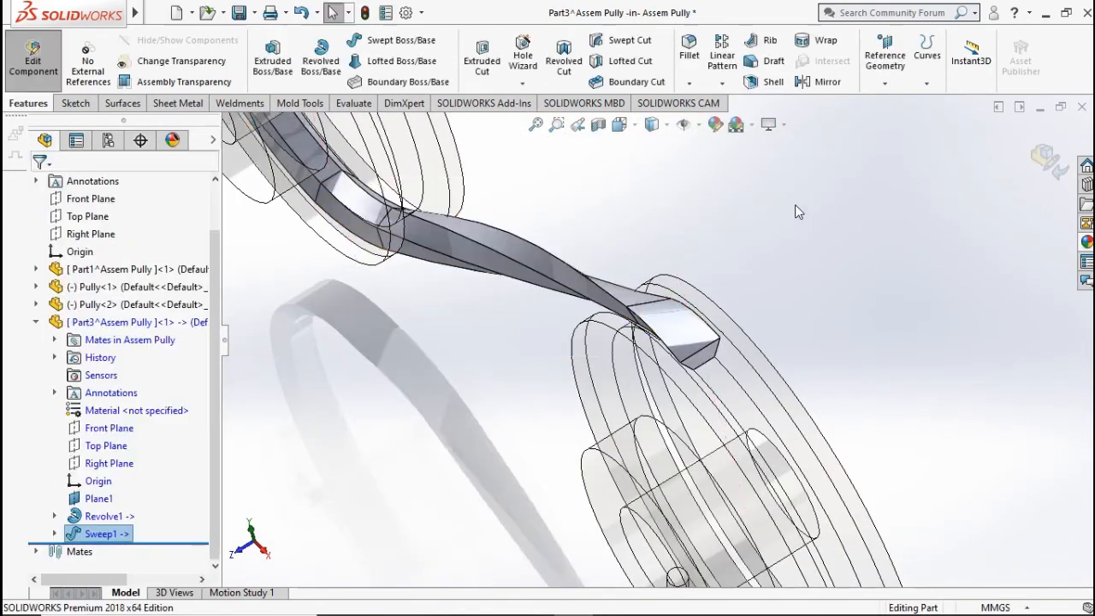
# Start a sketch on the swept belt's end face at the right pulley and convert the face's edges into sketch entities
pyautogui.moveTo(795, 205)
pyautogui.mouseDown(button='middle')
pyautogui.moveTo(680, 313)
pyautogui.moveTo(692, 257)
pyautogui.moveTo(725, 251)
pyautogui.moveTo(775, 274)
pyautogui.moveTo(744, 323)
pyautogui.moveTo(742, 312)
pyautogui.moveTo(684, 295)
pyautogui.moveTo(669, 336)
pyautogui.mouseUp(button='middle')
pyautogui.scroll(-4, 669, 336)
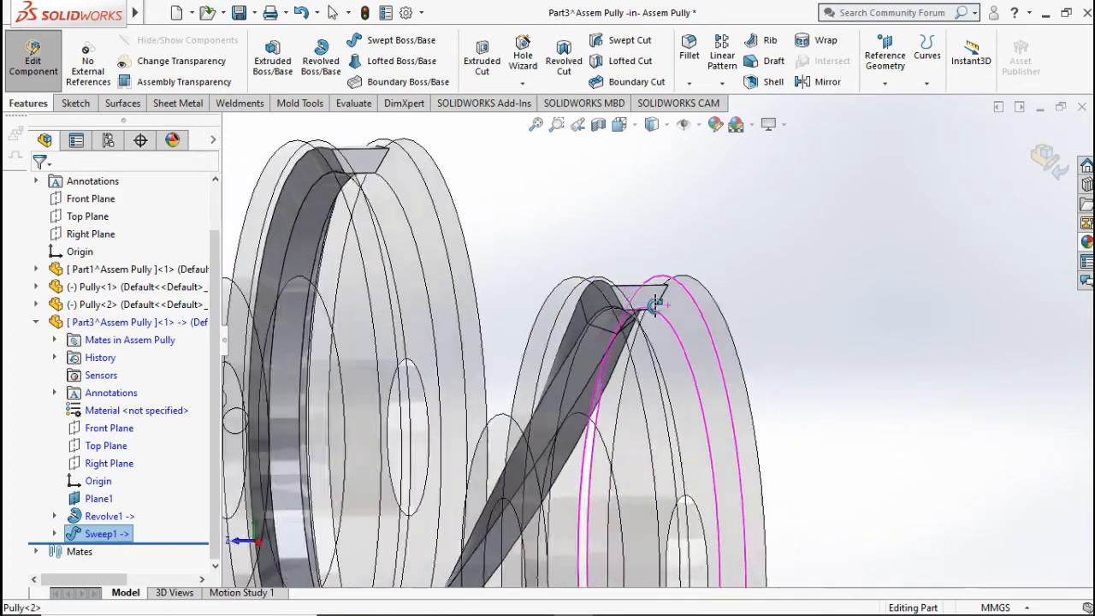
pyautogui.click(647, 304)
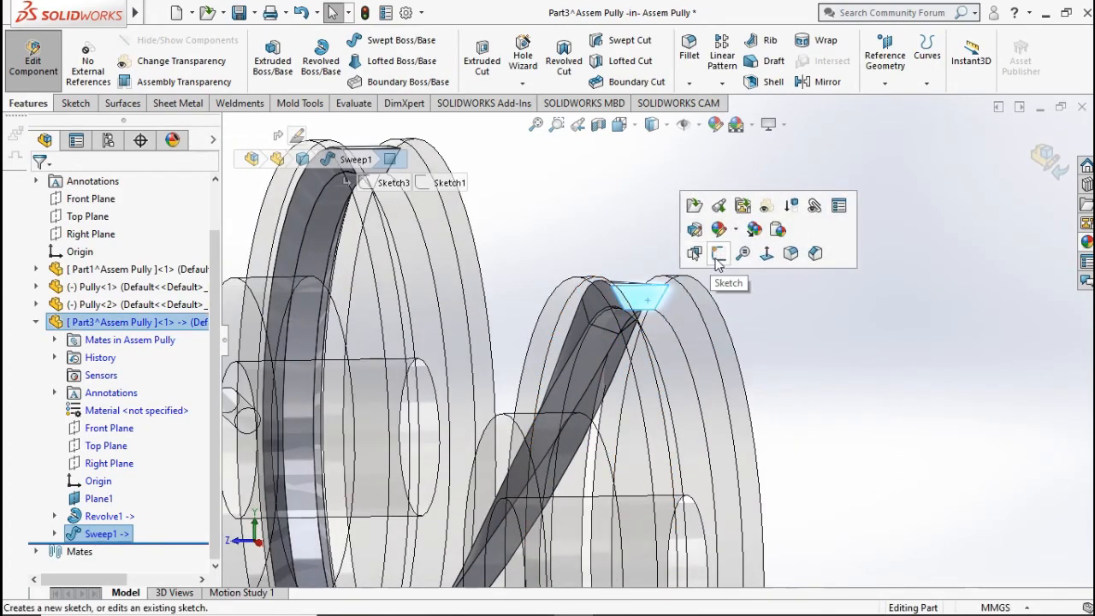
pyautogui.click(724, 255)
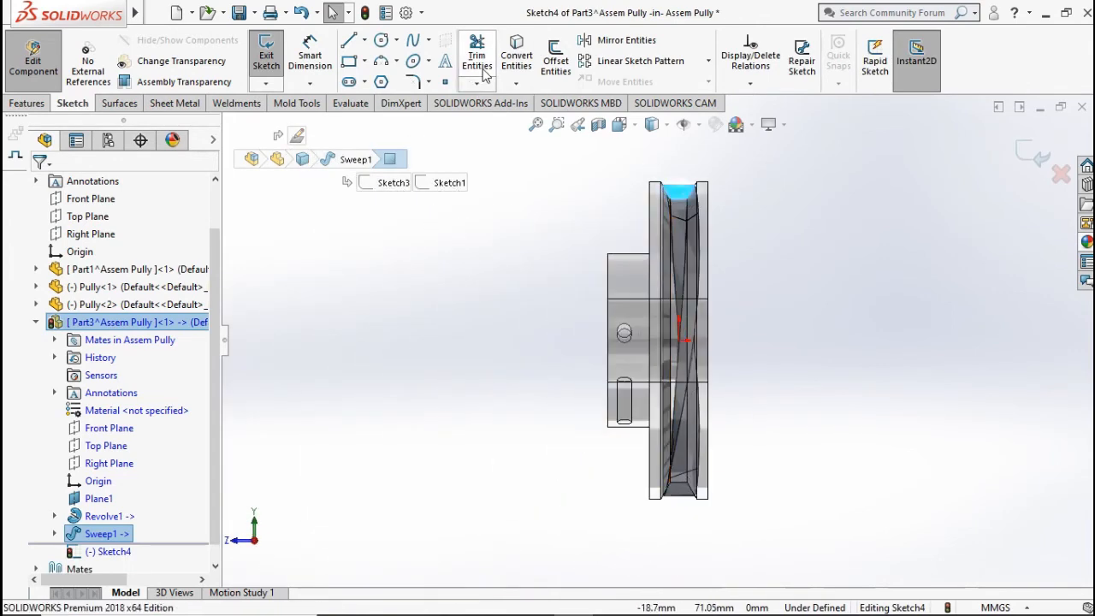
pyautogui.click(516, 53)
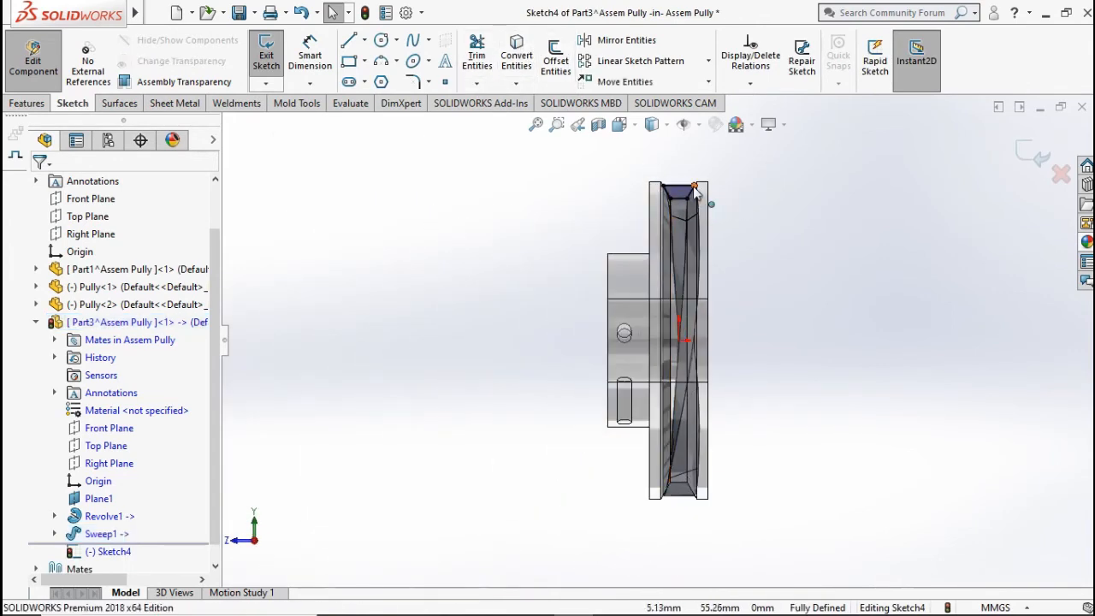
# Draw a horizontal centerline about 81 mm long from the origin past the right pulley's hub
pyautogui.click(364, 40)
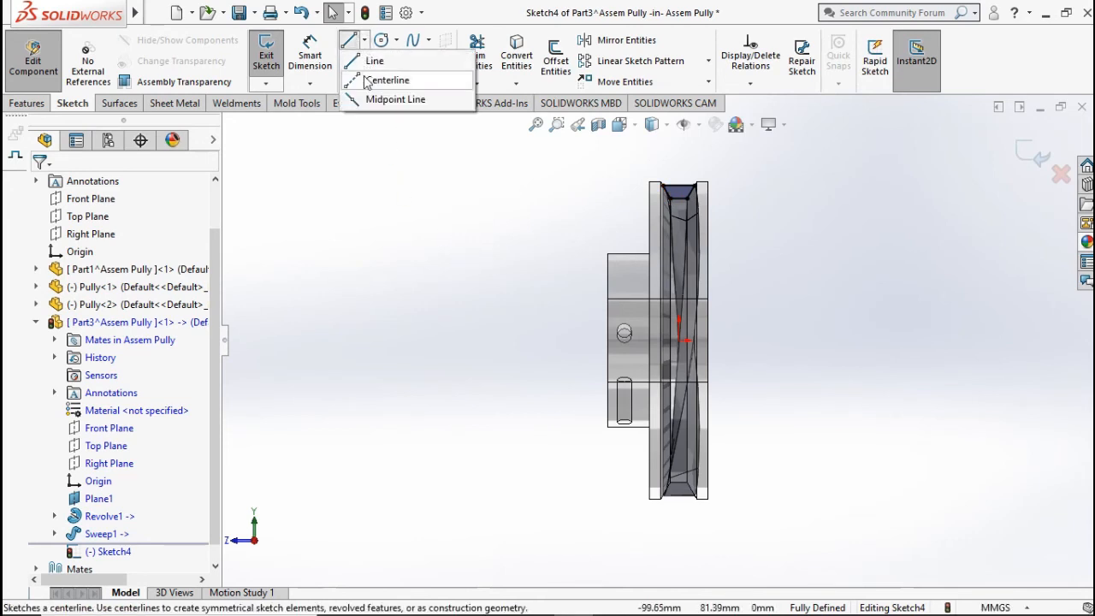
pyautogui.click(376, 80)
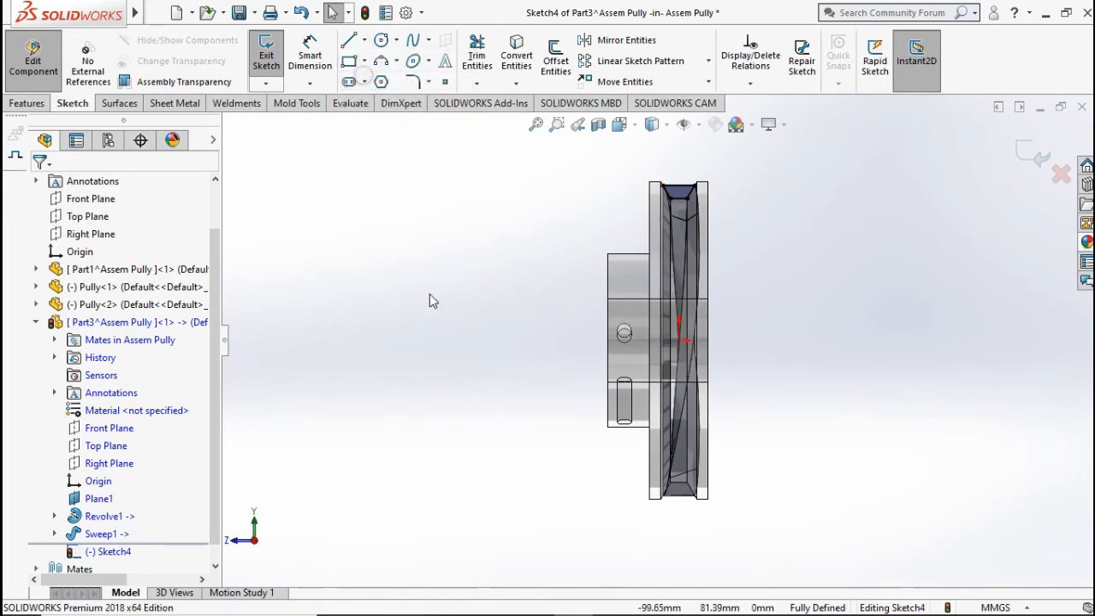
pyautogui.click(682, 341)
pyautogui.click(454, 343)
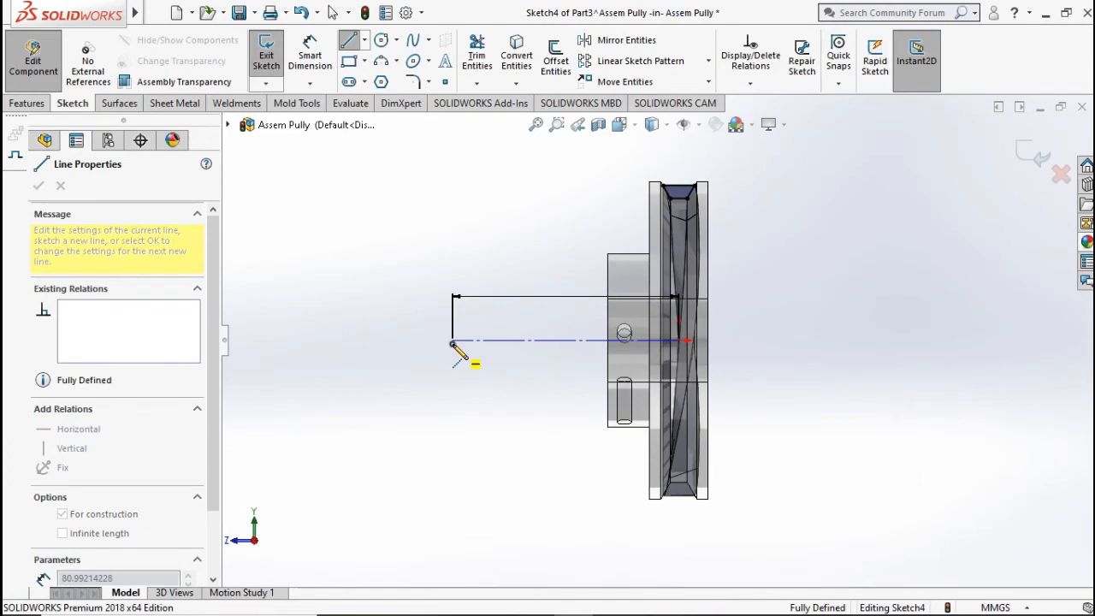
pyautogui.moveTo(459, 310); pyautogui.dragTo(547, 383, button='middle')
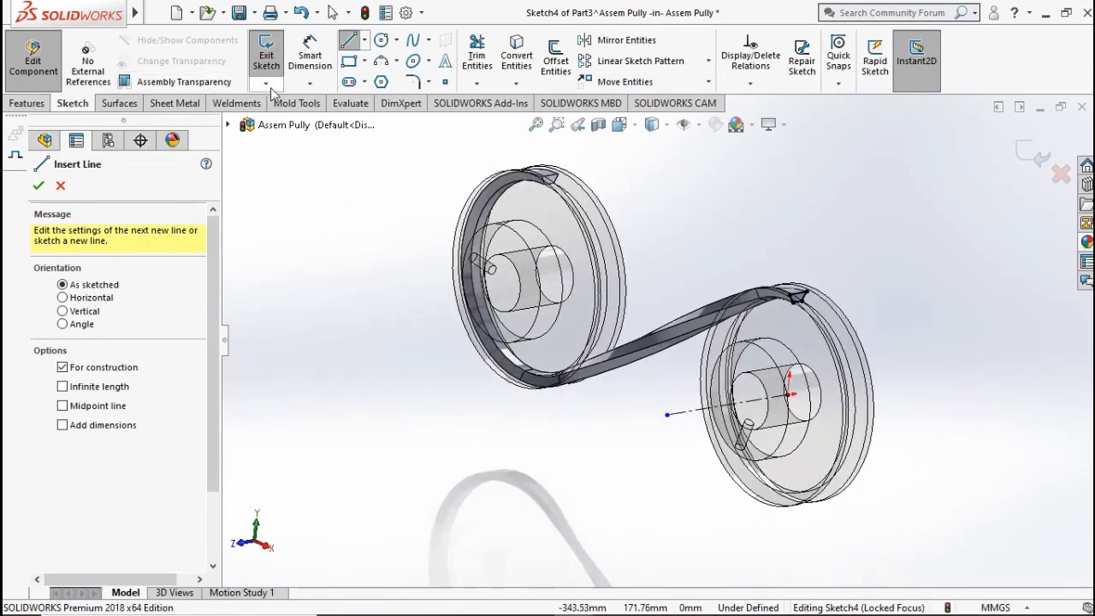
# Revolve the end-face profile 180 degrees about the centerline as a boss, reversing the direction to wrap the right pulley's outer side
pyautogui.click(38, 103)
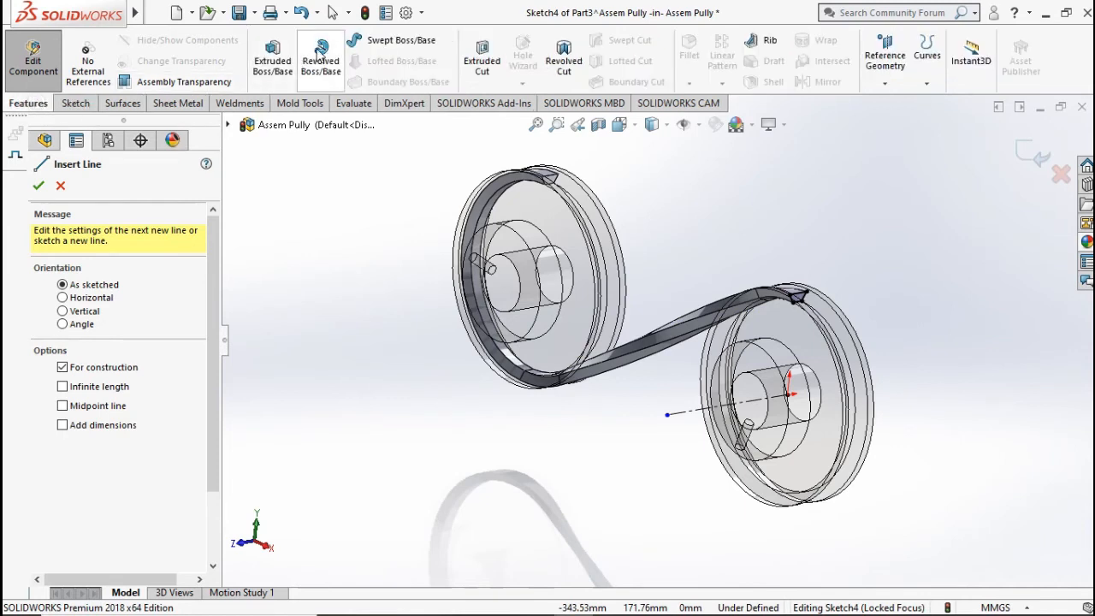
pyautogui.click(321, 57)
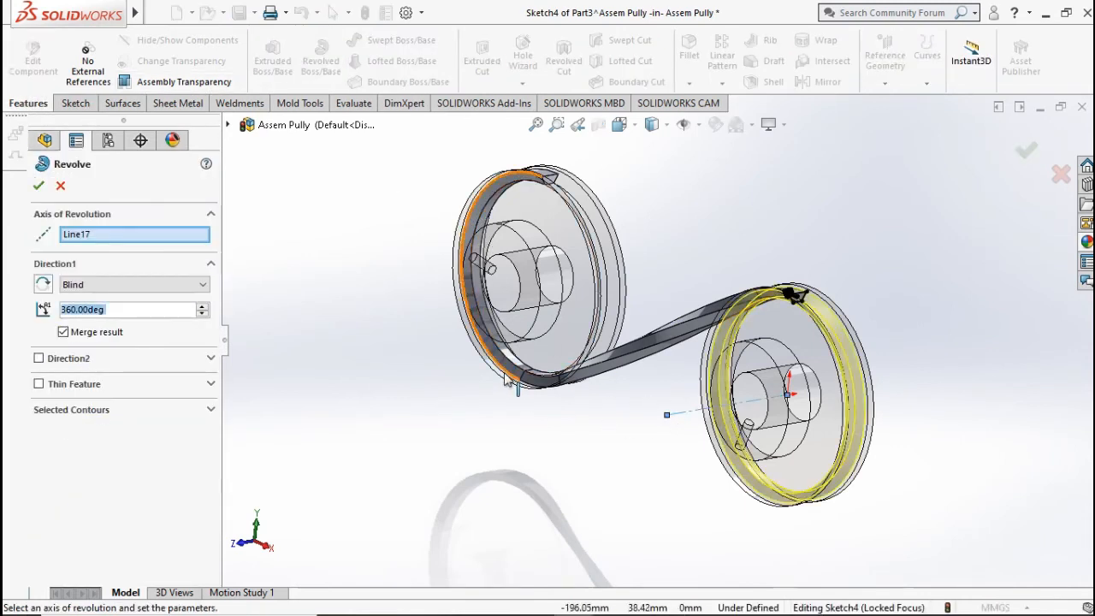
pyautogui.write('1')
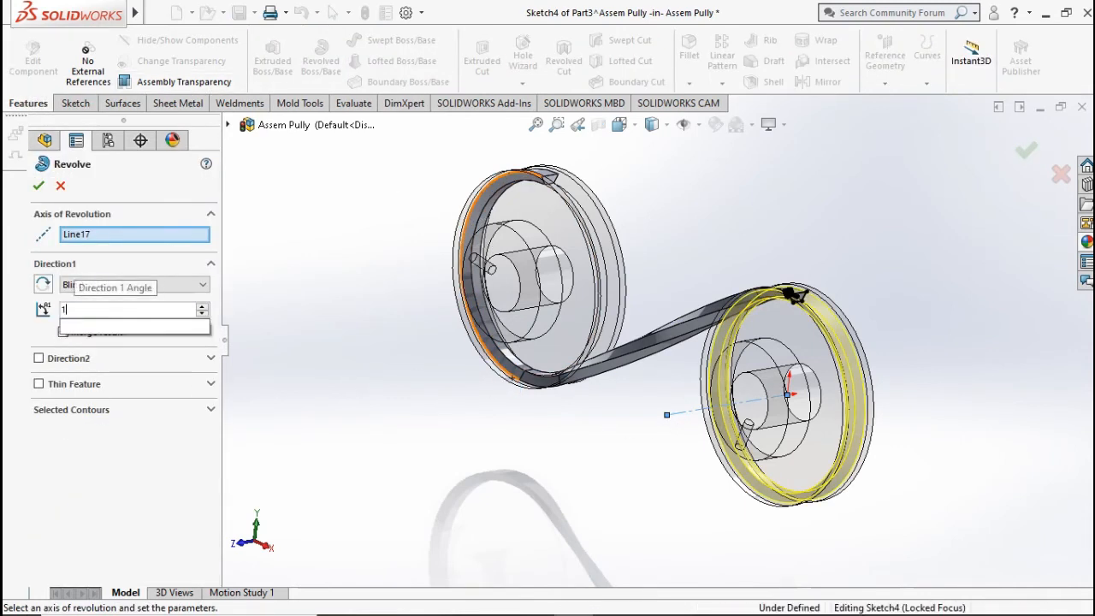
pyautogui.write('80')
pyautogui.press('Return')
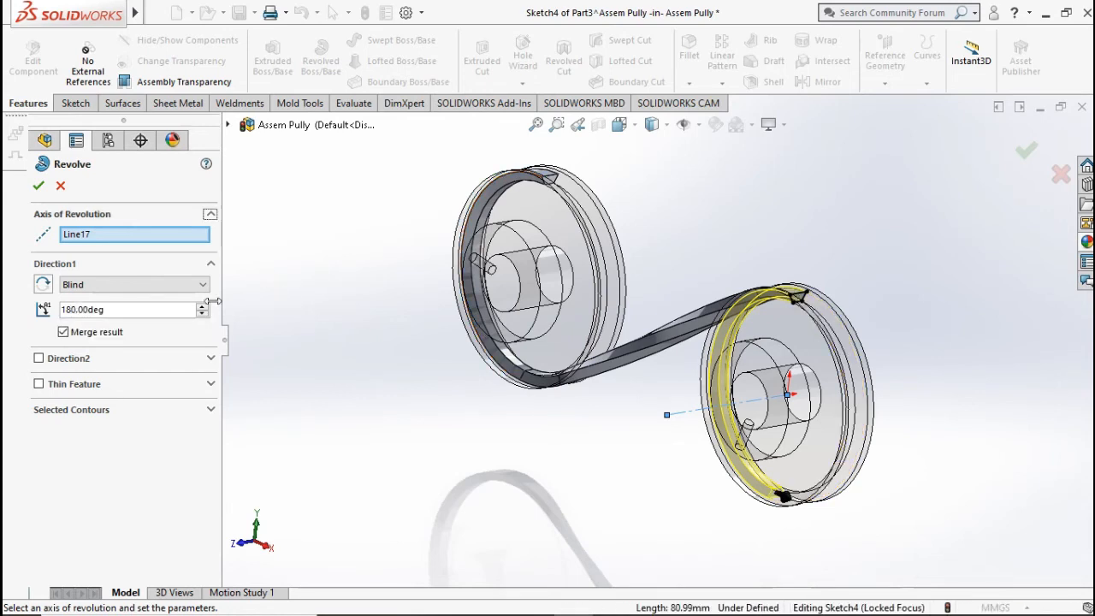
pyautogui.click(47, 283)
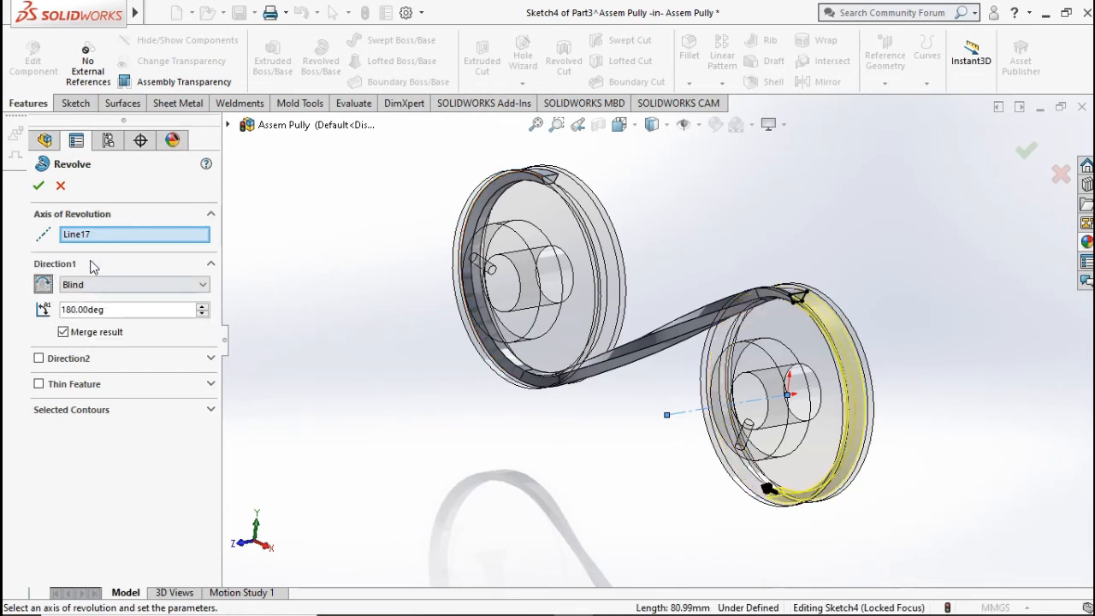
pyautogui.click(38, 187)
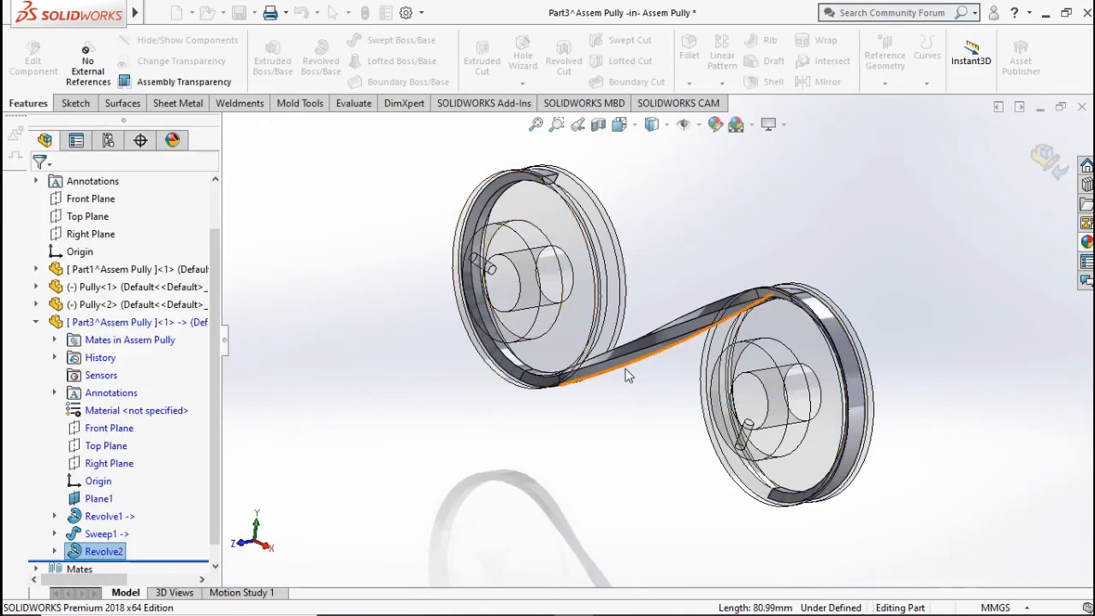
# Sketch two circles on the belt part's Front Plane, one about 159 mm in diameter centered on the left pulley and one centered on the right pulley
pyautogui.moveTo(690, 389)
pyautogui.mouseDown(button='middle')
pyautogui.moveTo(741, 364)
pyautogui.moveTo(738, 405)
pyautogui.moveTo(691, 393)
pyautogui.mouseUp(button='middle')
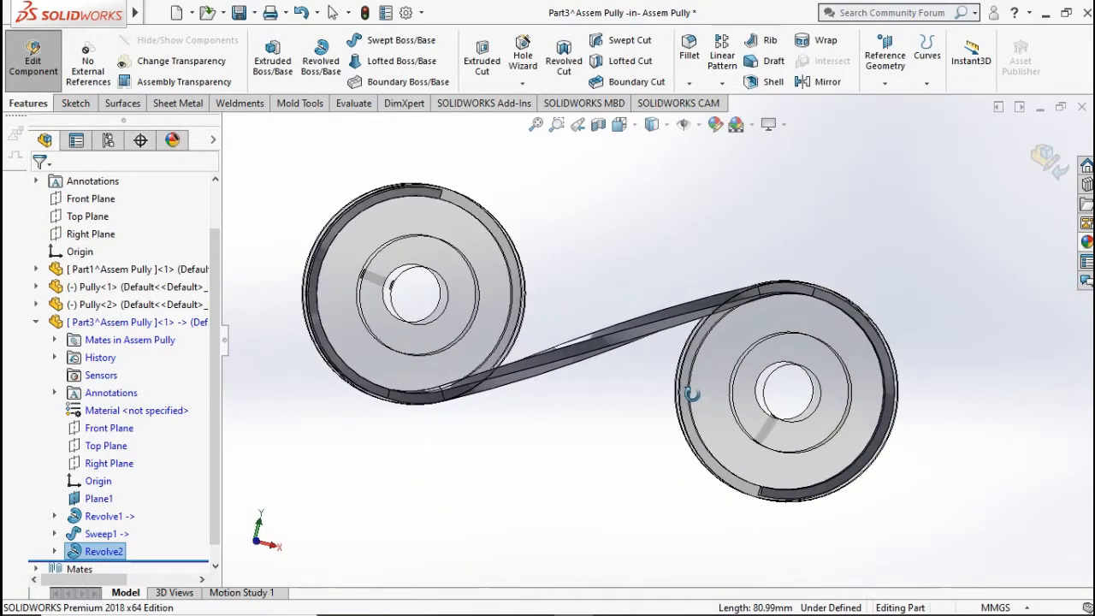
pyautogui.click(656, 320)
pyautogui.click(627, 293)
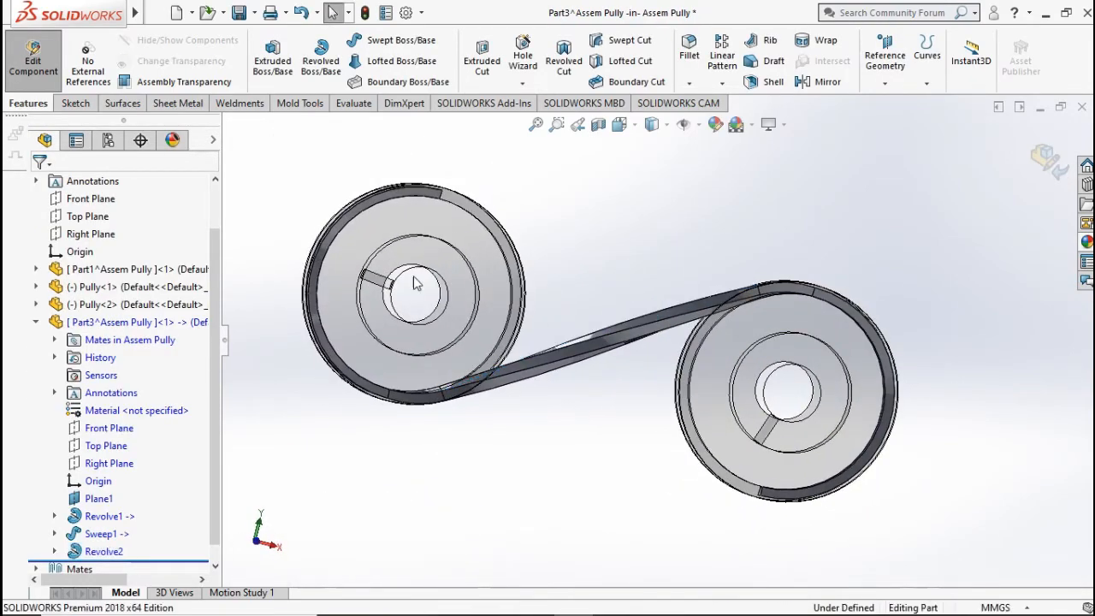
pyautogui.click(95, 428)
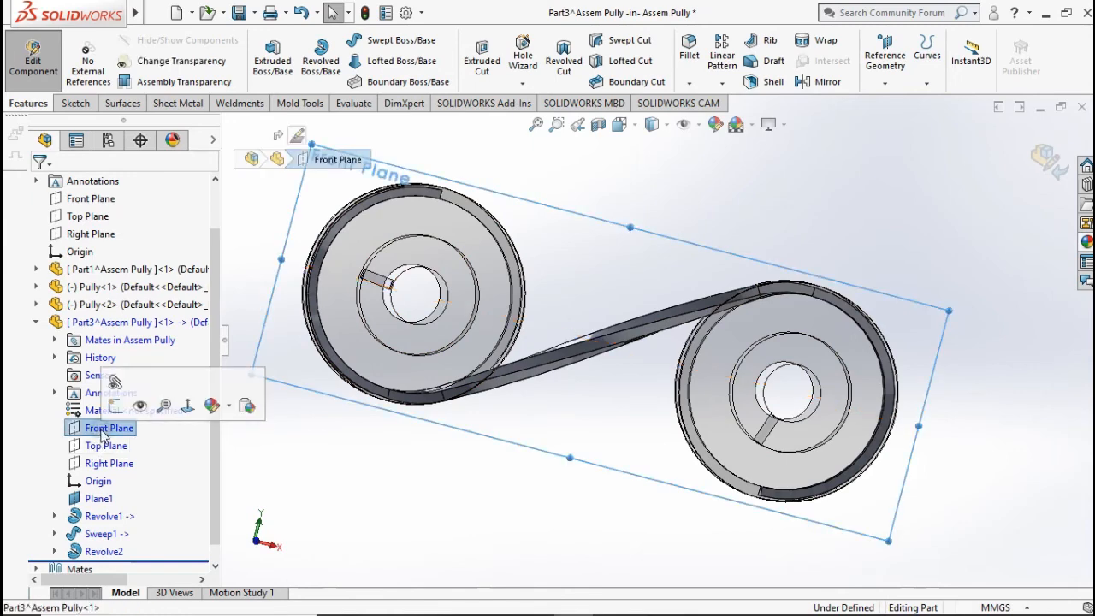
pyautogui.click(117, 407)
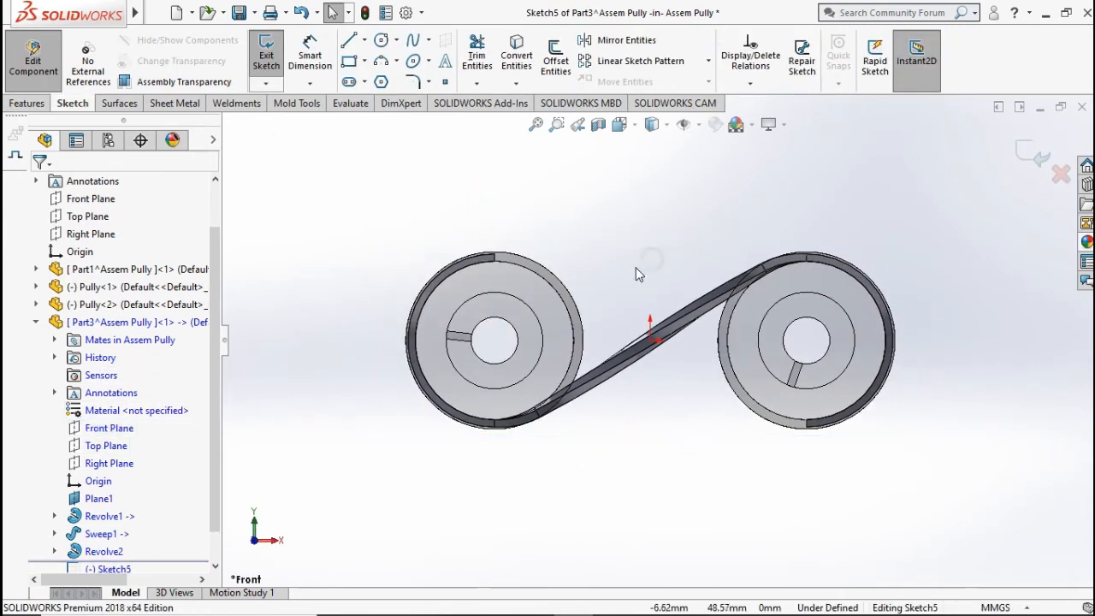
pyautogui.click(380, 42)
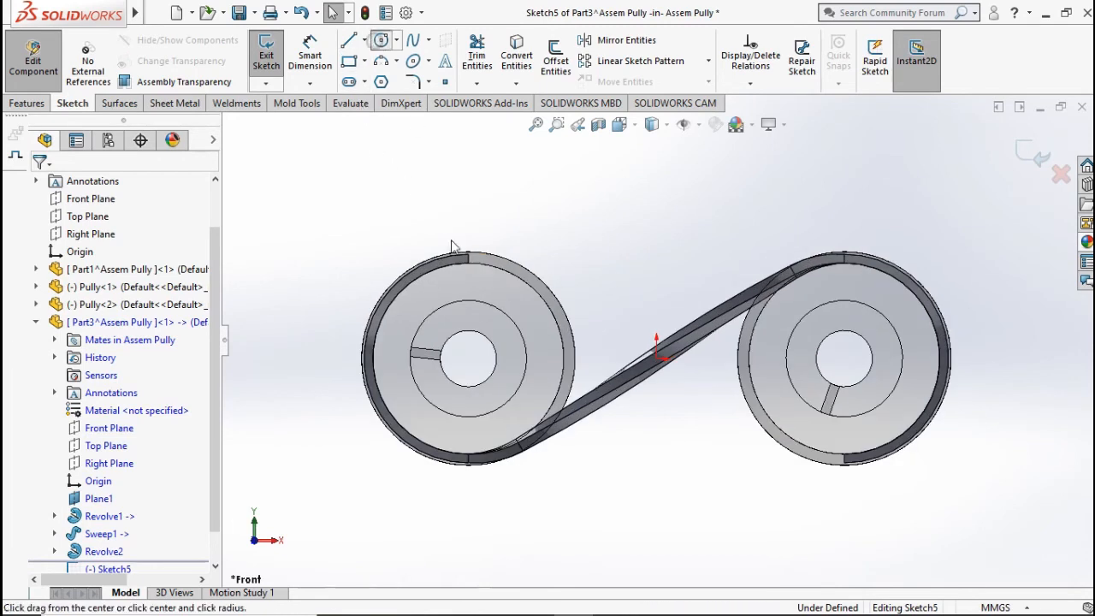
pyautogui.click(468, 359)
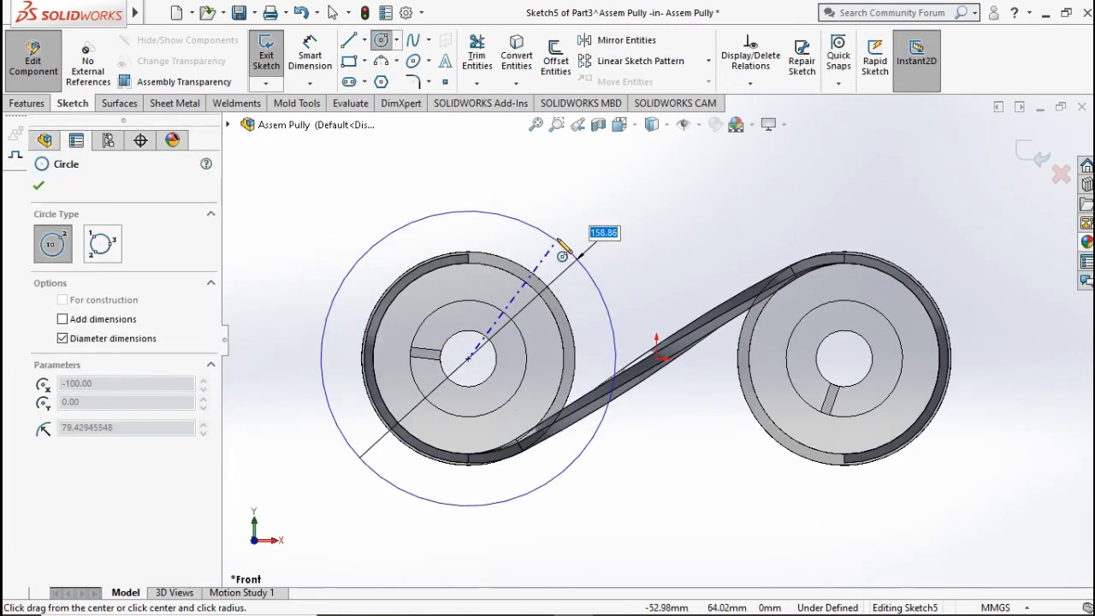
pyautogui.click(557, 241)
pyautogui.click(845, 360)
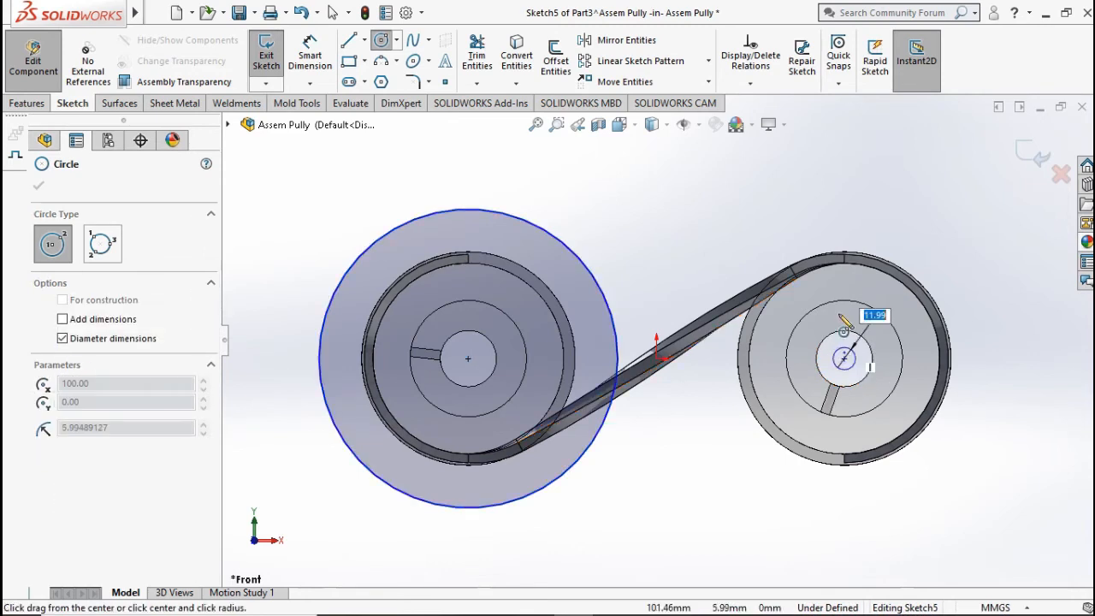
pyautogui.click(826, 188)
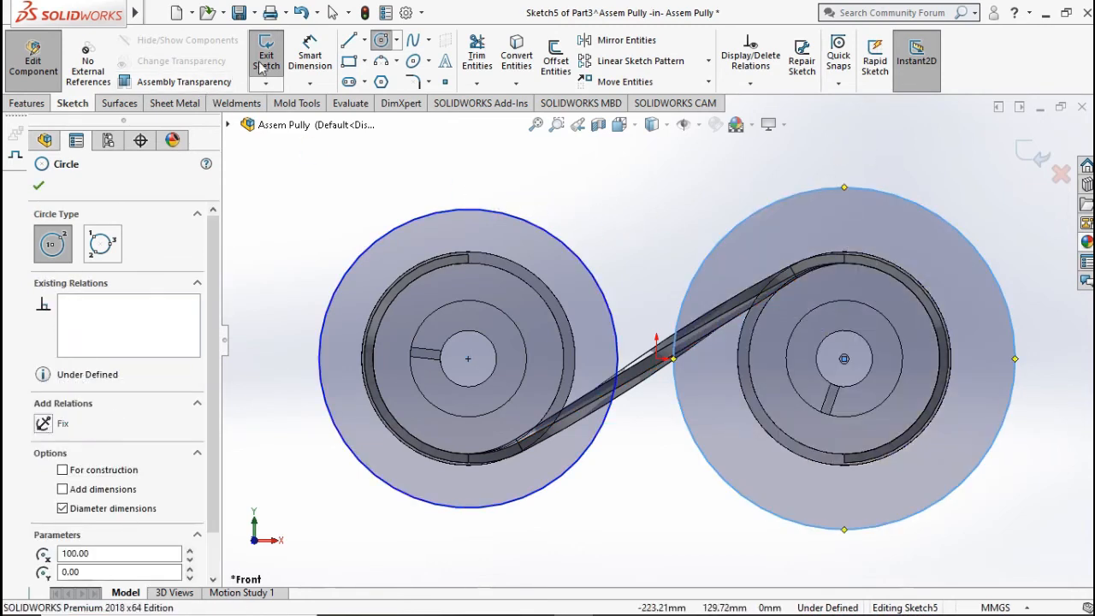
# Dimension the circle centered on the left pulley to a diameter of 101.60 mm
pyautogui.click(309, 55)
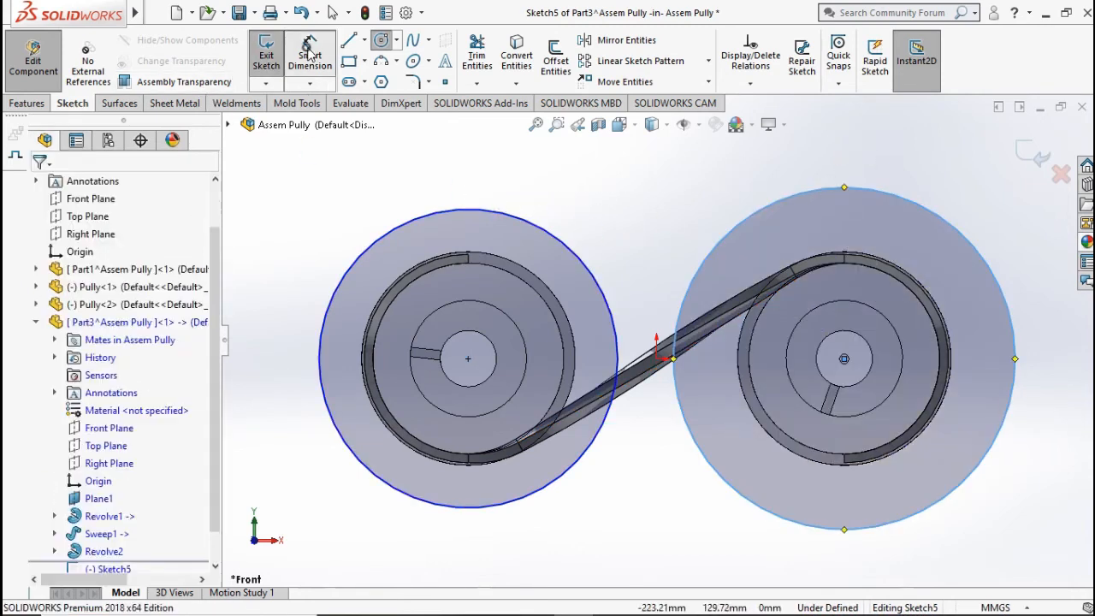
pyautogui.click(417, 501)
pyautogui.click(454, 556)
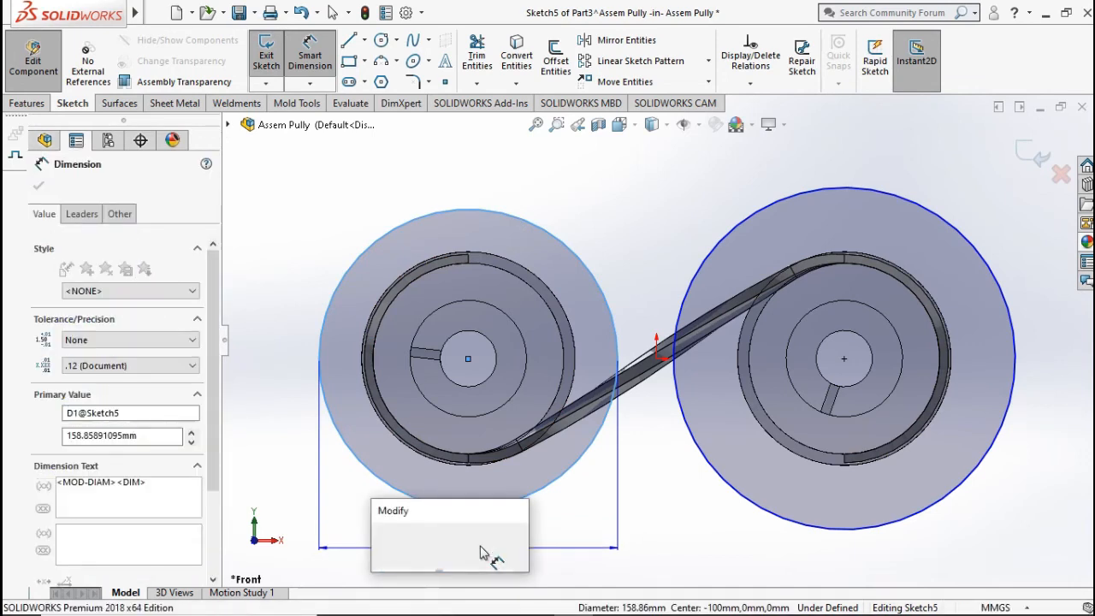
pyautogui.click(380, 544)
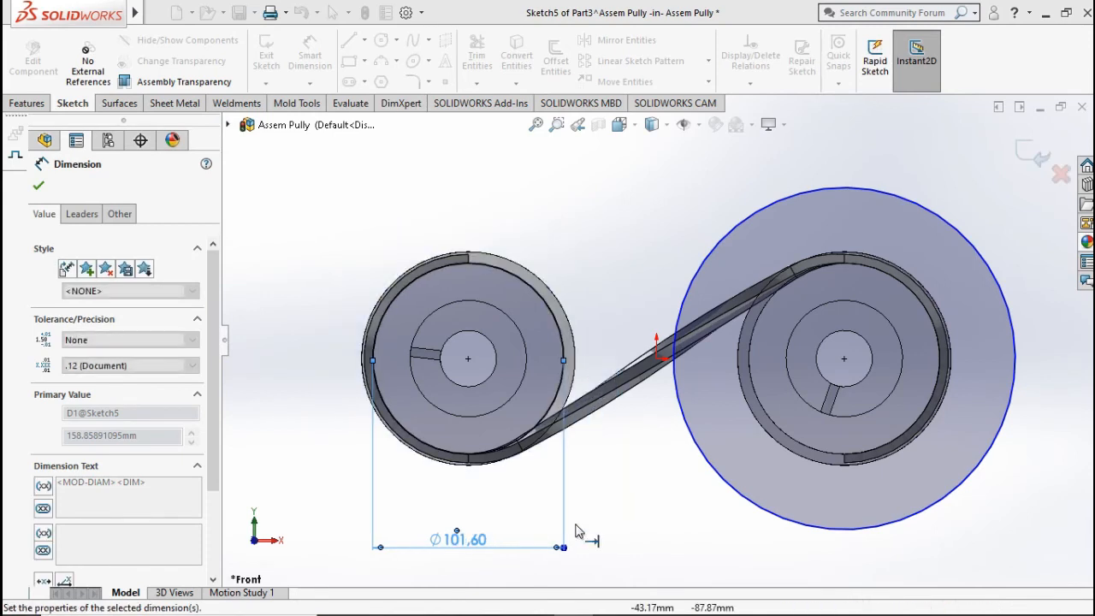
pyautogui.press('Escape')
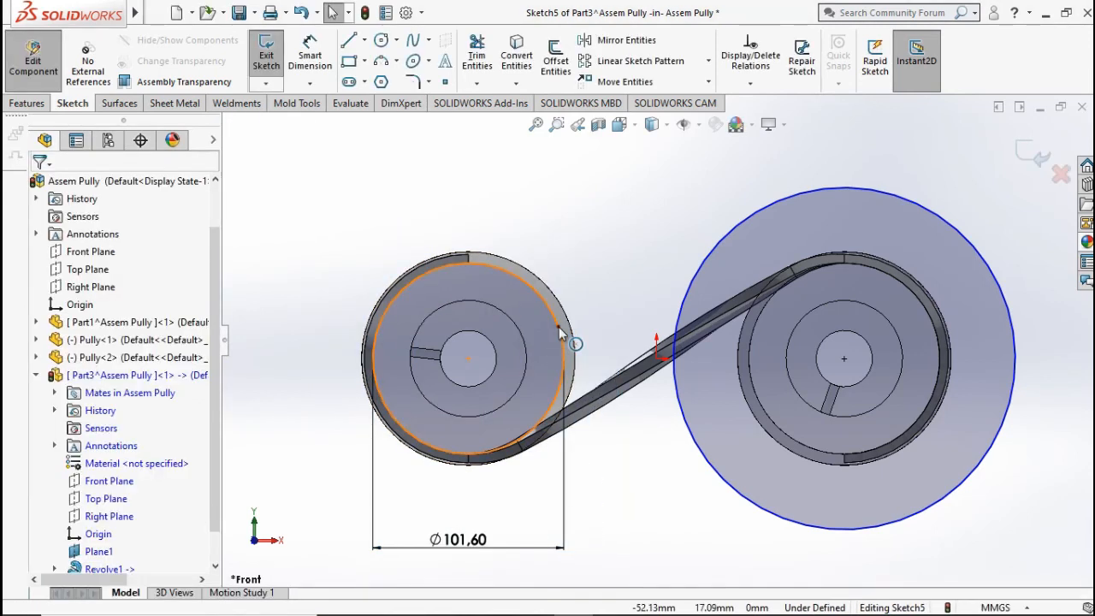
# Add an Equal relation between the left pulley's circle and the right pulley's circle
pyautogui.keyDown('ctrl'); pyautogui.click(704, 256); pyautogui.keyUp('ctrl')
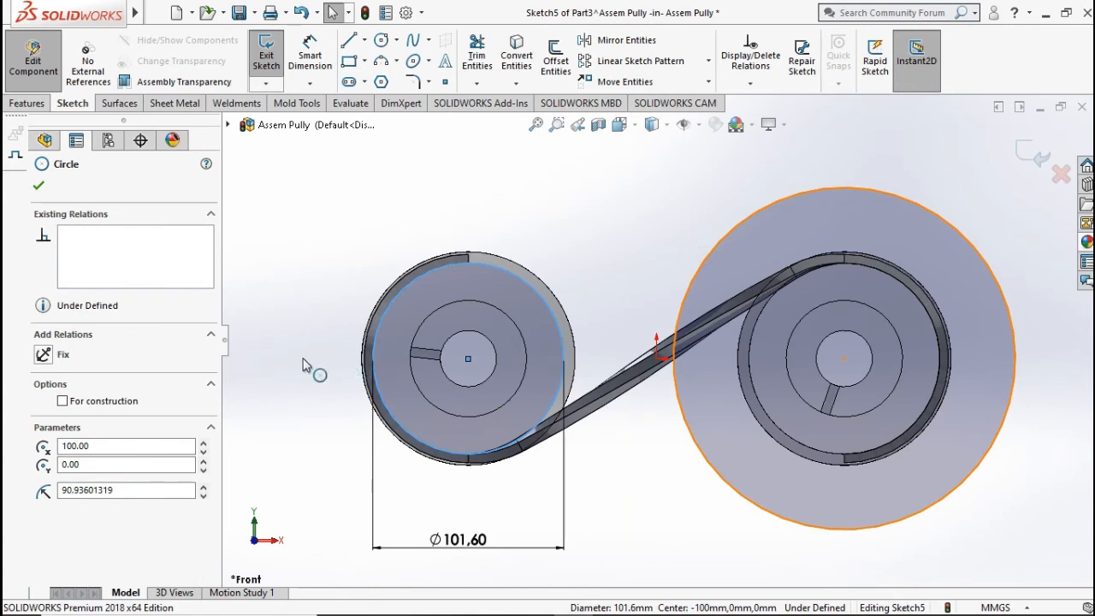
pyautogui.click(53, 505)
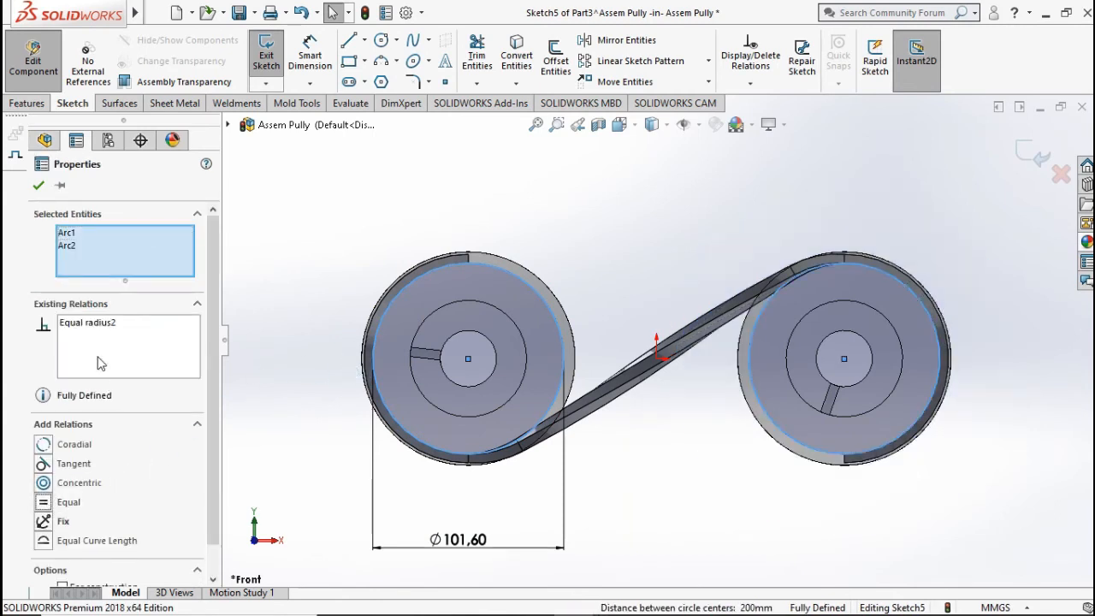
pyautogui.click(39, 186)
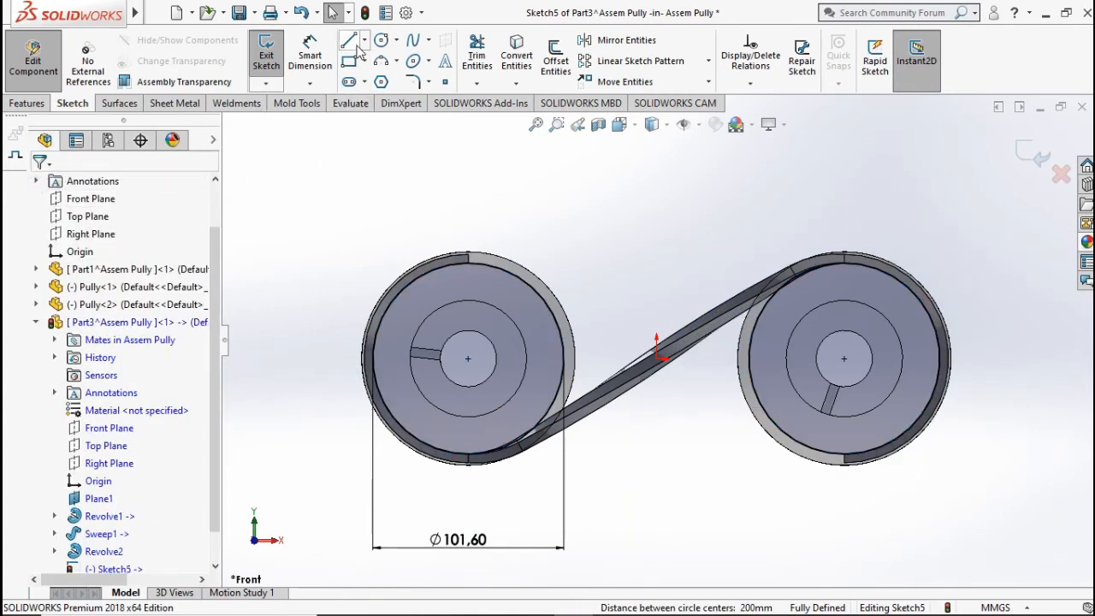
# Draw a crossing line about 172 mm long from the right circle's lower left to the left circle's upper right
pyautogui.click(350, 41)
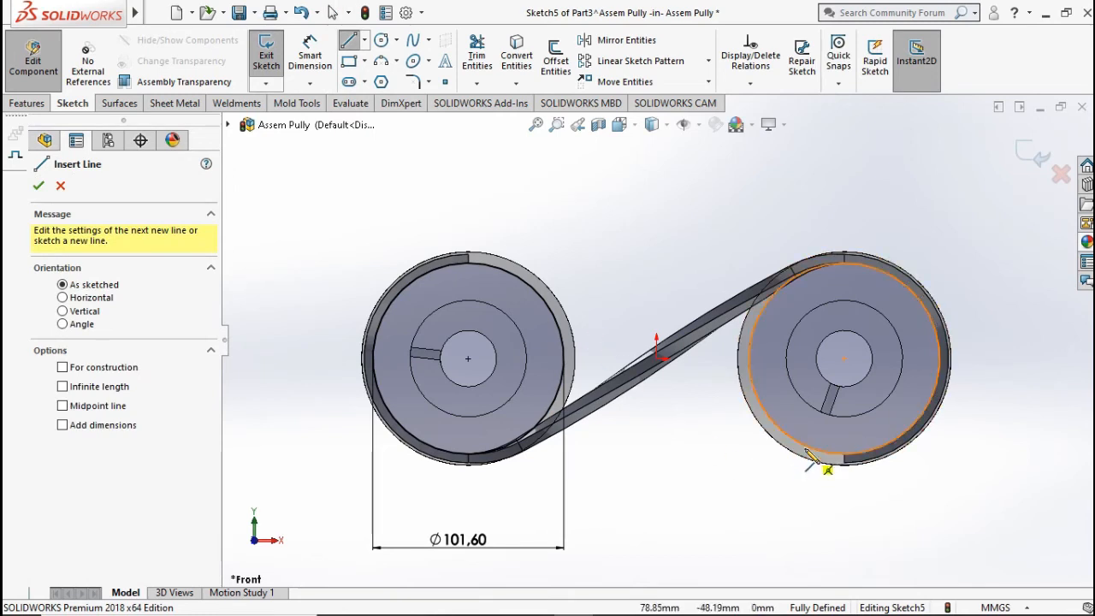
pyautogui.click(803, 447)
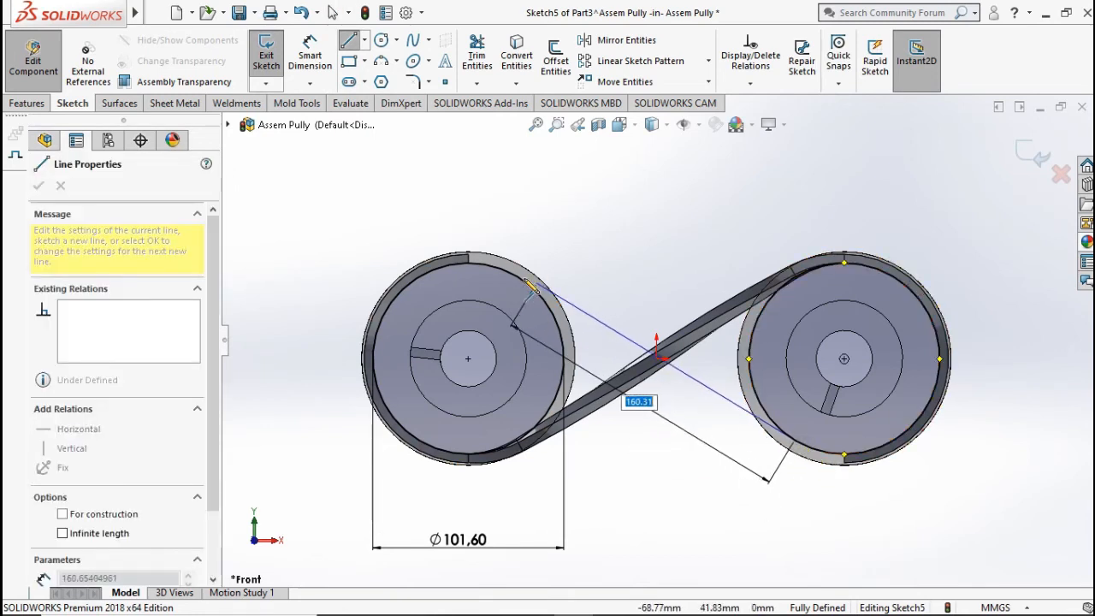
pyautogui.click(516, 276)
pyautogui.press('Escape')
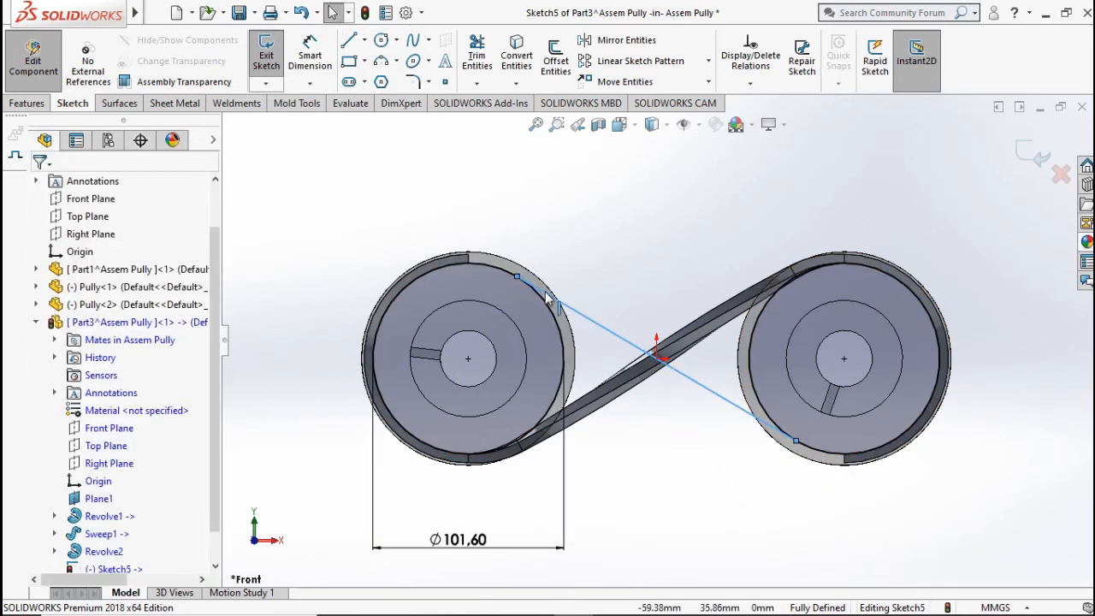
# Make the crossing line tangent to both the left and the right circle
pyautogui.keyDown('ctrl'); pyautogui.click(502, 269); pyautogui.keyUp('ctrl')
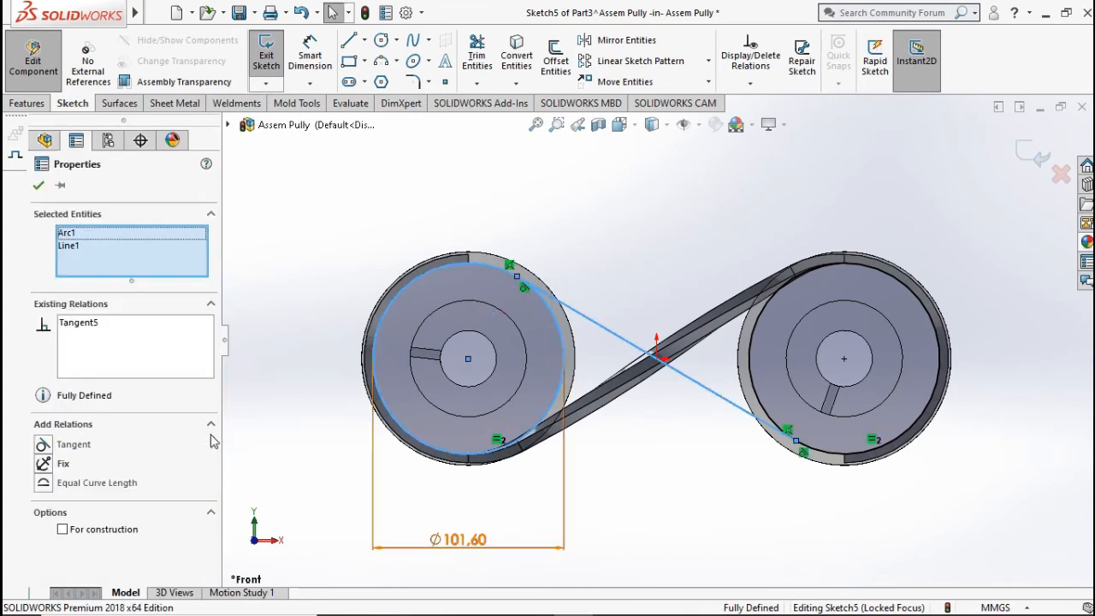
pyautogui.click(45, 442)
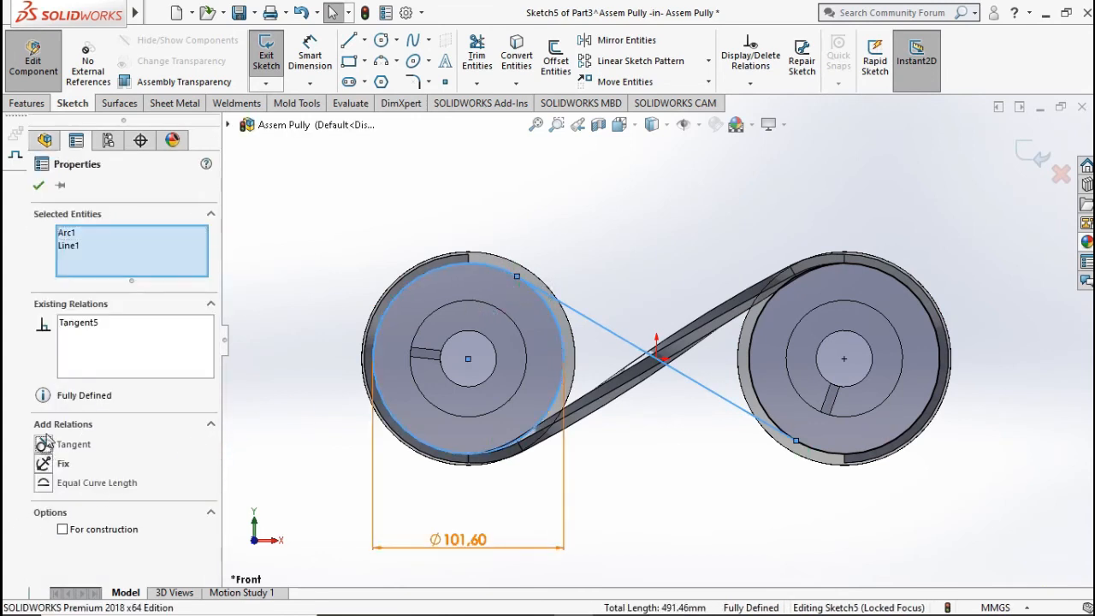
pyautogui.click(39, 185)
pyautogui.click(716, 398)
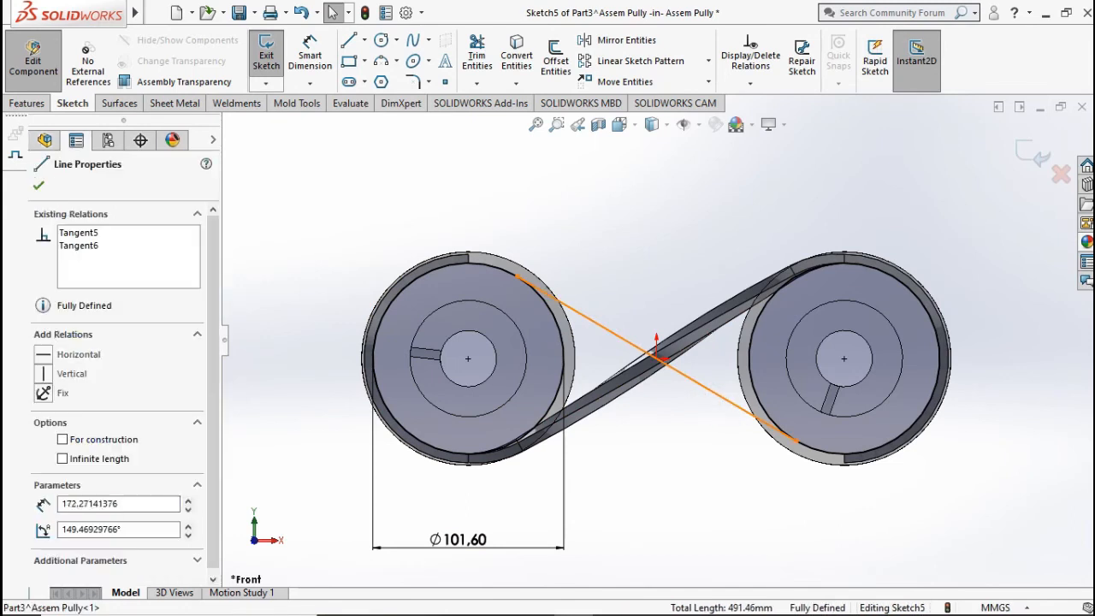
pyautogui.keyDown('ctrl'); pyautogui.click(695, 426); pyautogui.keyUp('ctrl')
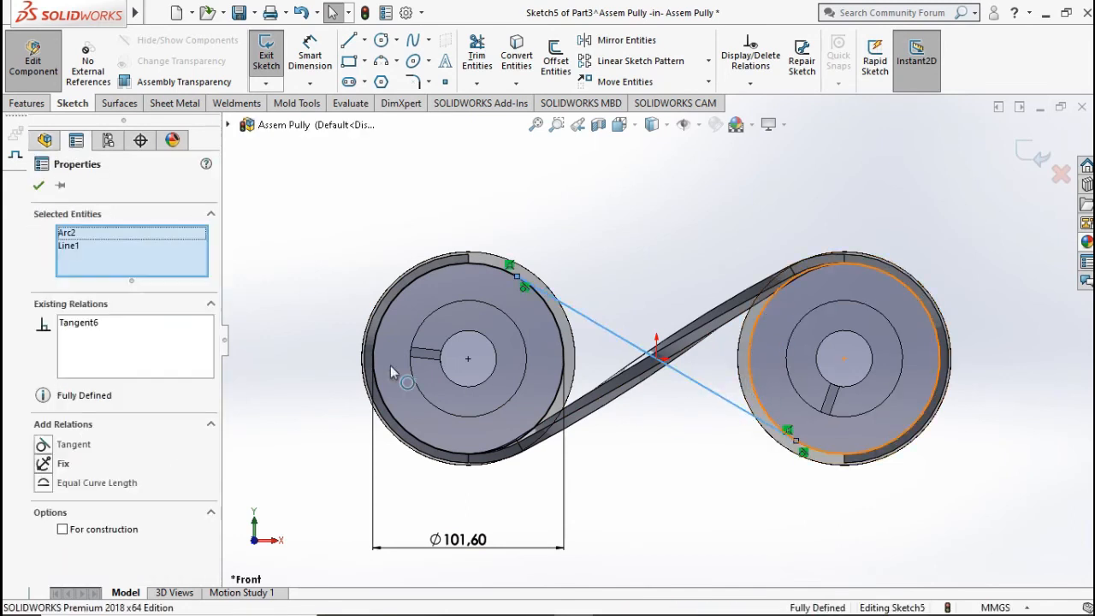
pyautogui.click(43, 445)
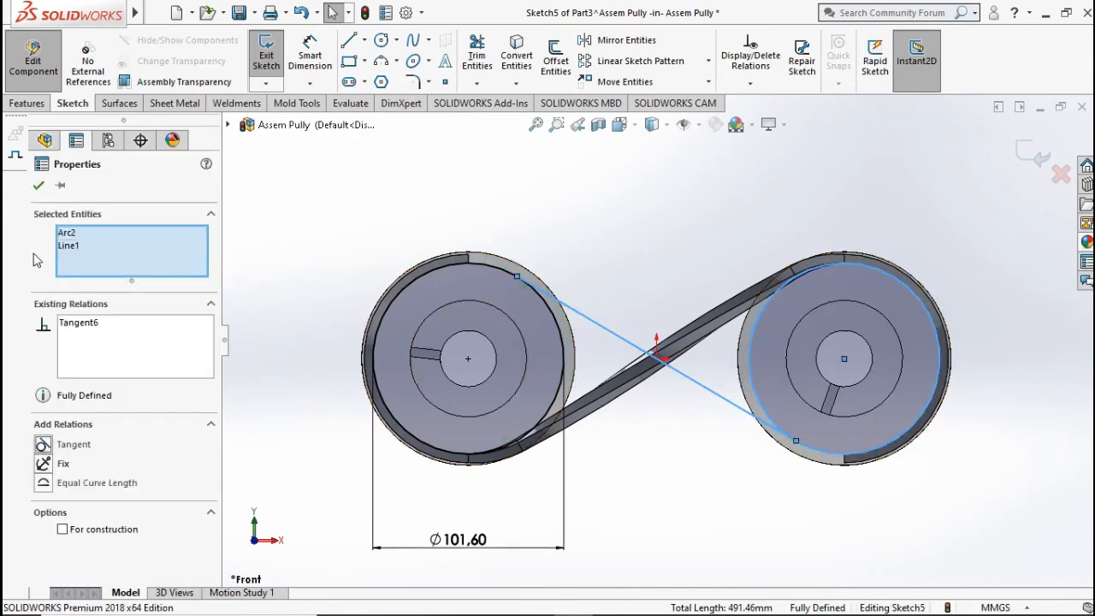
pyautogui.click(38, 188)
# Draw vertical centerlines up from the left circle's center and down from the right circle's center, each extending past the pulley rim
pyautogui.click(365, 43)
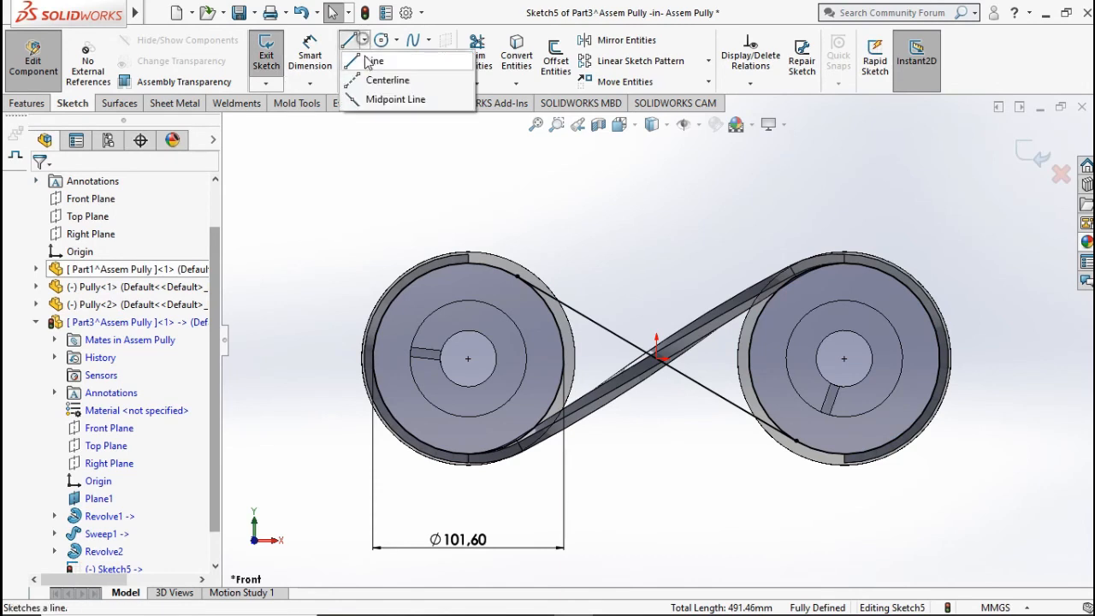
pyautogui.click(385, 77)
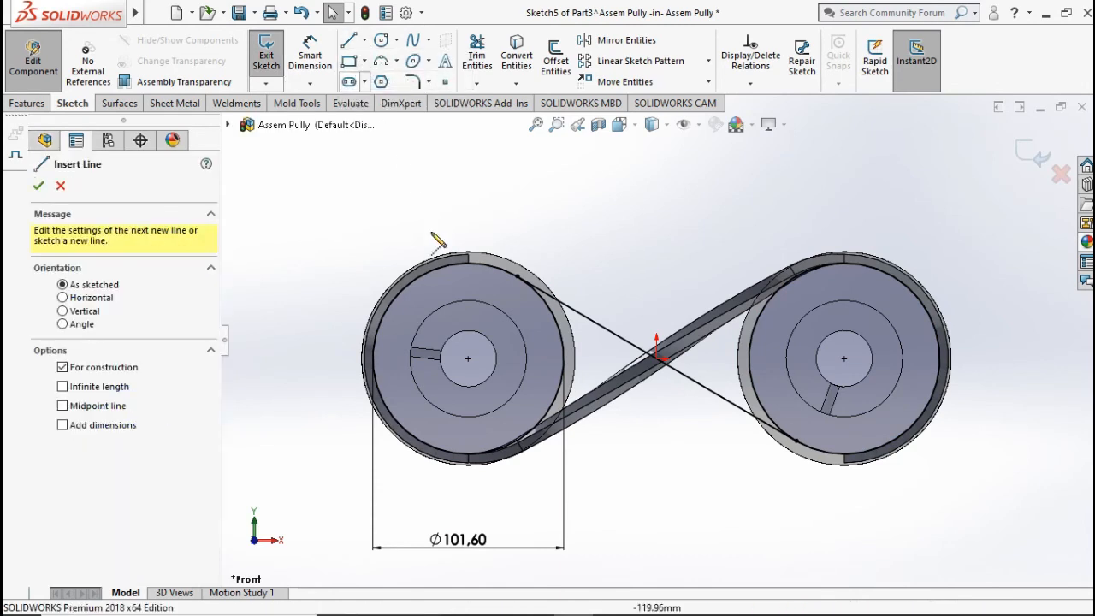
pyautogui.click(467, 359)
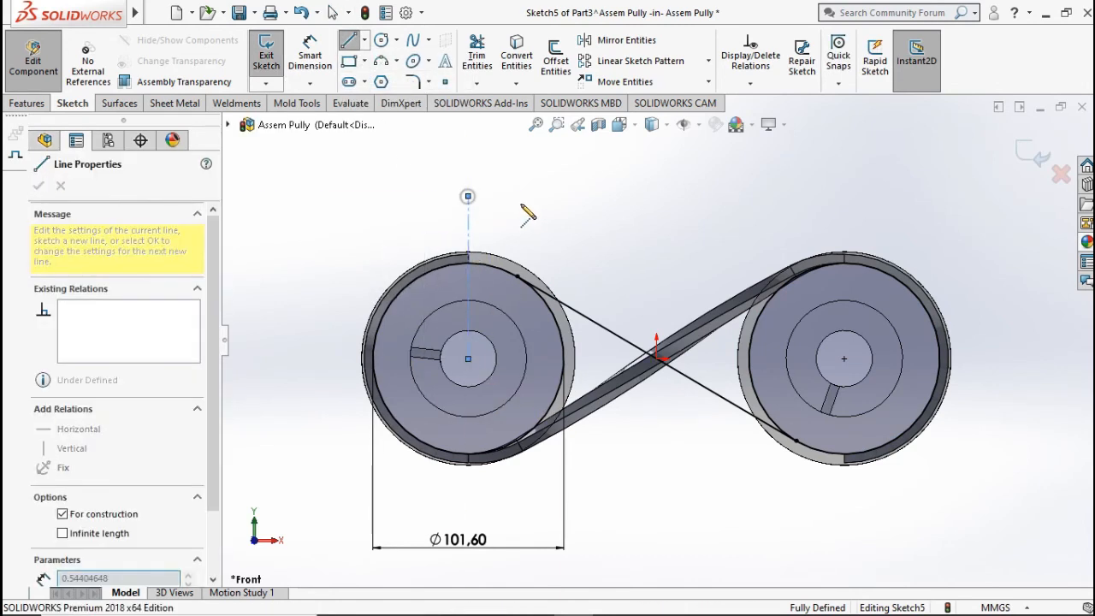
pyautogui.click(468, 197)
pyautogui.press('Escape')
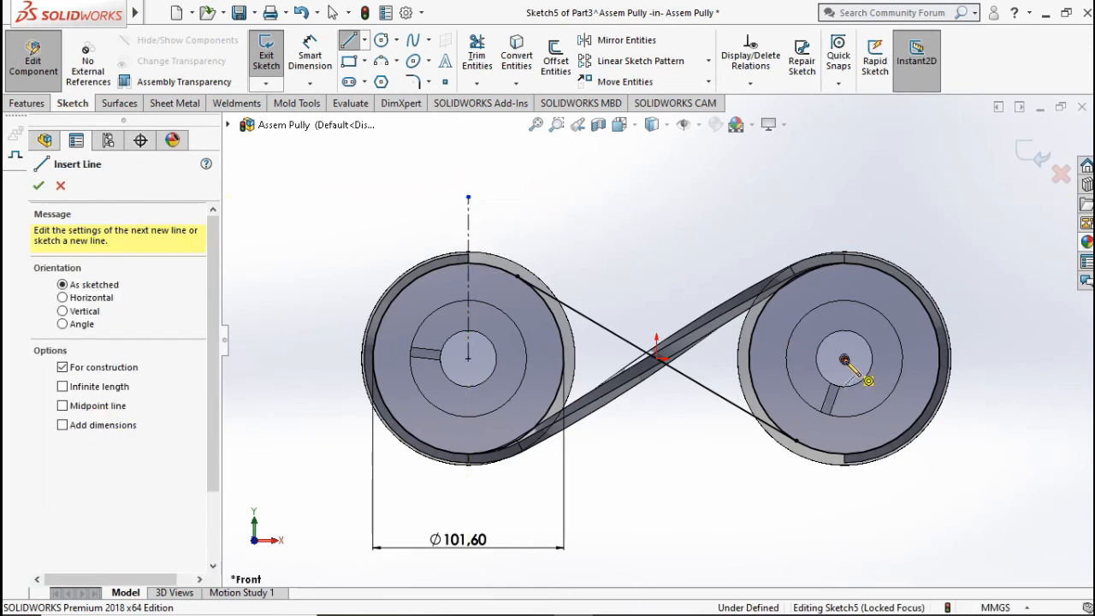
pyautogui.click(844, 359)
pyautogui.click(845, 504)
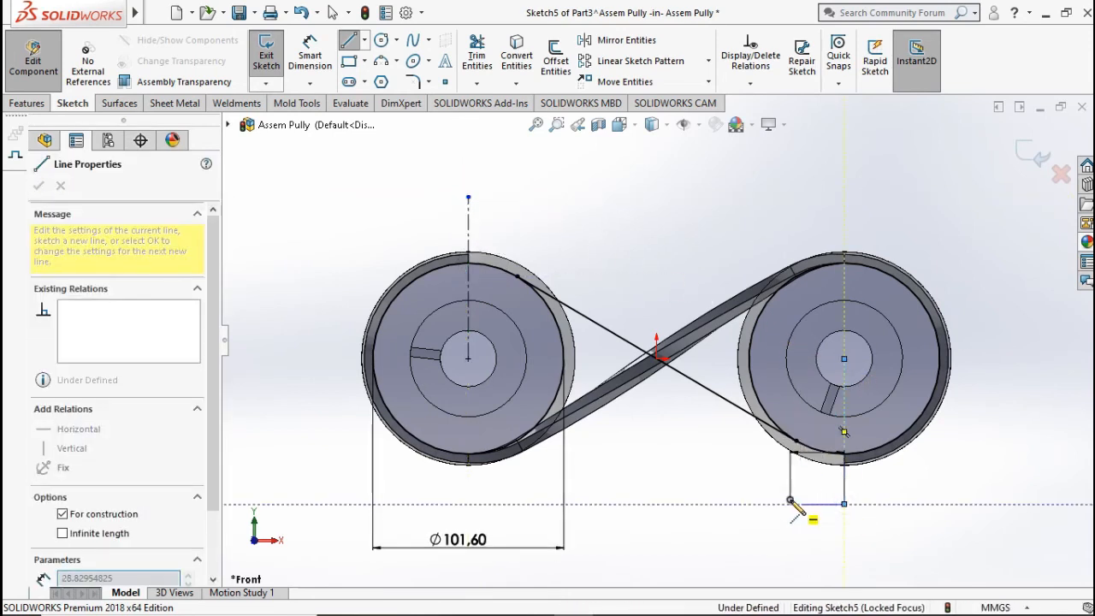
pyautogui.press('Escape')
# Power-trim both circles to the short arcs between the centerlines and the crossing line, and finish the path sketch
pyautogui.click(477, 53)
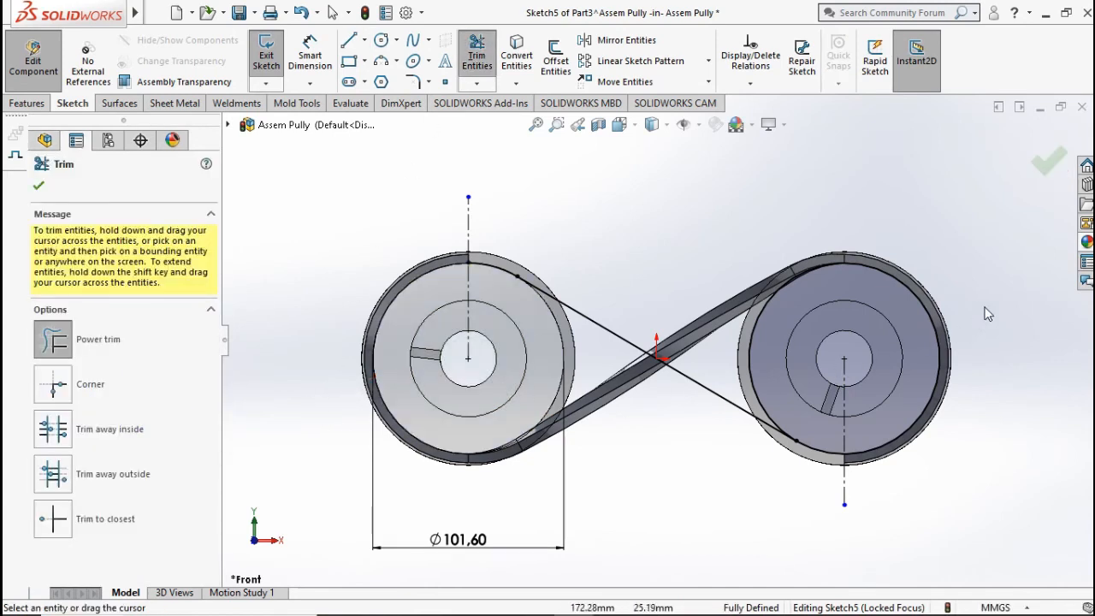
pyautogui.moveTo(983, 306); pyautogui.dragTo(919, 340)
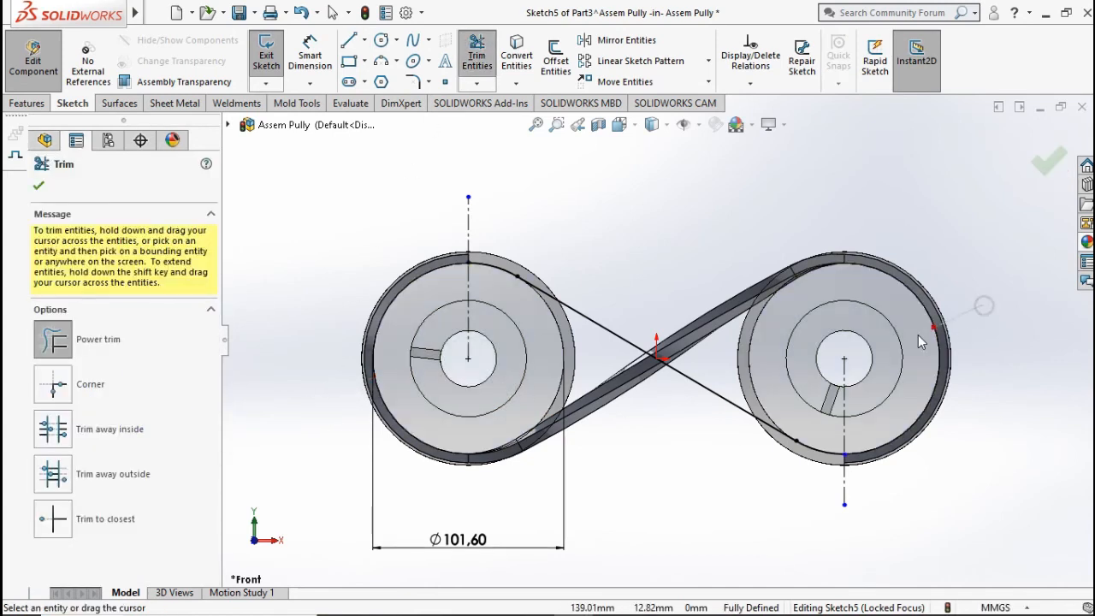
pyautogui.click(1048, 168)
pyautogui.click(1029, 161)
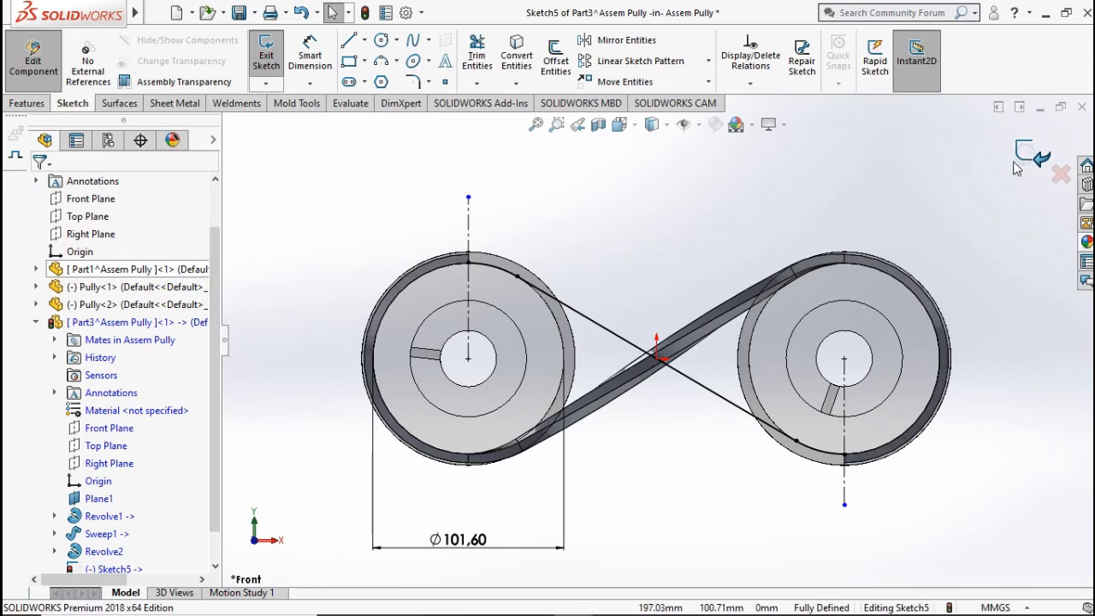
# Sketch on the belt's open end face at the bottom of the right pulley, convert its edges into sketch entities and finish the sketch
pyautogui.moveTo(933, 303); pyautogui.dragTo(934, 372, button='middle')
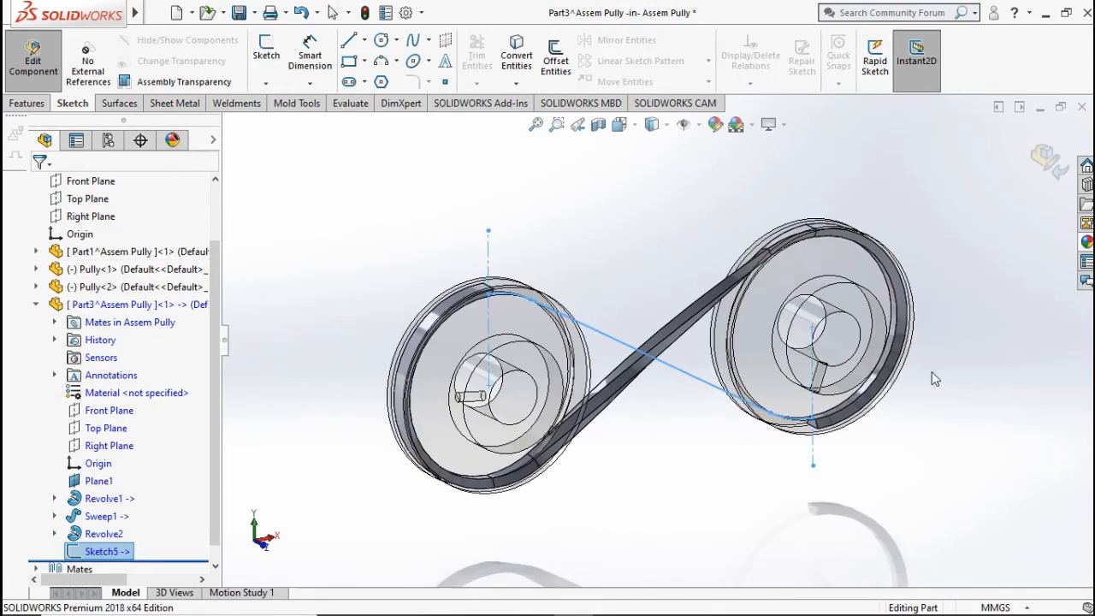
pyautogui.scroll(-7, 799, 434)
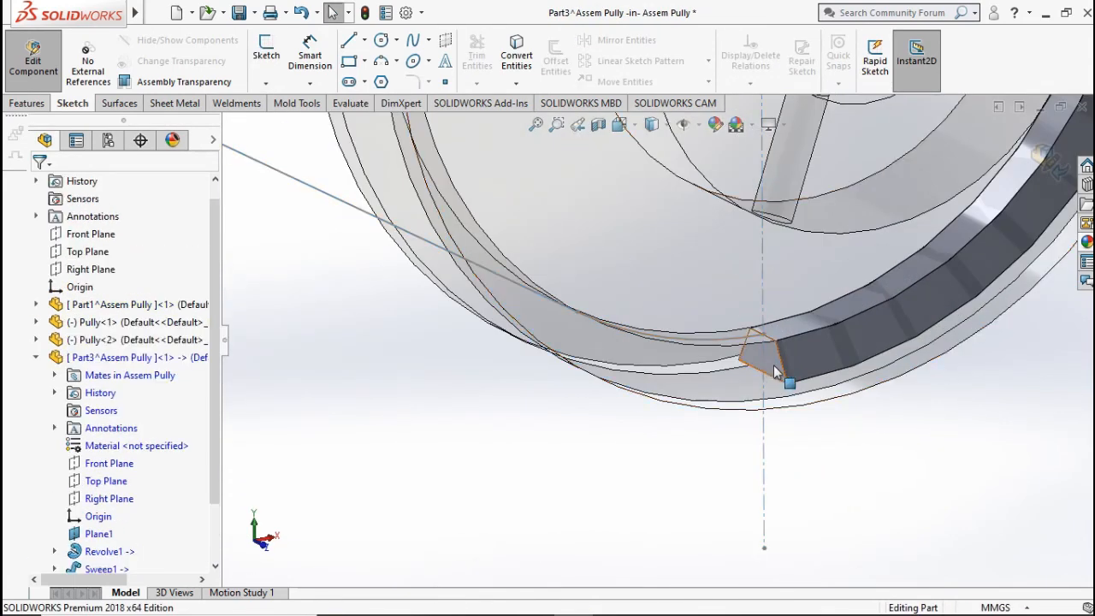
pyautogui.click(780, 363)
pyautogui.click(844, 318)
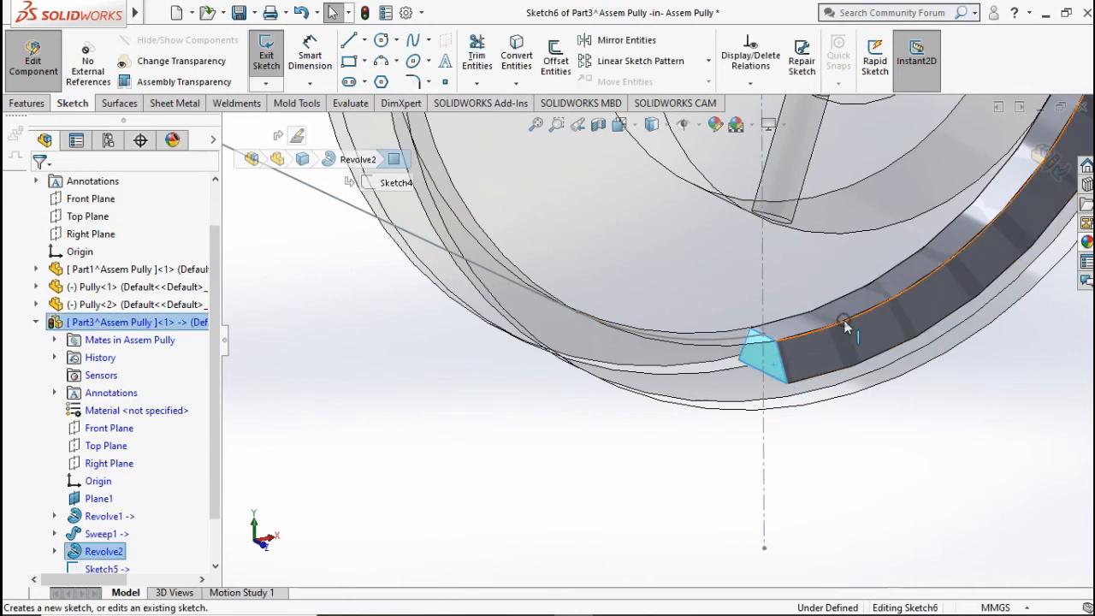
pyautogui.click(518, 59)
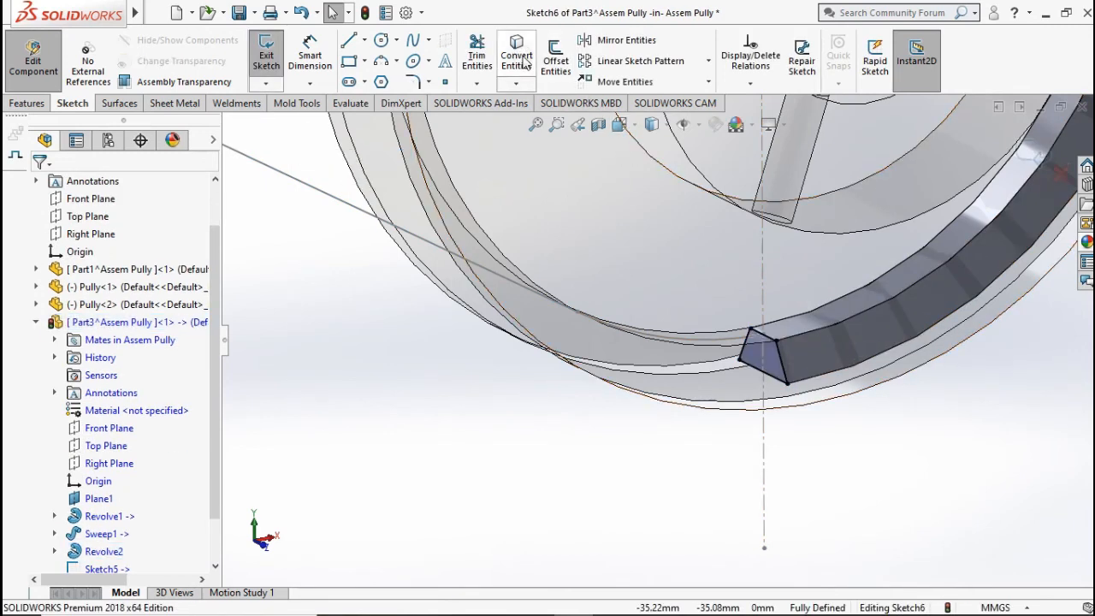
pyautogui.click(1036, 155)
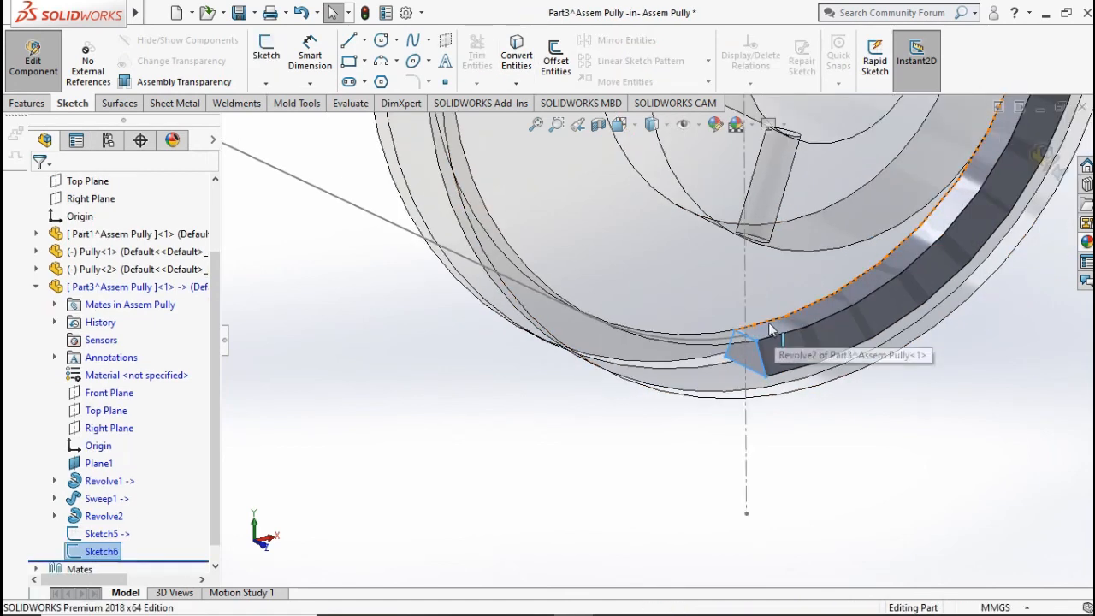
# Start a swept boss with the converted end-face sketch as profile and the crossing-line sketch as path
pyautogui.click(41, 106)
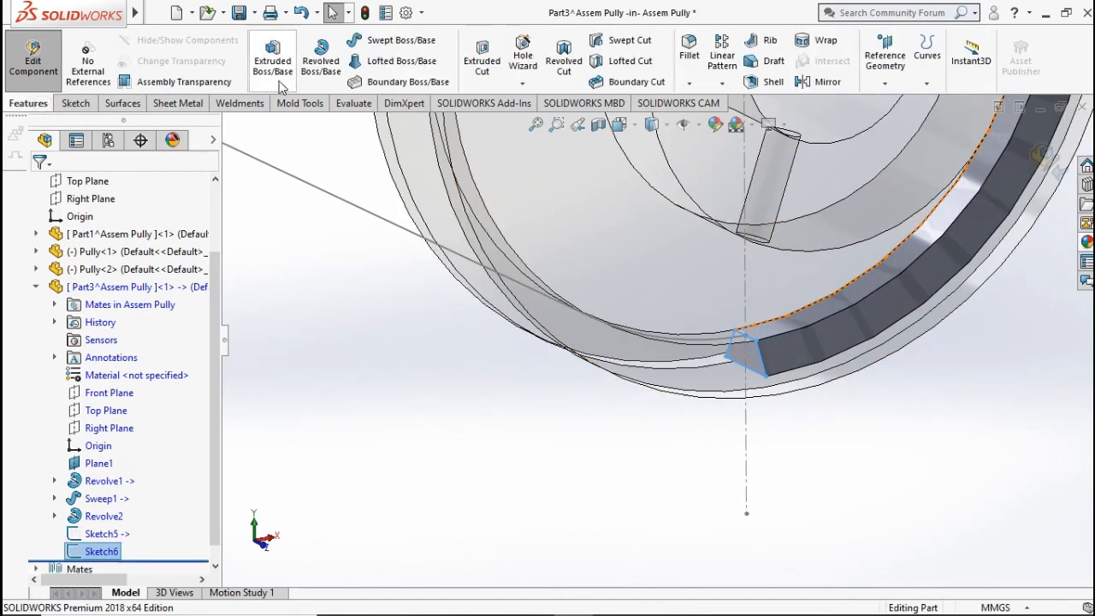
pyautogui.click(399, 40)
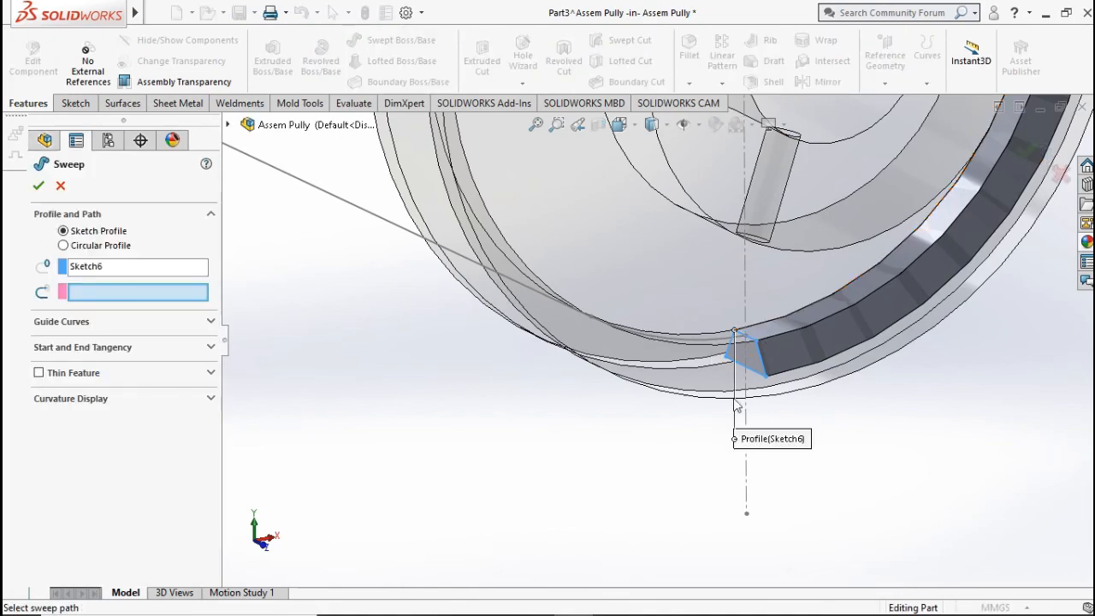
pyautogui.scroll(6, 429, 284)
pyautogui.scroll(-6, 428, 280)
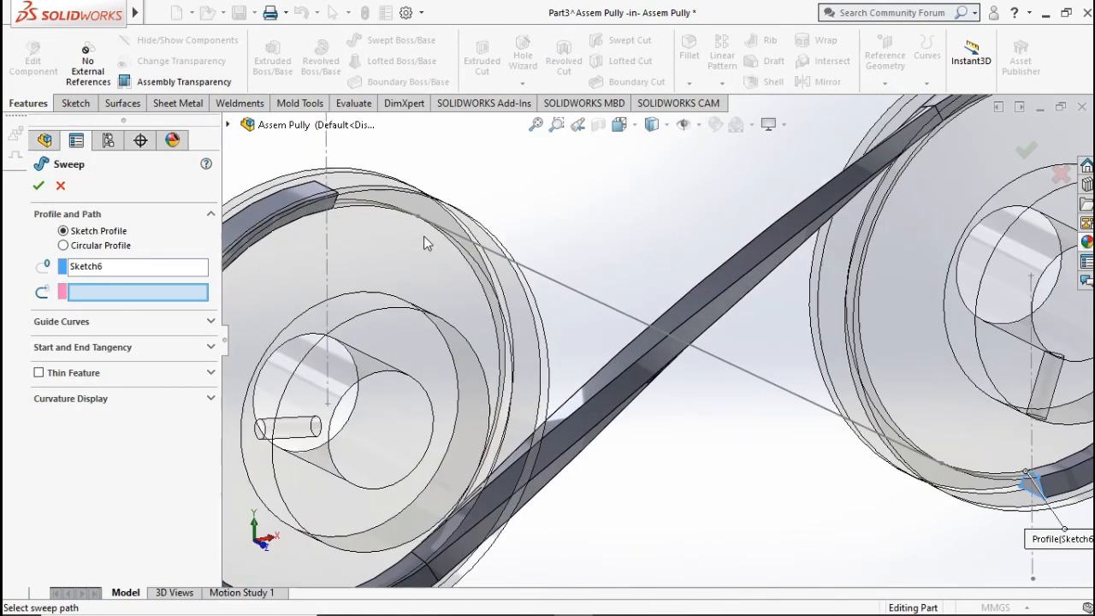
pyautogui.click(593, 229)
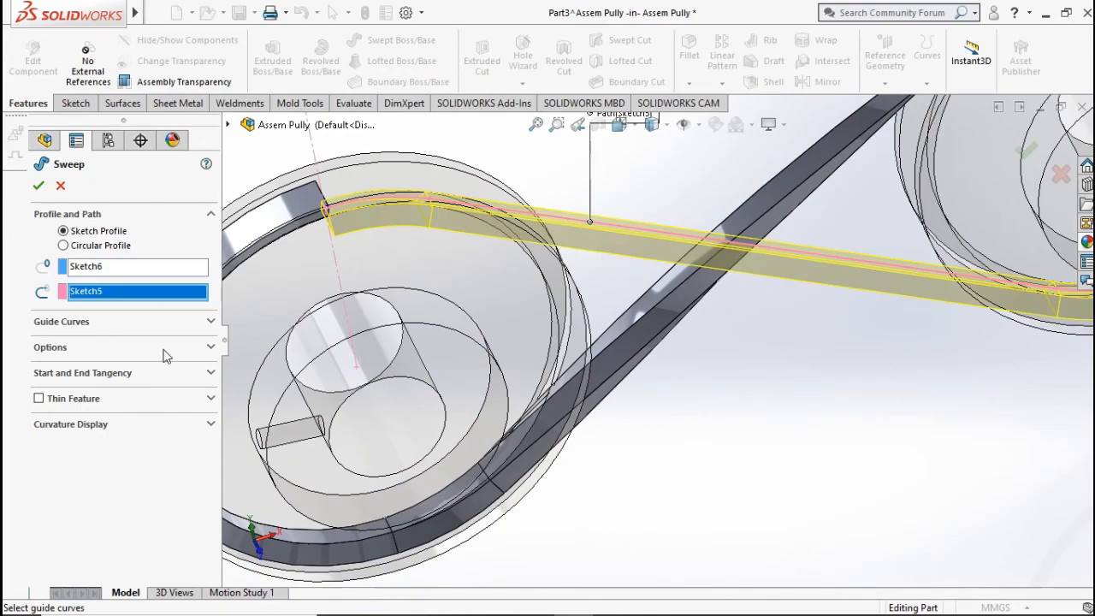
# Give the sweep a specified profile twist of 179 degrees along the path and create the closing belt section
pyautogui.scroll(4, 573, 276)
pyautogui.moveTo(622, 254); pyautogui.dragTo(652, 309, button='middle')
pyautogui.scroll(-4, 653, 309)
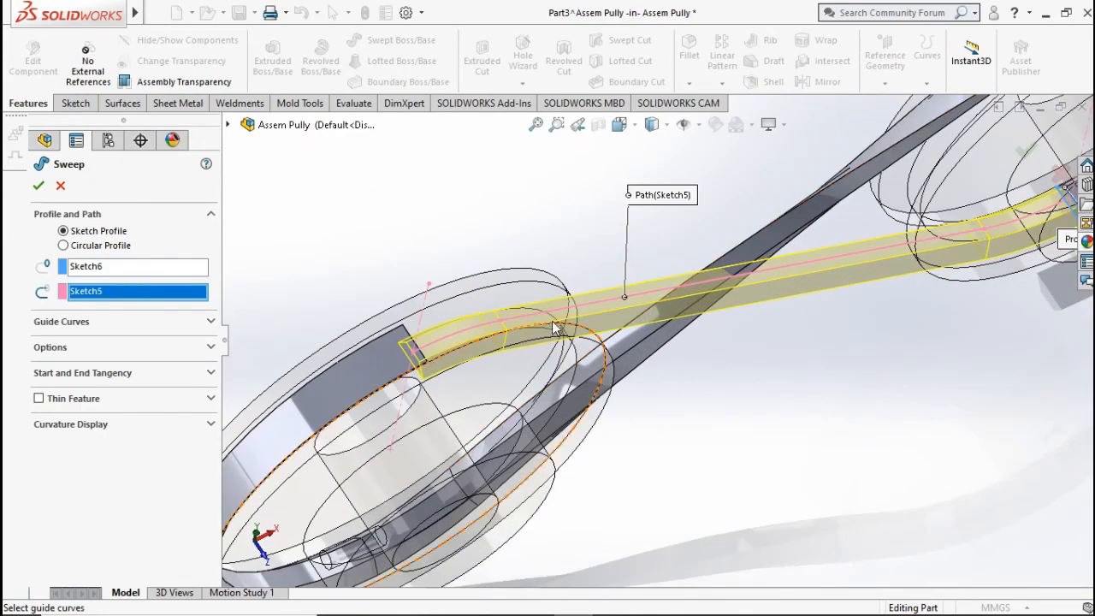
pyautogui.scroll(5, 551, 321)
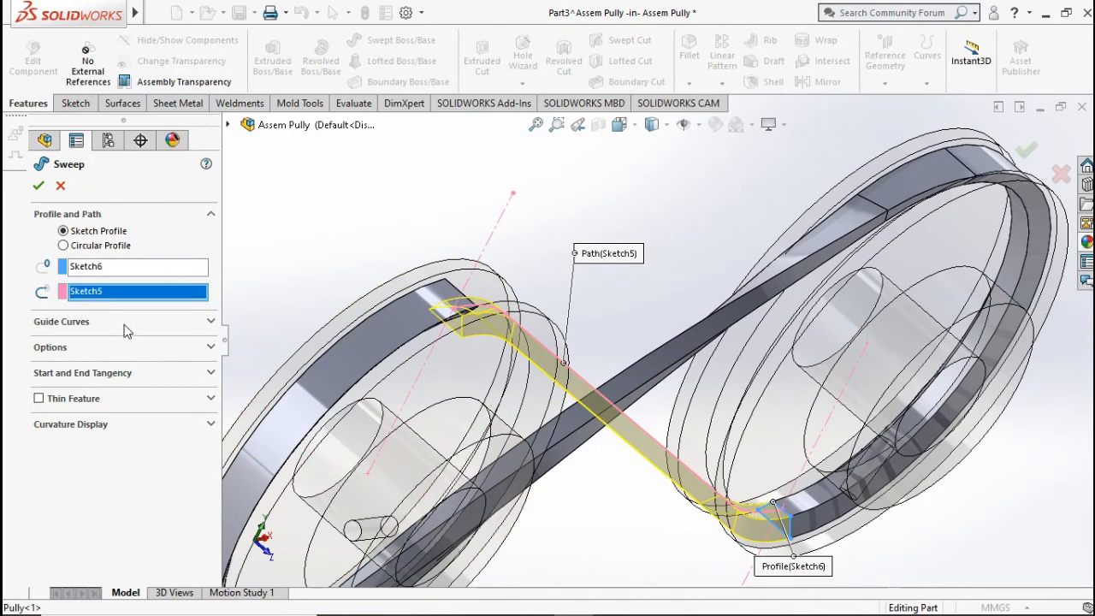
pyautogui.click(124, 347)
pyautogui.click(135, 414)
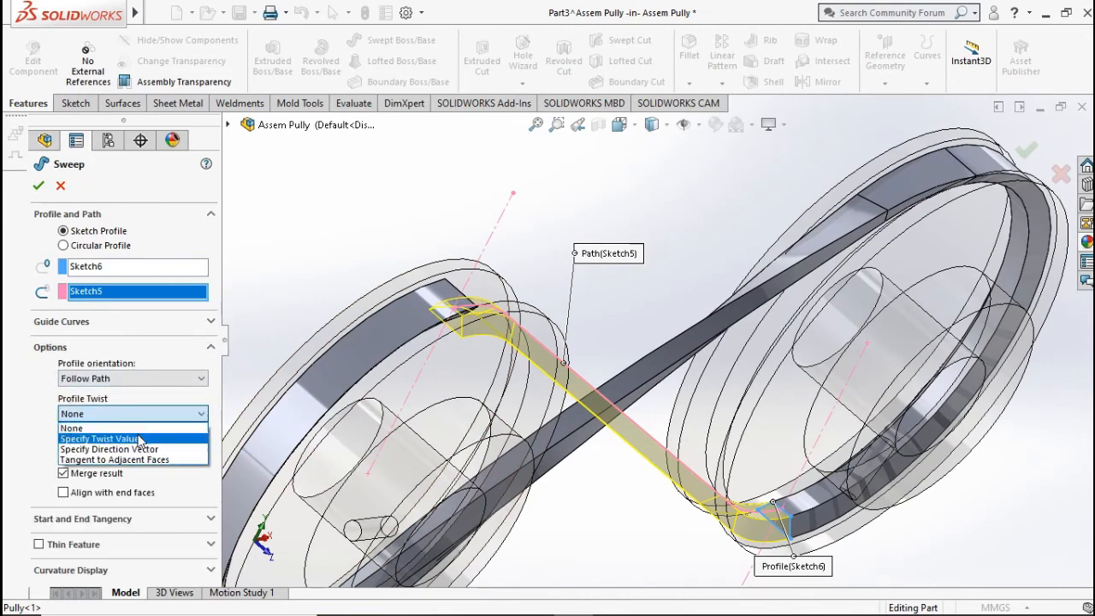
pyautogui.click(139, 438)
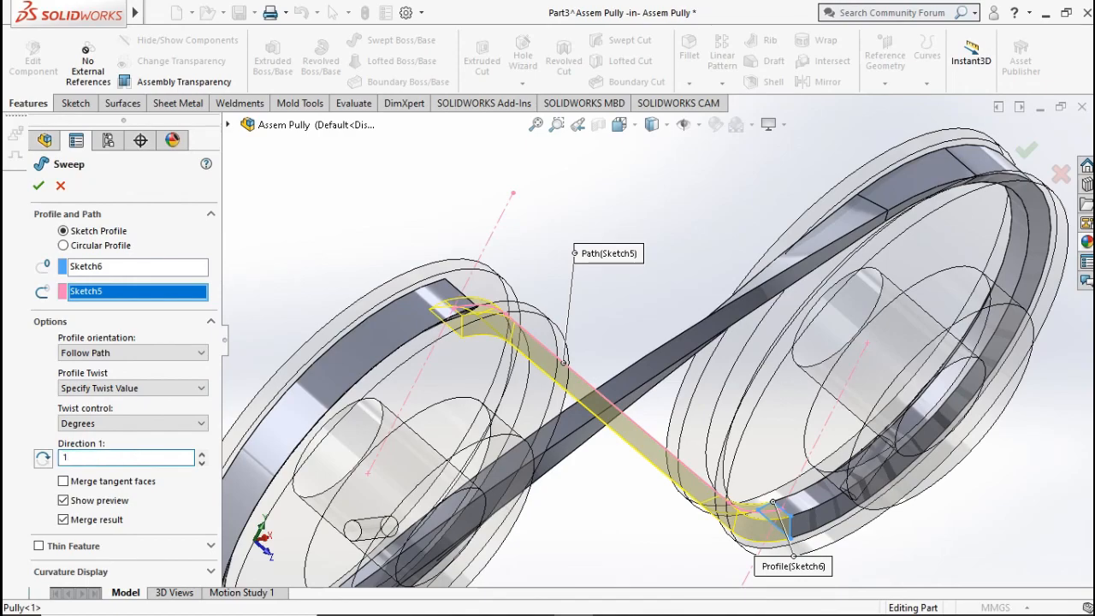
pyautogui.write('179')
pyautogui.press('Return')
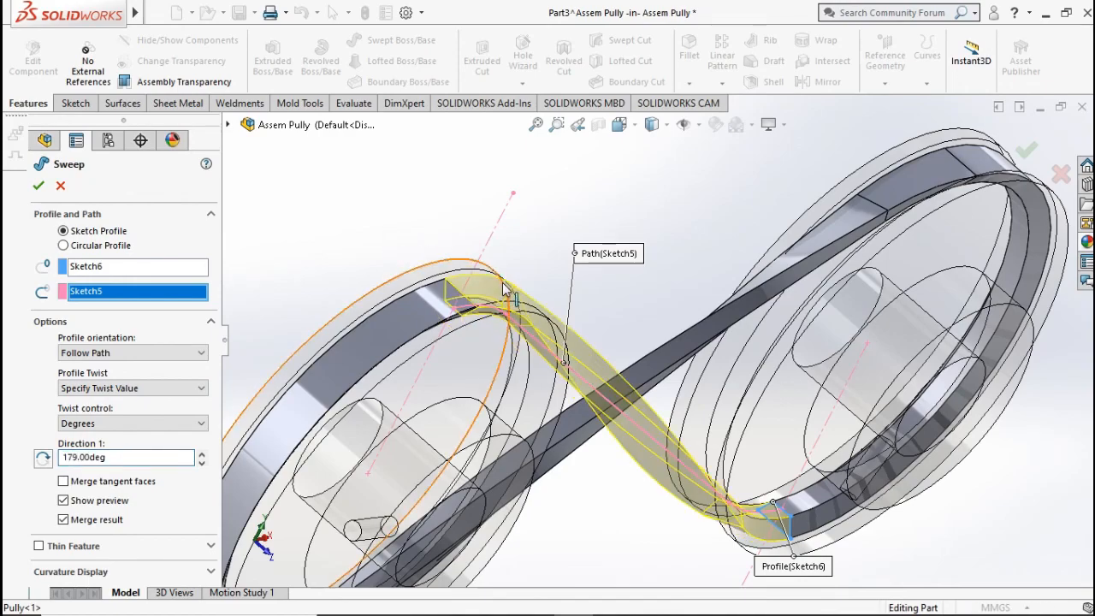
pyautogui.moveTo(411, 248); pyautogui.dragTo(696, 324, button='middle')
pyautogui.click(1027, 151)
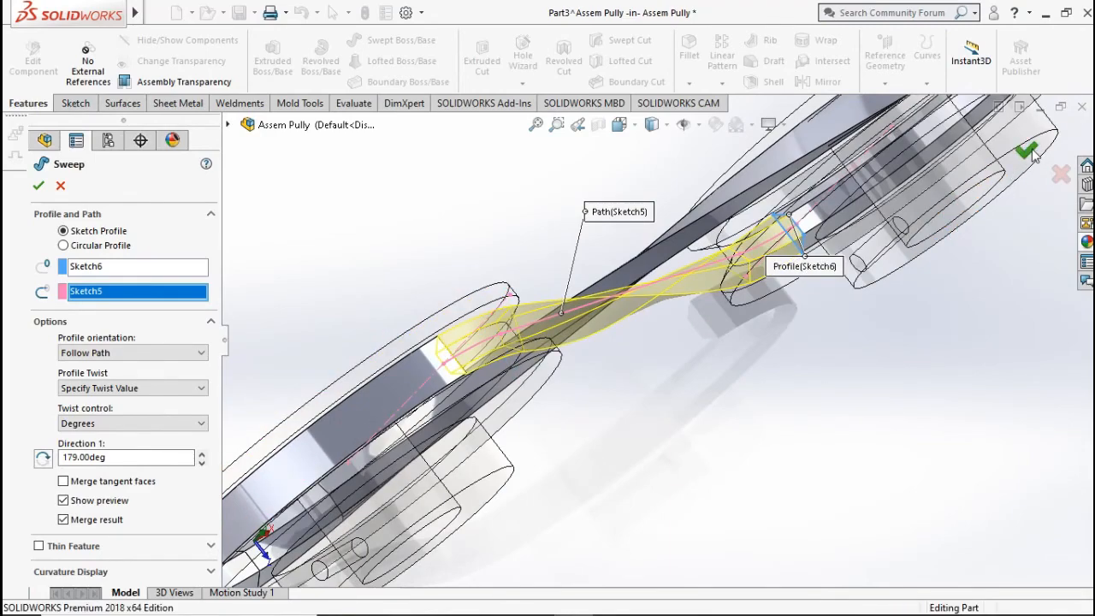
pyautogui.click(860, 339)
# Apply a black colour to the whole belt part at part document level
pyautogui.scroll(4, 838, 340)
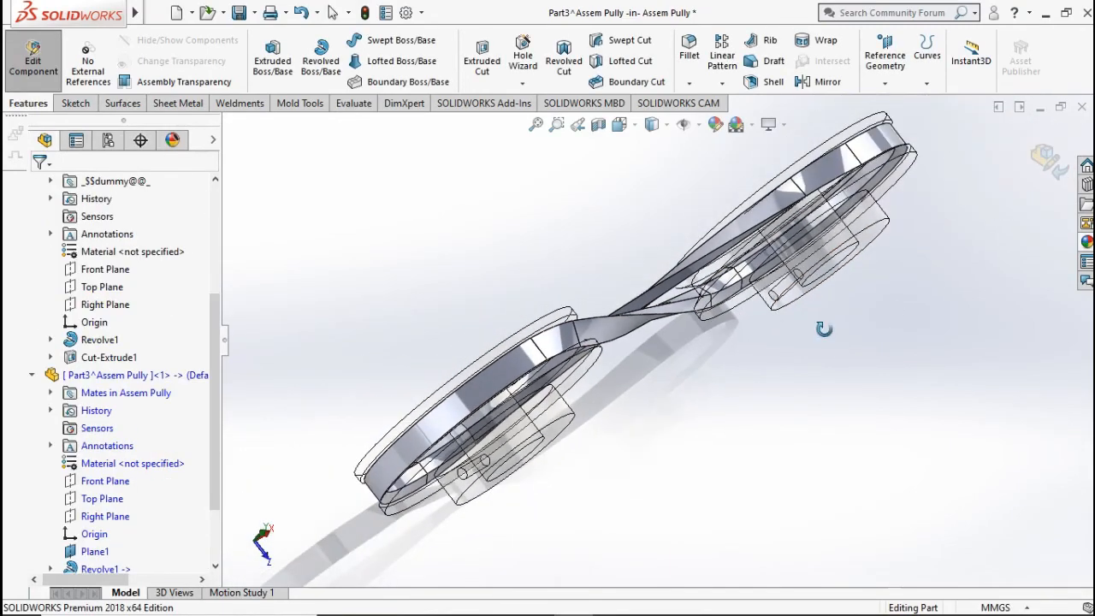
pyautogui.moveTo(824, 329); pyautogui.dragTo(781, 275, button='middle')
pyautogui.hotkey('ctrl', '7')
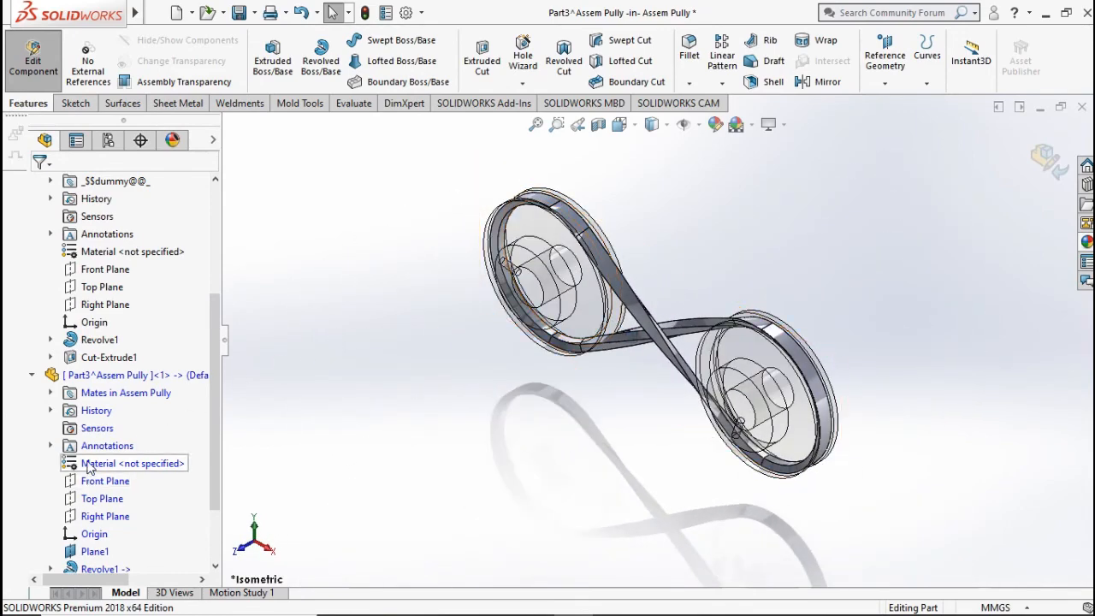
pyautogui.click(137, 374)
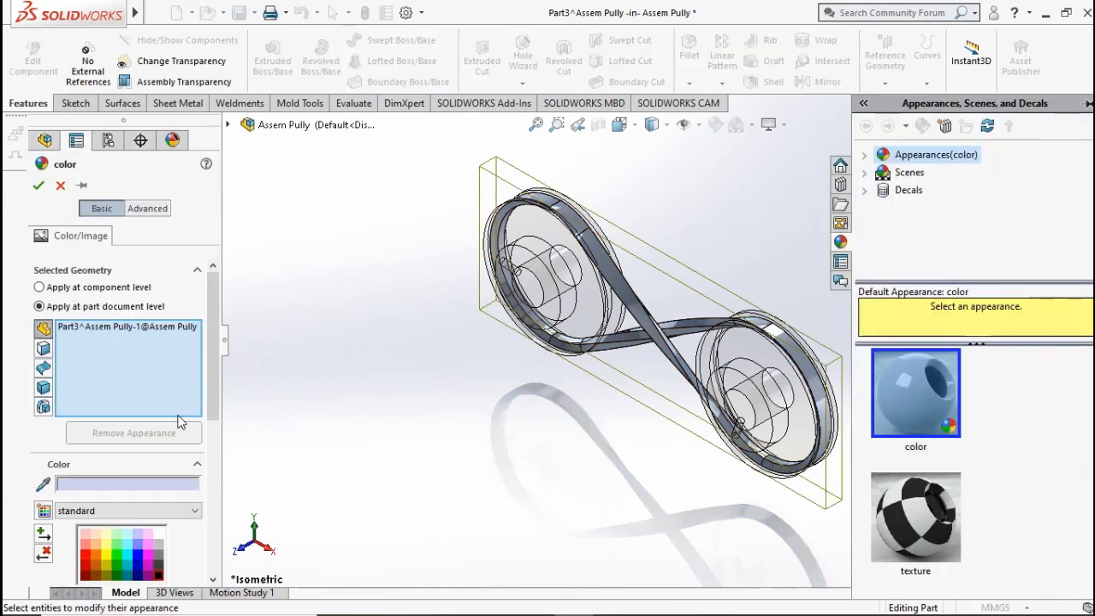
pyautogui.click(160, 573)
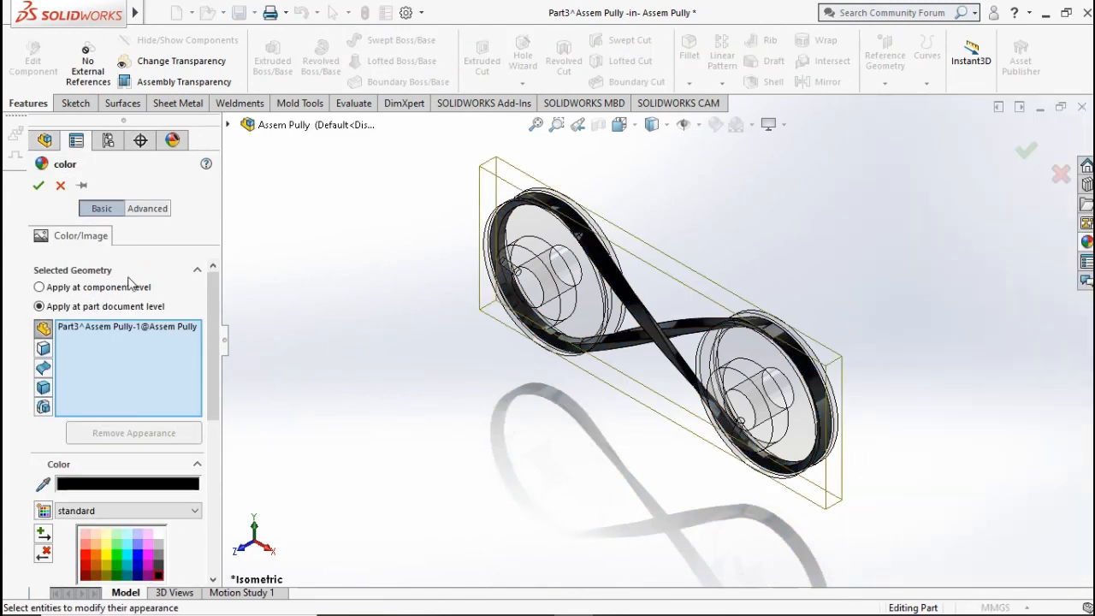
pyautogui.click(37, 184)
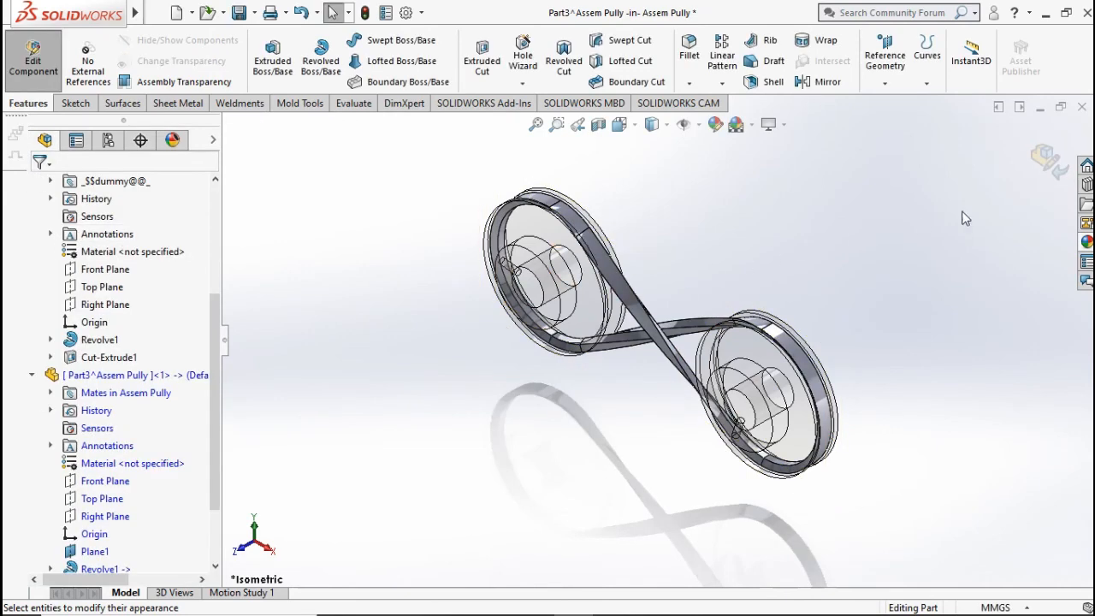
# Finish editing the belt part in context, return to the assembly and collapse the expanded components in the tree
pyautogui.click(1043, 160)
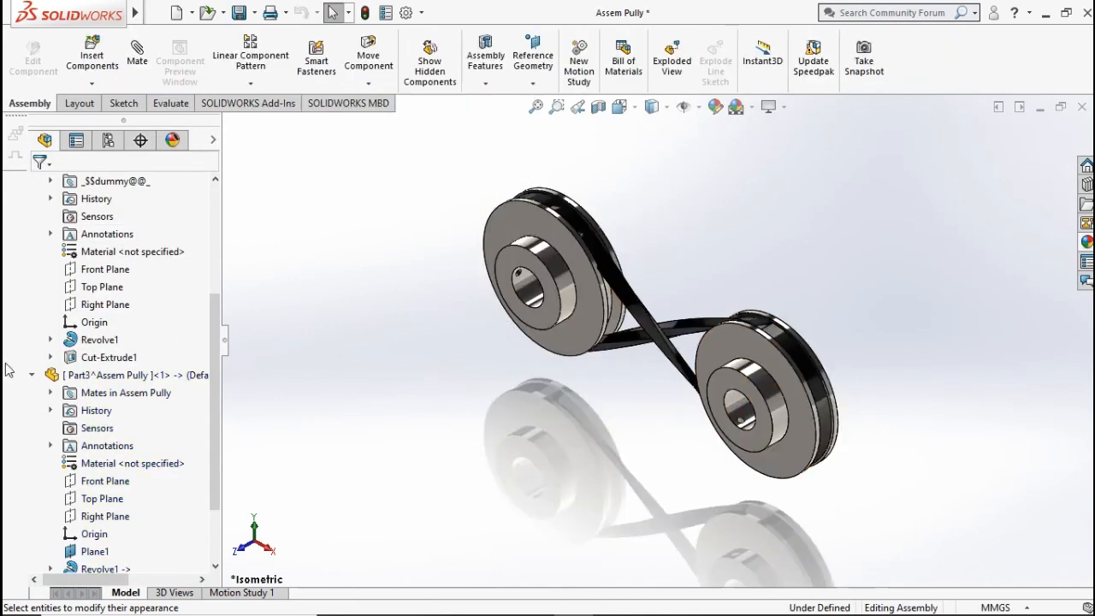
pyautogui.click(31, 376)
pyautogui.click(31, 322)
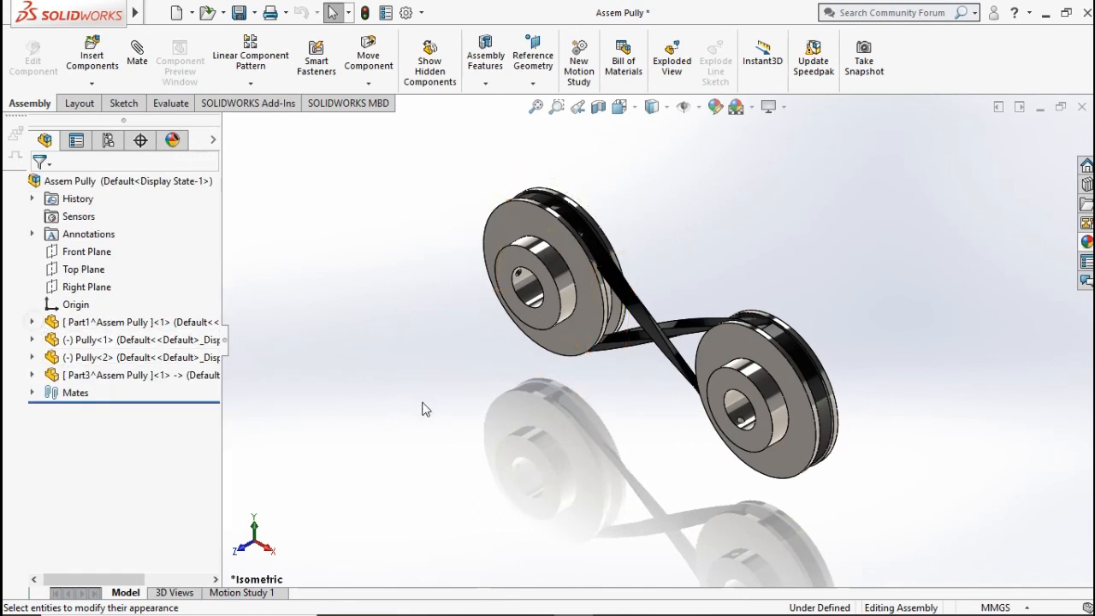
# Rotate the left pulley by hand to test the reversed motion of the two linked pulleys
pyautogui.click(590, 347)
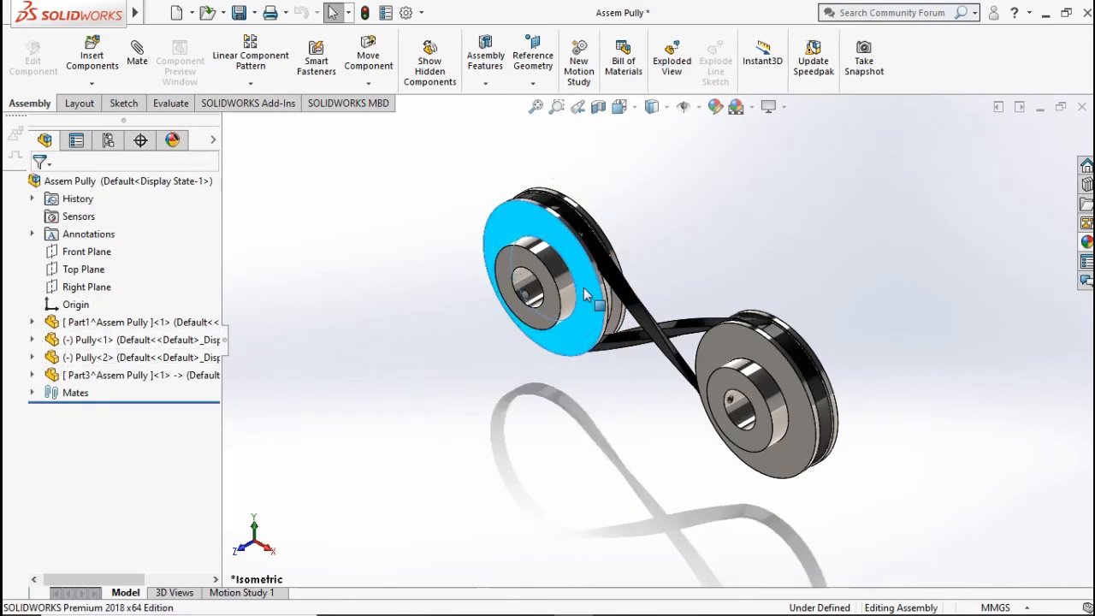
pyautogui.moveTo(584, 296); pyautogui.dragTo(484, 308)
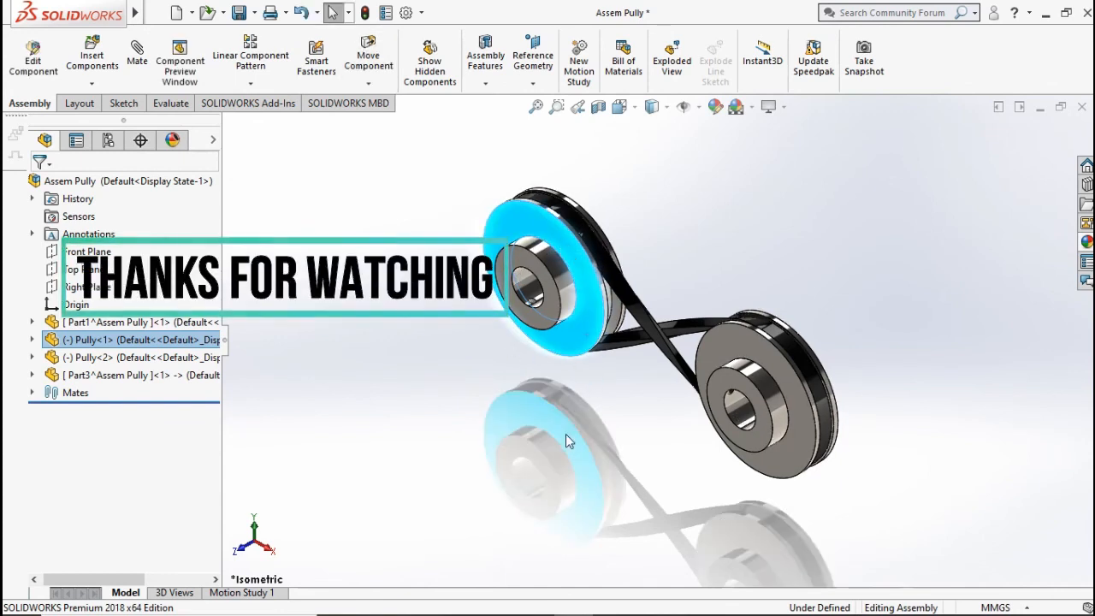
pyautogui.click(565, 433)
pyautogui.click(579, 332)
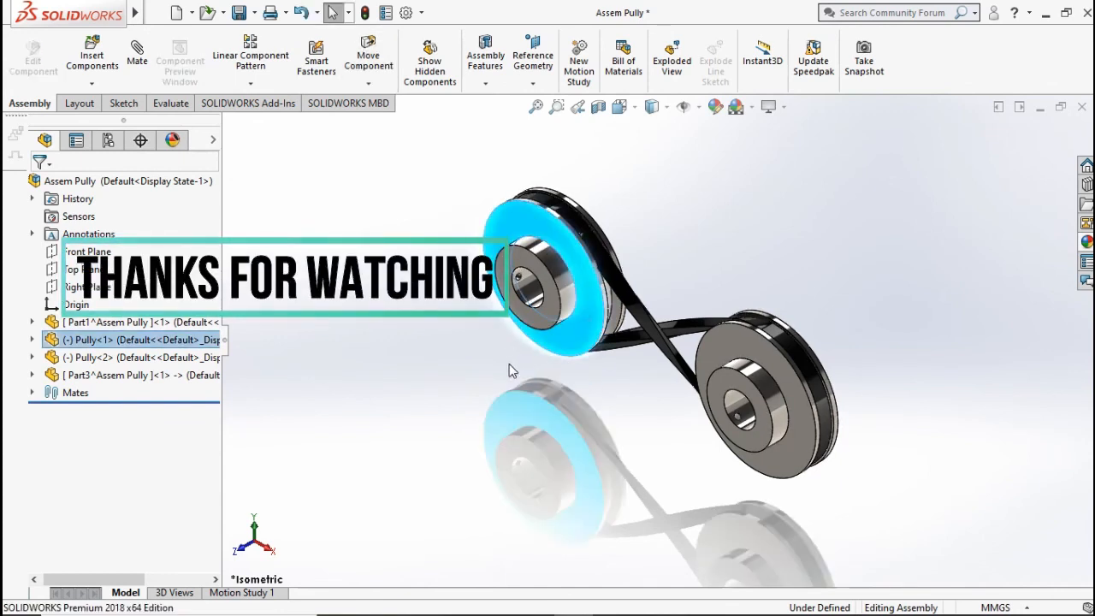